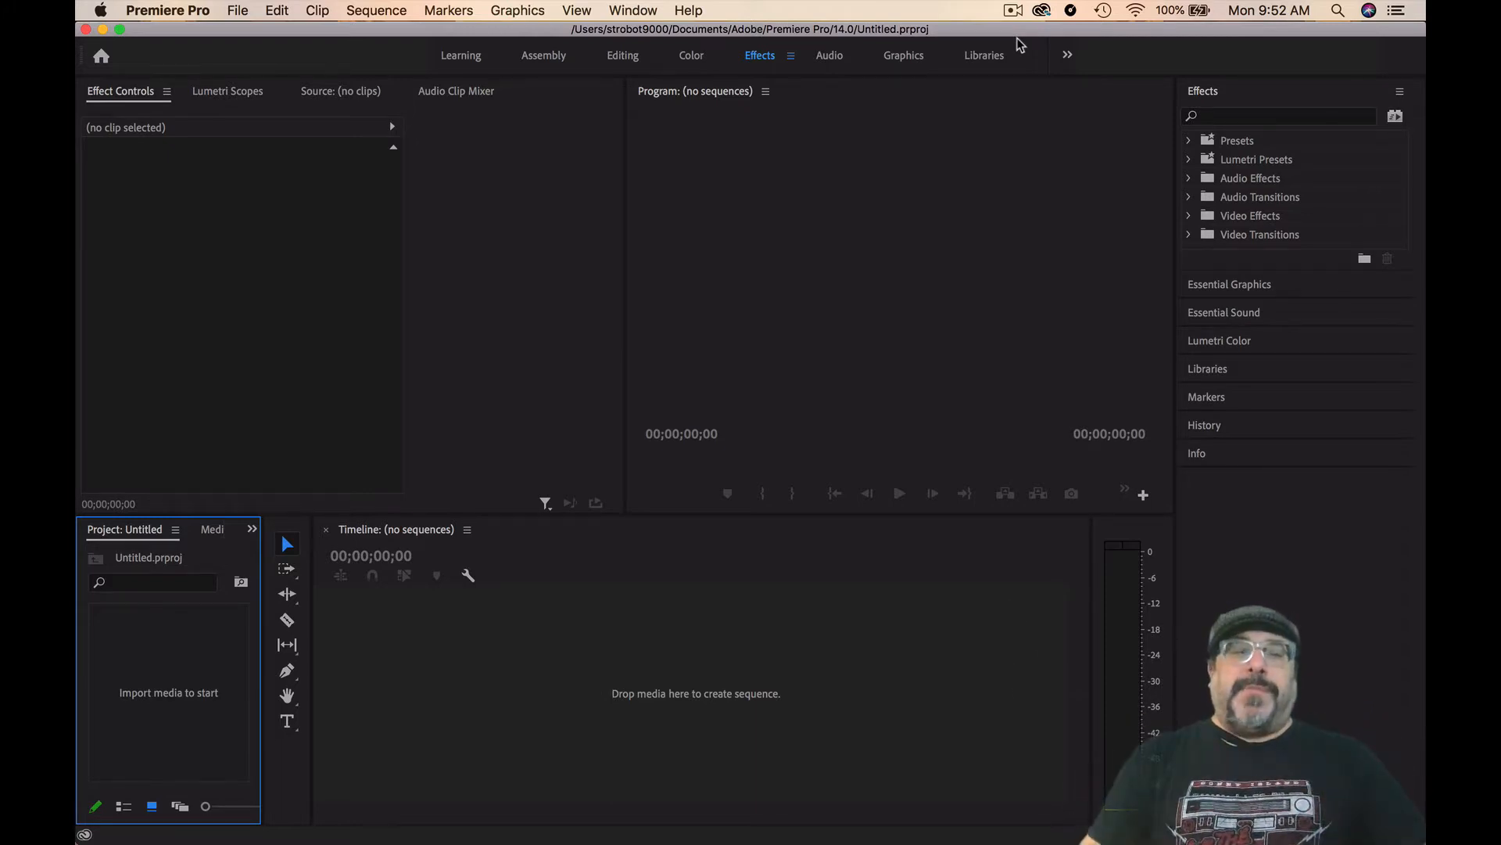
# Import LittleFever_Head.png, STITCH LOGO.png and DJ STROBE LOGO PNG.png from the LOGOS folder into the project.
pyautogui.doubleClick(167, 691)
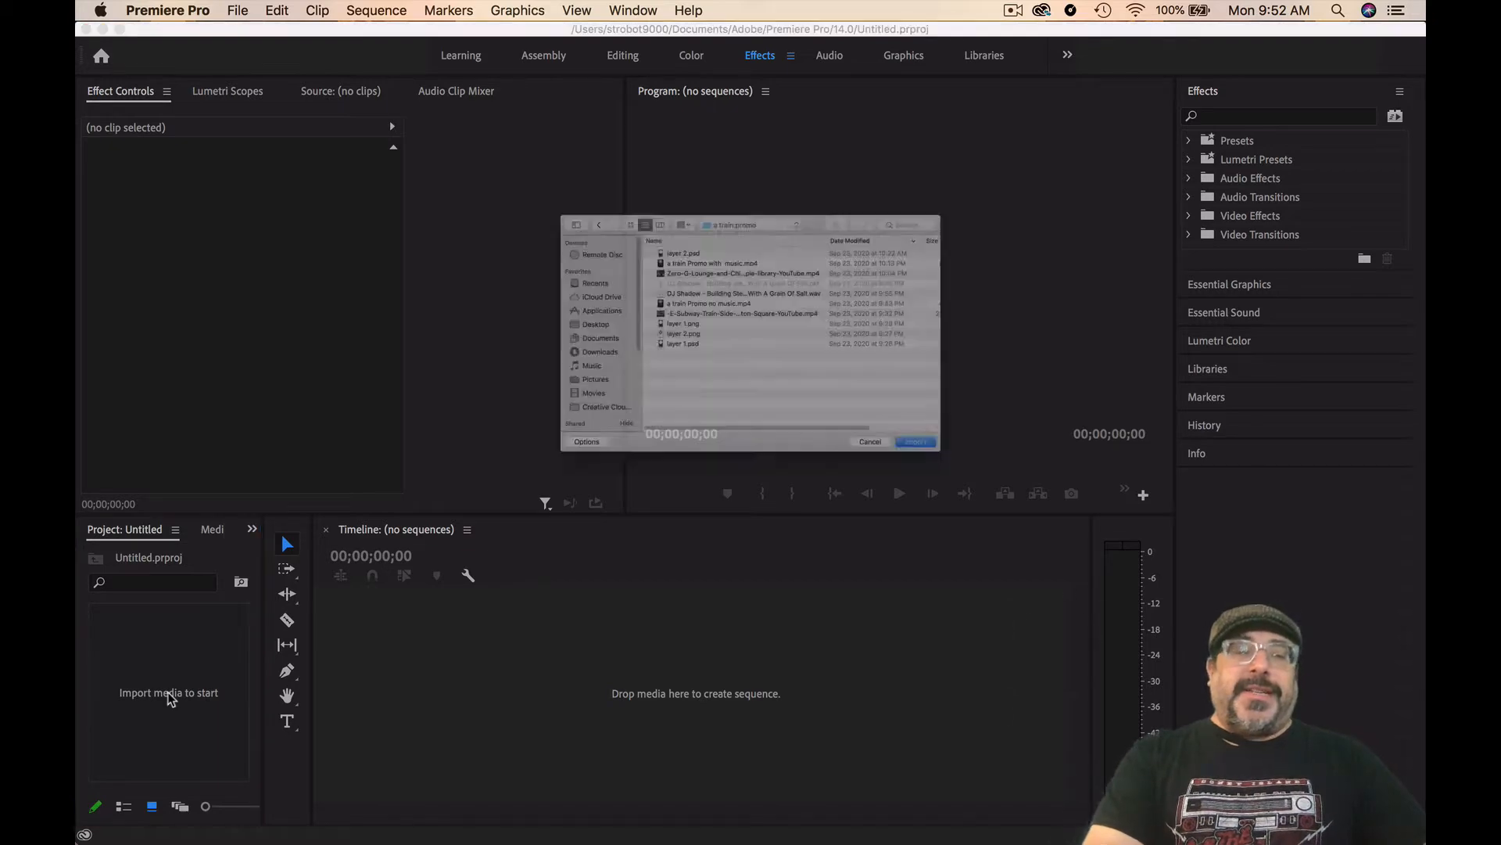
pyautogui.click(707, 142)
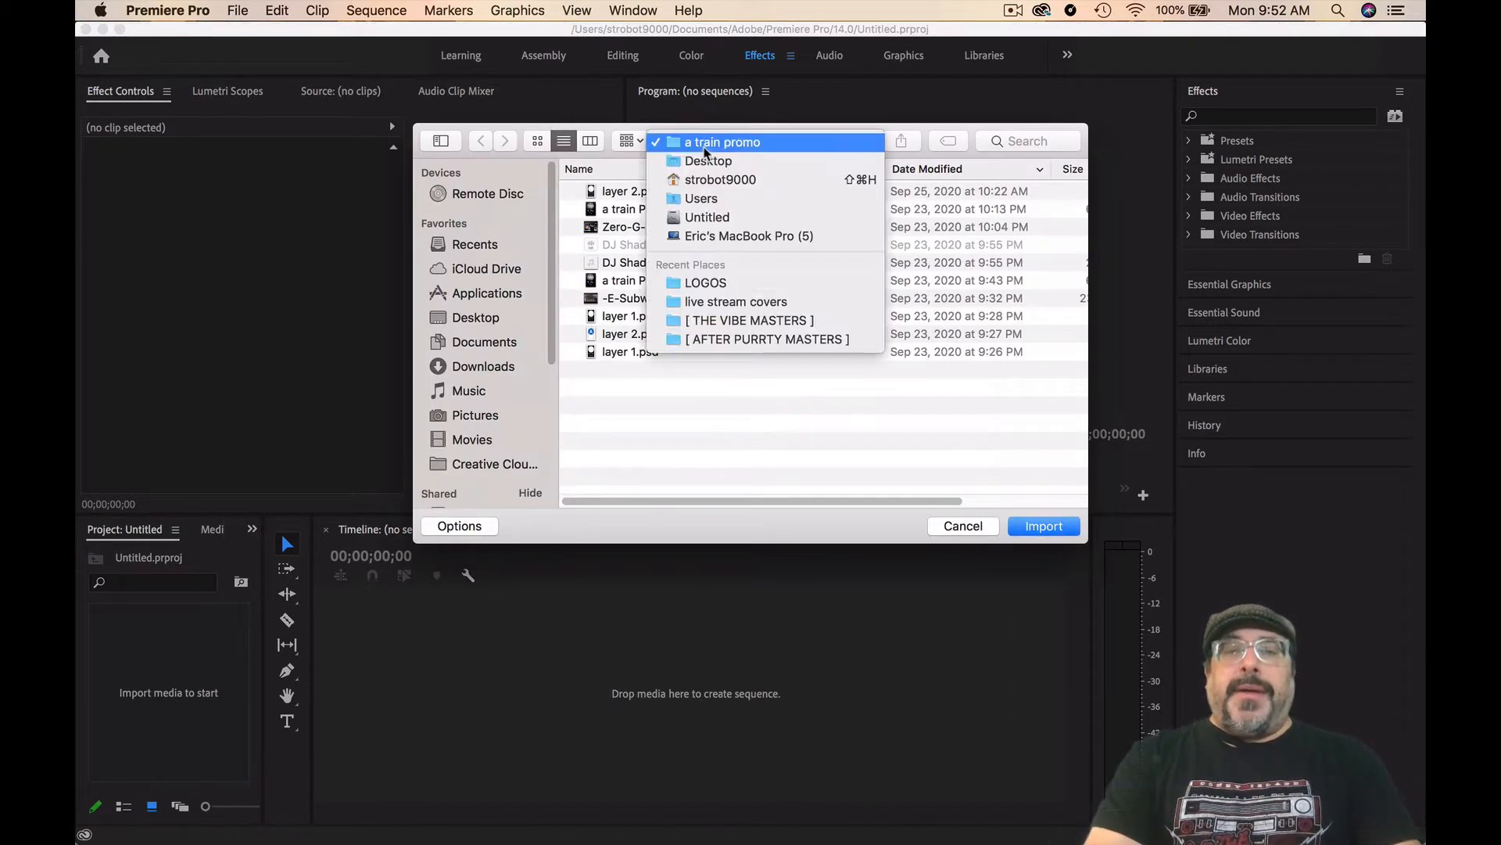
pyautogui.click(704, 283)
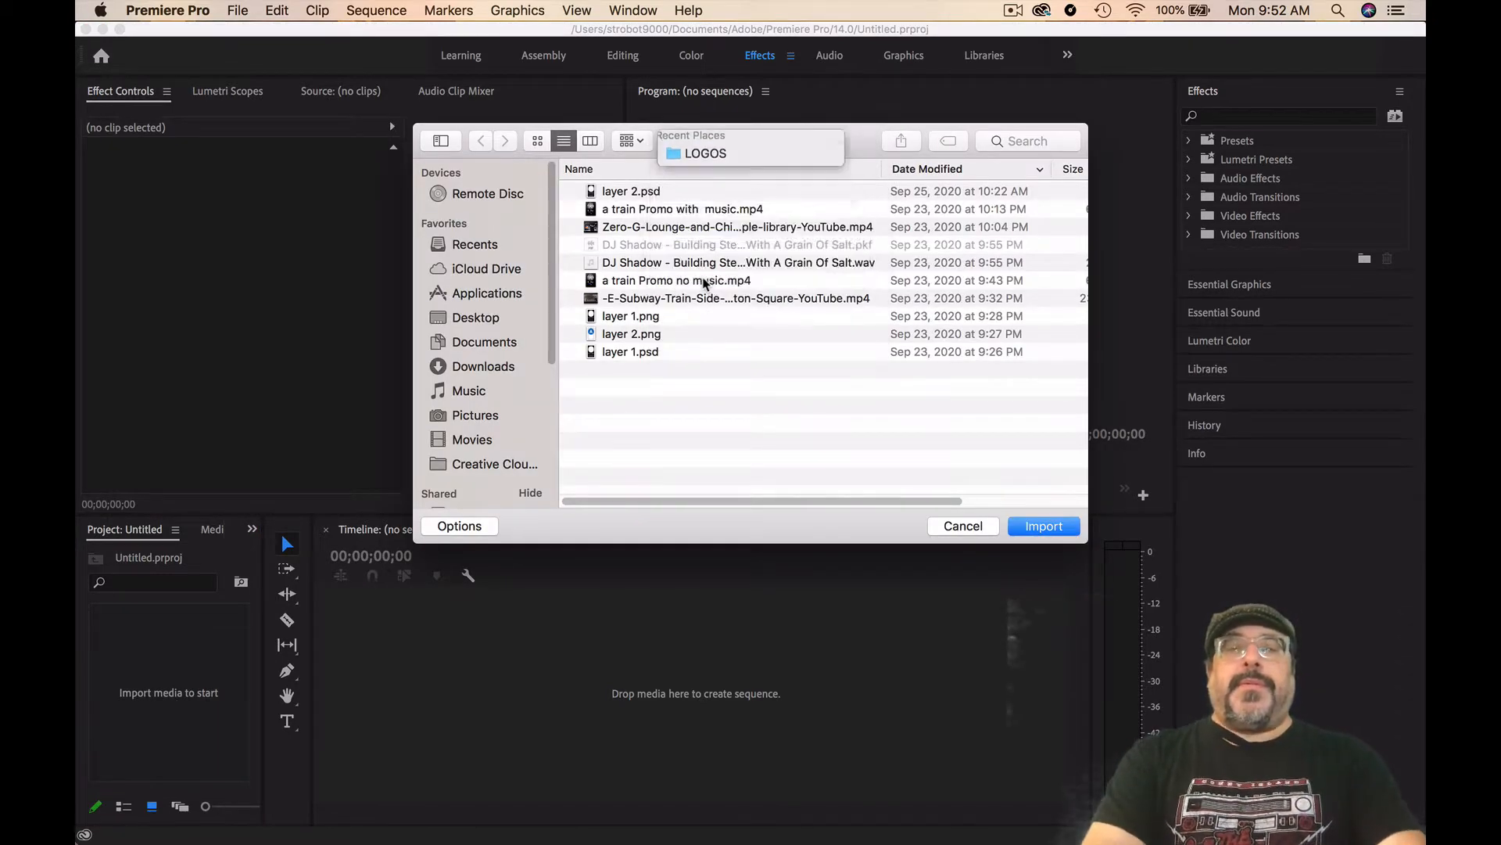
pyautogui.click(674, 199)
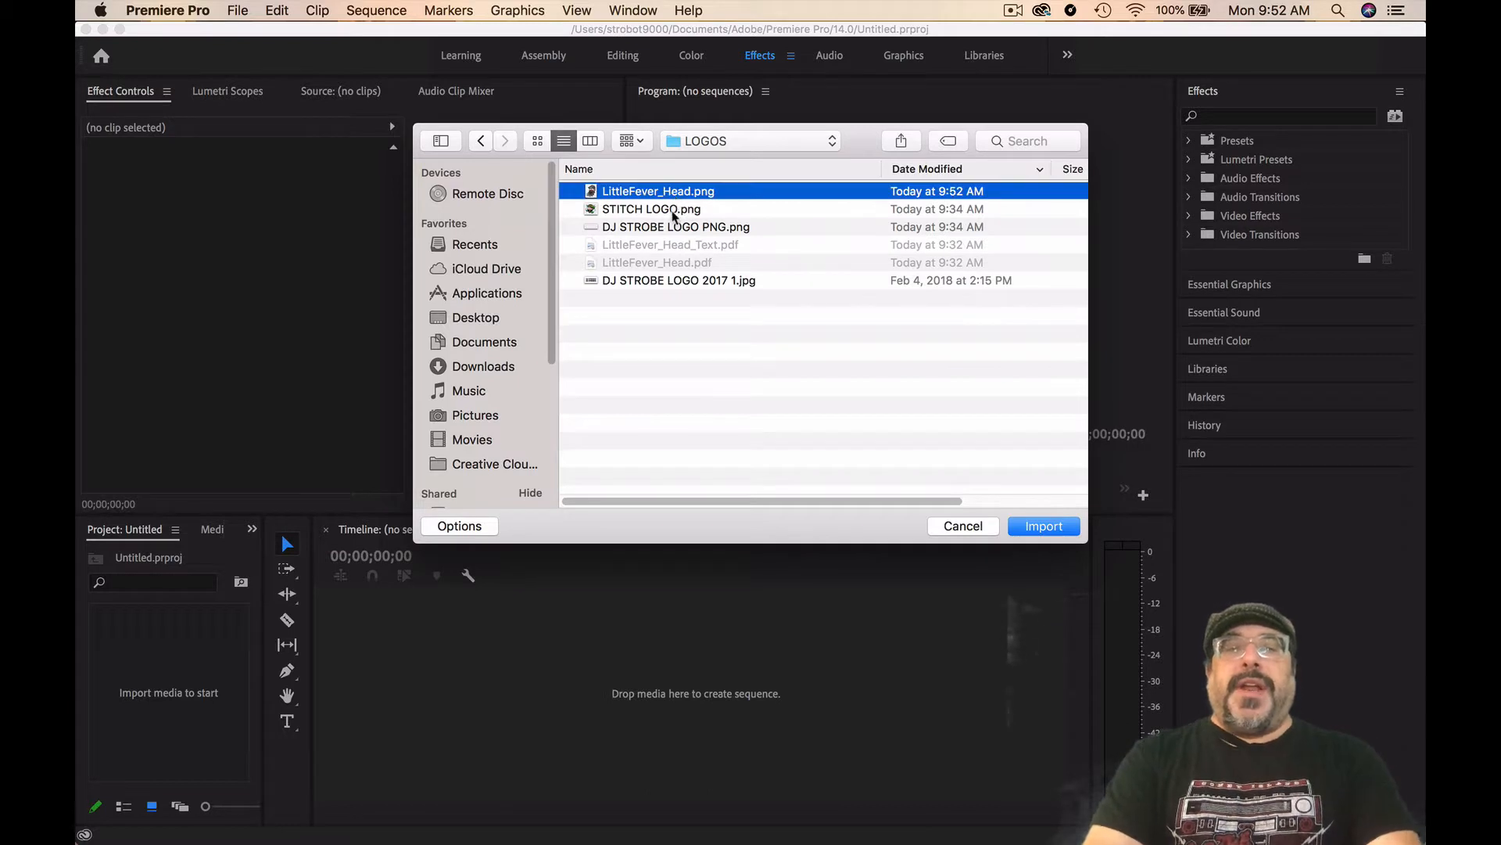
pyautogui.keyDown('shift'); pyautogui.click(674, 212); pyautogui.keyUp('shift')
pyautogui.keyDown('shift'); pyautogui.click(672, 229); pyautogui.keyUp('shift')
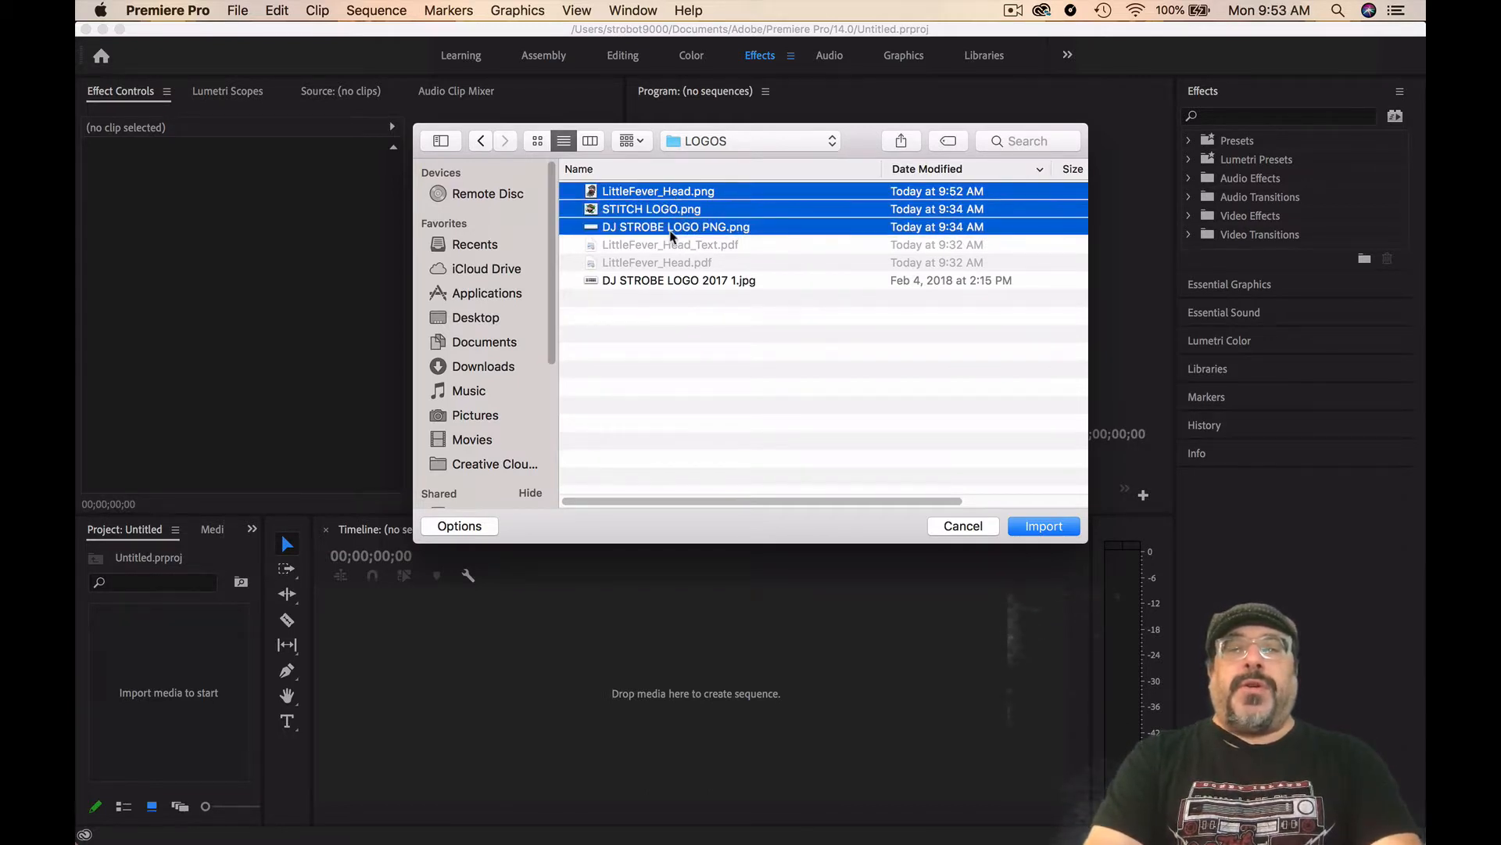
pyautogui.click(1035, 520)
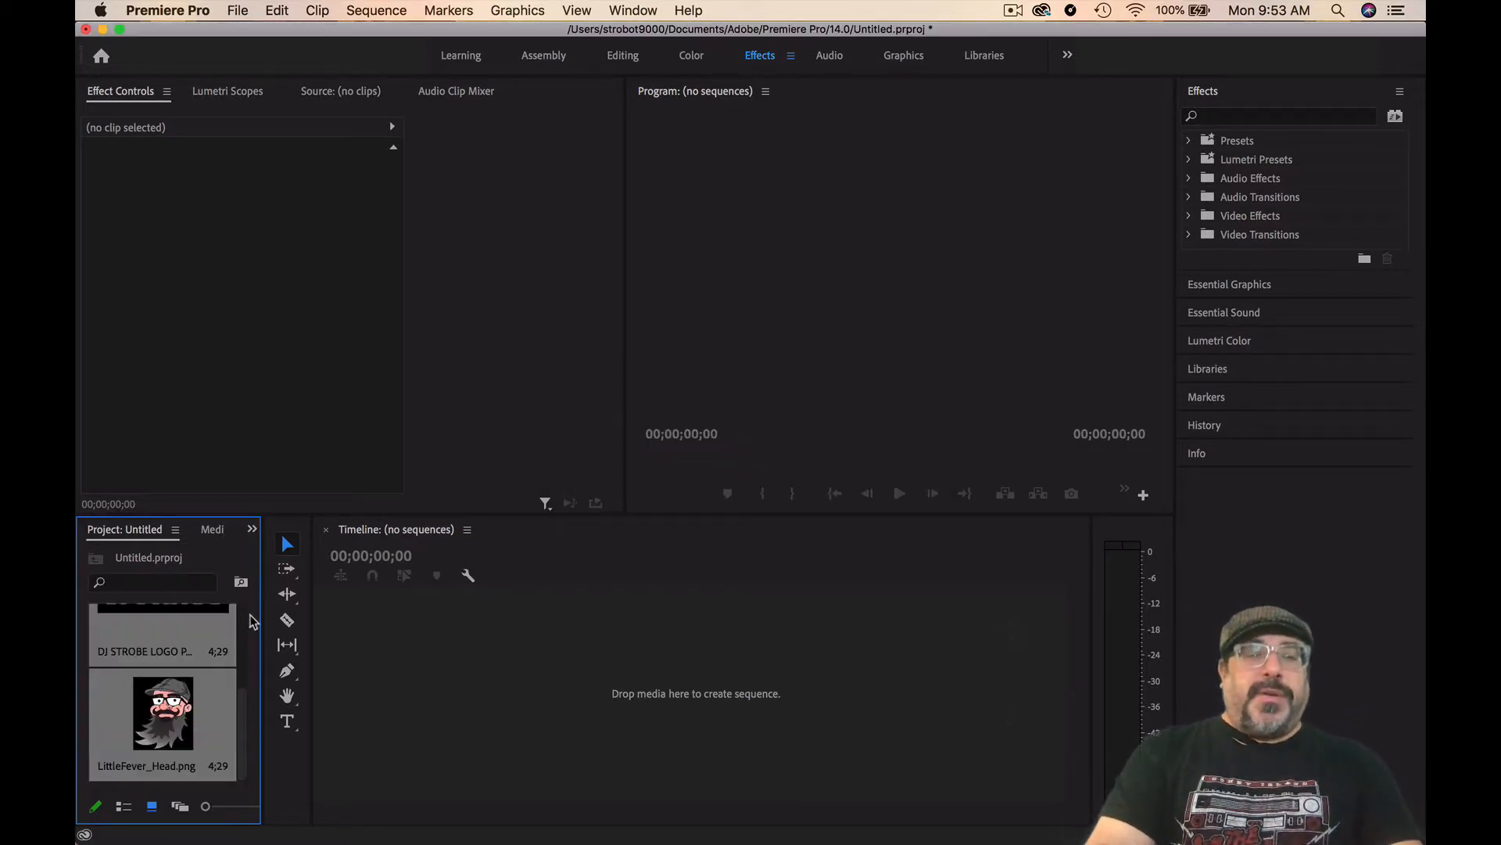
# Create a sequence from the imported logos and keep only the STITCH LOGO.png clip on track V1.
pyautogui.moveTo(245, 720); pyautogui.dragTo(244, 639)
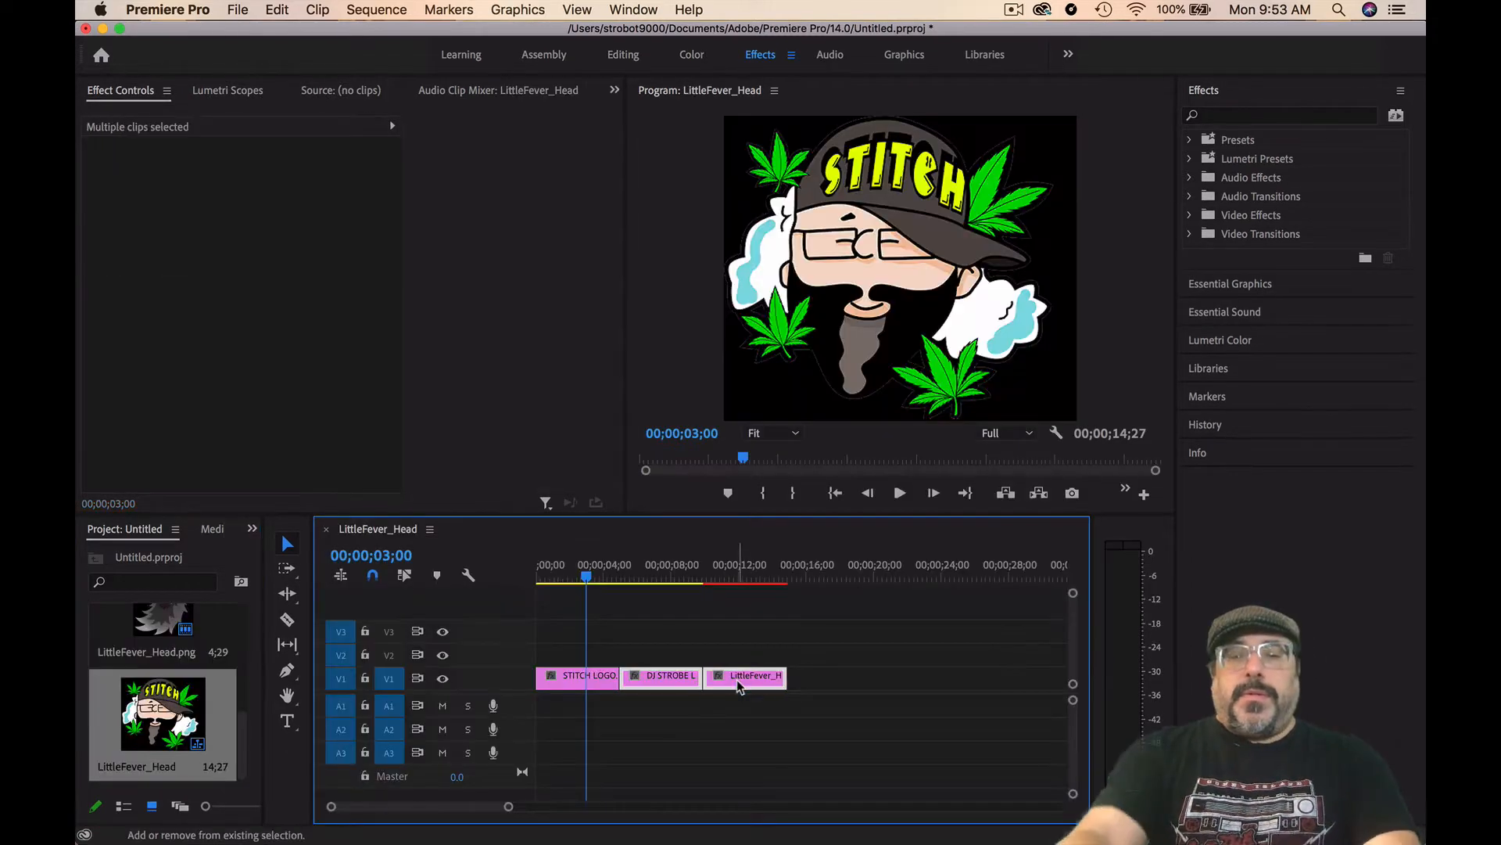
pyautogui.press('super+z')
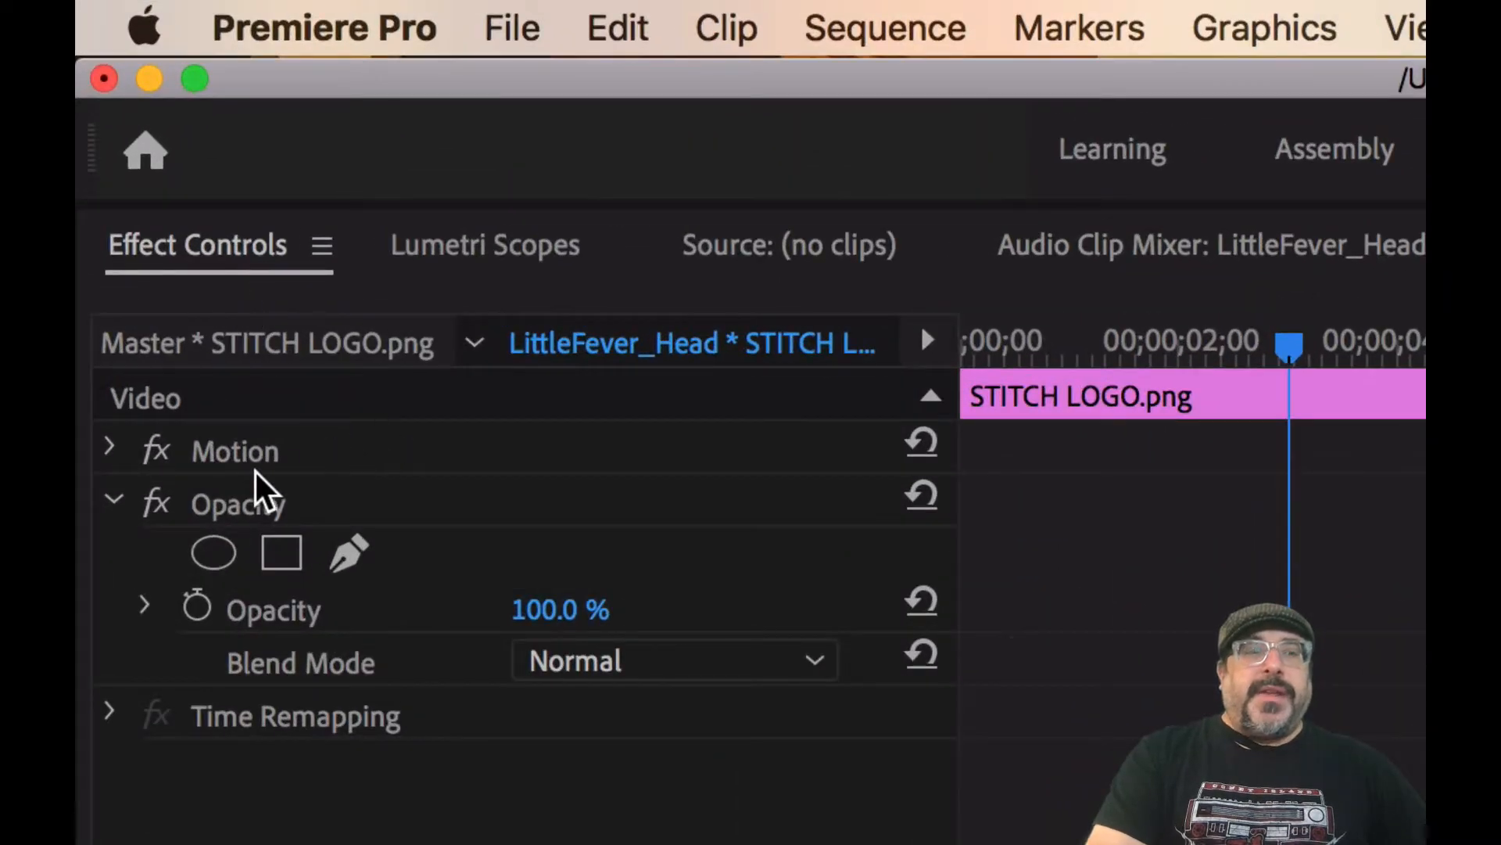
# Reduce the Motion Scale of the STITCH LOGO.png clip to 67.
pyautogui.click(110, 501)
pyautogui.click(110, 447)
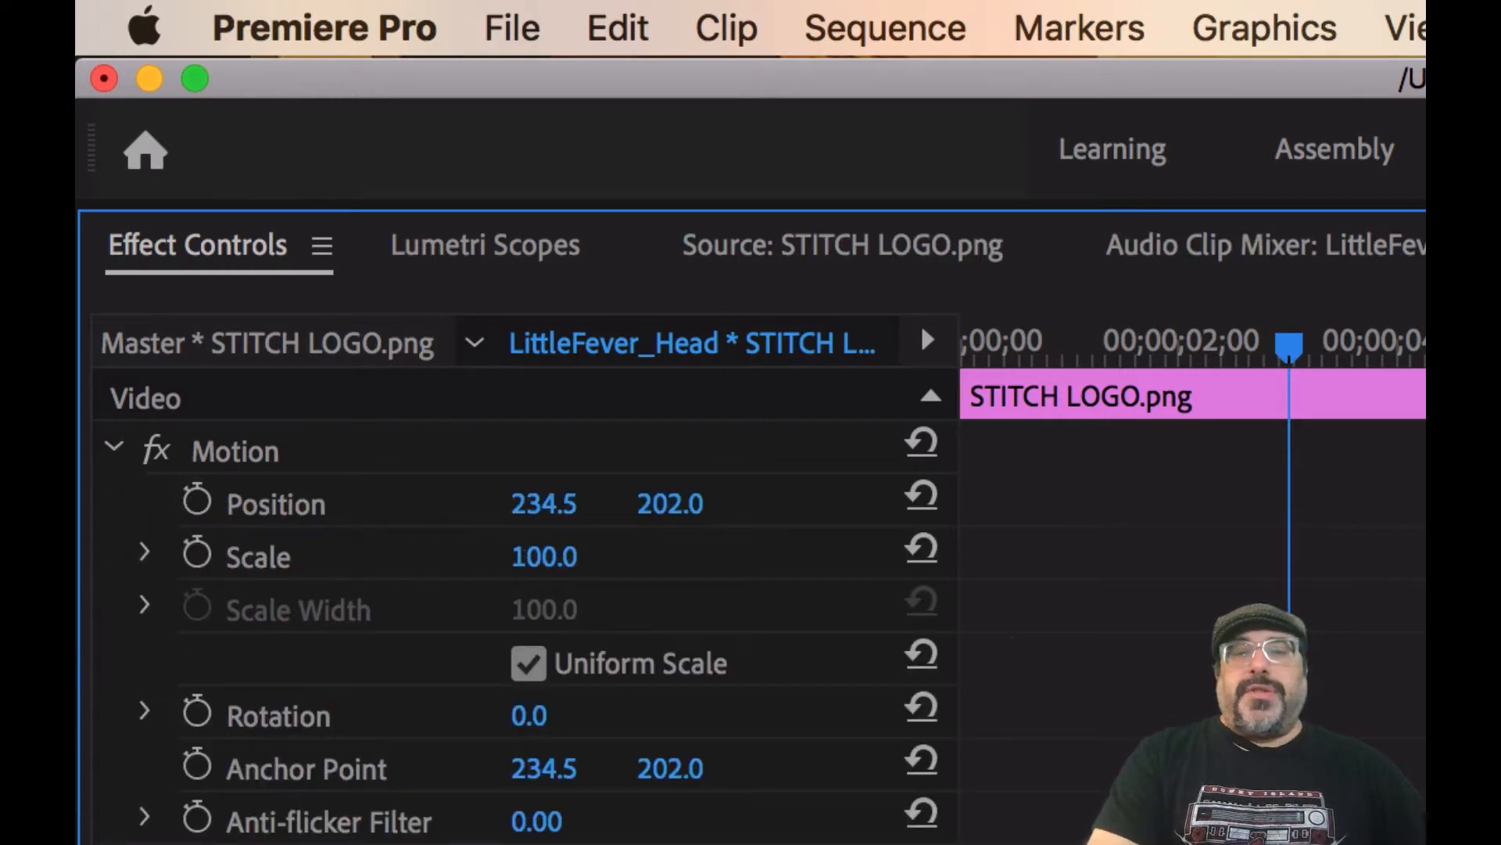
pyautogui.moveTo(544, 557); pyautogui.dragTo(466, 557)
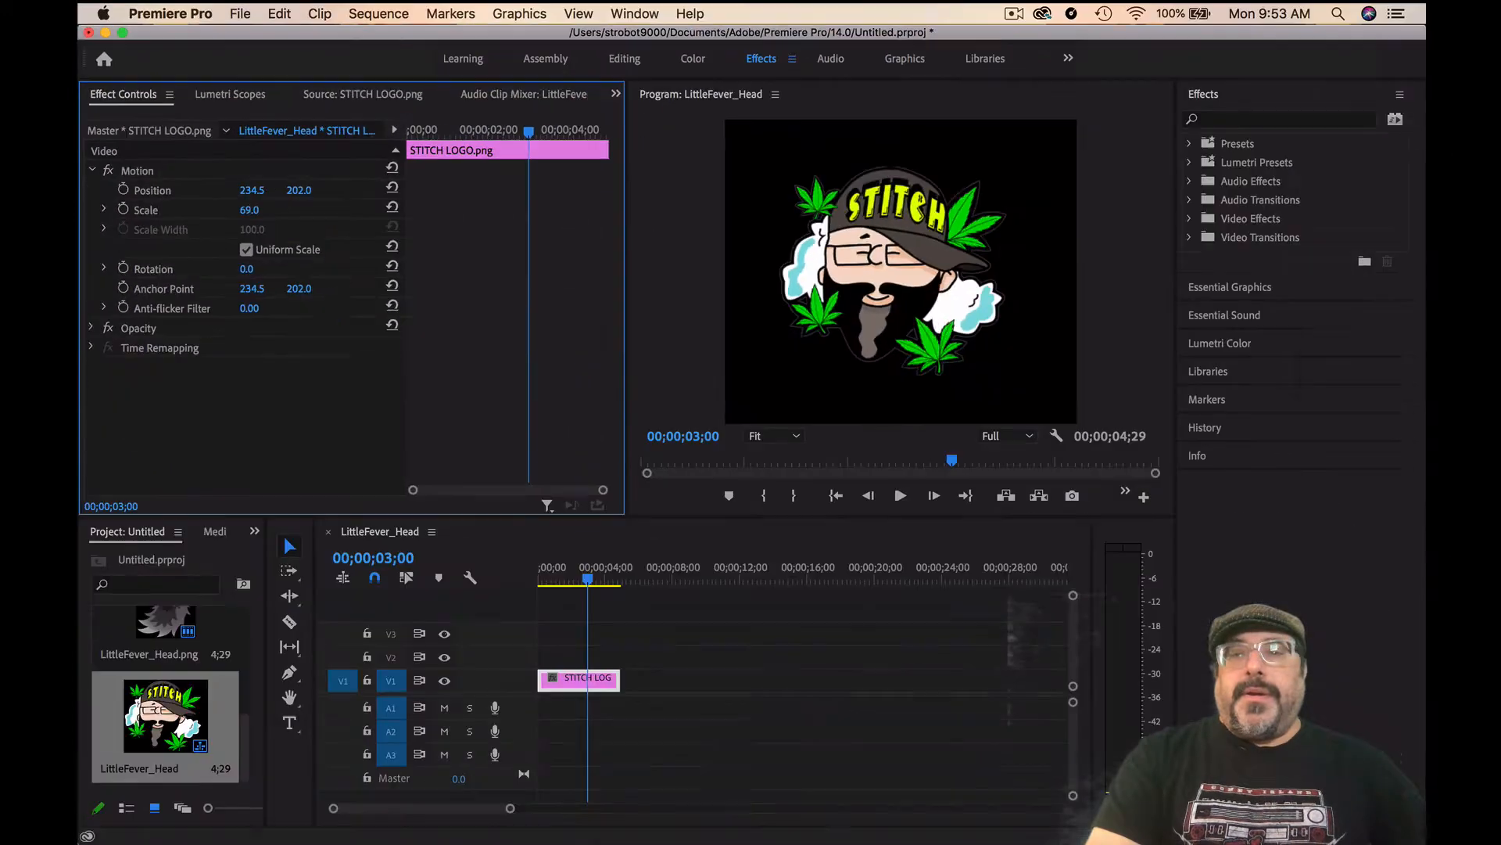
pyautogui.moveTo(271, 210); pyautogui.dragTo(265, 211)
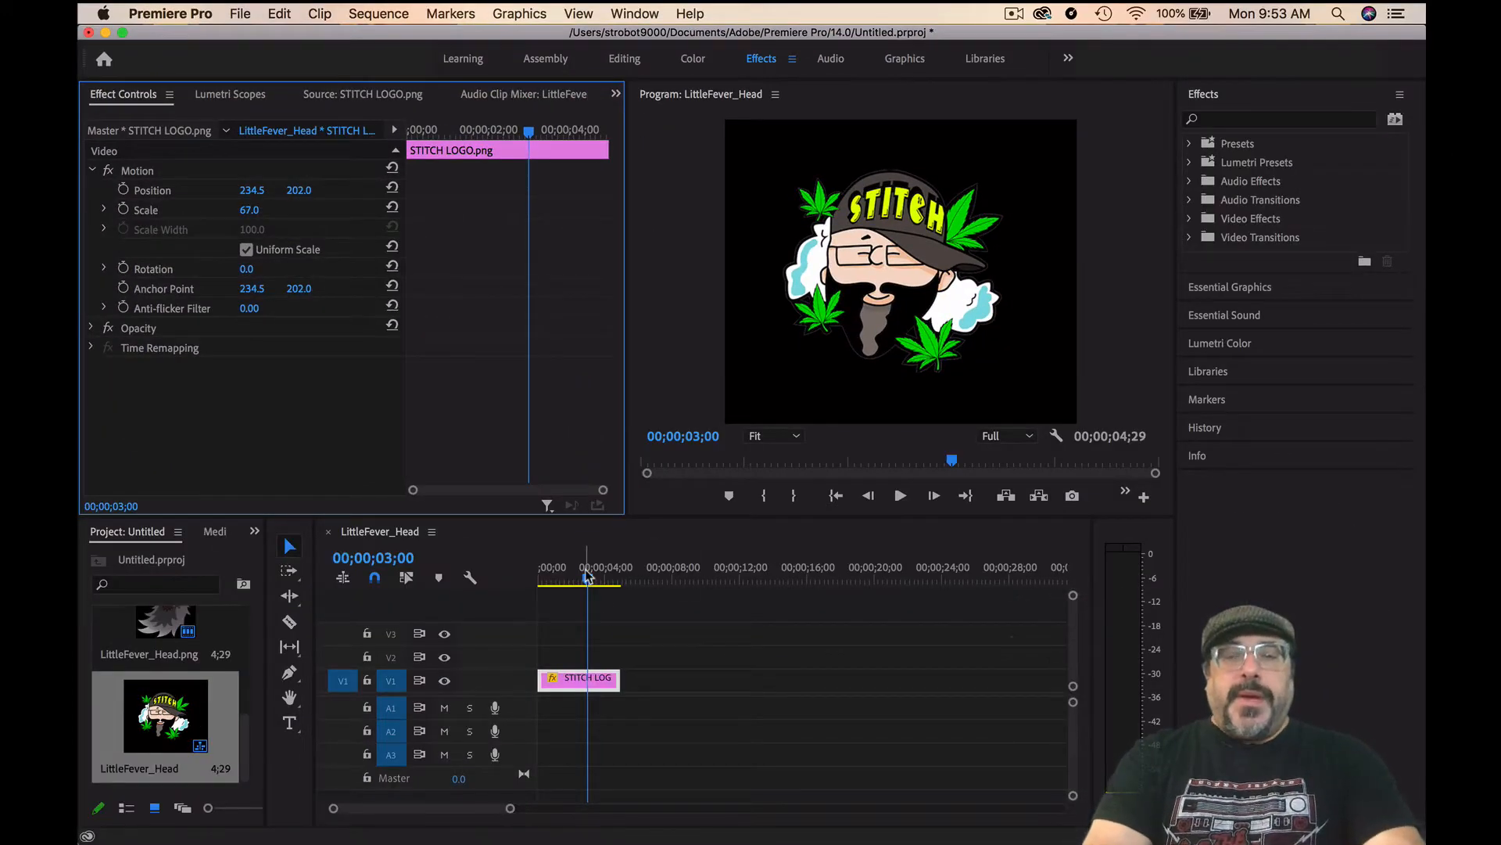
# Trim the end of the STITCH LOGO.png clip to a duration of 00;00;02;16 and preview it.
pyautogui.moveTo(588, 577); pyautogui.dragTo(523, 577)
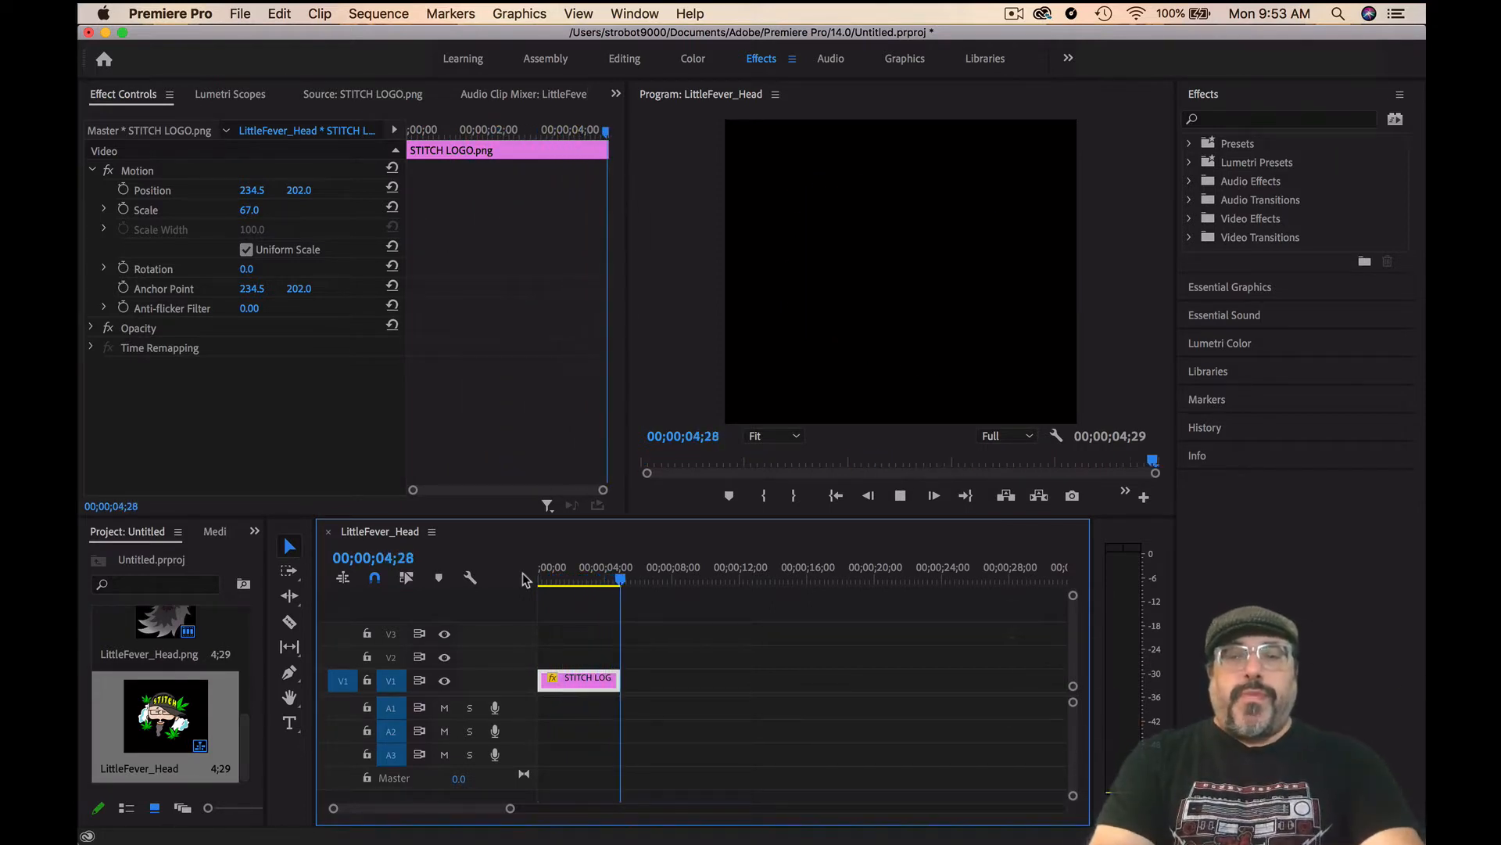
pyautogui.press('space')
pyautogui.moveTo(551, 579); pyautogui.dragTo(521, 579)
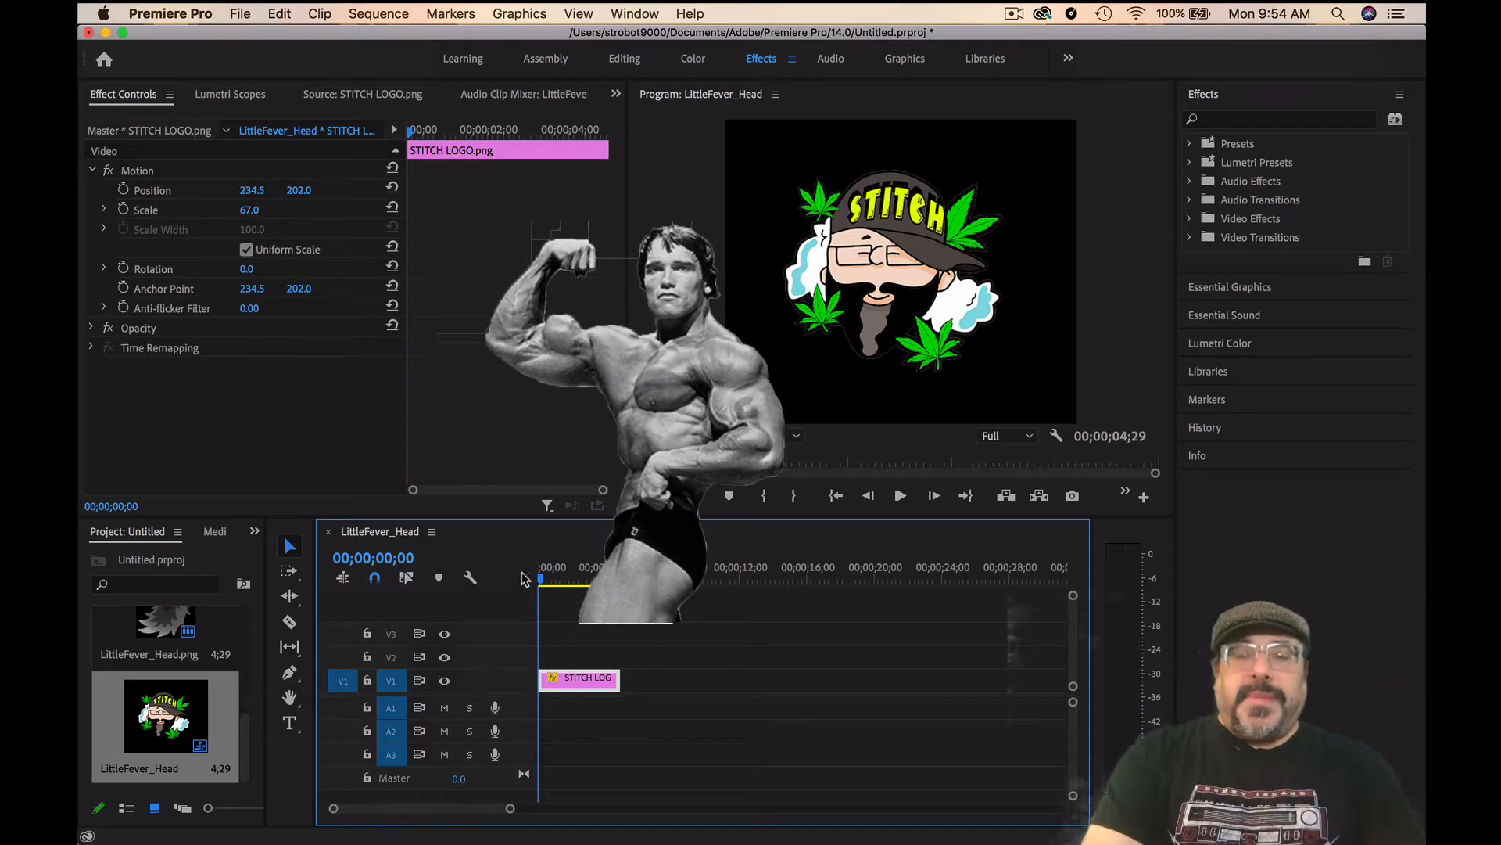
pyautogui.moveTo(617, 681); pyautogui.dragTo(577, 681)
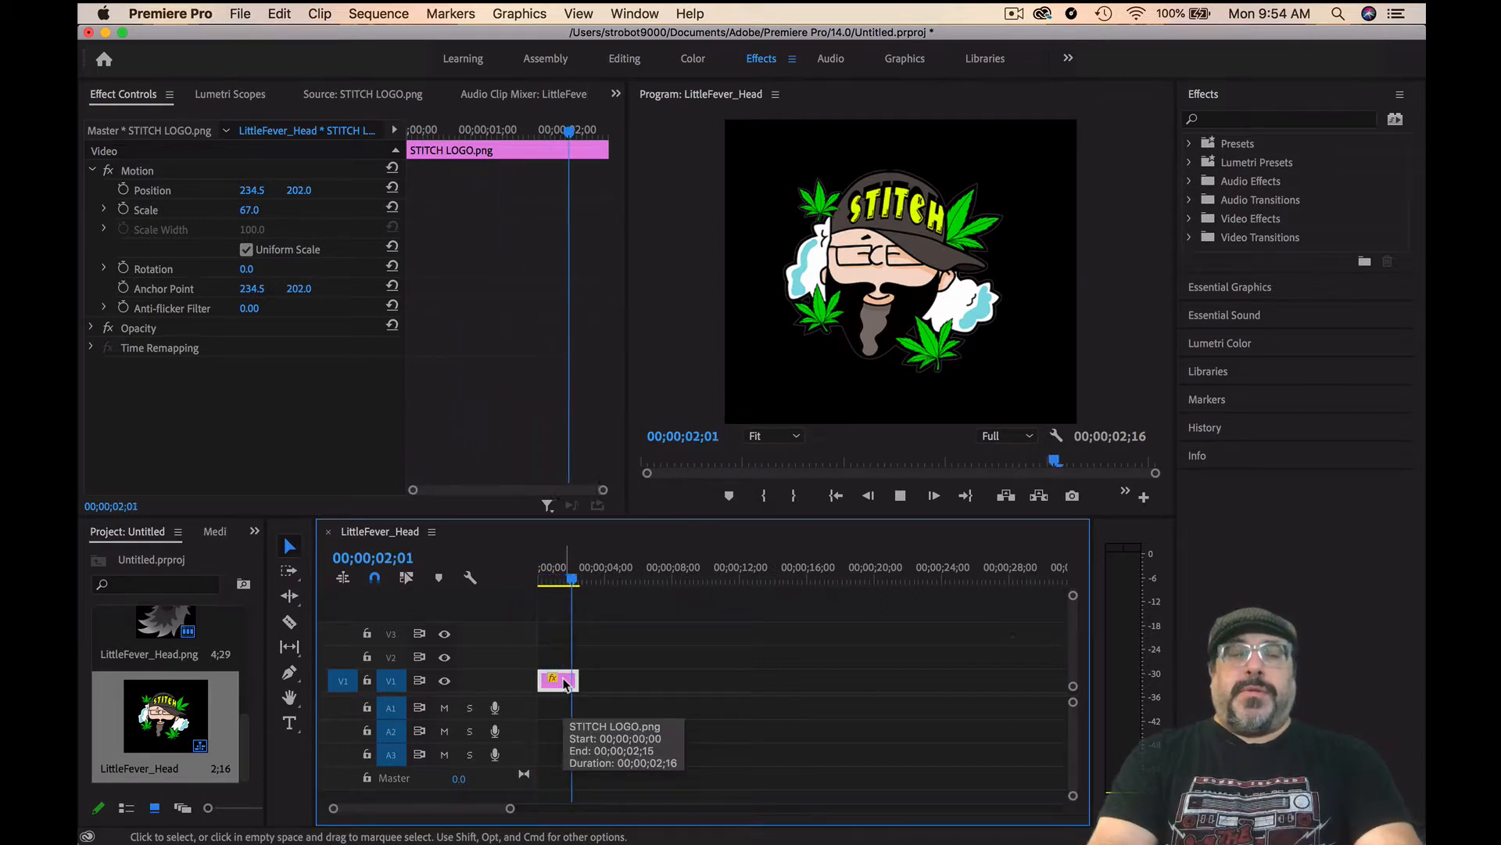
pyautogui.press('space')
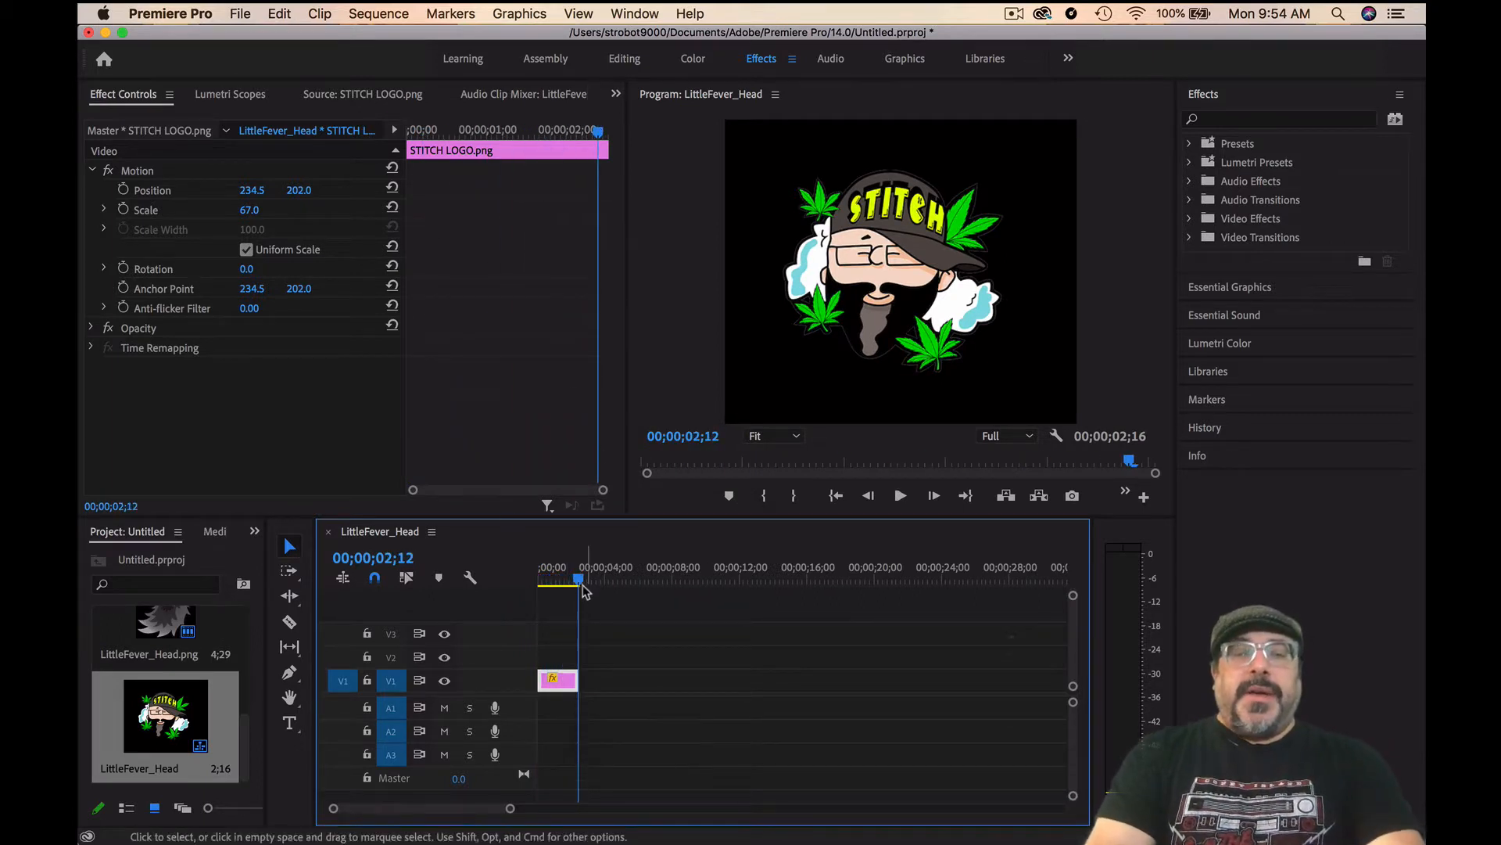
# Animate the STITCH LOGO.png clip's Scale with keyframes from 67 at its start to 91 at 00;00;02;08.
pyautogui.moveTo(582, 592); pyautogui.dragTo(509, 586)
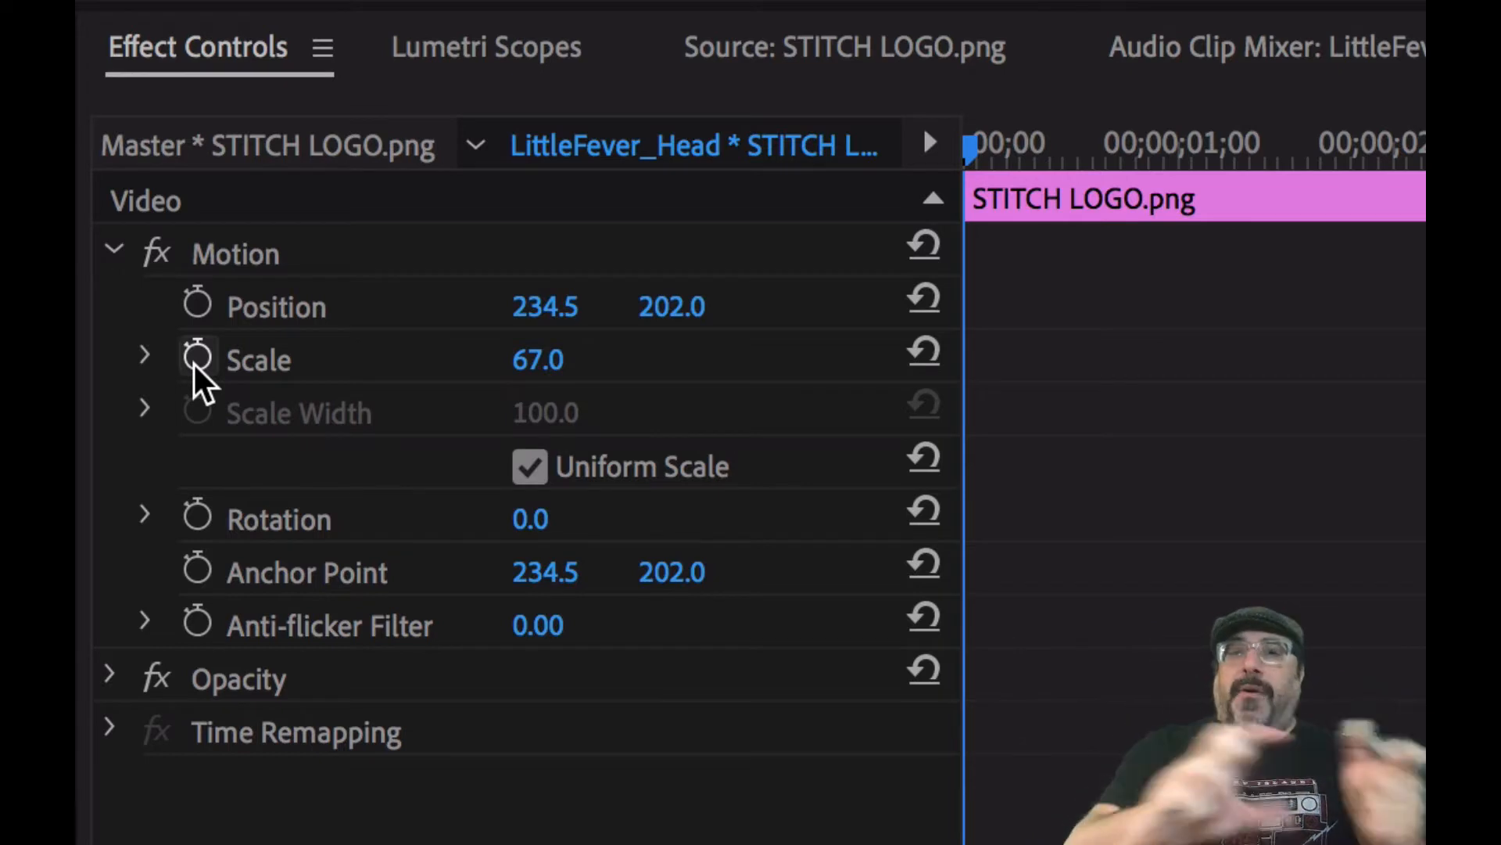
pyautogui.click(197, 358)
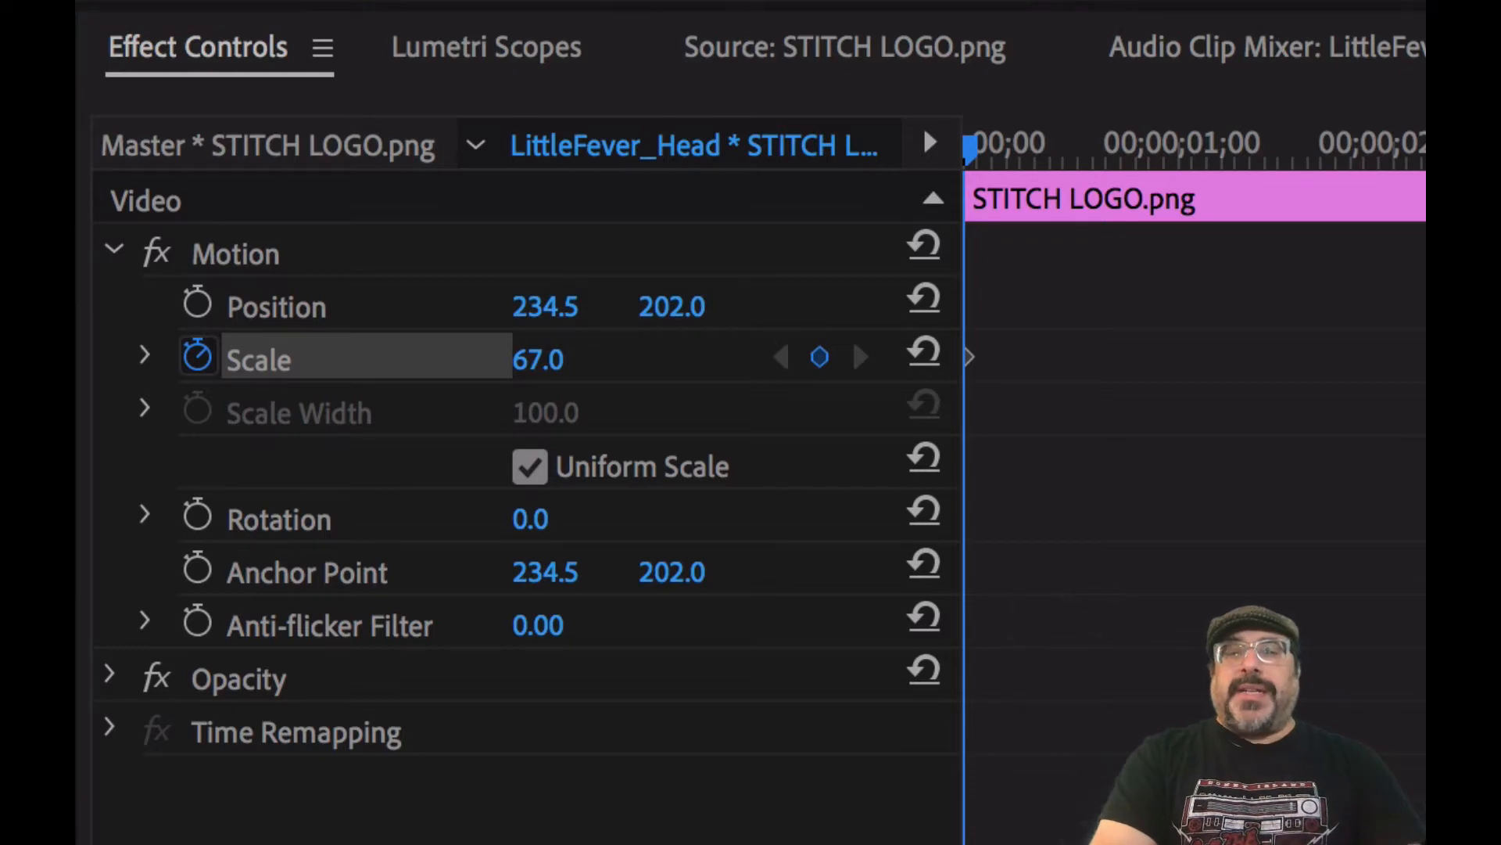
pyautogui.press('space')
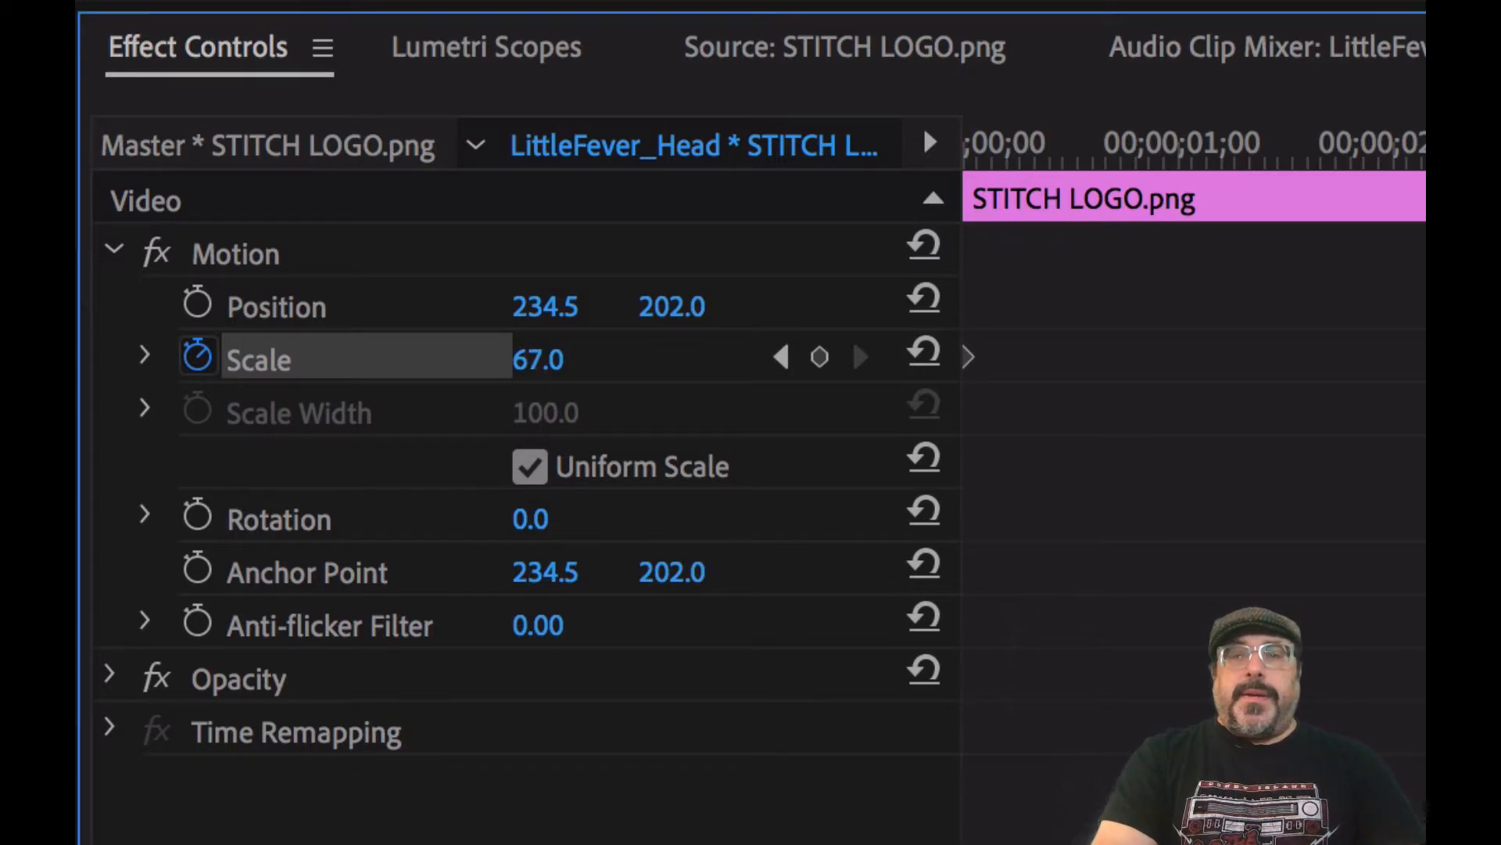
pyautogui.moveTo(538, 360); pyautogui.dragTo(595, 360)
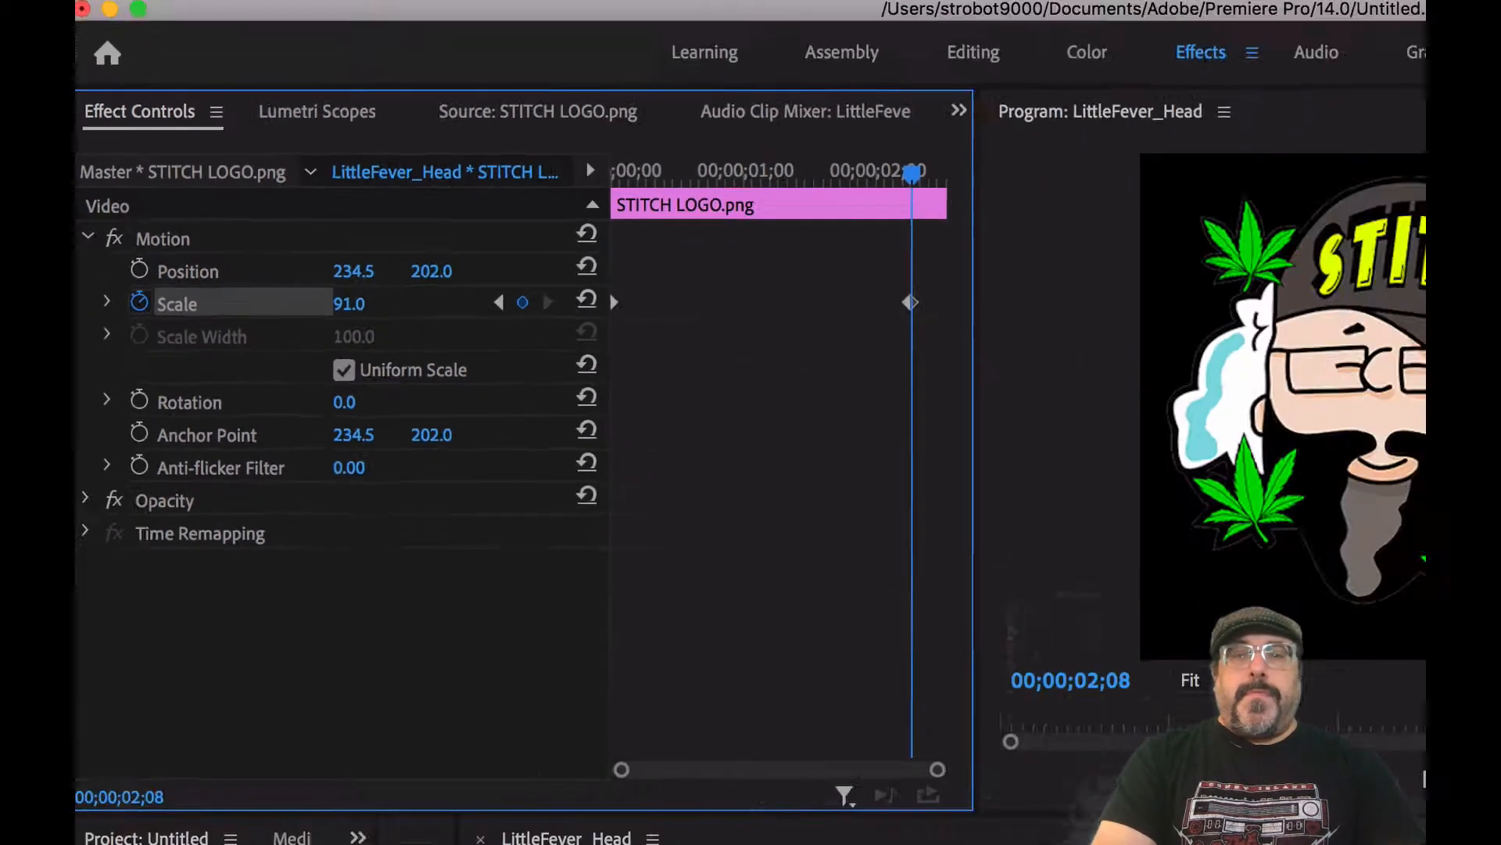
pyautogui.click(548, 360)
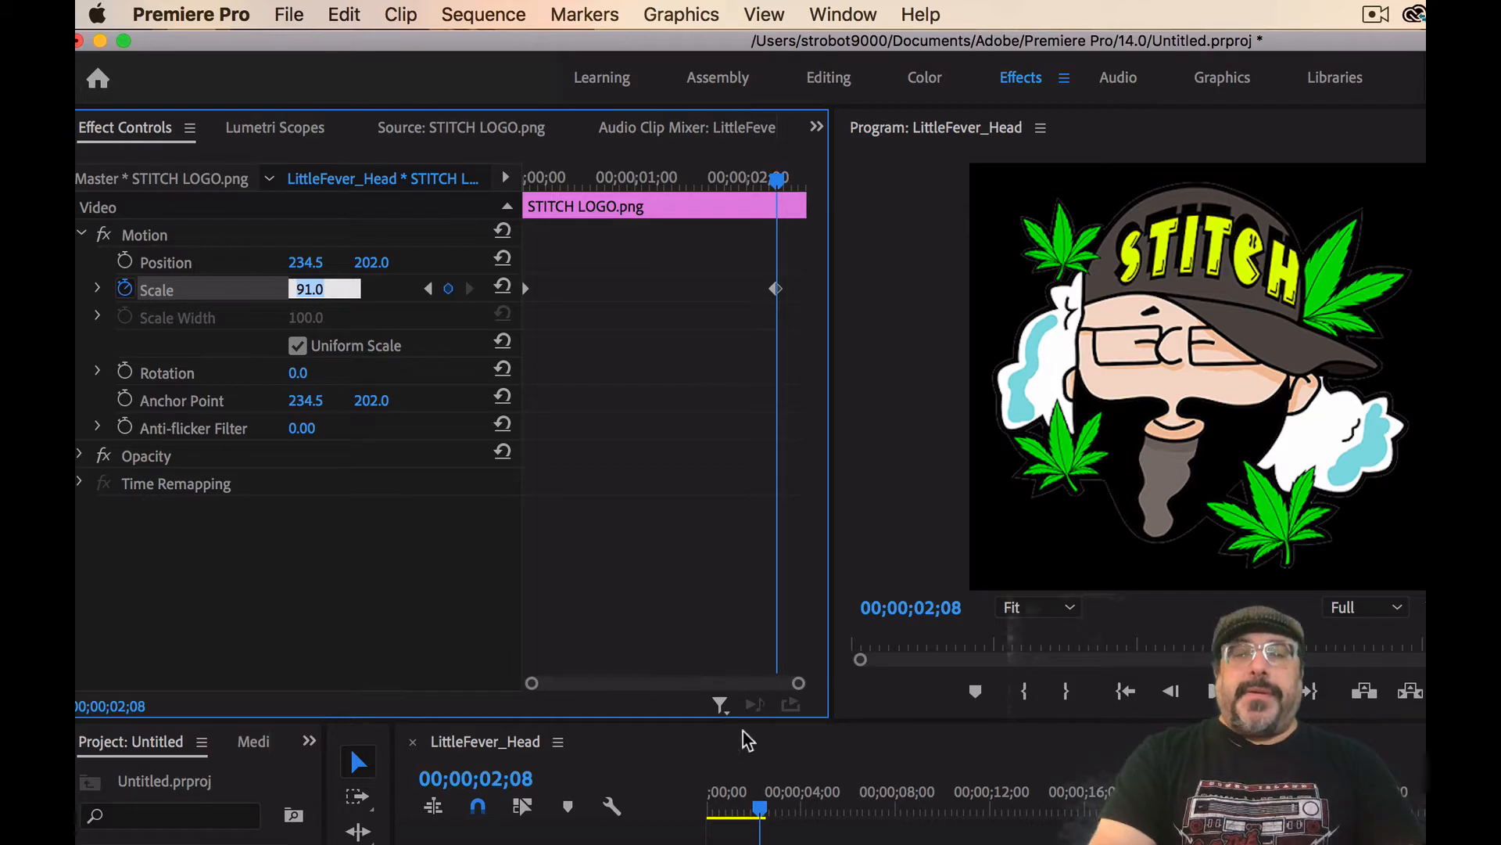
# Play the STITCH LOGO.png scale animation from the start of the sequence.
pyautogui.click(763, 811)
pyautogui.moveTo(763, 813); pyautogui.dragTo(670, 811)
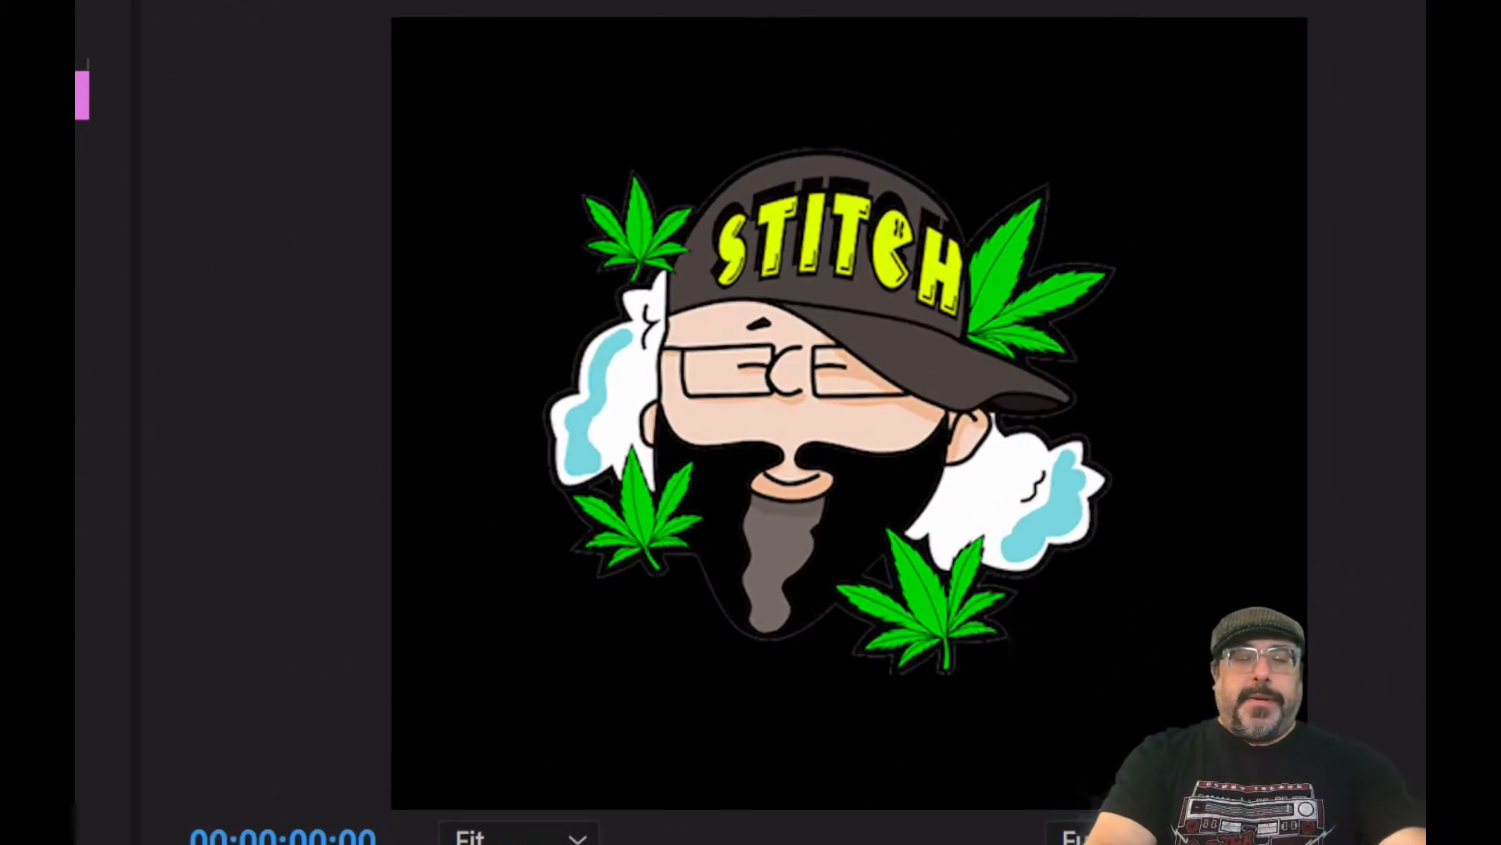
pyautogui.press('space')
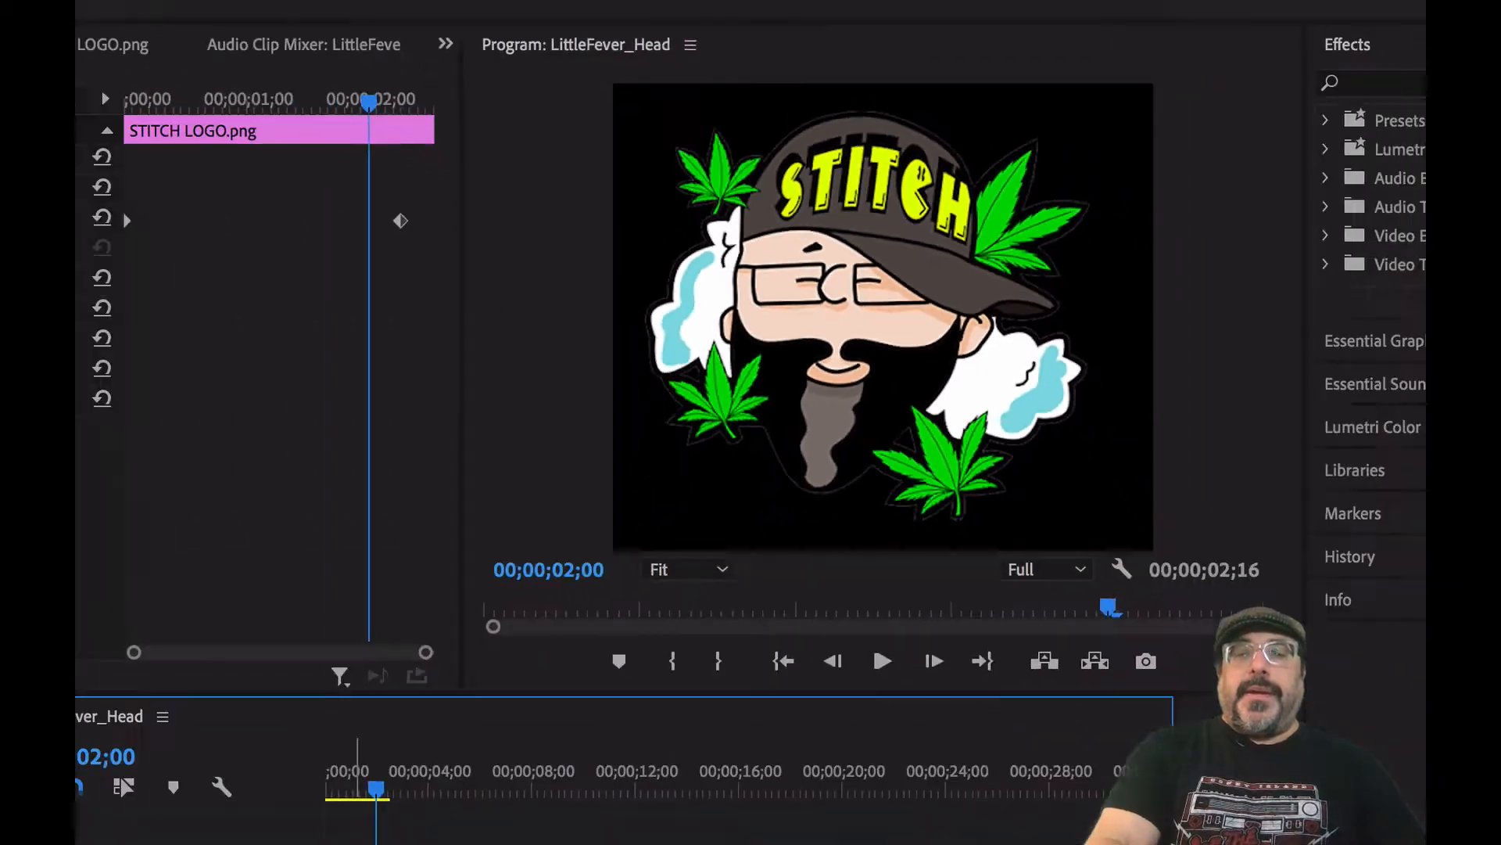
# Set the STITCH LOGO.png clip's duration to 00;00;01;04.
pyautogui.rightClick(552, 676)
pyautogui.click(548, 672)
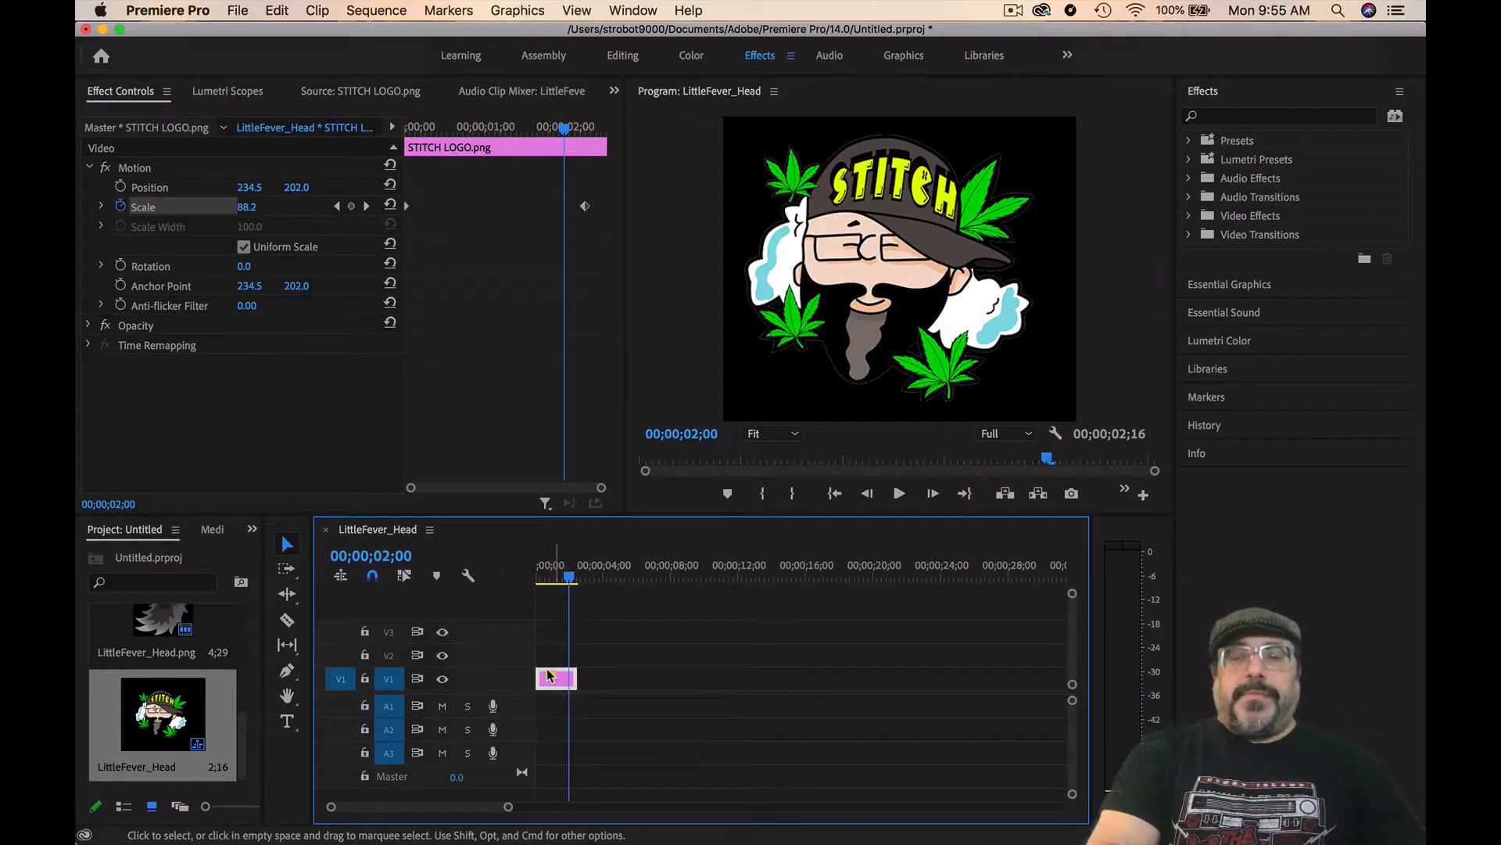
pyautogui.rightClick(561, 685)
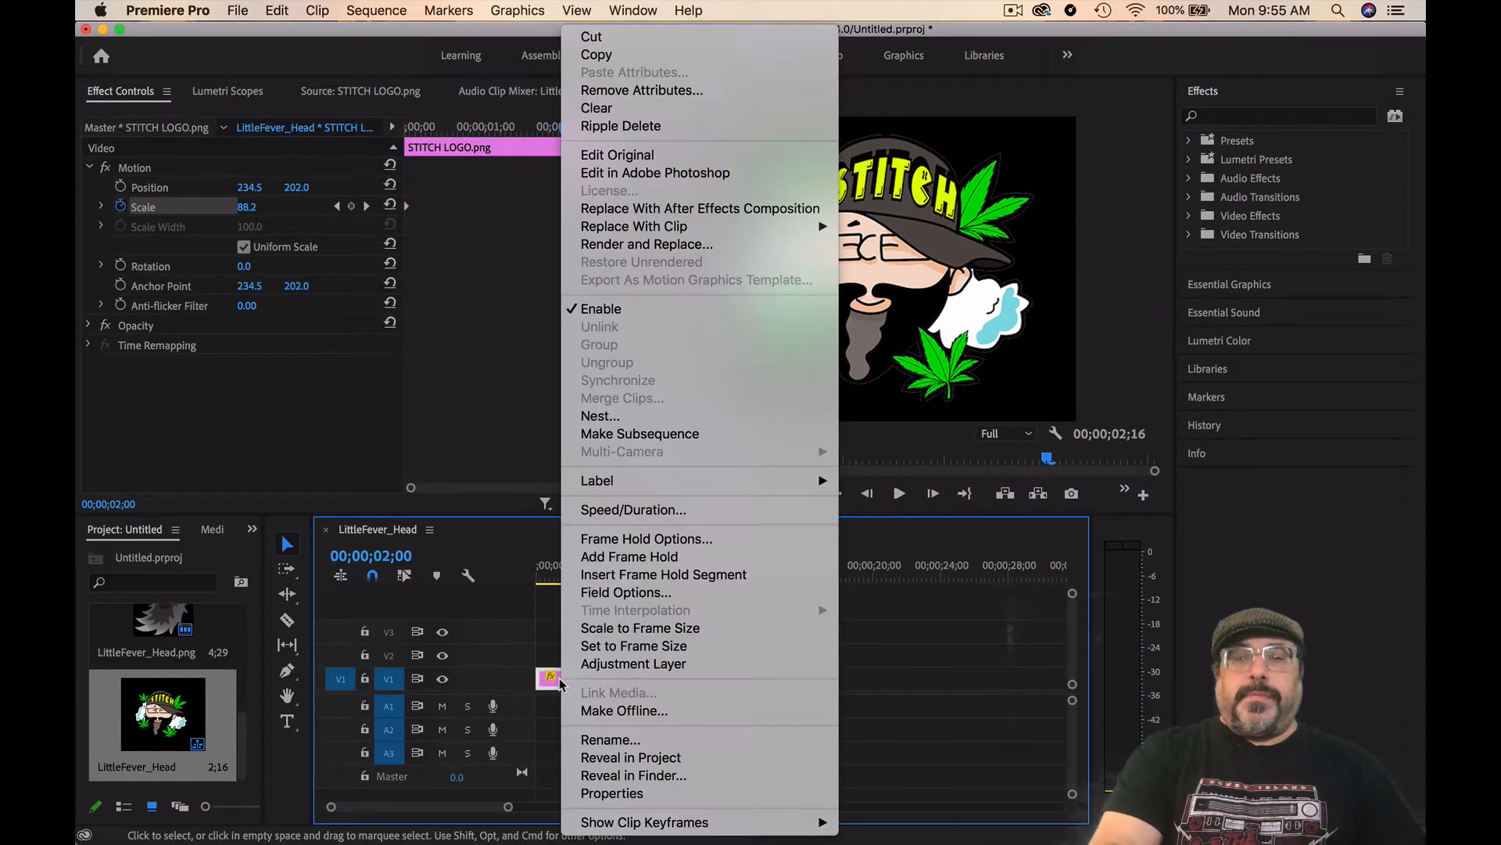
pyautogui.moveTo(629, 480)
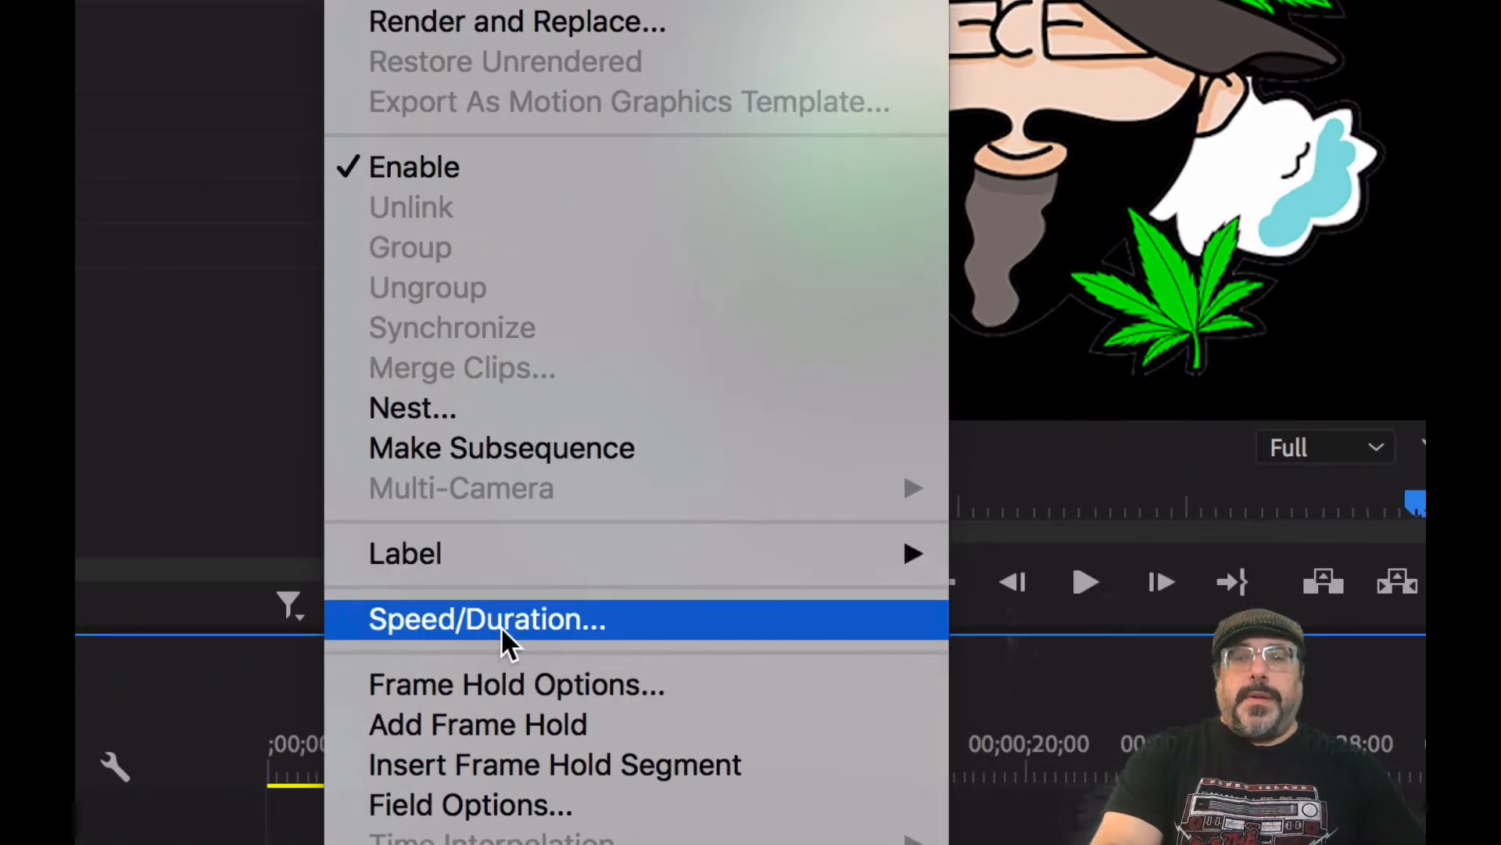
pyautogui.click(501, 623)
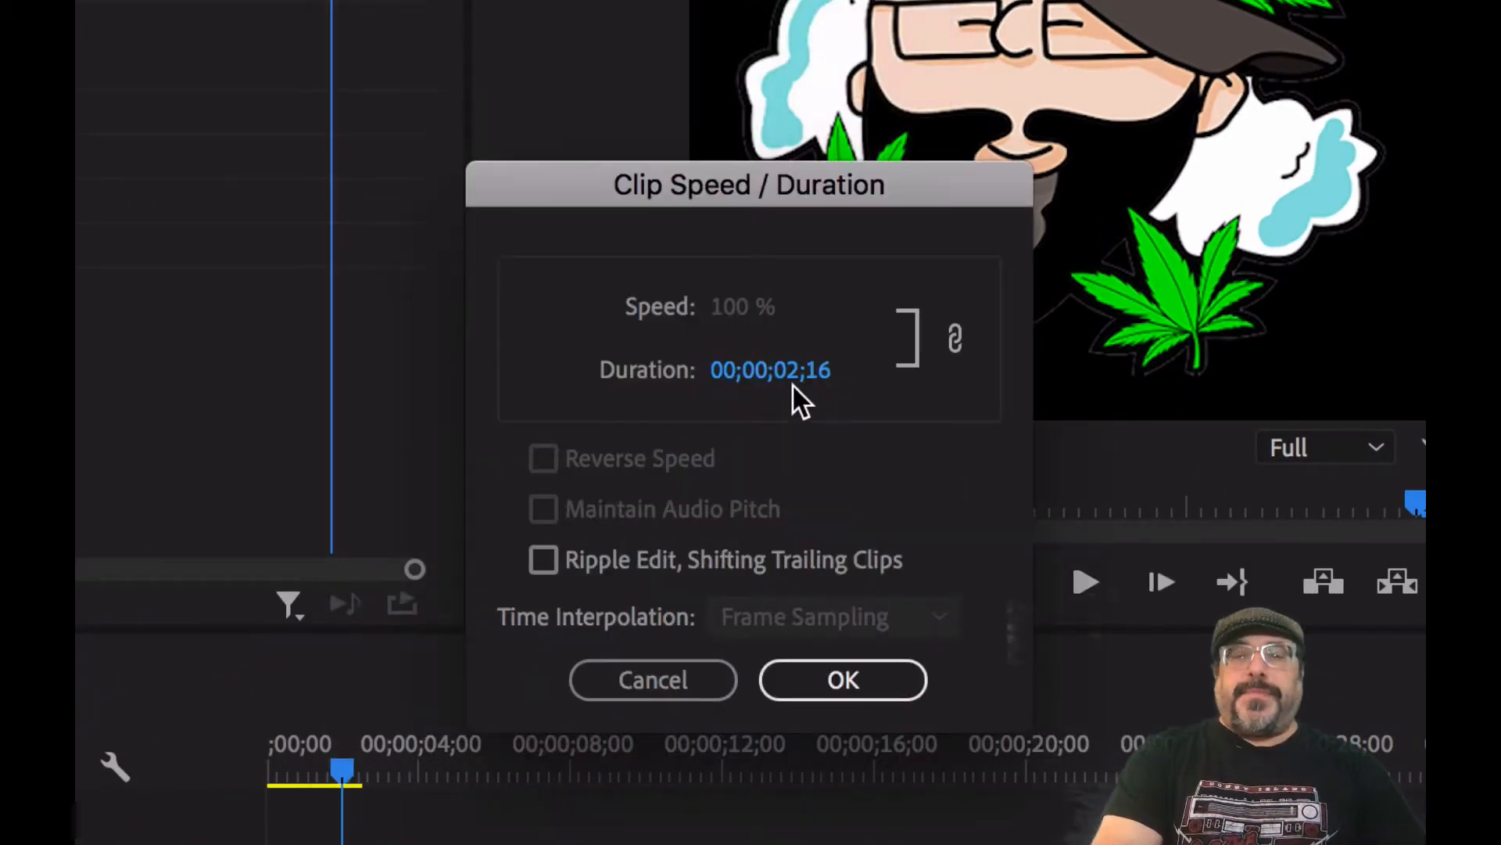
pyautogui.moveTo(785, 388); pyautogui.dragTo(700, 382)
pyautogui.click(873, 686)
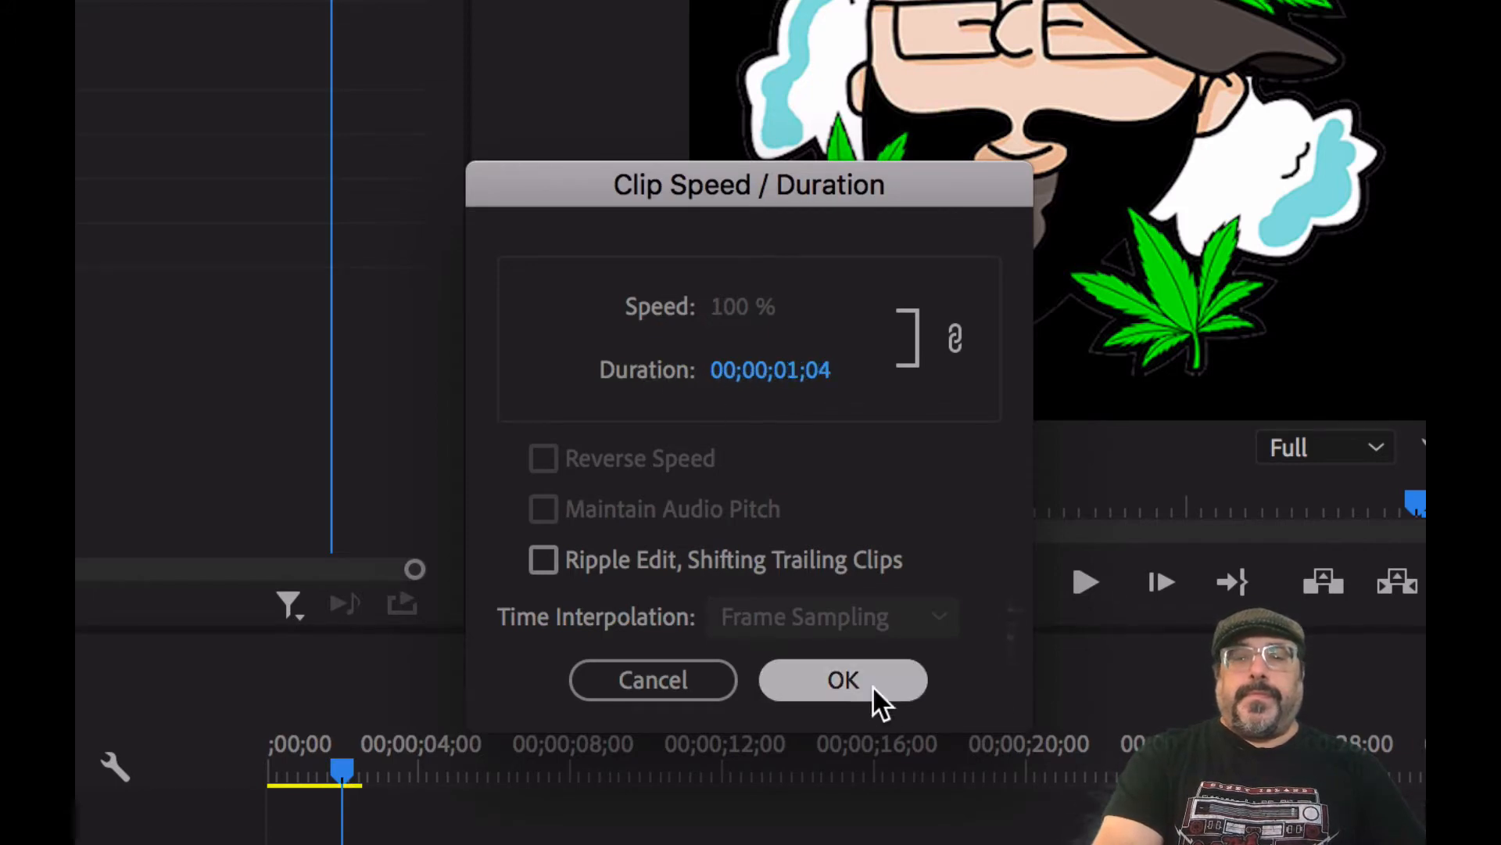
# Replay the shortened STITCH LOGO.png clip to check the speed of its zoom.
pyautogui.press('space')
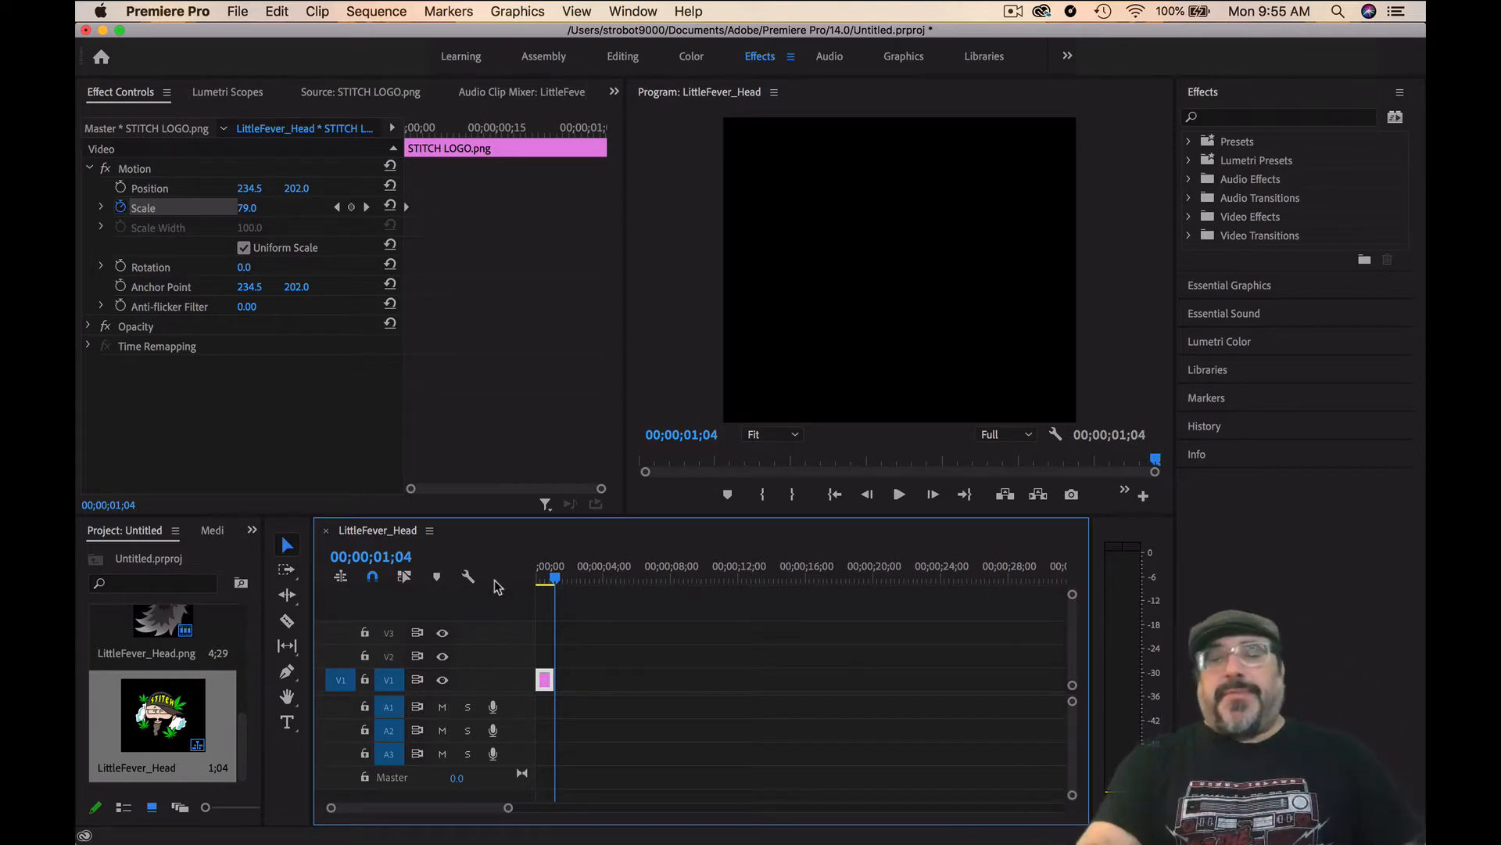
pyautogui.press('space')
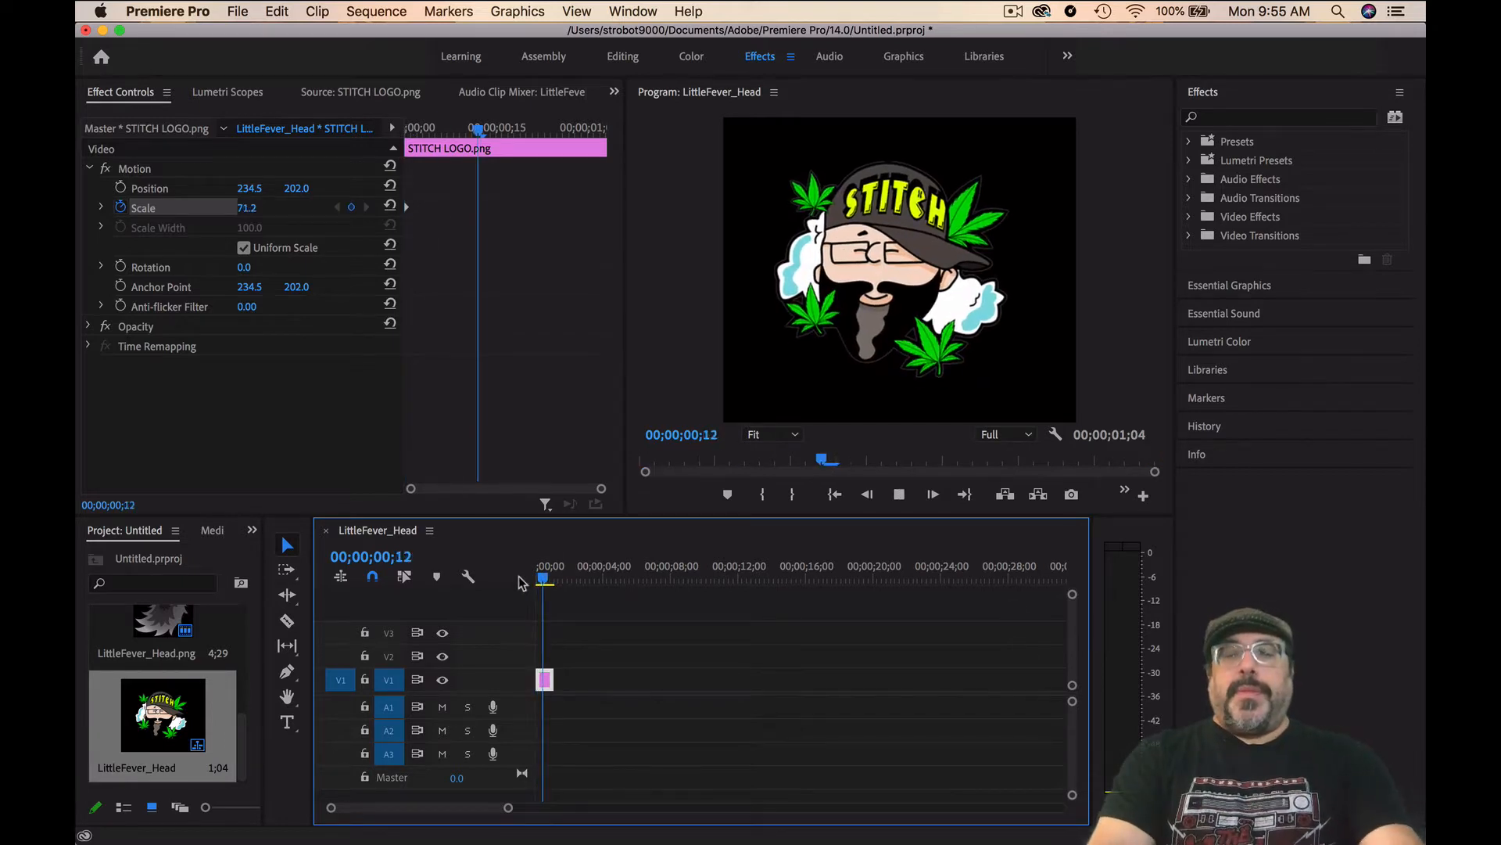
pyautogui.press('space')
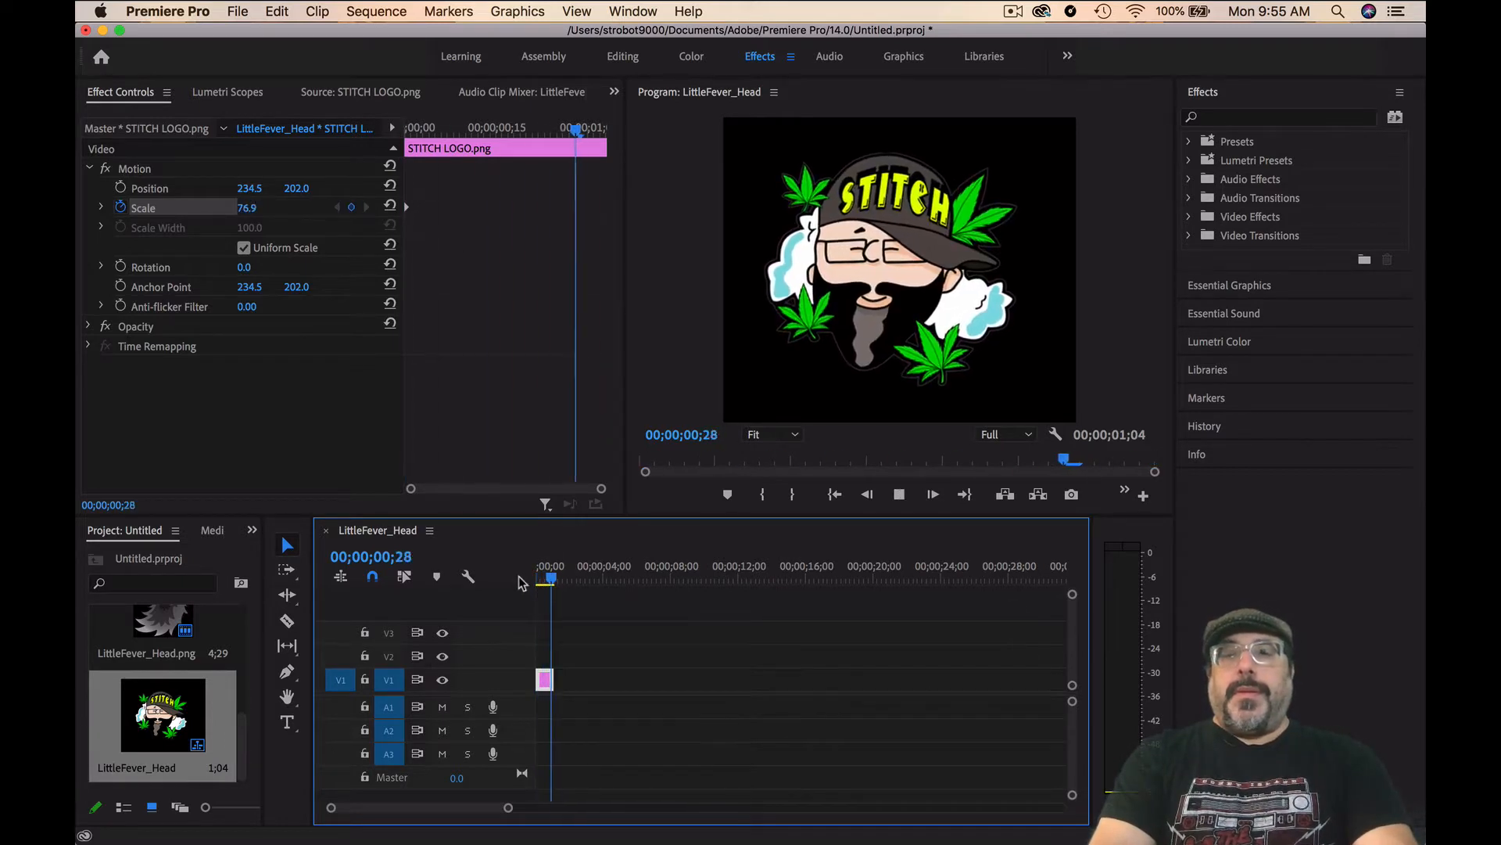
pyautogui.press('space')
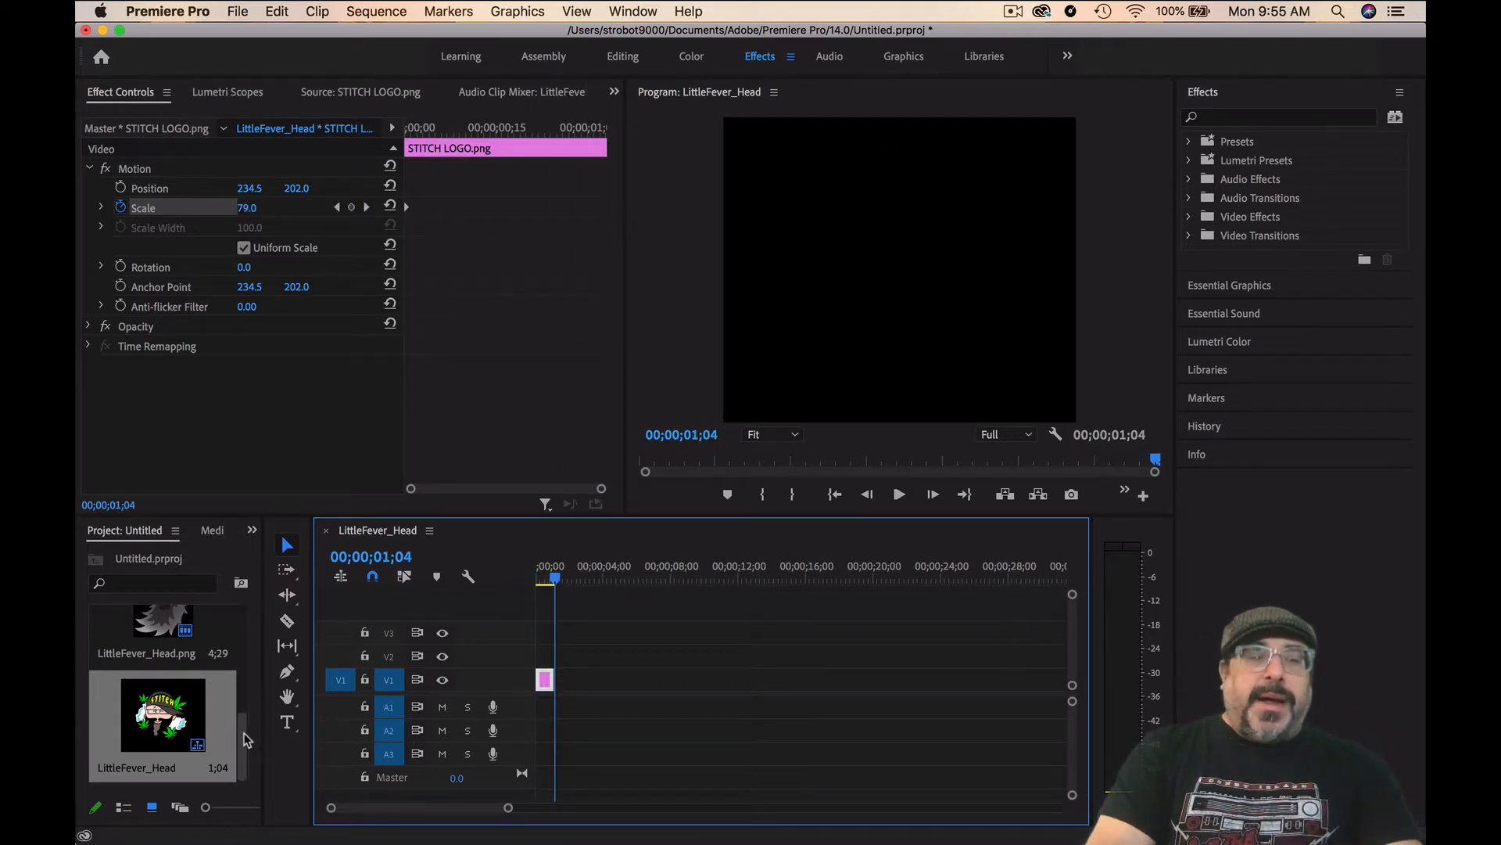
# Place LittleFever_Head.png on track V2 at the start of the sequence and hide track V1.
pyautogui.moveTo(244, 736); pyautogui.dragTo(244, 715)
pyautogui.moveTo(172, 674); pyautogui.dragTo(540, 661)
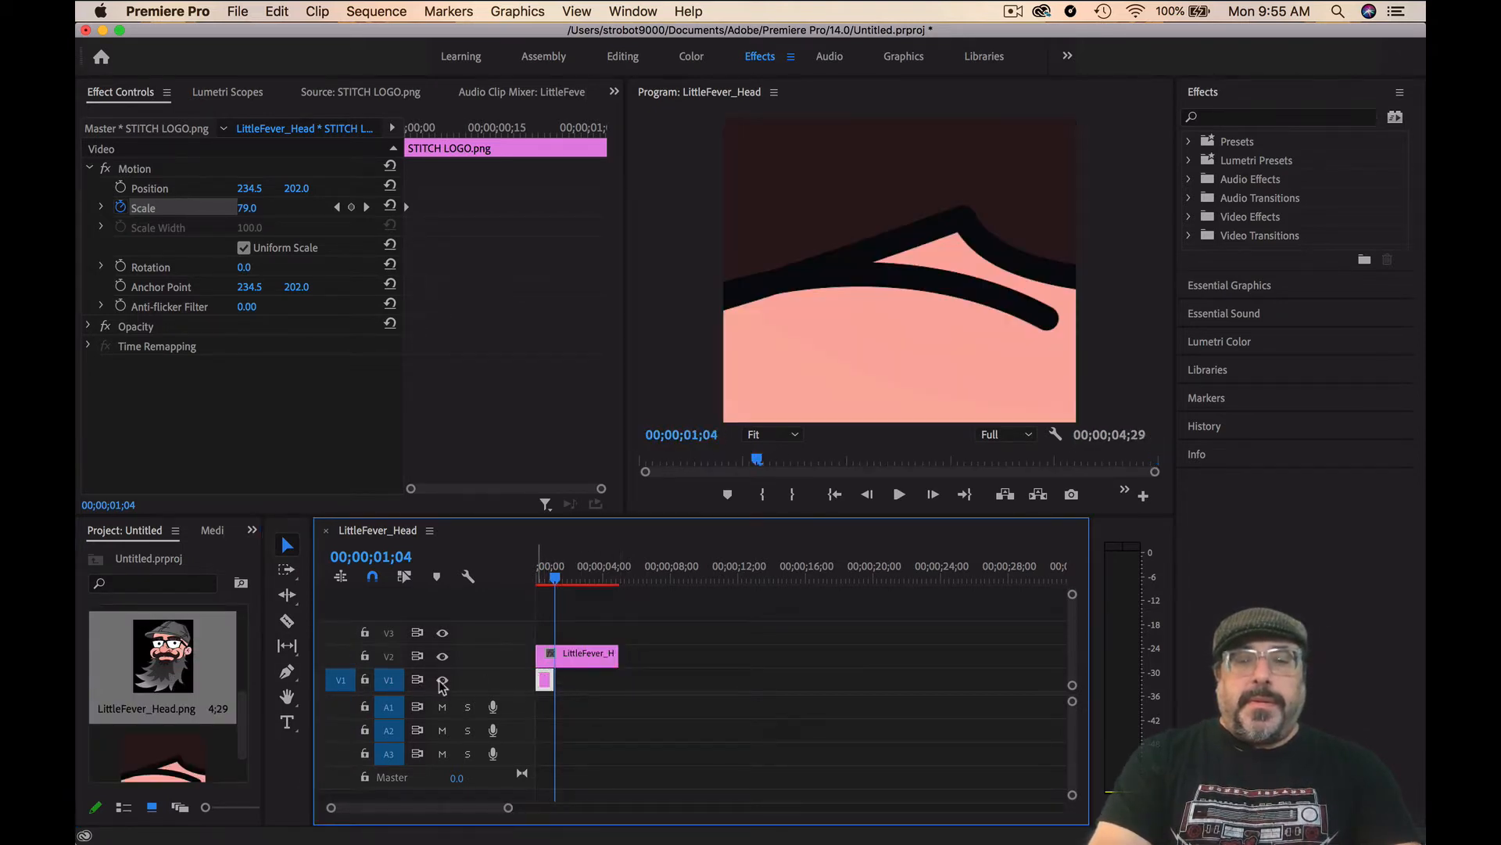
pyautogui.click(442, 679)
# Scale the LittleFever_Head.png clip down to 5.4 and play the sequence from its start.
pyautogui.click(582, 655)
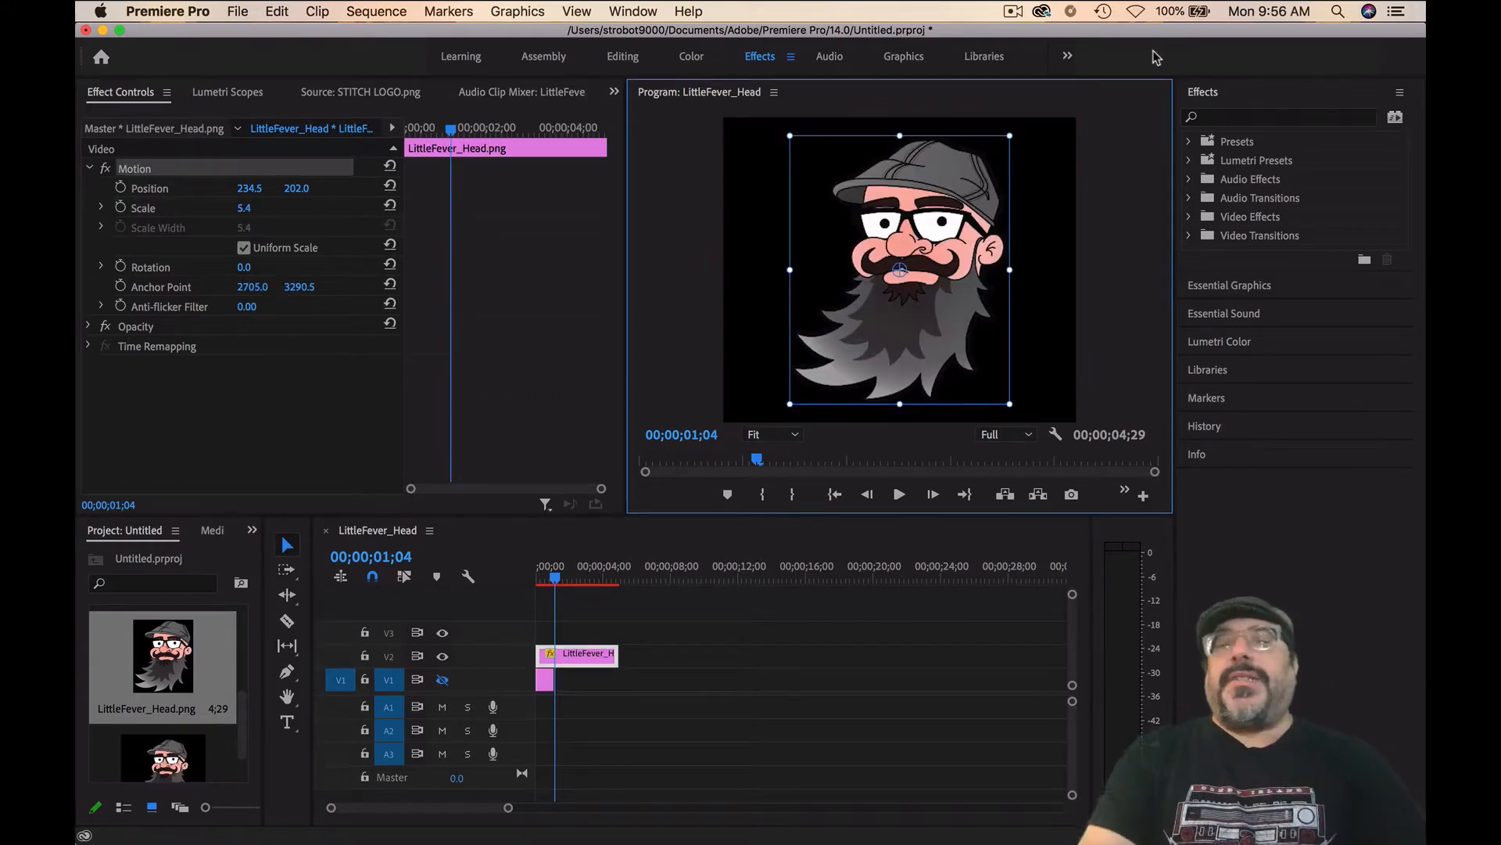
pyautogui.moveTo(554, 577); pyautogui.dragTo(535, 579)
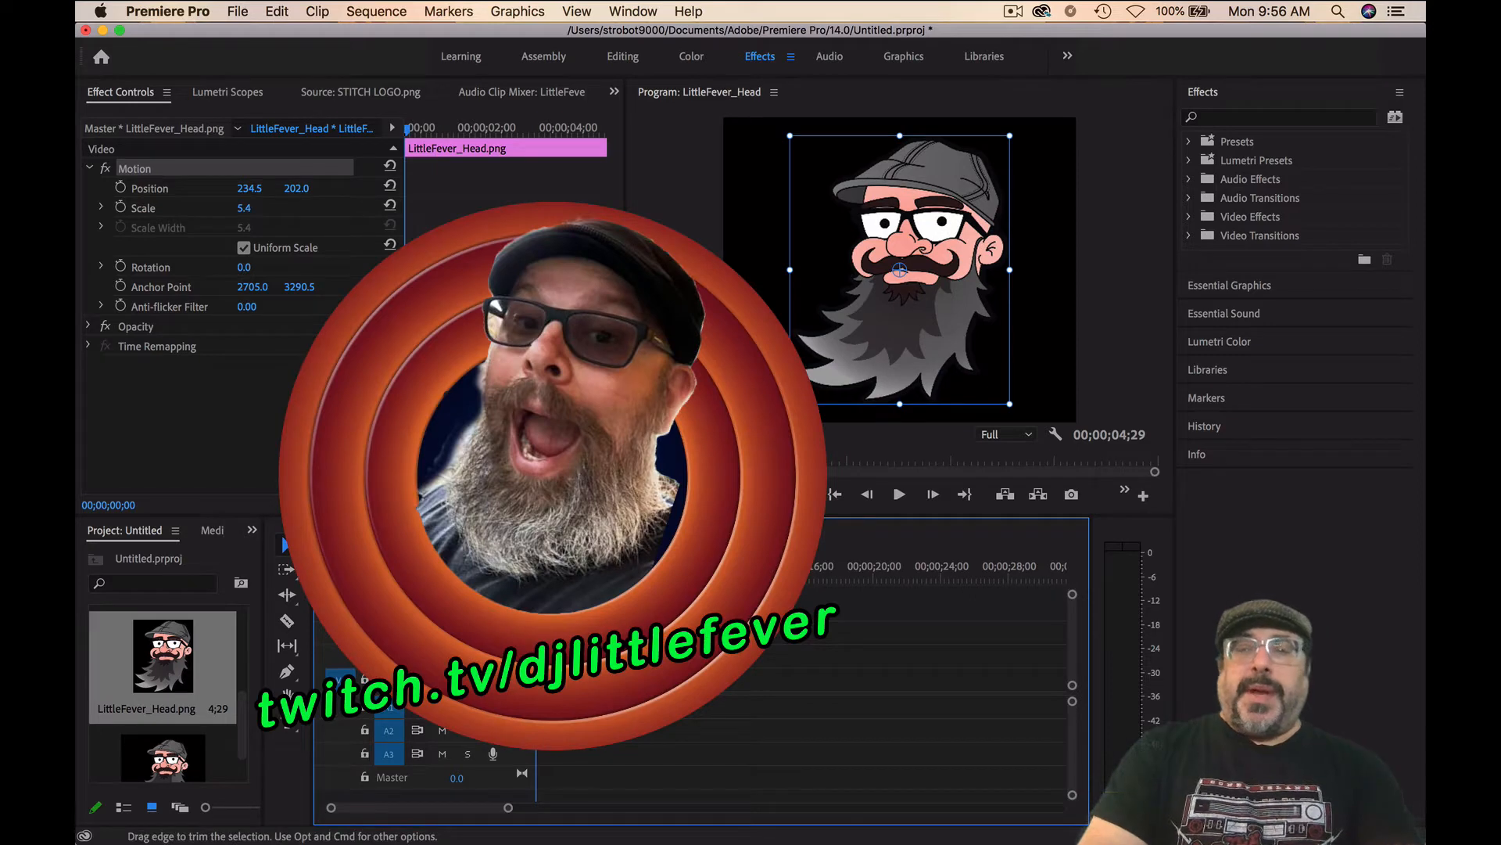
pyautogui.press('space')
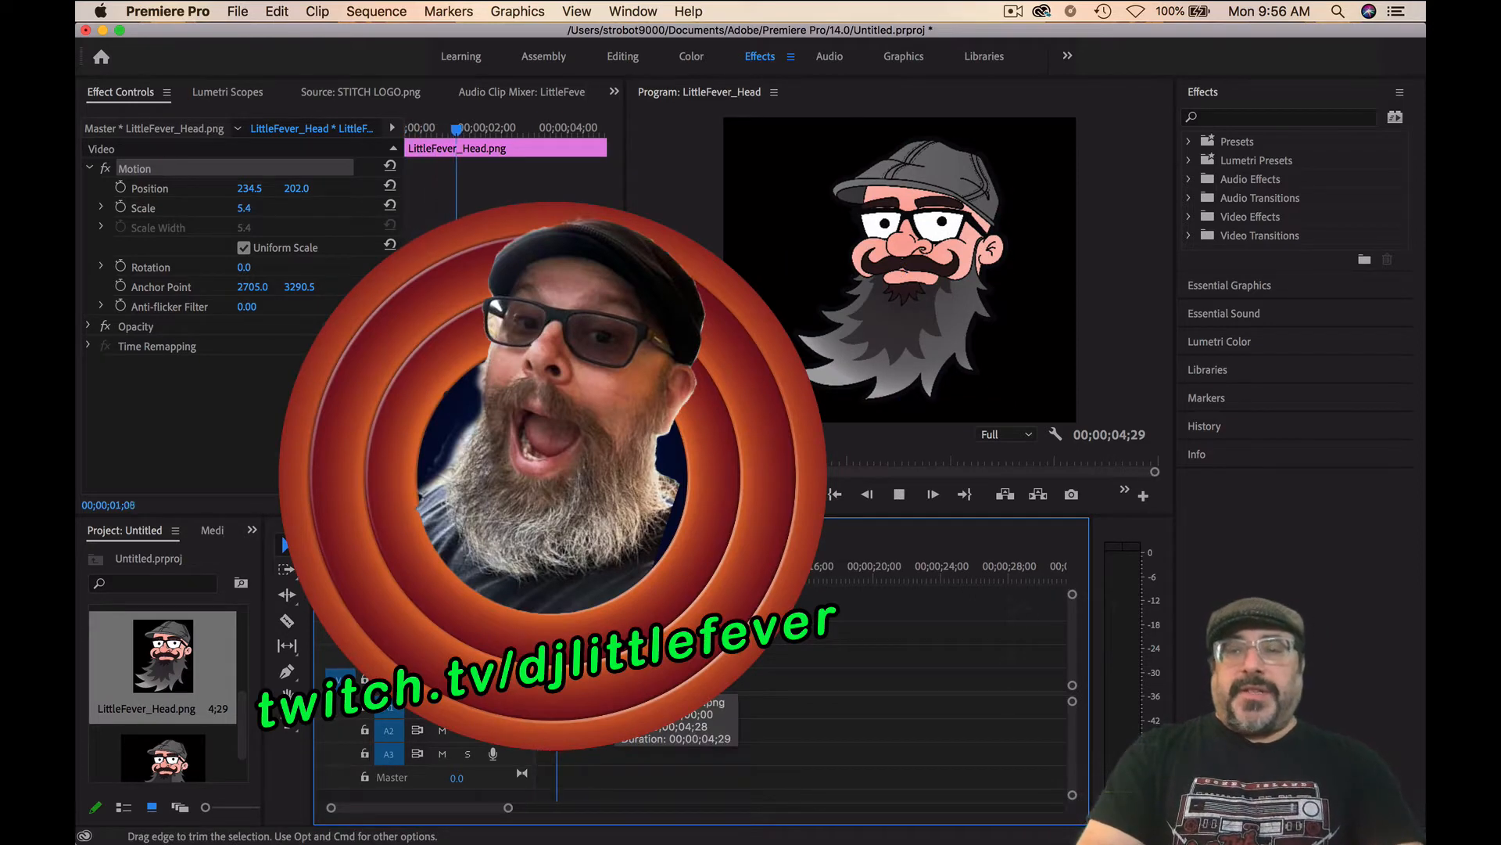
# Trim the end of the LittleFever_Head.png clip to about 3 seconds and scale the head down to 3.7 at the sequence start.
pyautogui.press('space')
pyautogui.moveTo(613, 653); pyautogui.dragTo(577, 651)
pyautogui.moveTo(566, 583); pyautogui.dragTo(502, 584)
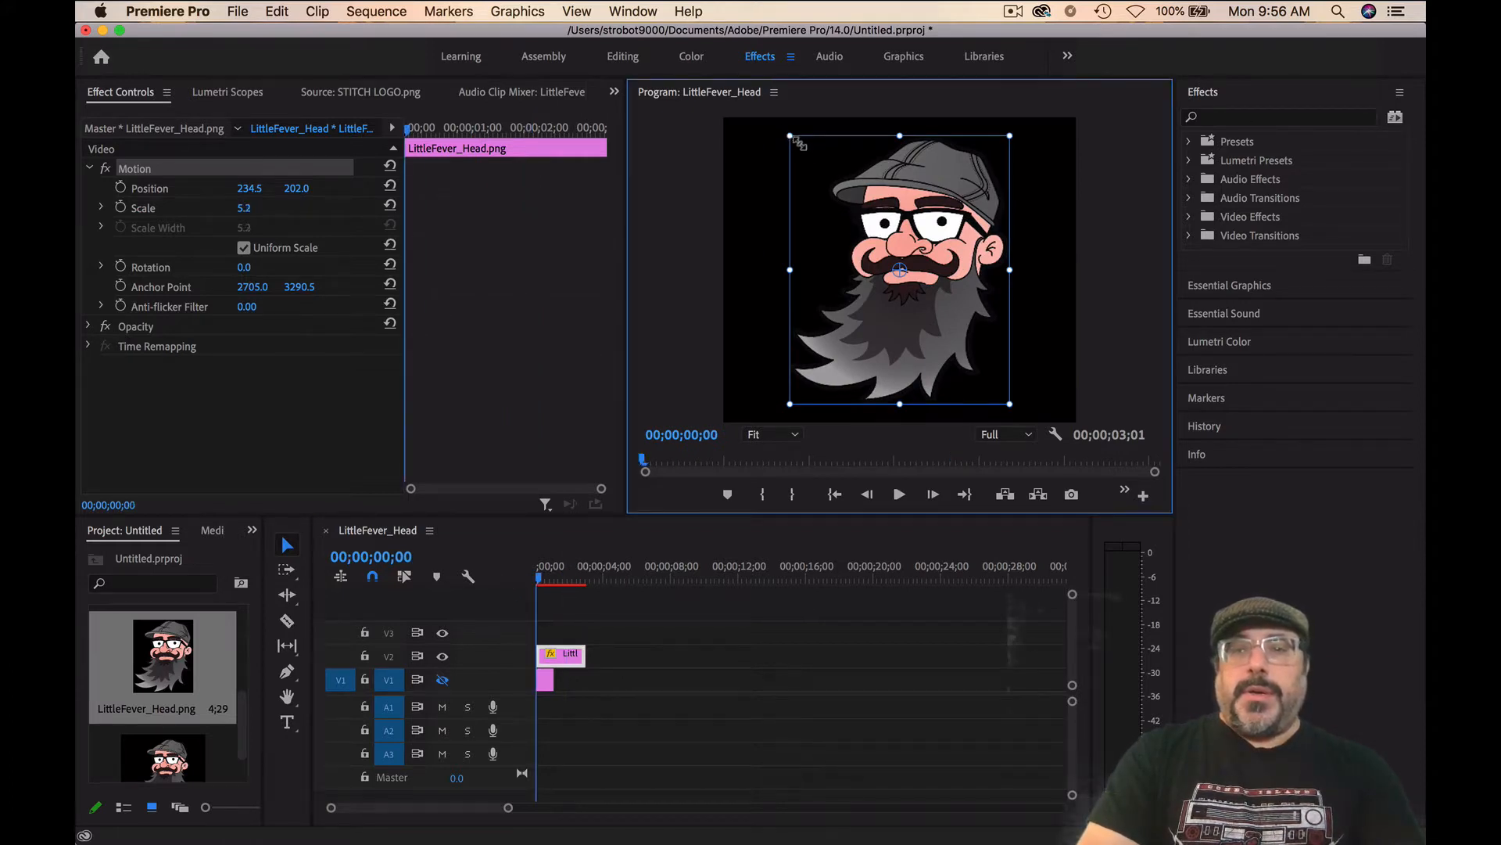
pyautogui.moveTo(810, 149); pyautogui.dragTo(857, 180)
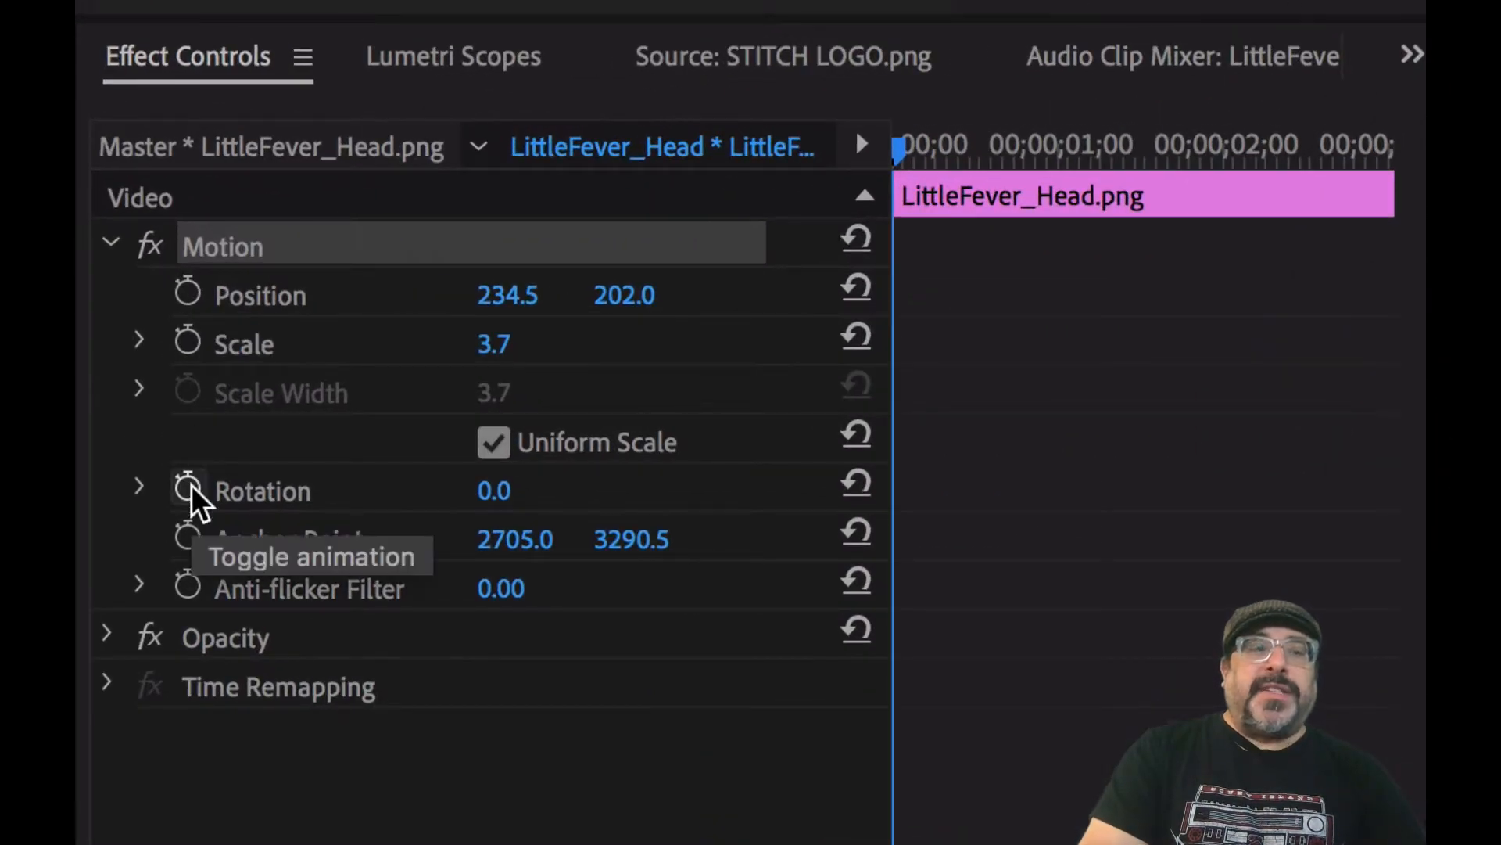
# Keyframe the head clip's Rotation from 0.0 at its first frame to one full turn (1x0.0°) at 00;00;02;28.
pyautogui.click(189, 489)
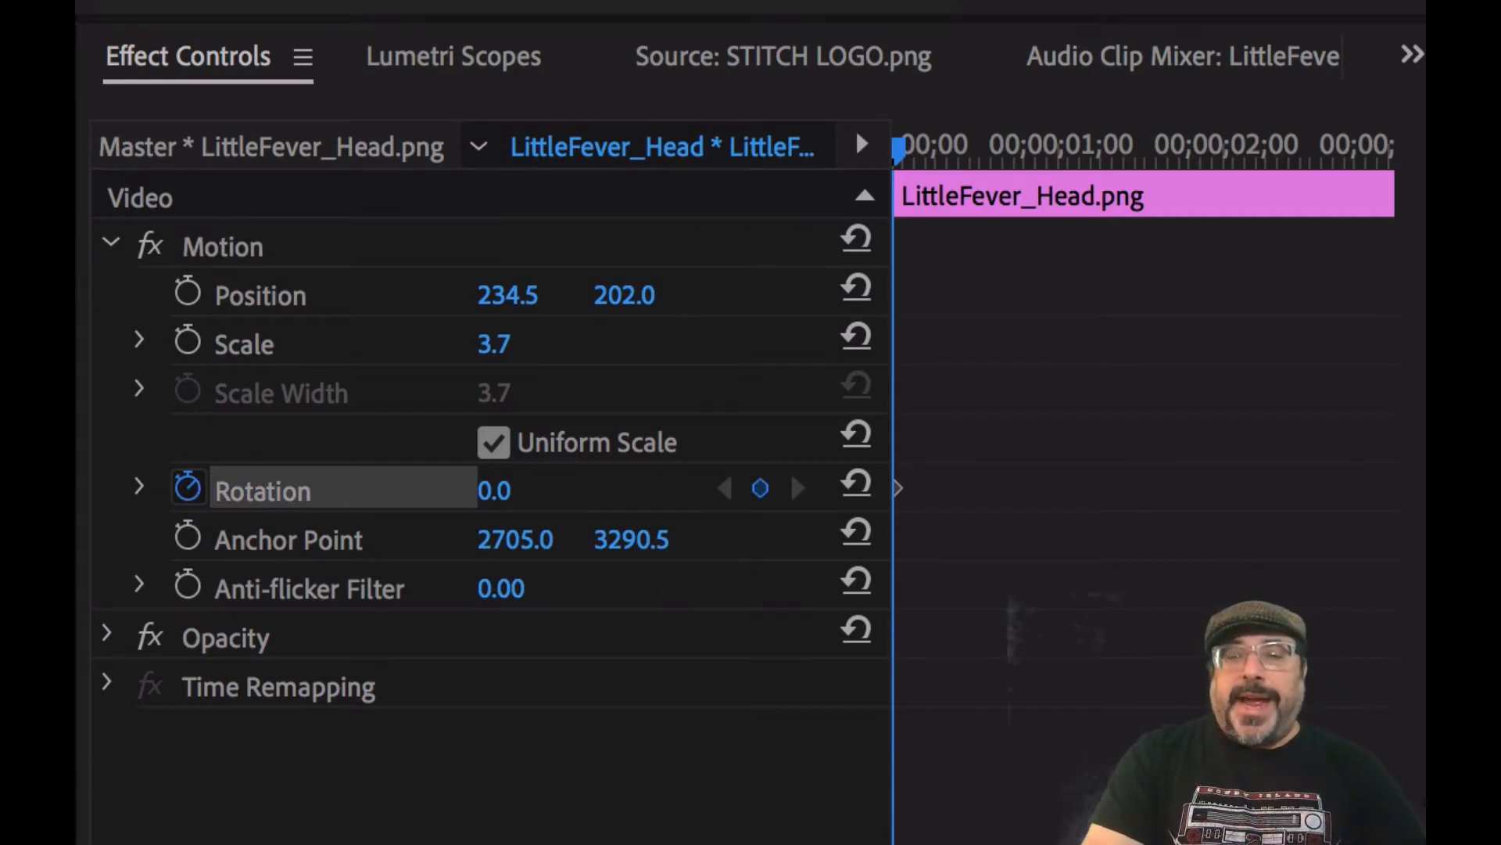
pyautogui.moveTo(898, 149); pyautogui.dragTo(1377, 149)
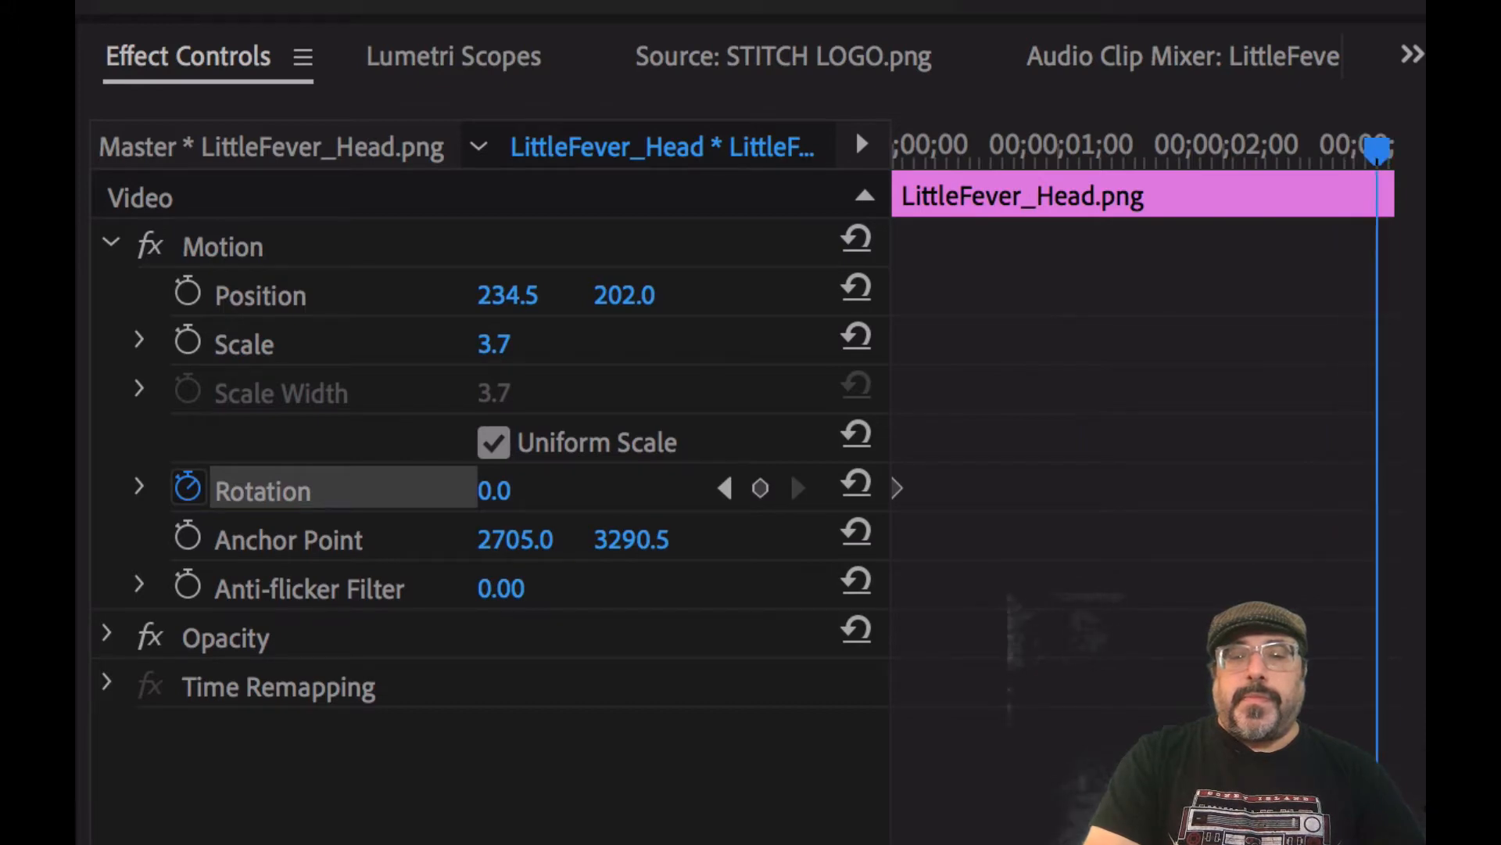
pyautogui.moveTo(481, 488); pyautogui.dragTo(528, 489)
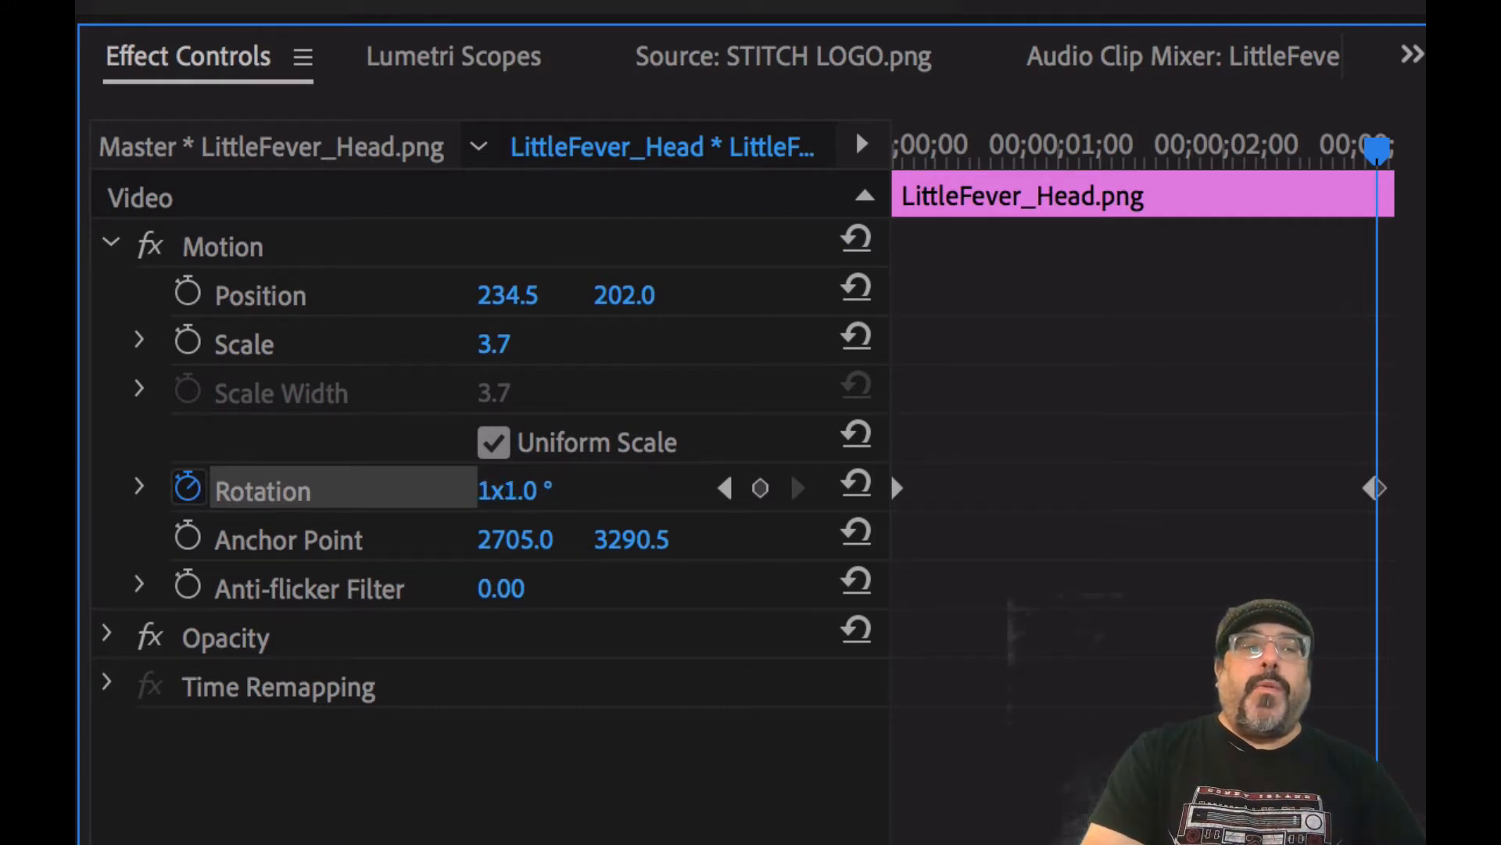
pyautogui.moveTo(528, 491); pyautogui.dragTo(532, 493)
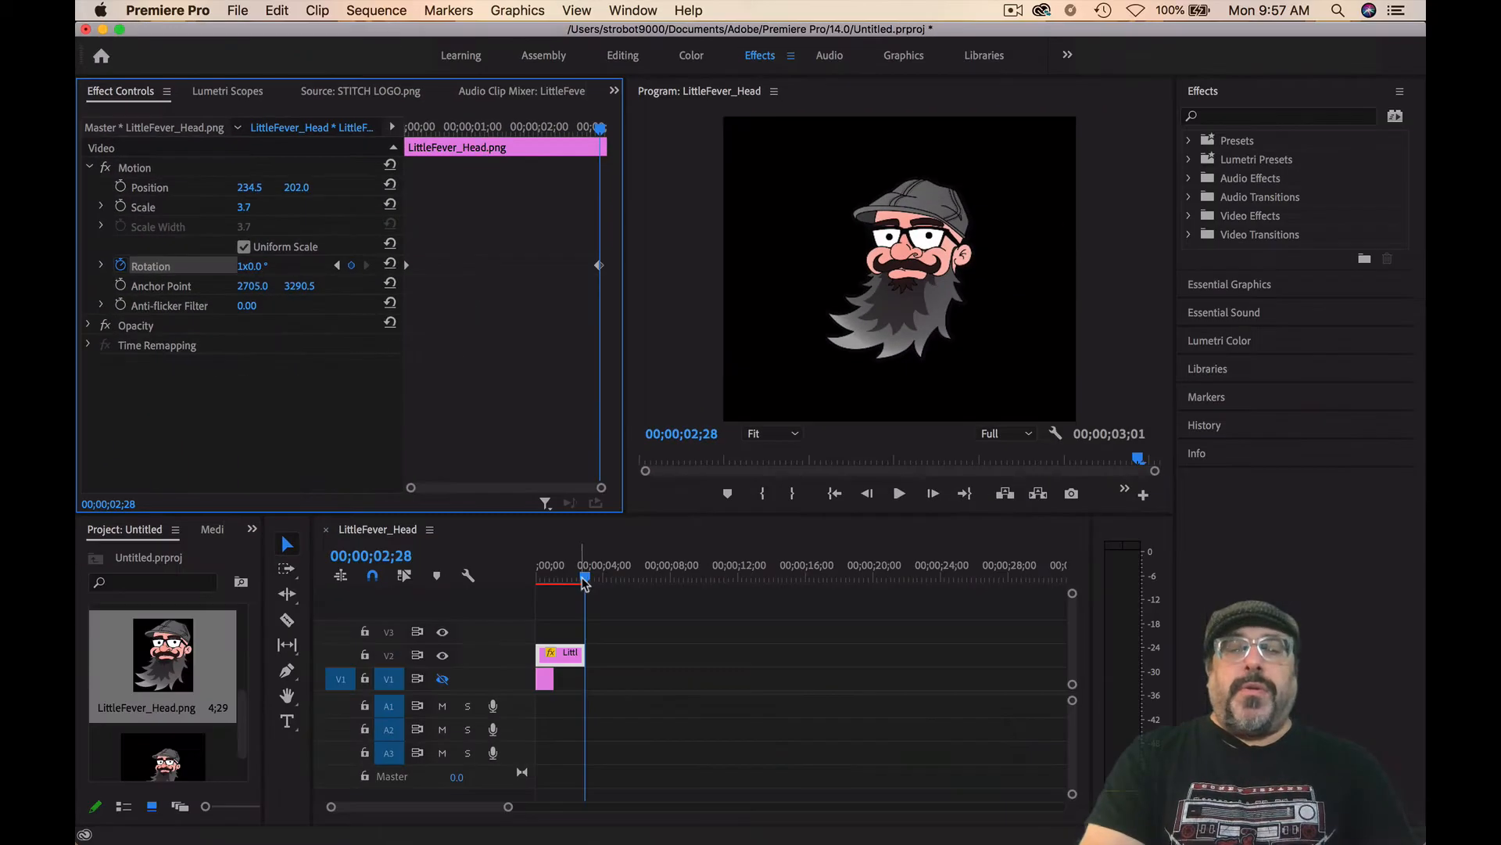
# Play the sequence from its start to check the rotation of the LittleFever head.
pyautogui.press('Home')
pyautogui.press('space')
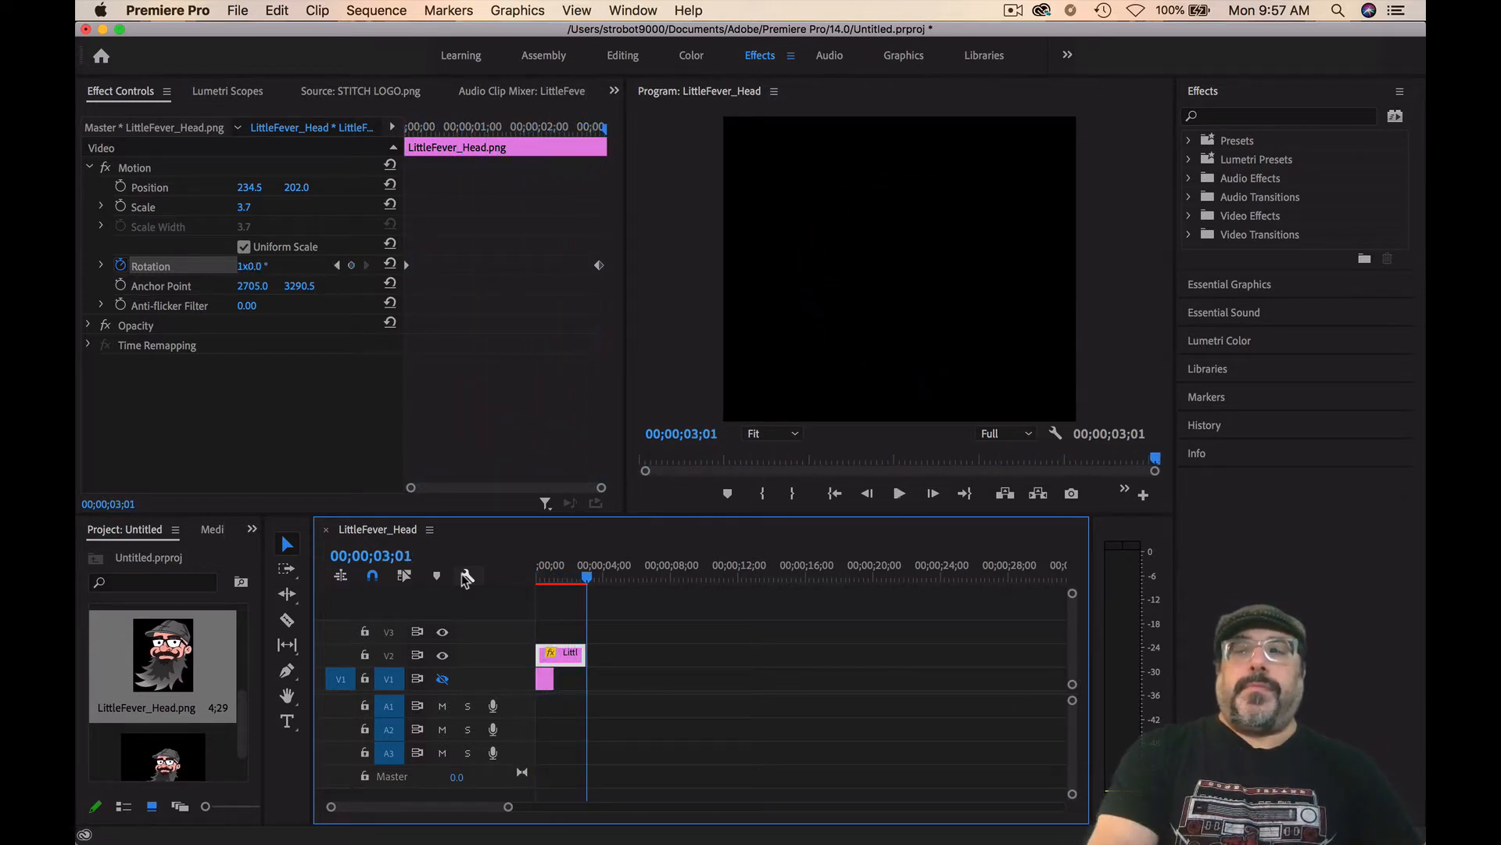
pyautogui.press('space')
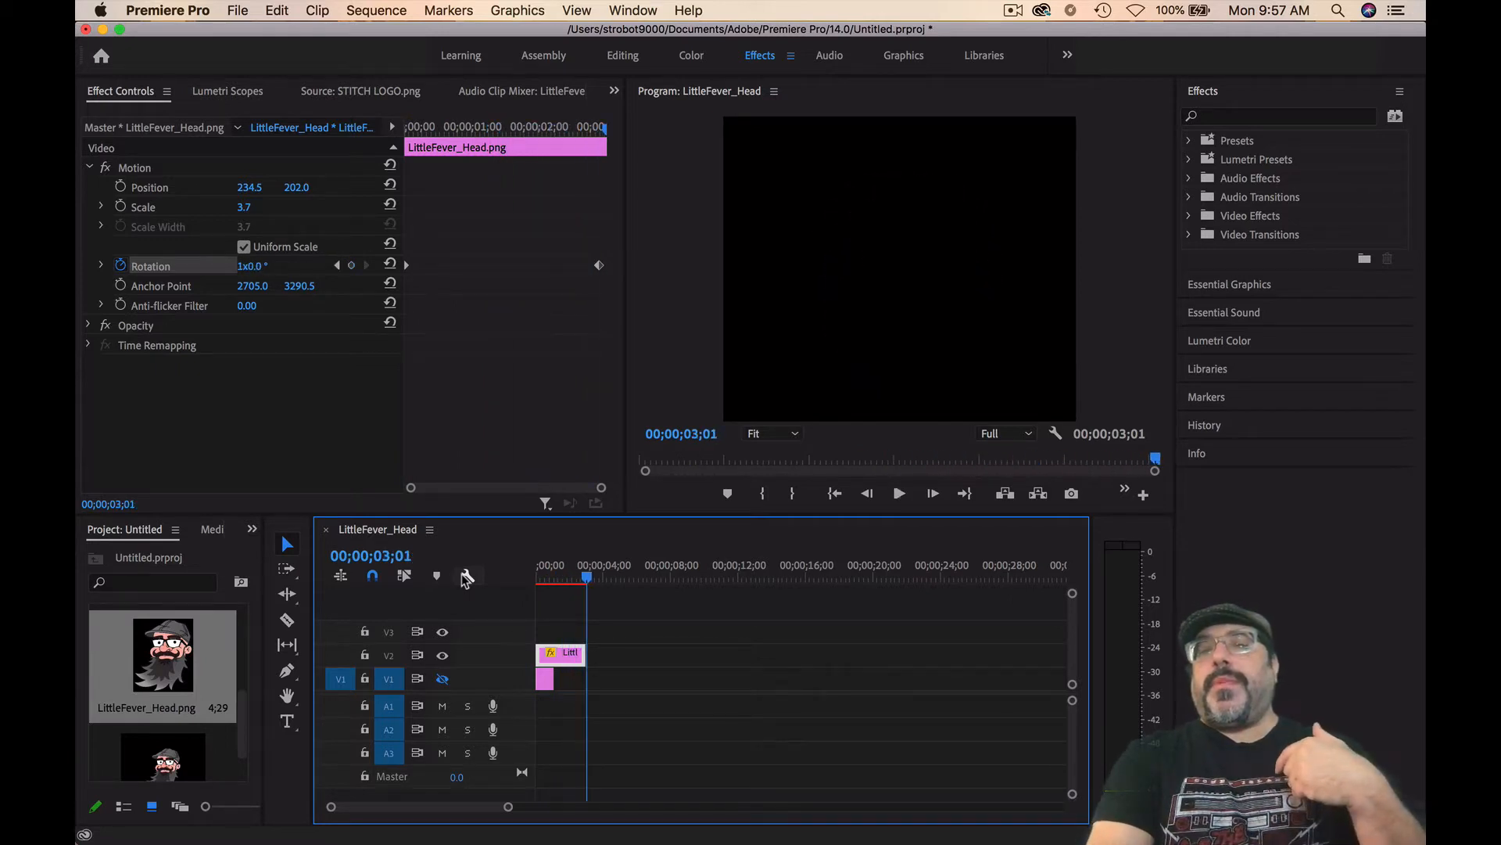
pyautogui.press('space')
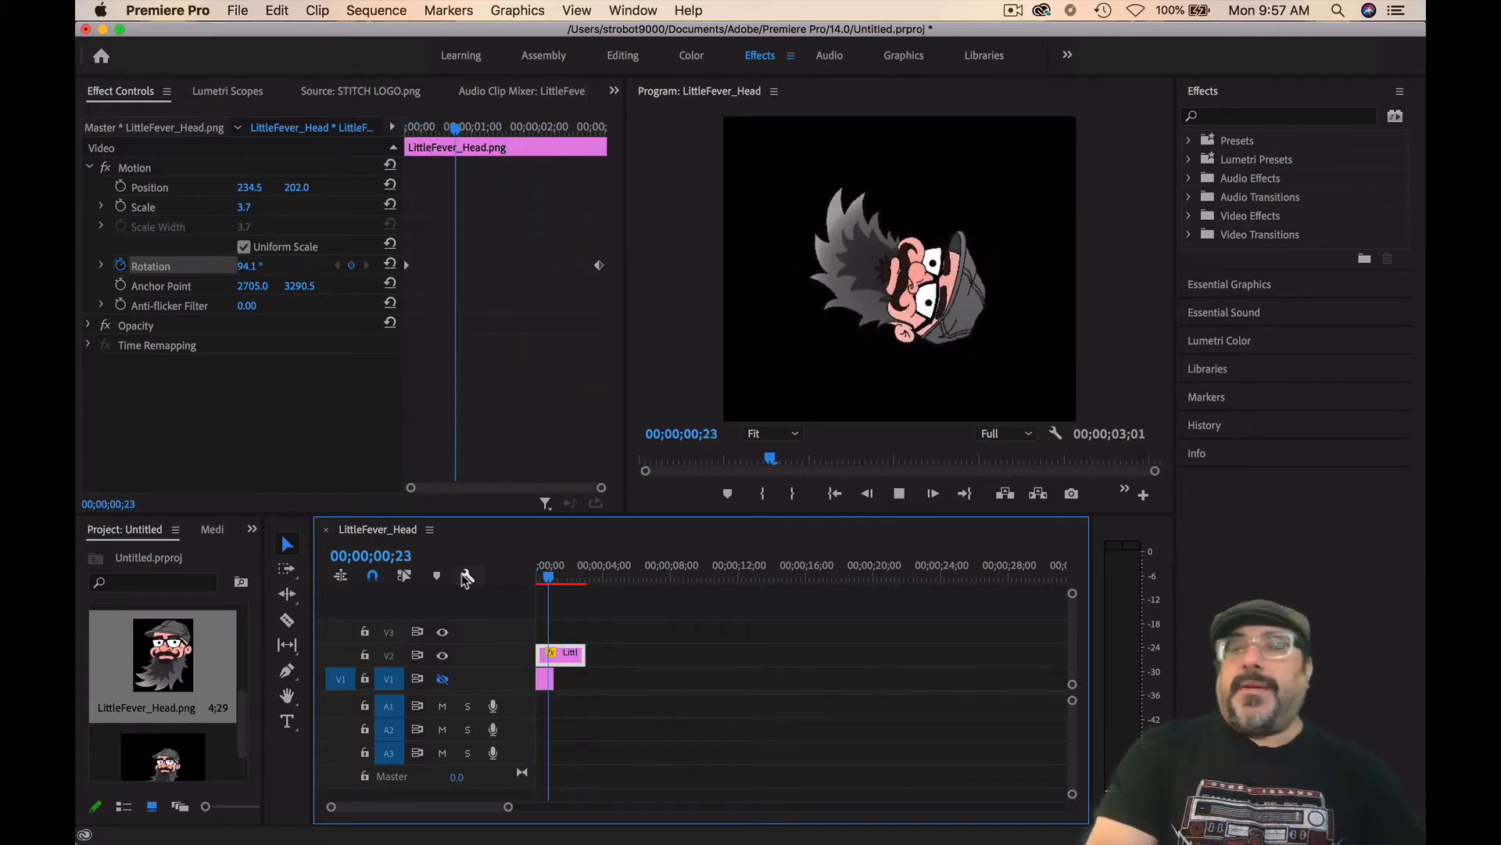
pyautogui.press('space')
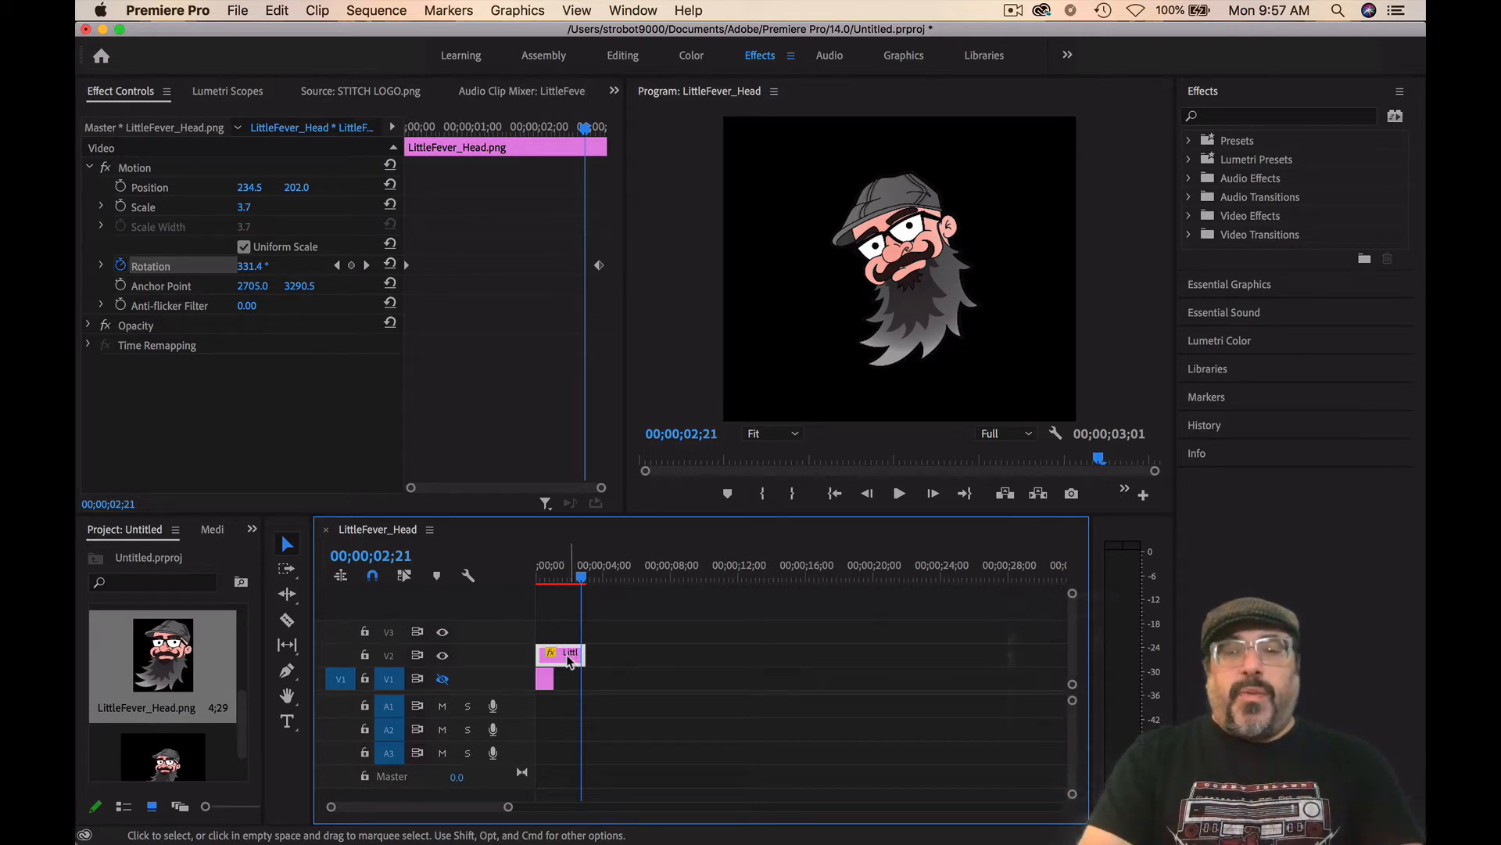
# Open the export settings for the LittleFever_Head sequence and set the format to QuickTime.
pyautogui.press('super+m')
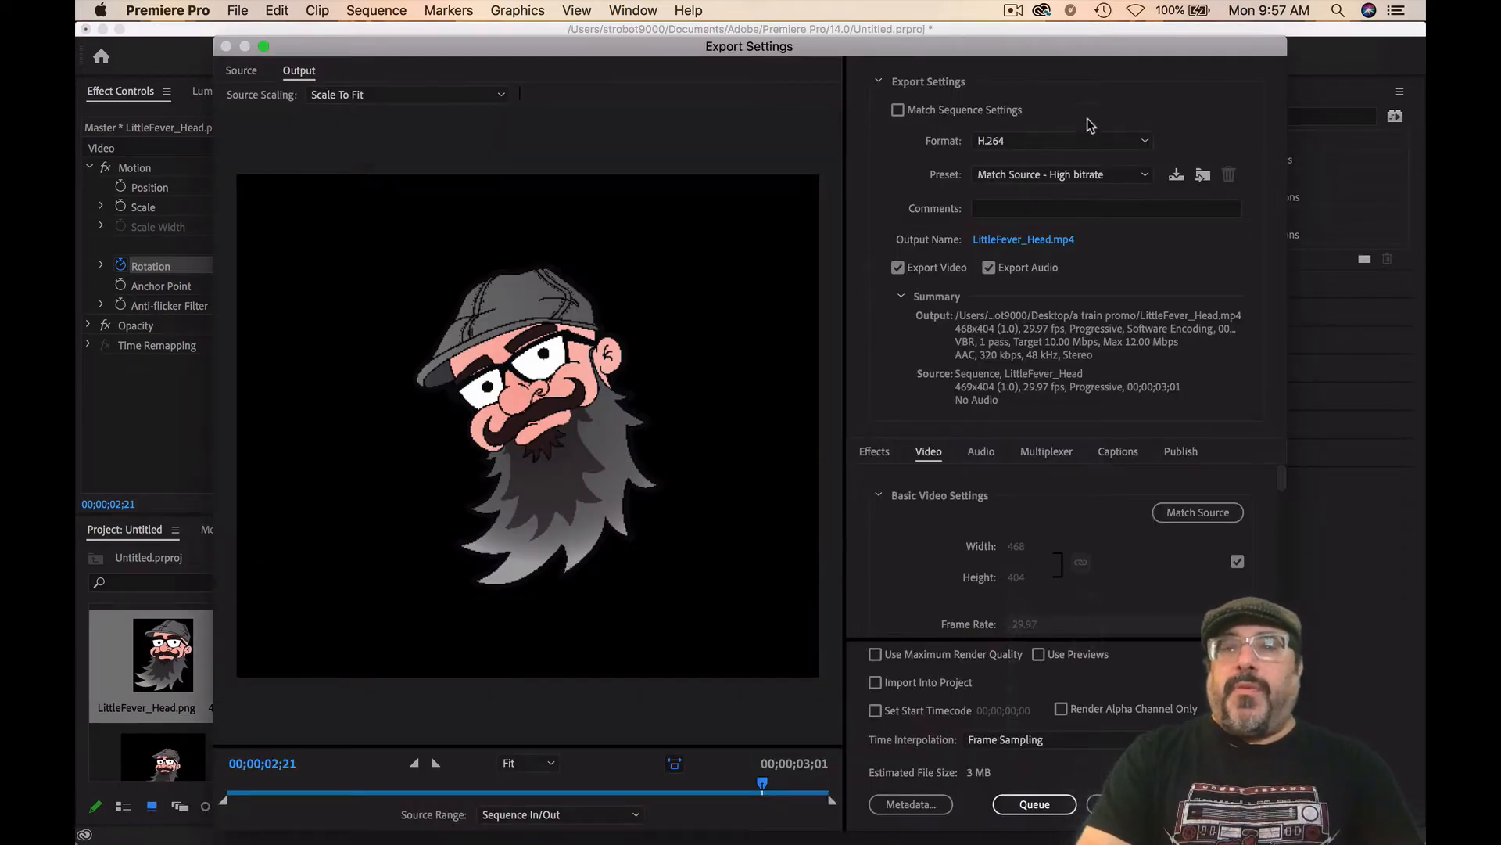
pyautogui.click(1014, 142)
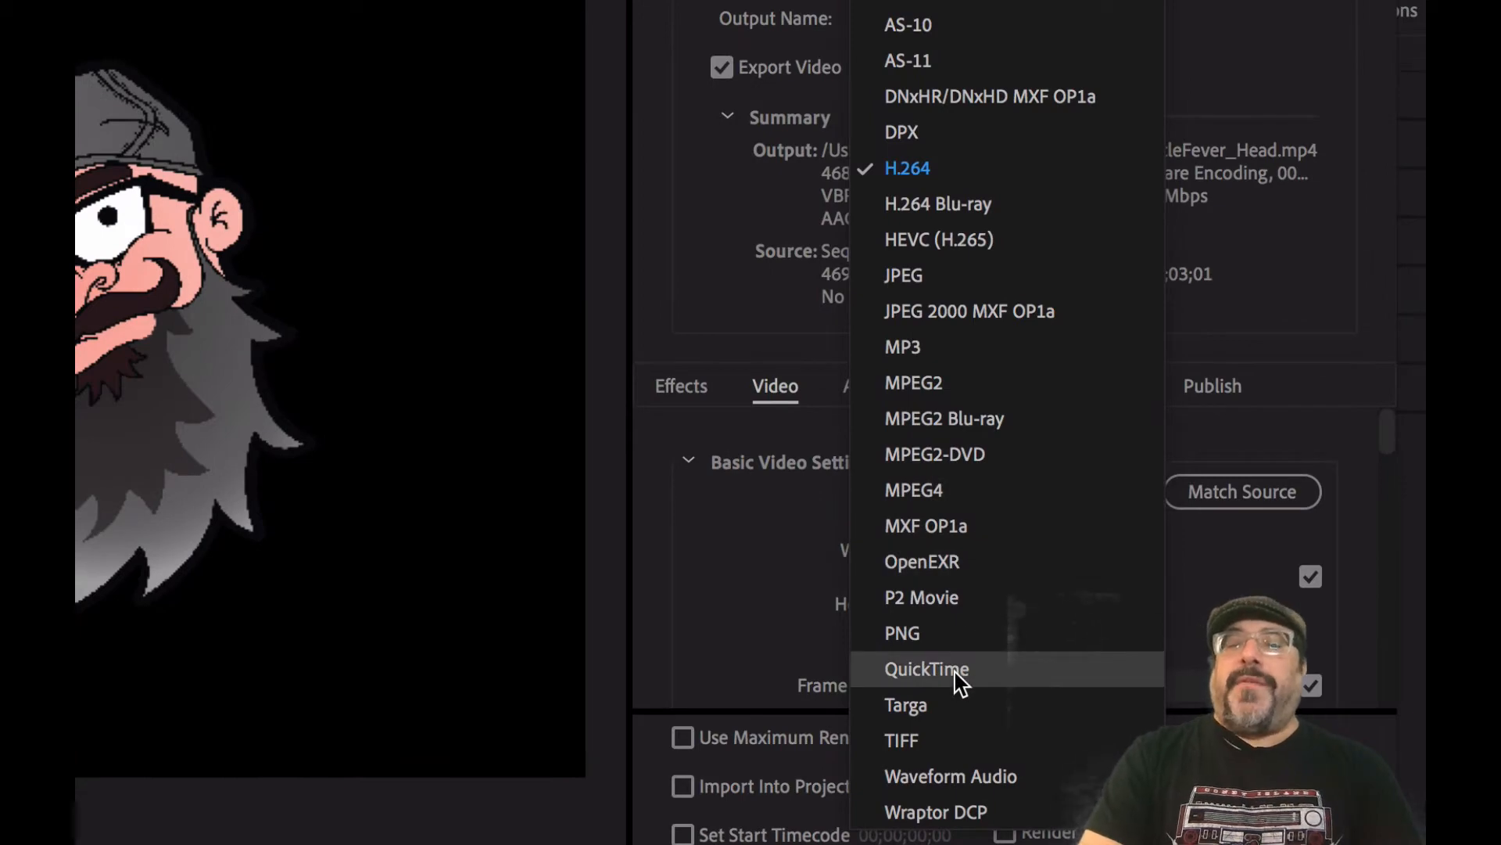
pyautogui.click(956, 670)
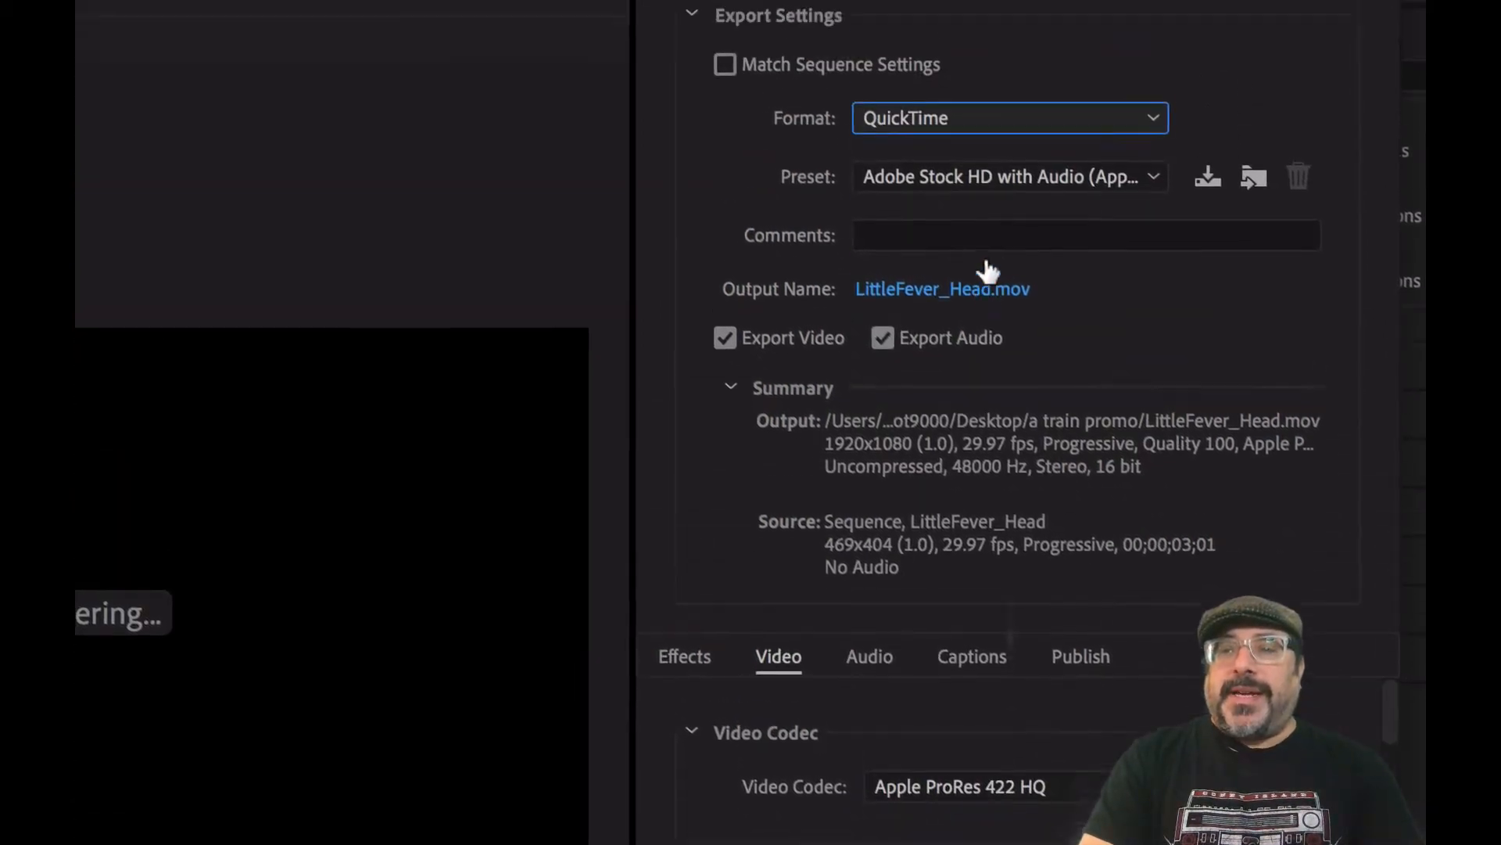
pyautogui.click(981, 213)
pyautogui.click(979, 211)
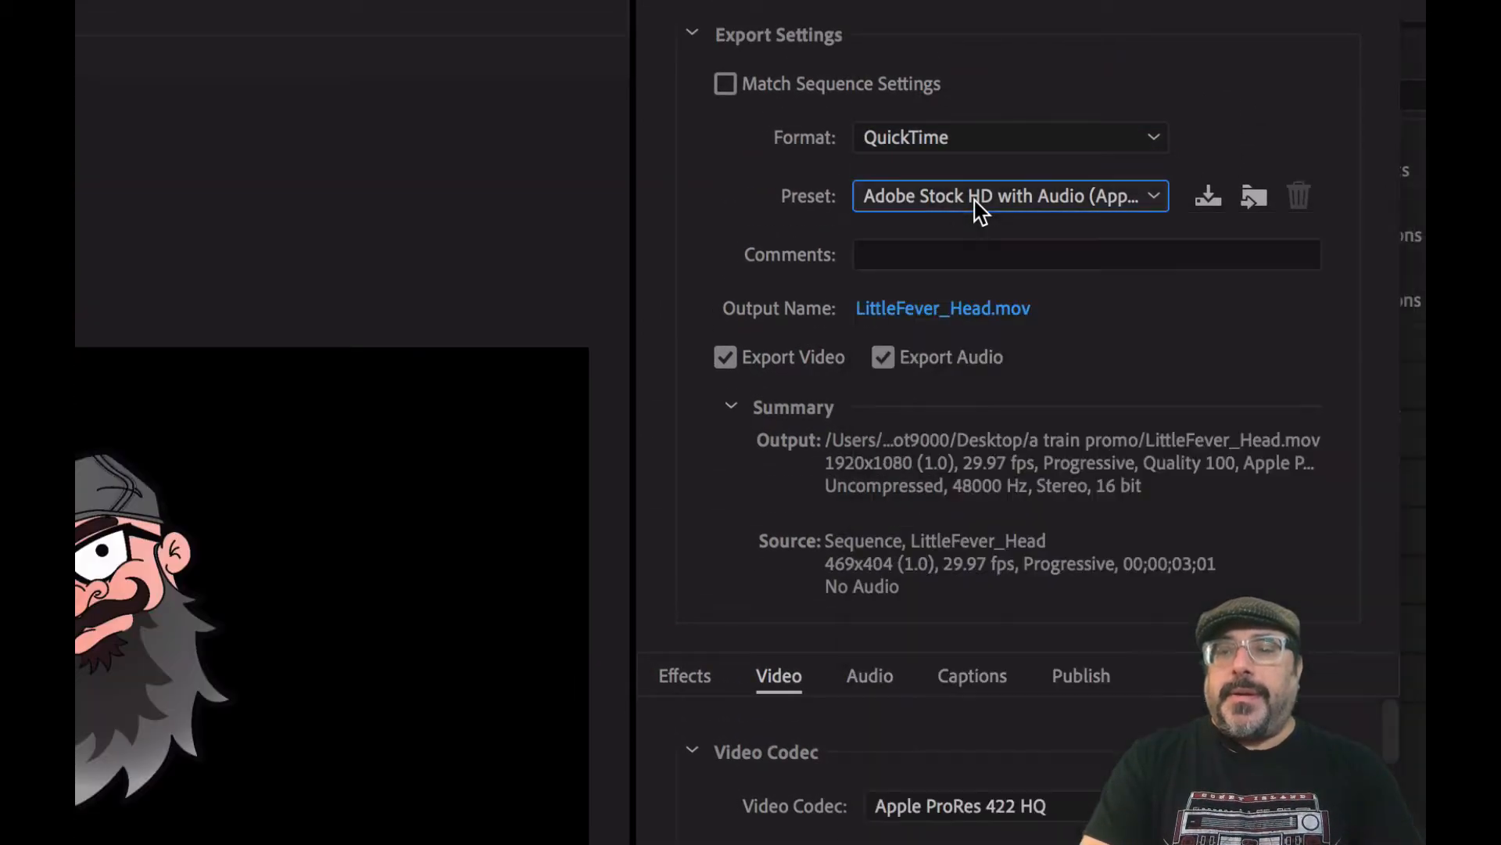
# Set the export's video codec to Animation and its depth to 8-bpc + alpha.
pyautogui.click(972, 802)
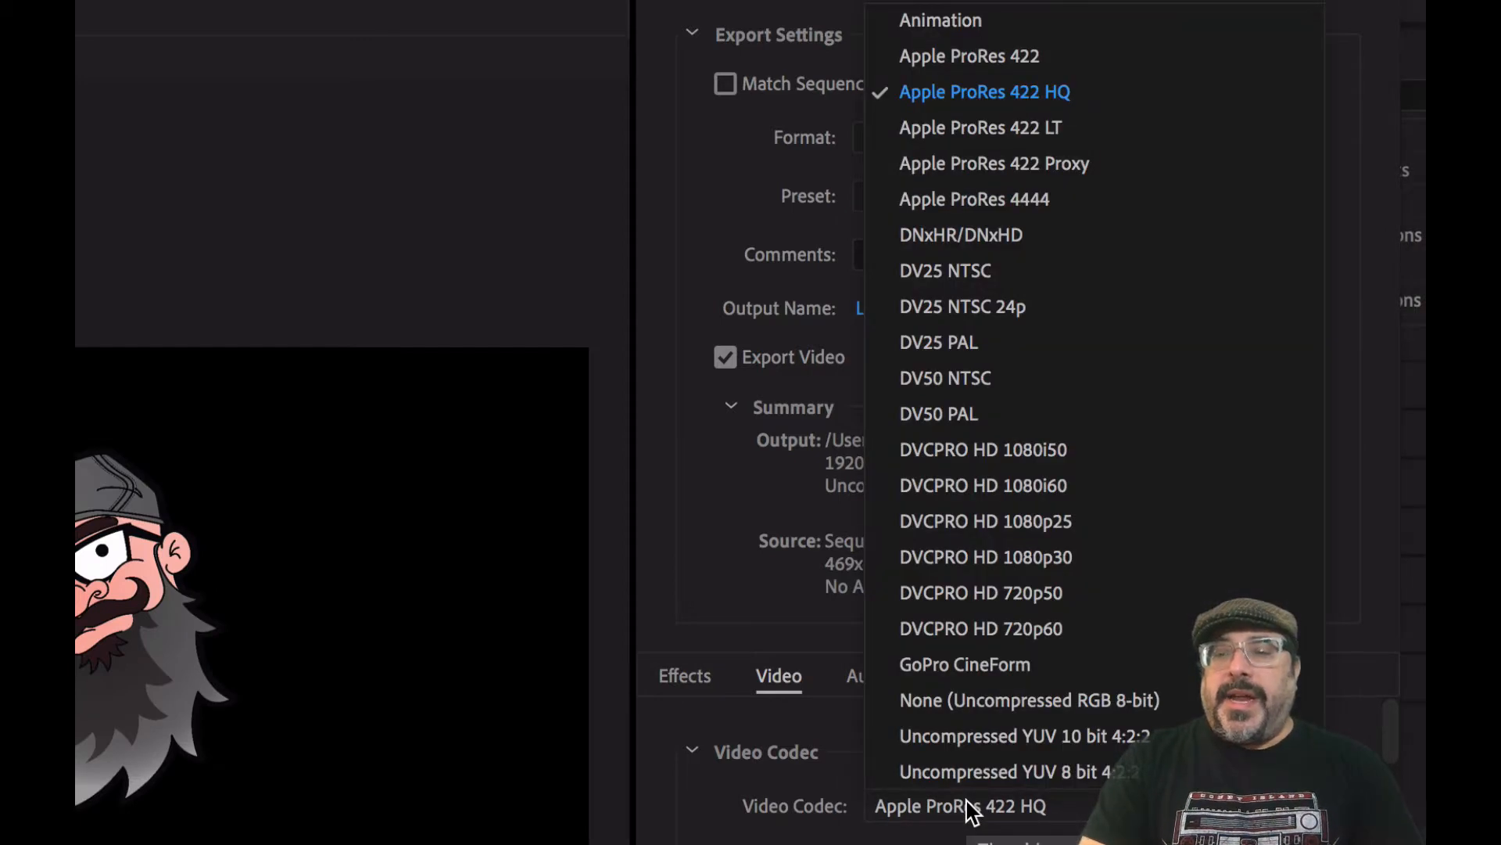
pyautogui.click(963, 28)
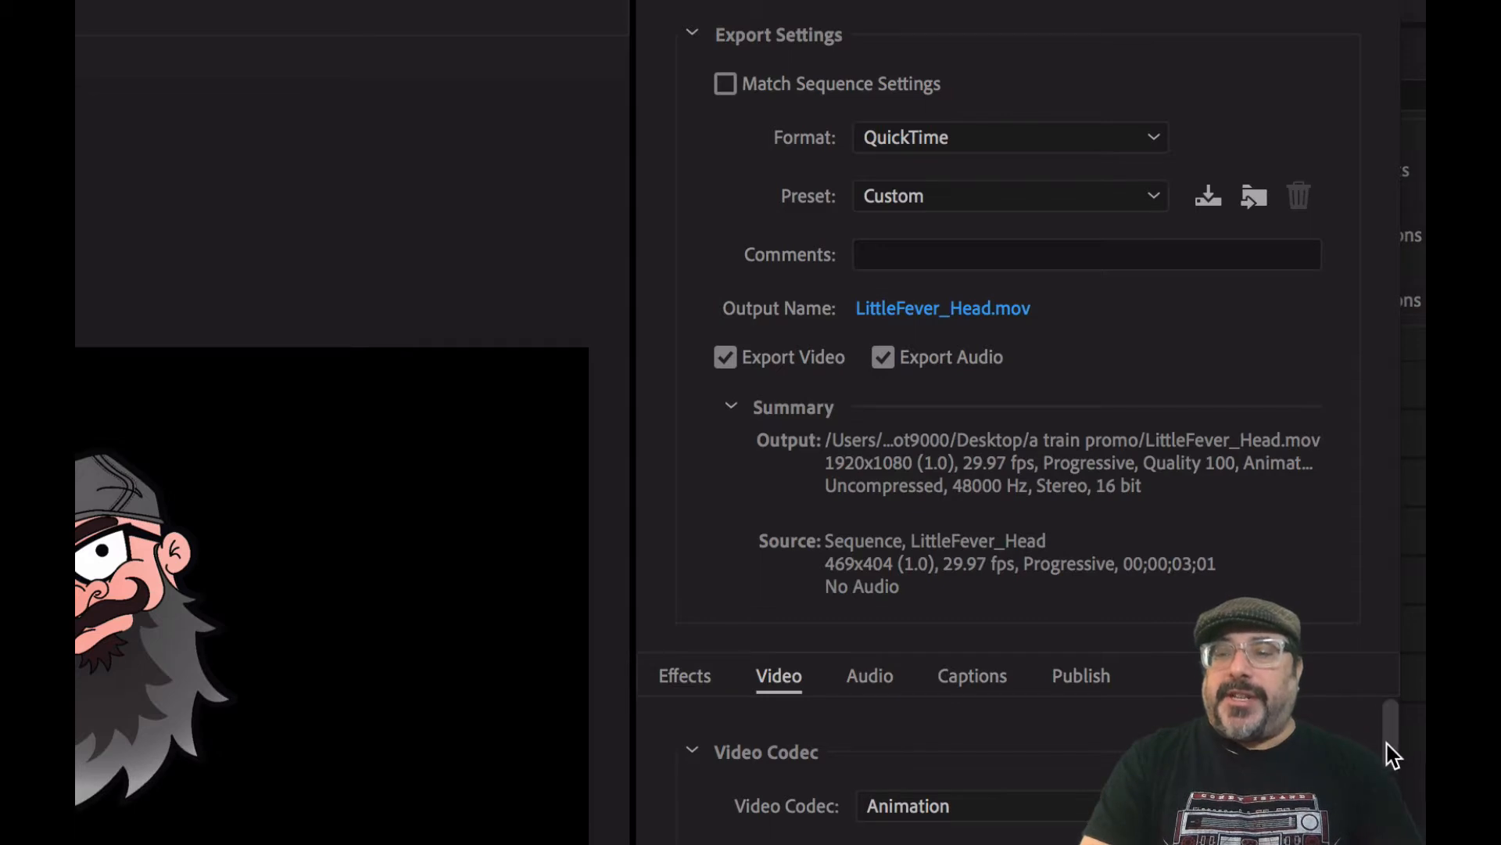
pyautogui.moveTo(1392, 755); pyautogui.dragTo(1390, 844)
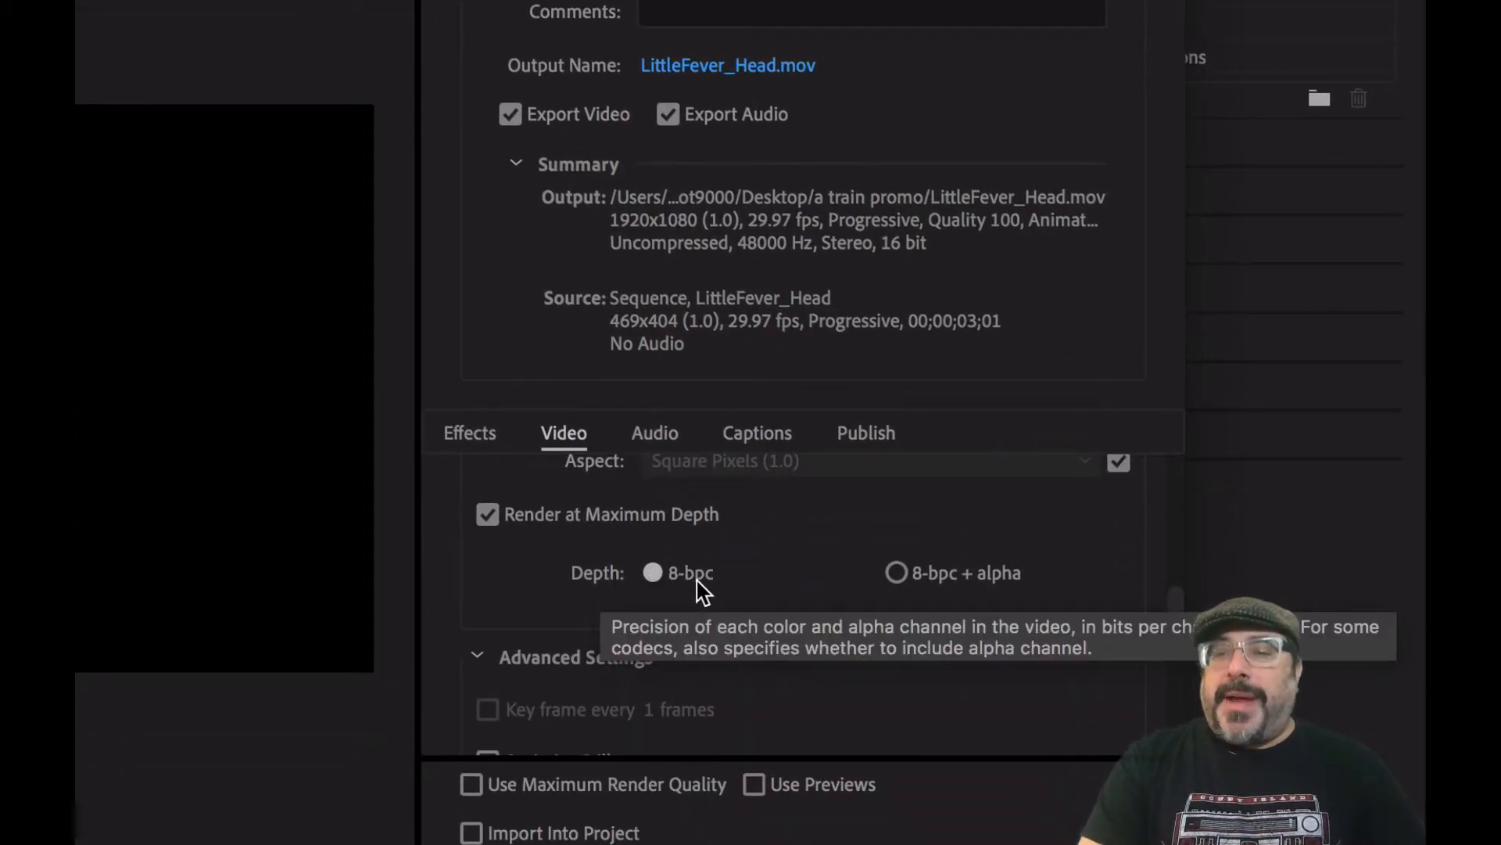
pyautogui.click(906, 579)
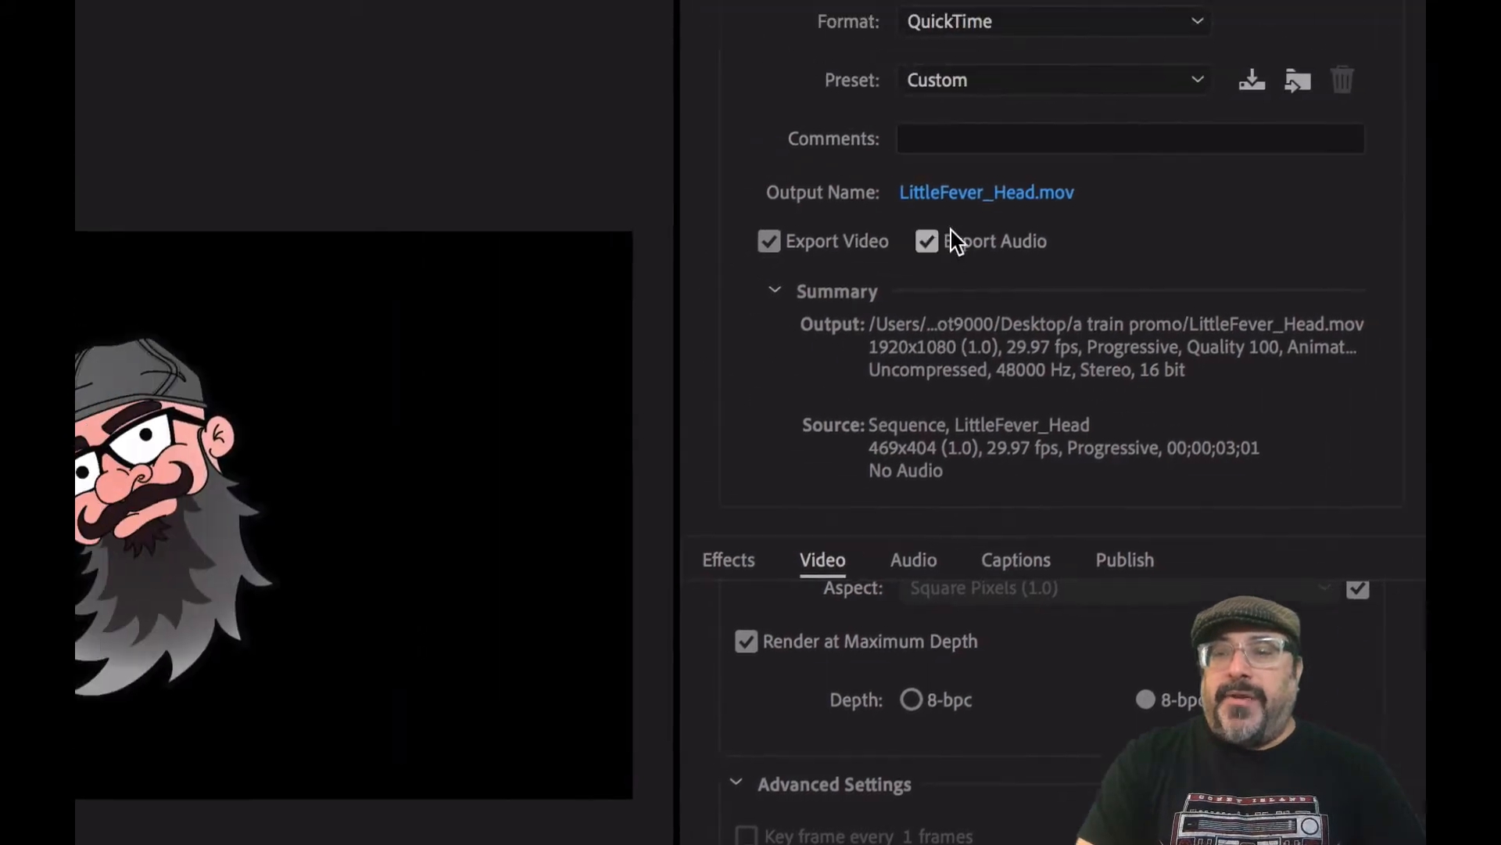
# Set the export destination to LittleFever_Head.mov in the LOGOS folder and export the sequence.
pyautogui.click(698, 66)
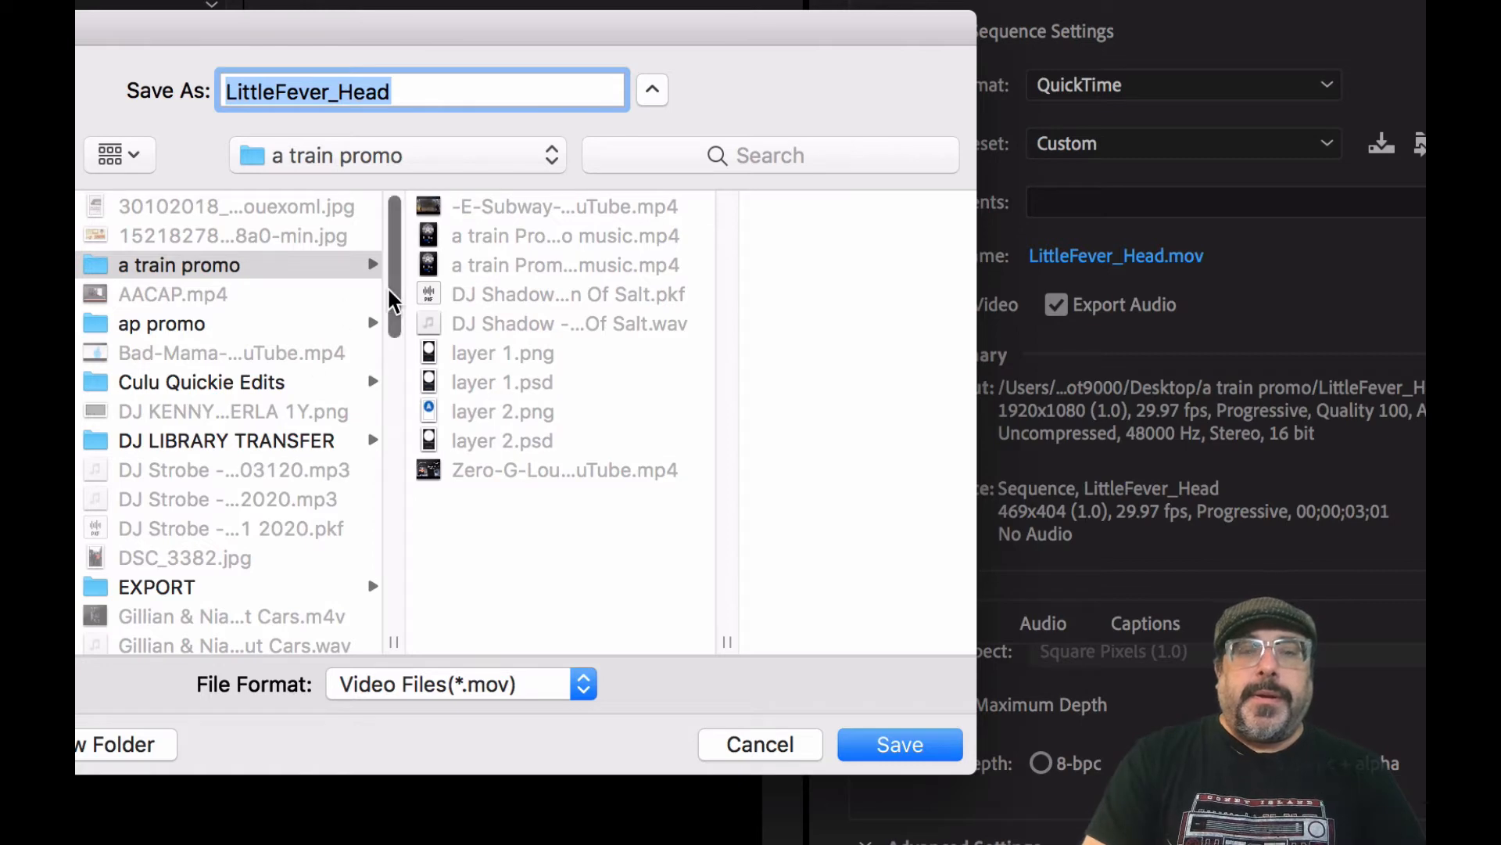
pyautogui.moveTo(393, 298); pyautogui.dragTo(383, 483)
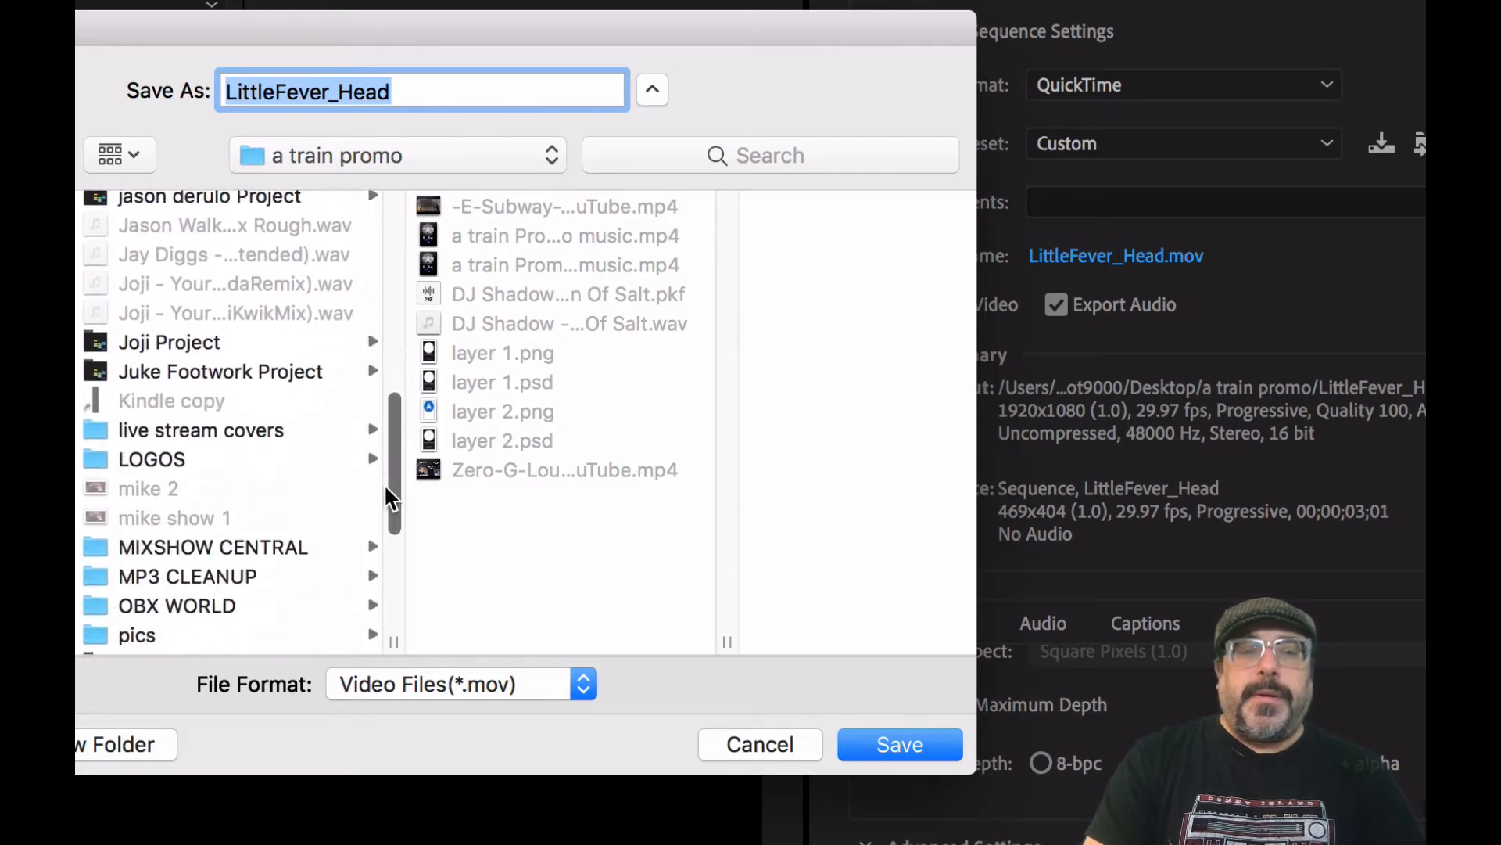
pyautogui.click(184, 452)
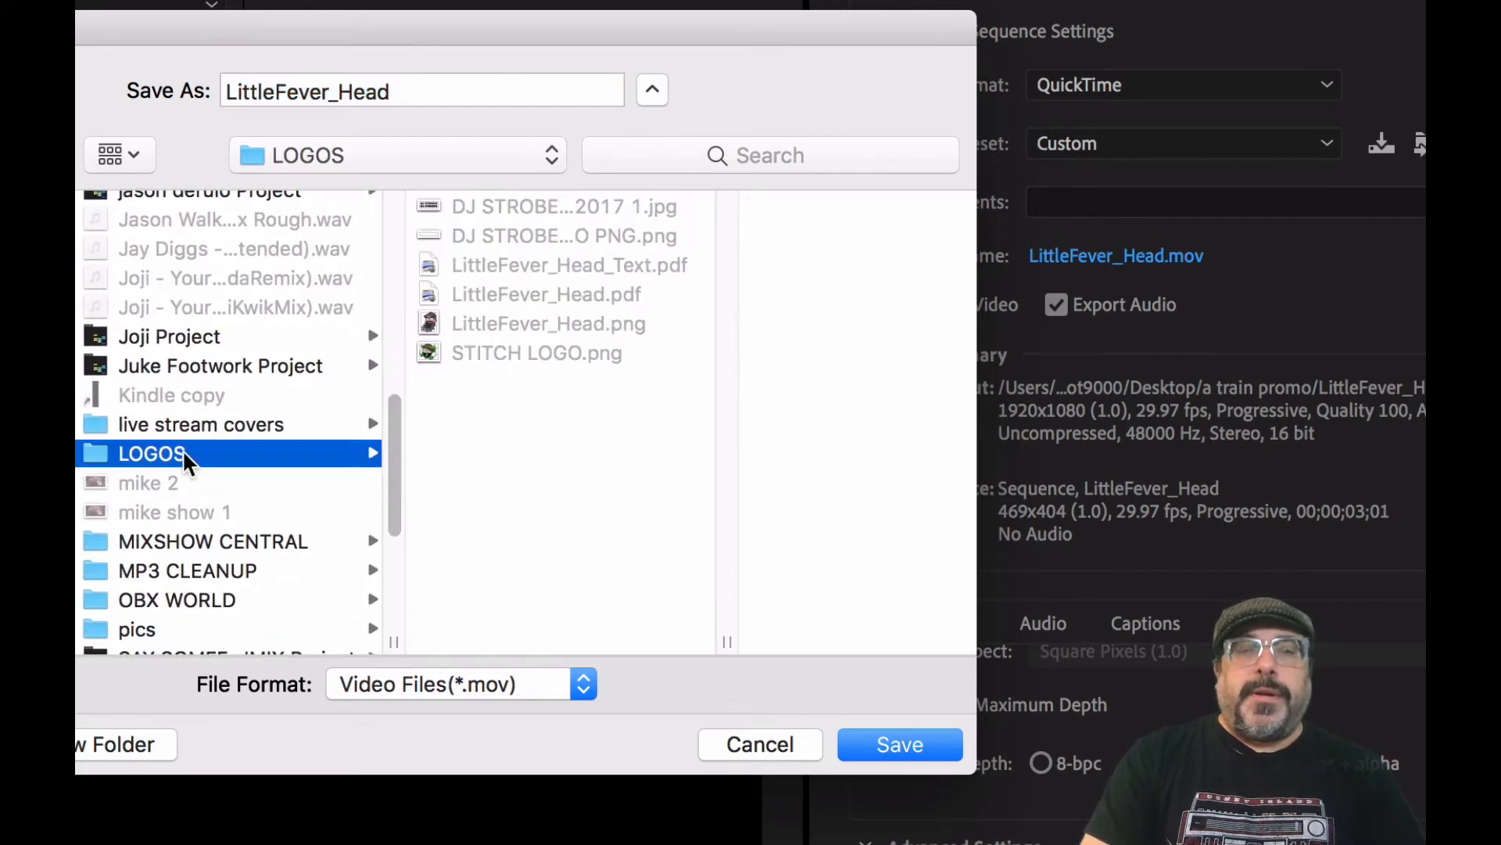
pyautogui.click(918, 741)
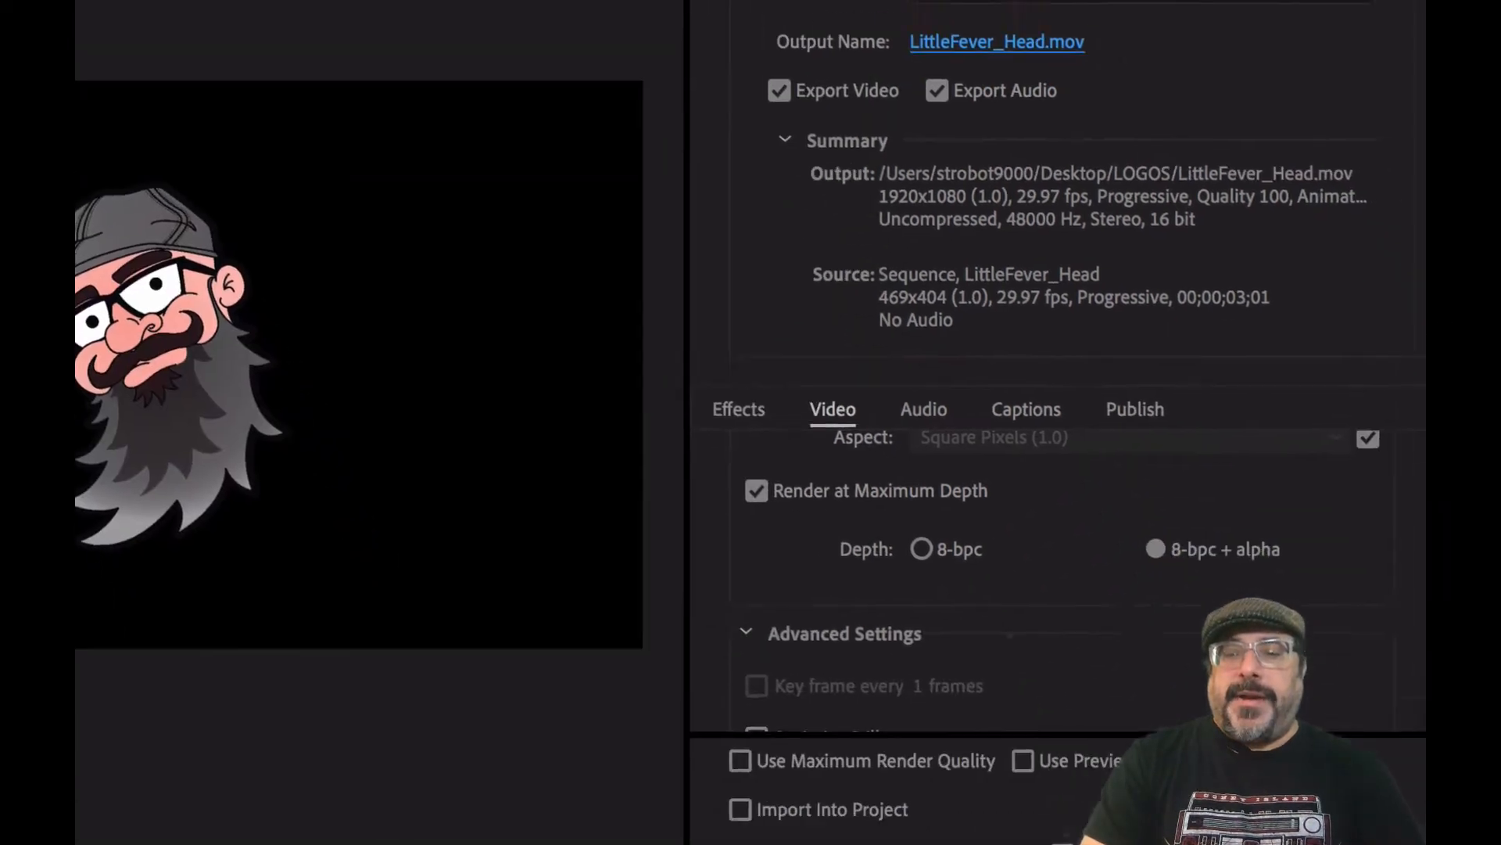
pyautogui.click(1071, 770)
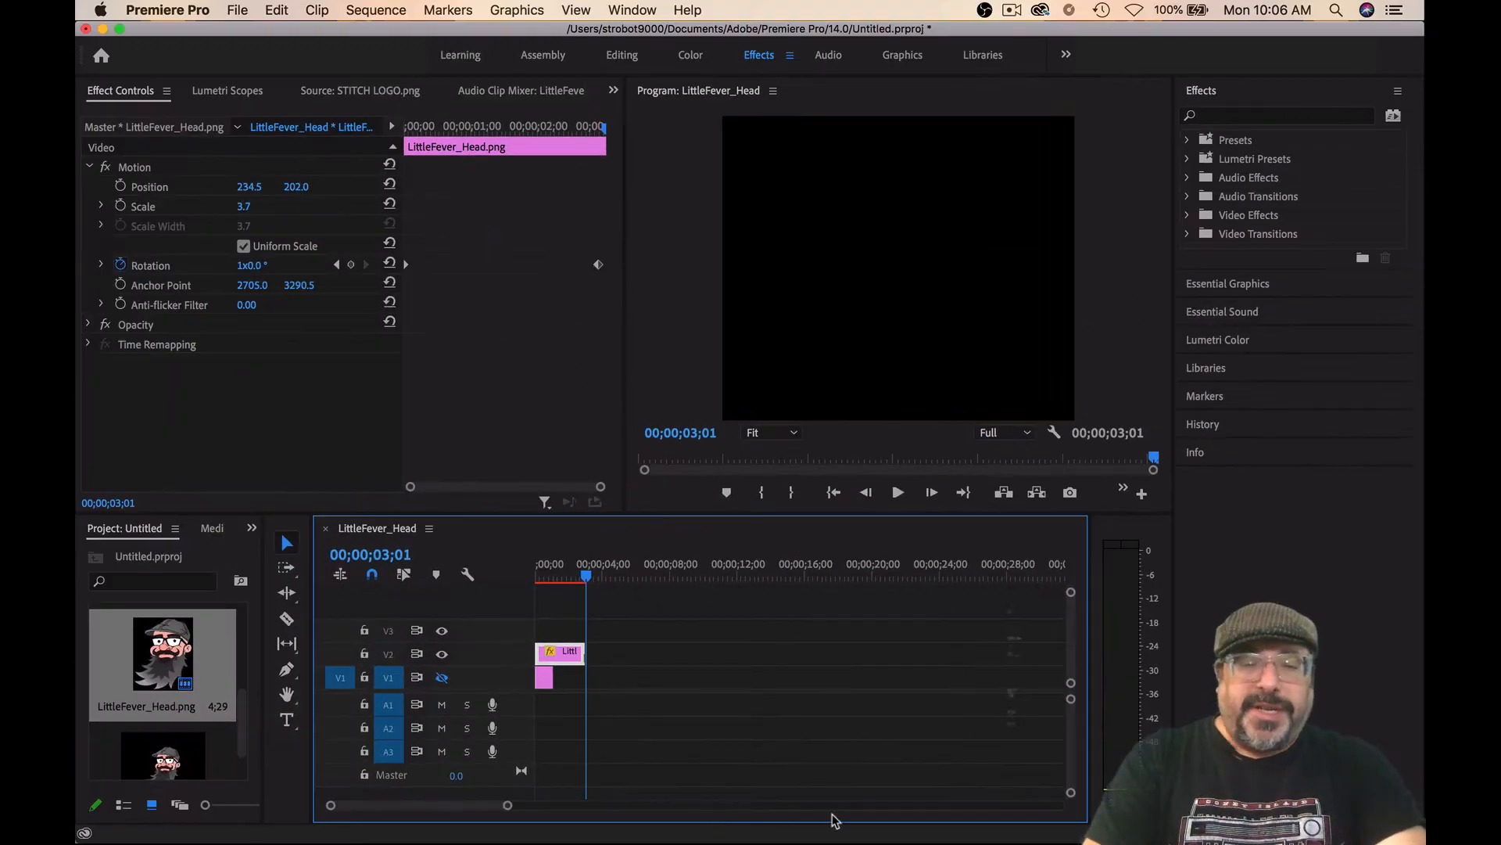
# Switch to OBS and create a new Media Source named LIL LOGO 1.
pyautogui.moveTo(311, 838)
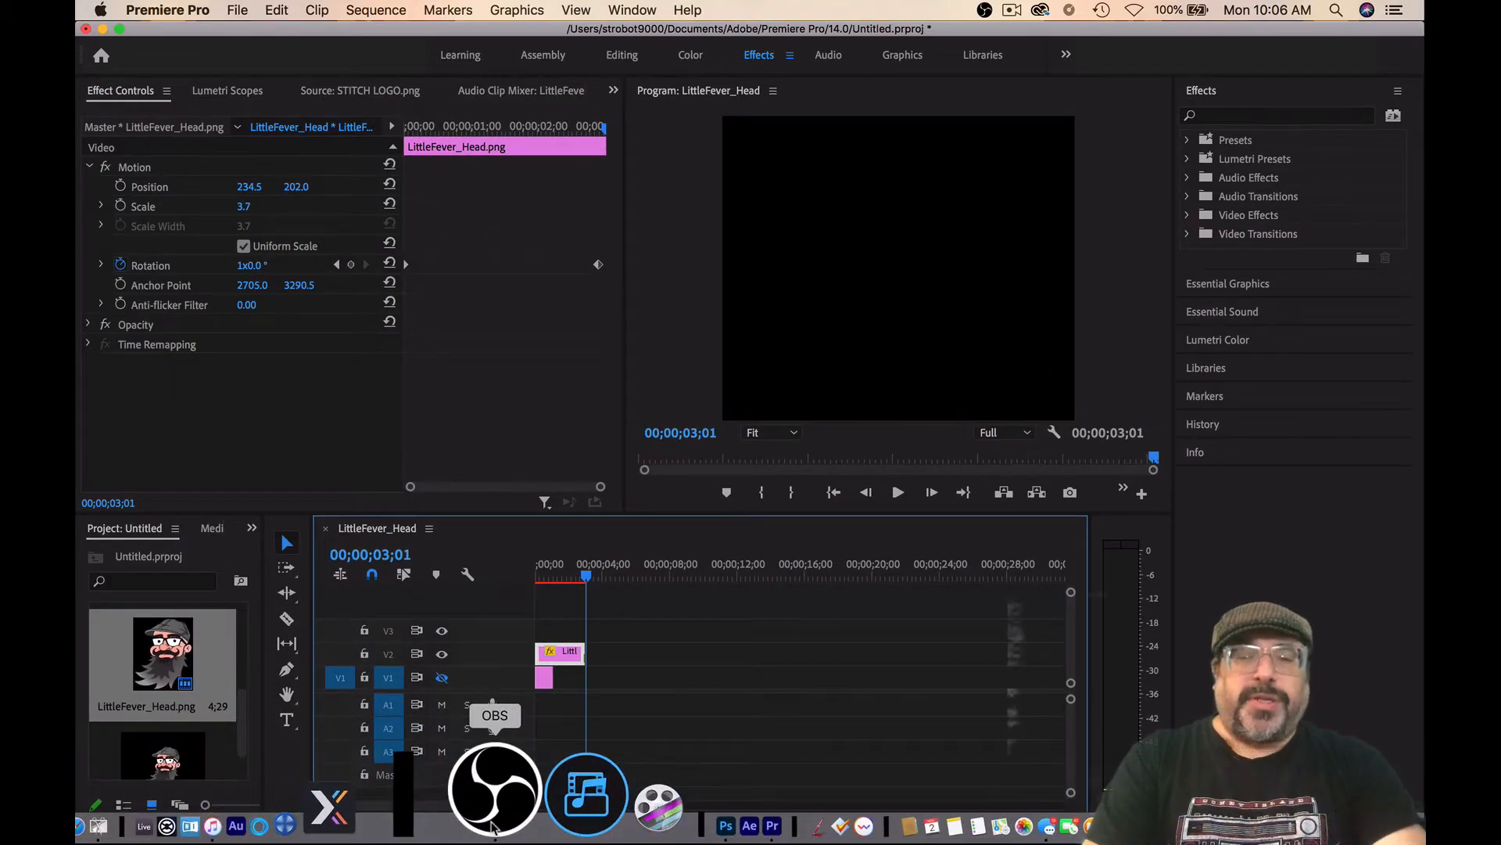
pyautogui.click(493, 827)
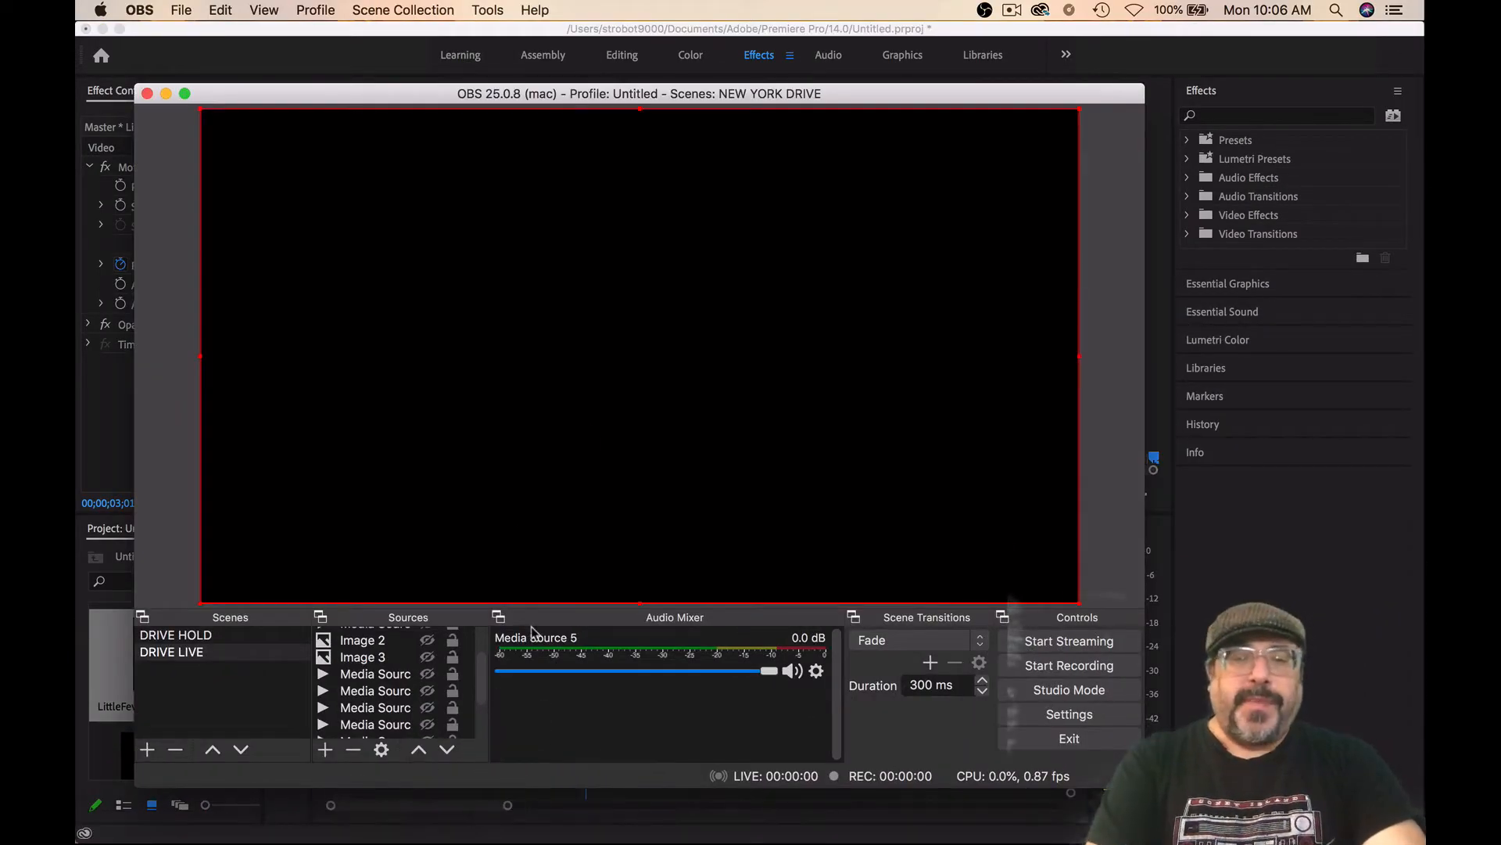
pyautogui.click(326, 751)
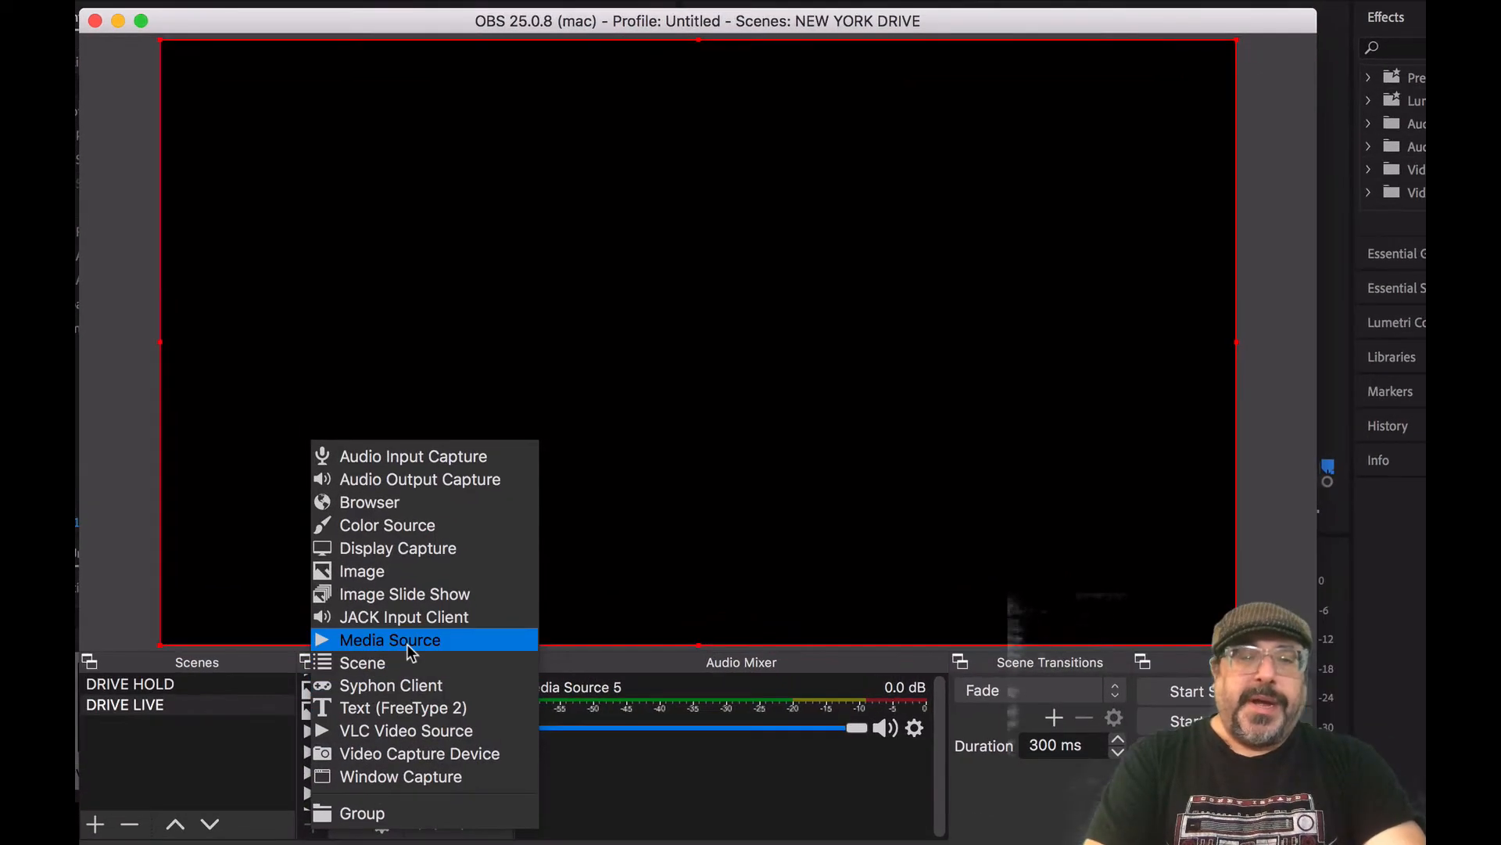
pyautogui.click(402, 602)
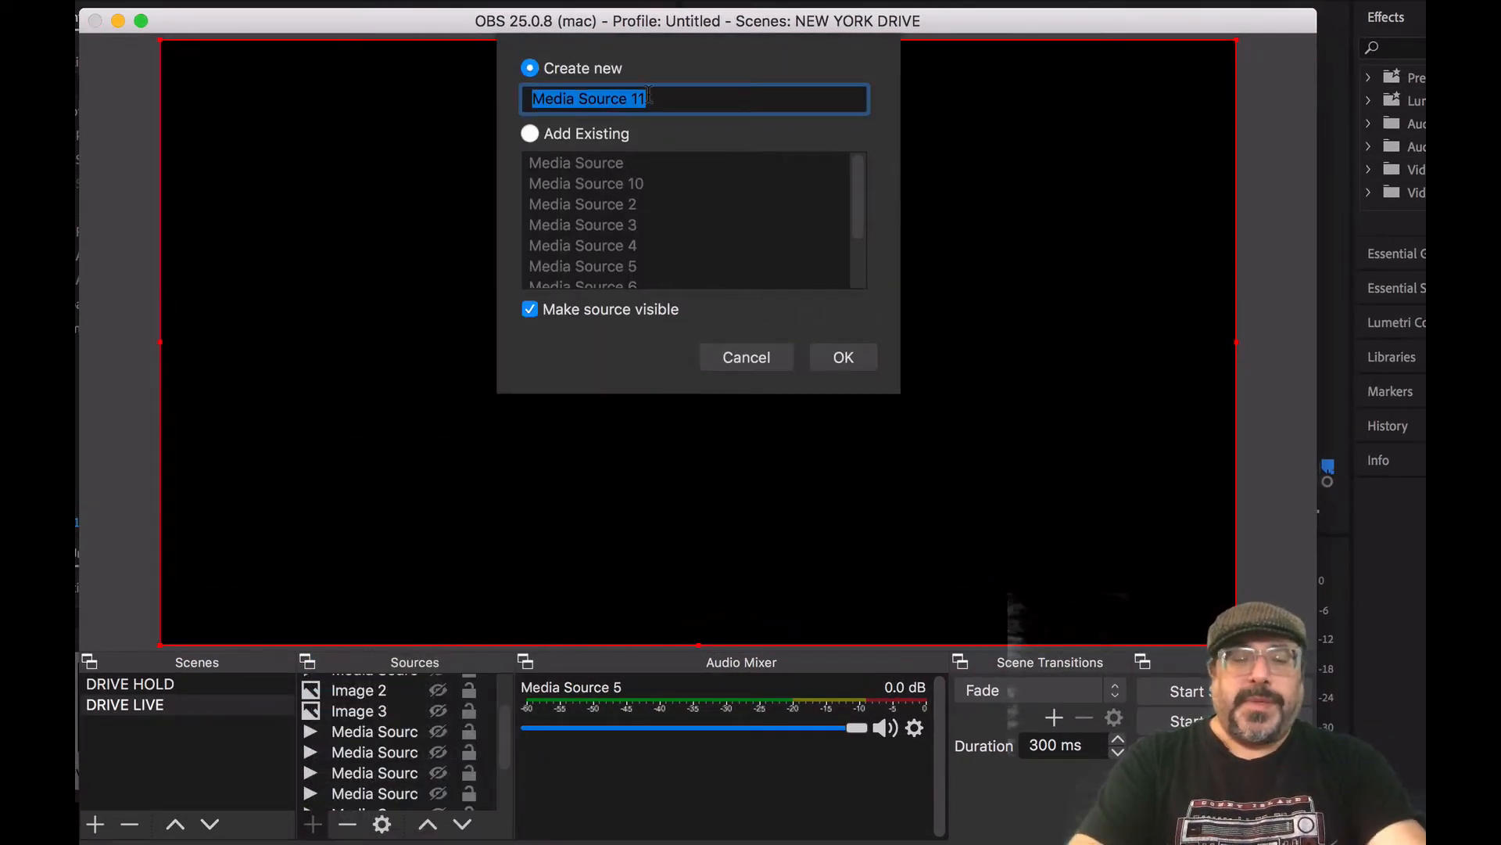
pyautogui.write('LIL LOG')
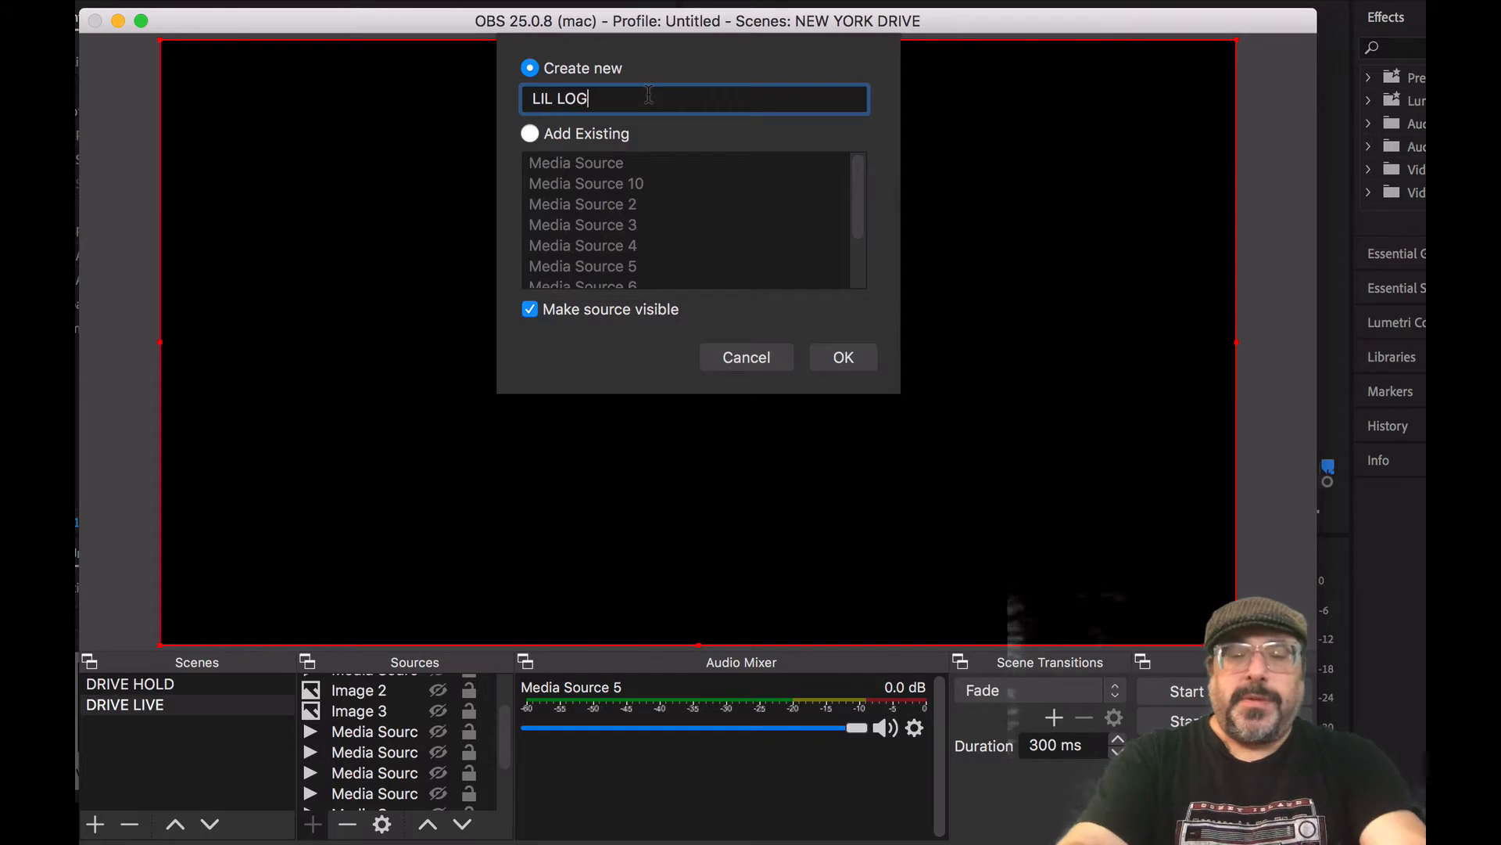
pyautogui.write('O 1')
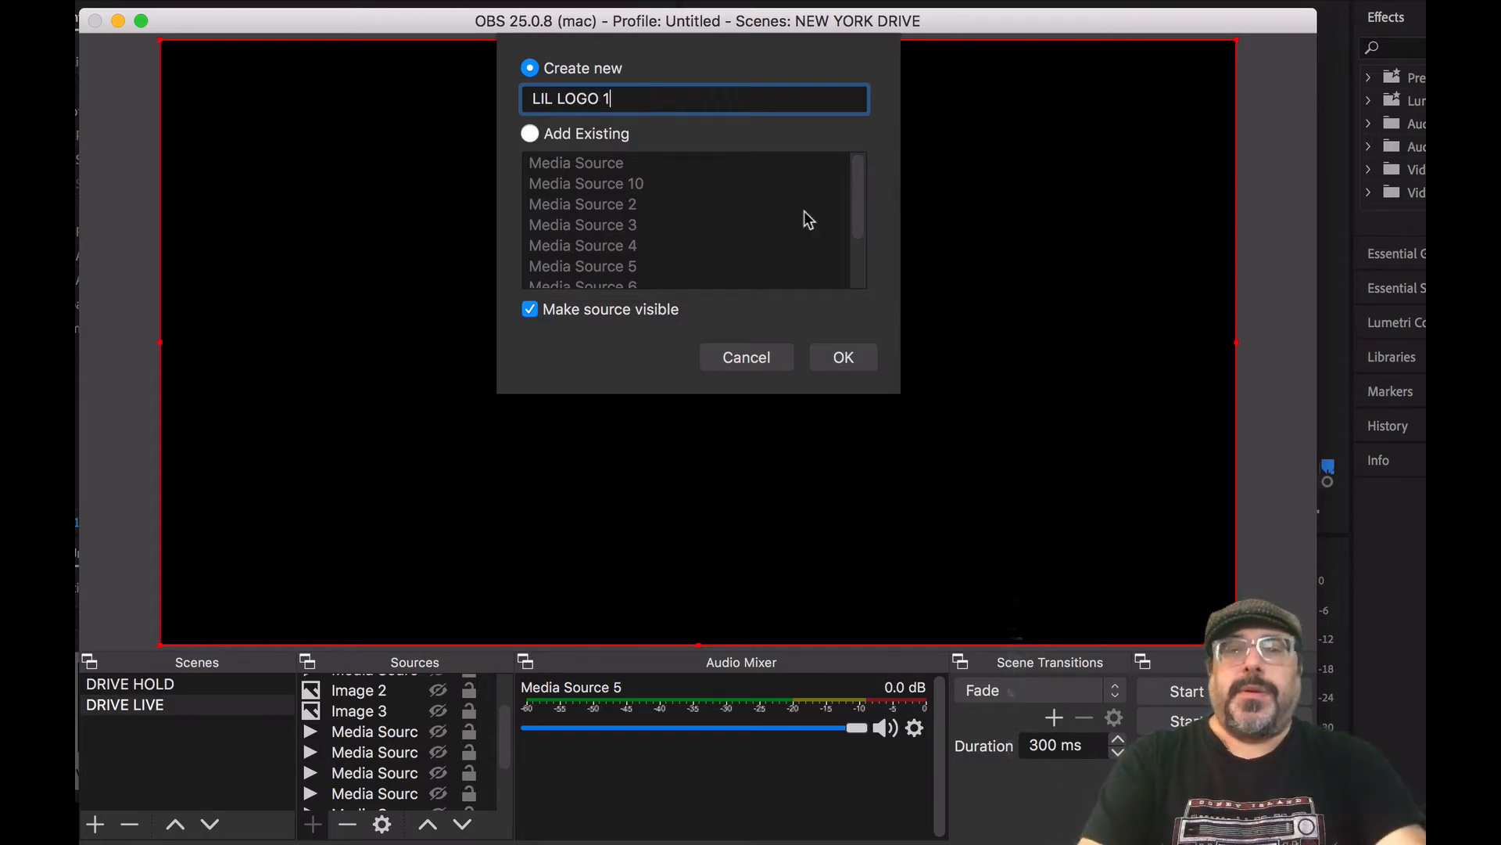
pyautogui.click(842, 361)
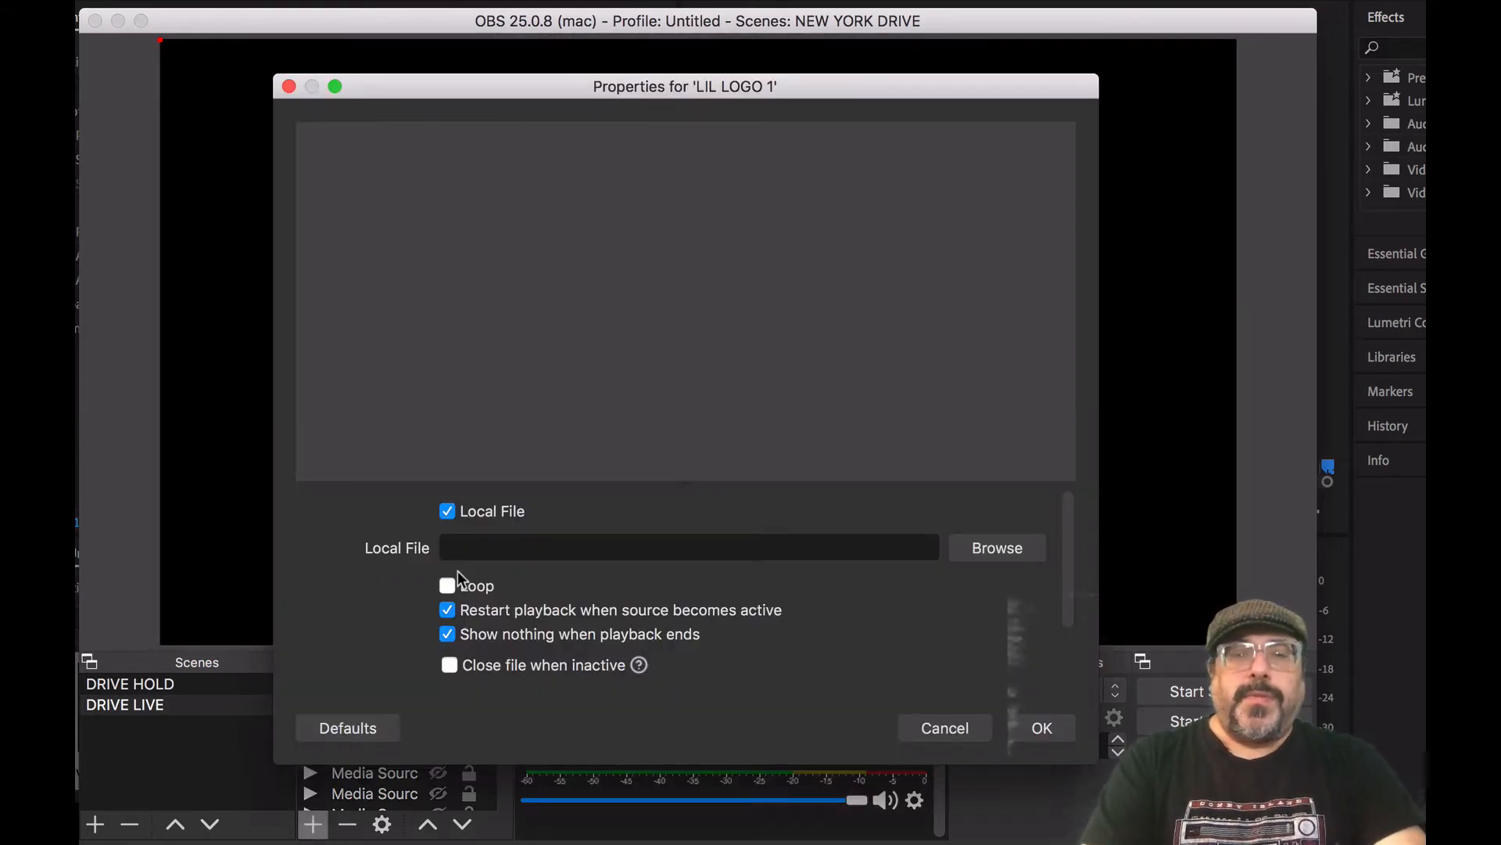
# Enable Loop for the LIL LOGO 1 source and load LittleFever_Head.mov from the desktop's LOGOS folder as its local file.
pyautogui.click(448, 585)
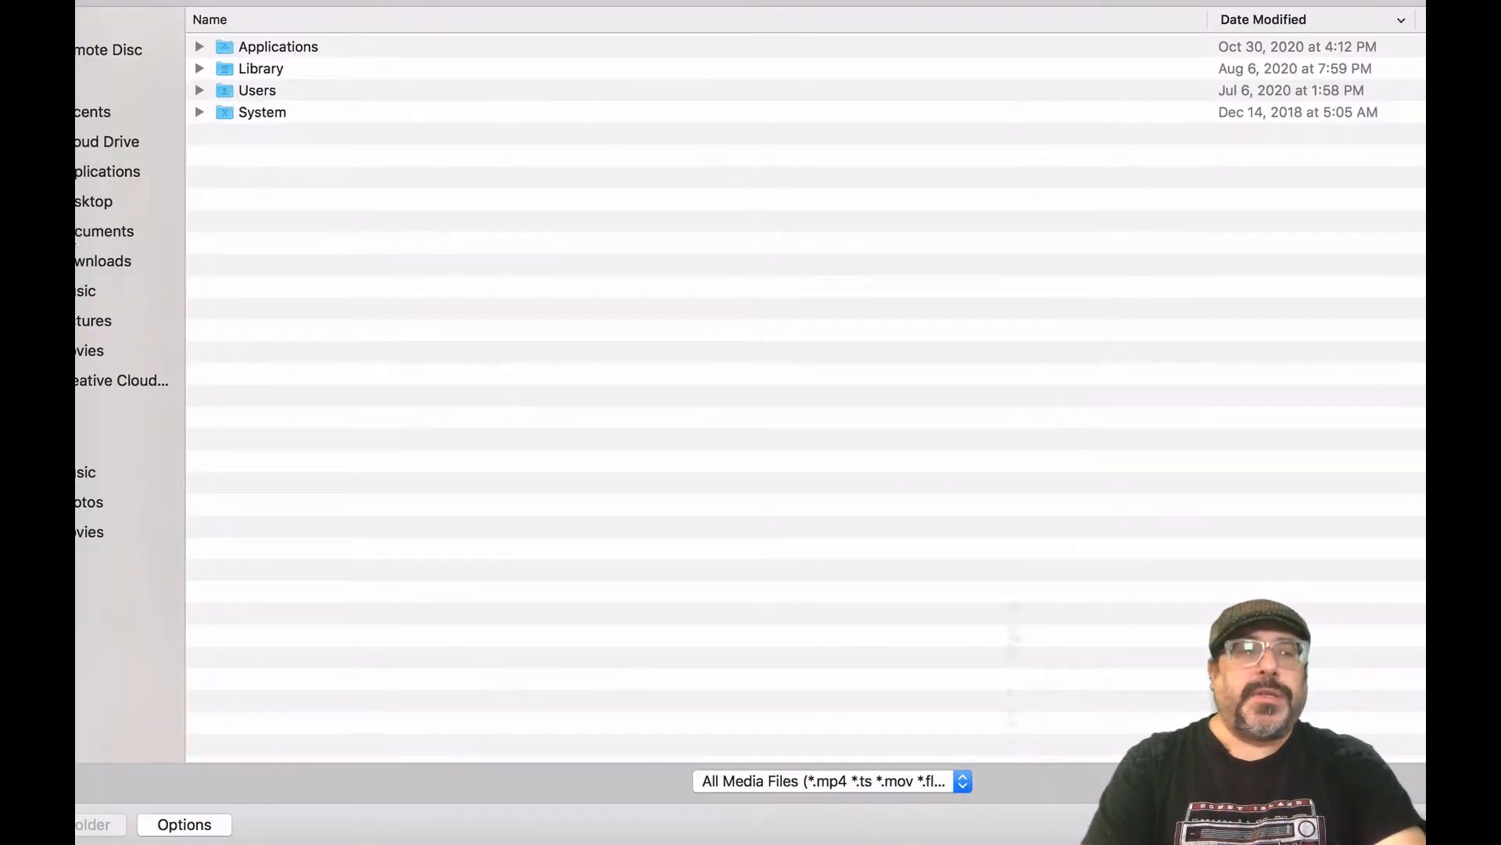
pyautogui.click(88, 203)
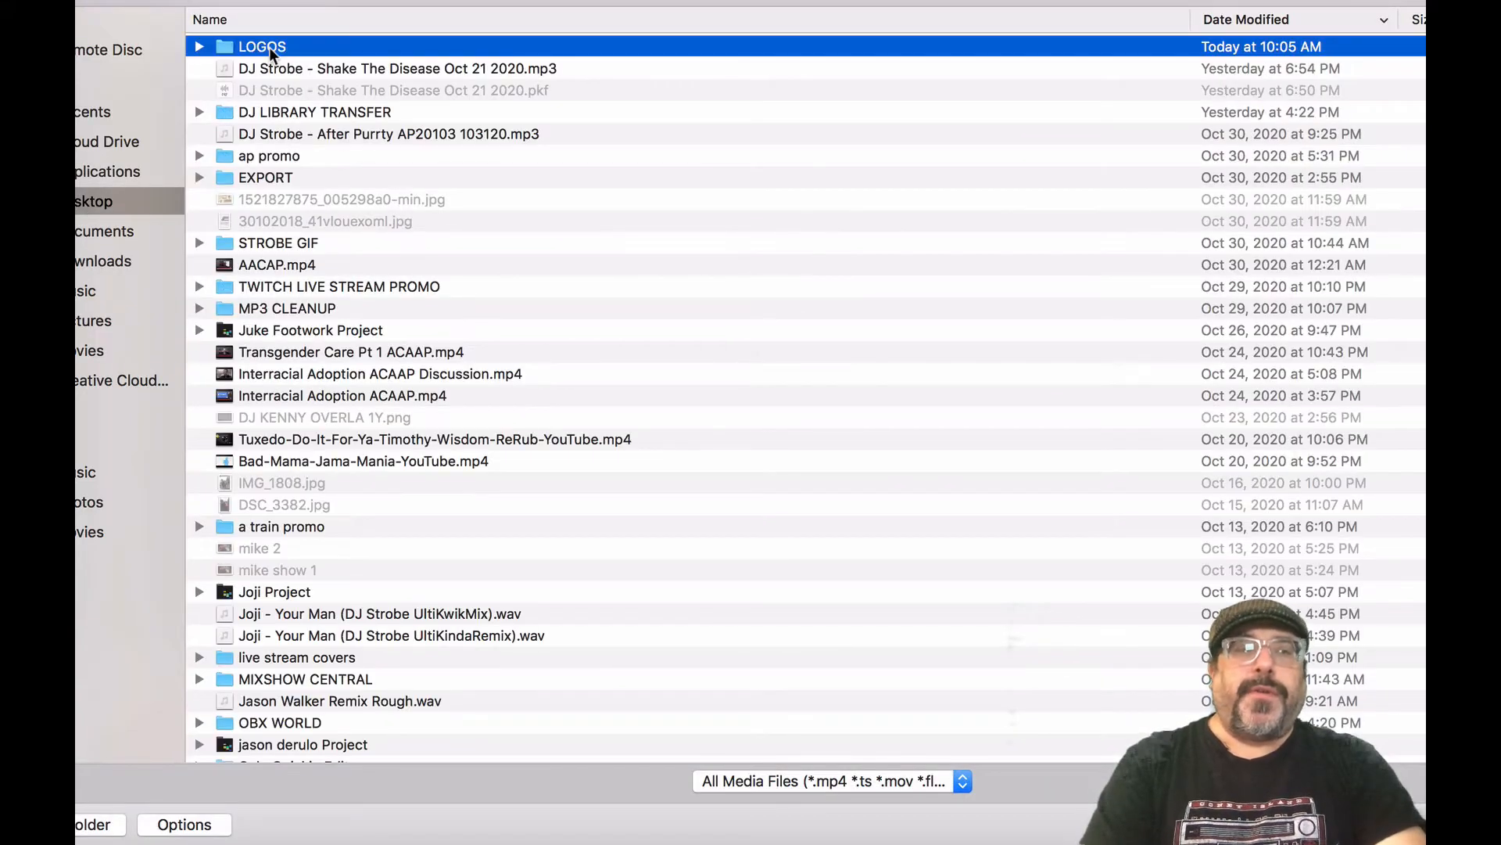
pyautogui.doubleClick(269, 47)
pyautogui.click(269, 47)
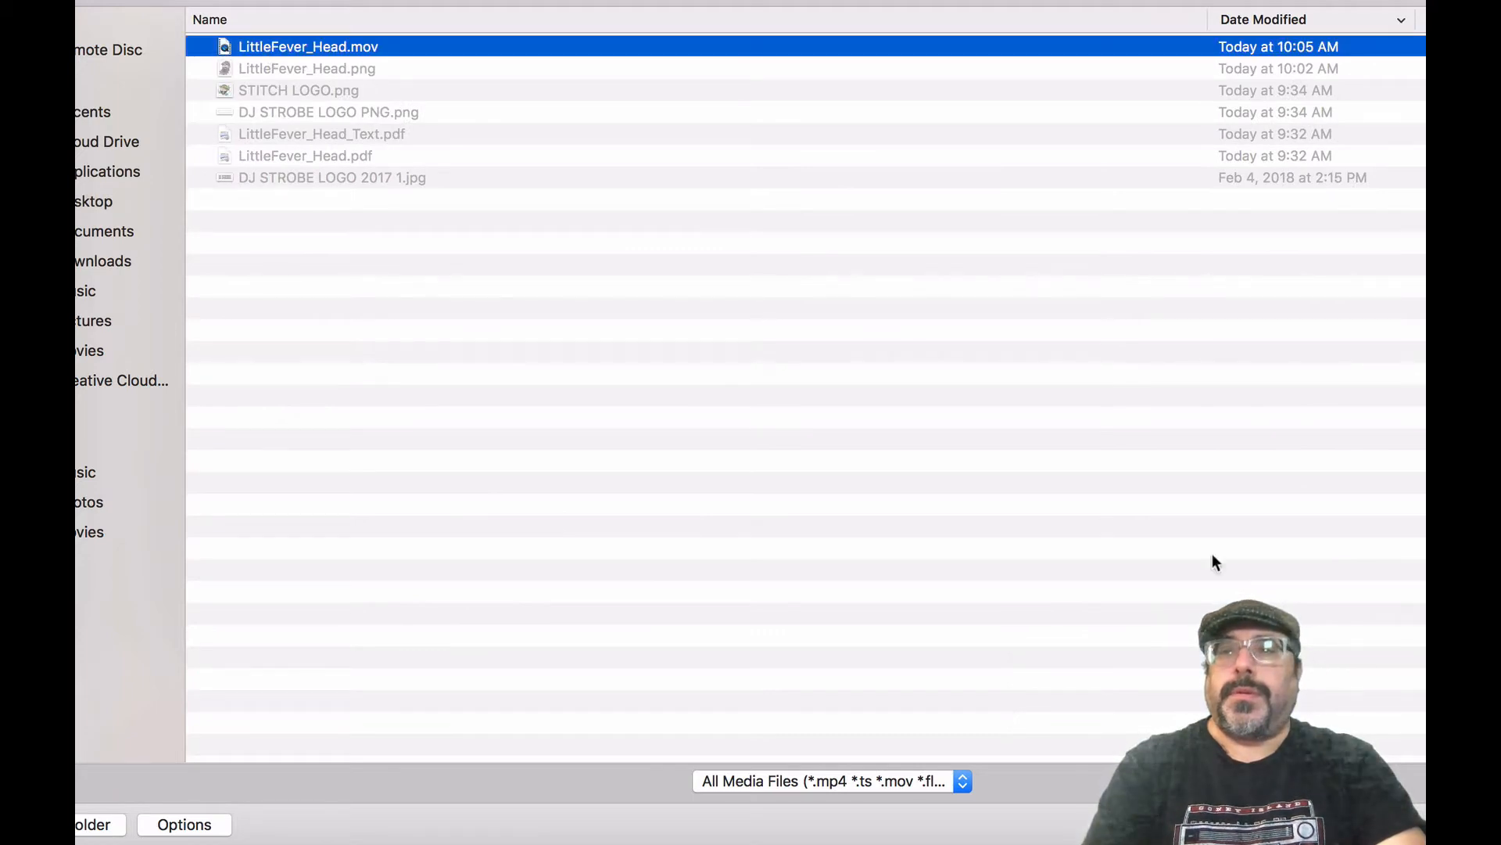
pyautogui.press('Return')
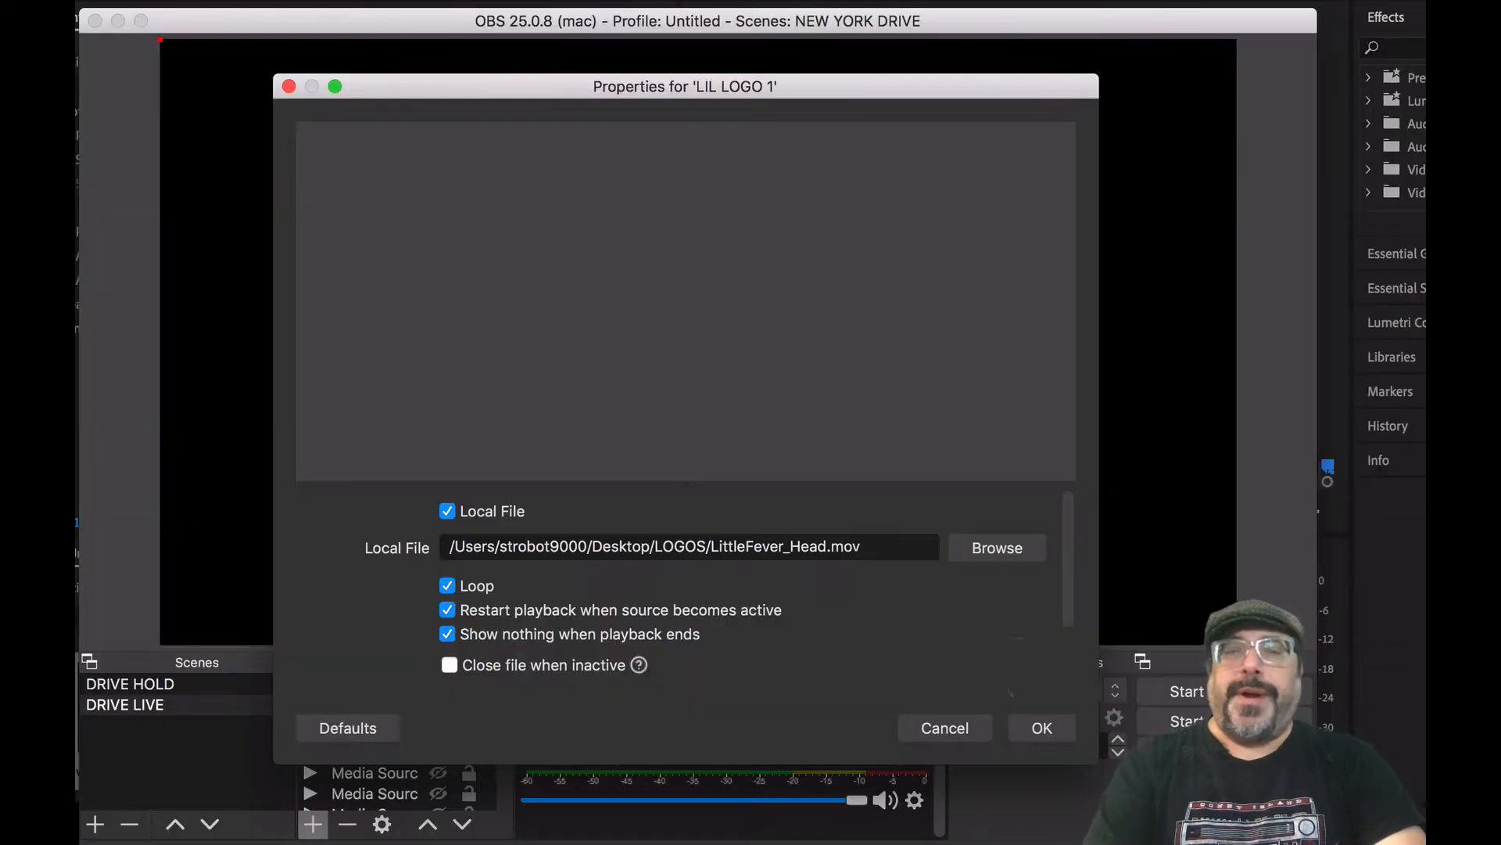
pyautogui.click(1043, 727)
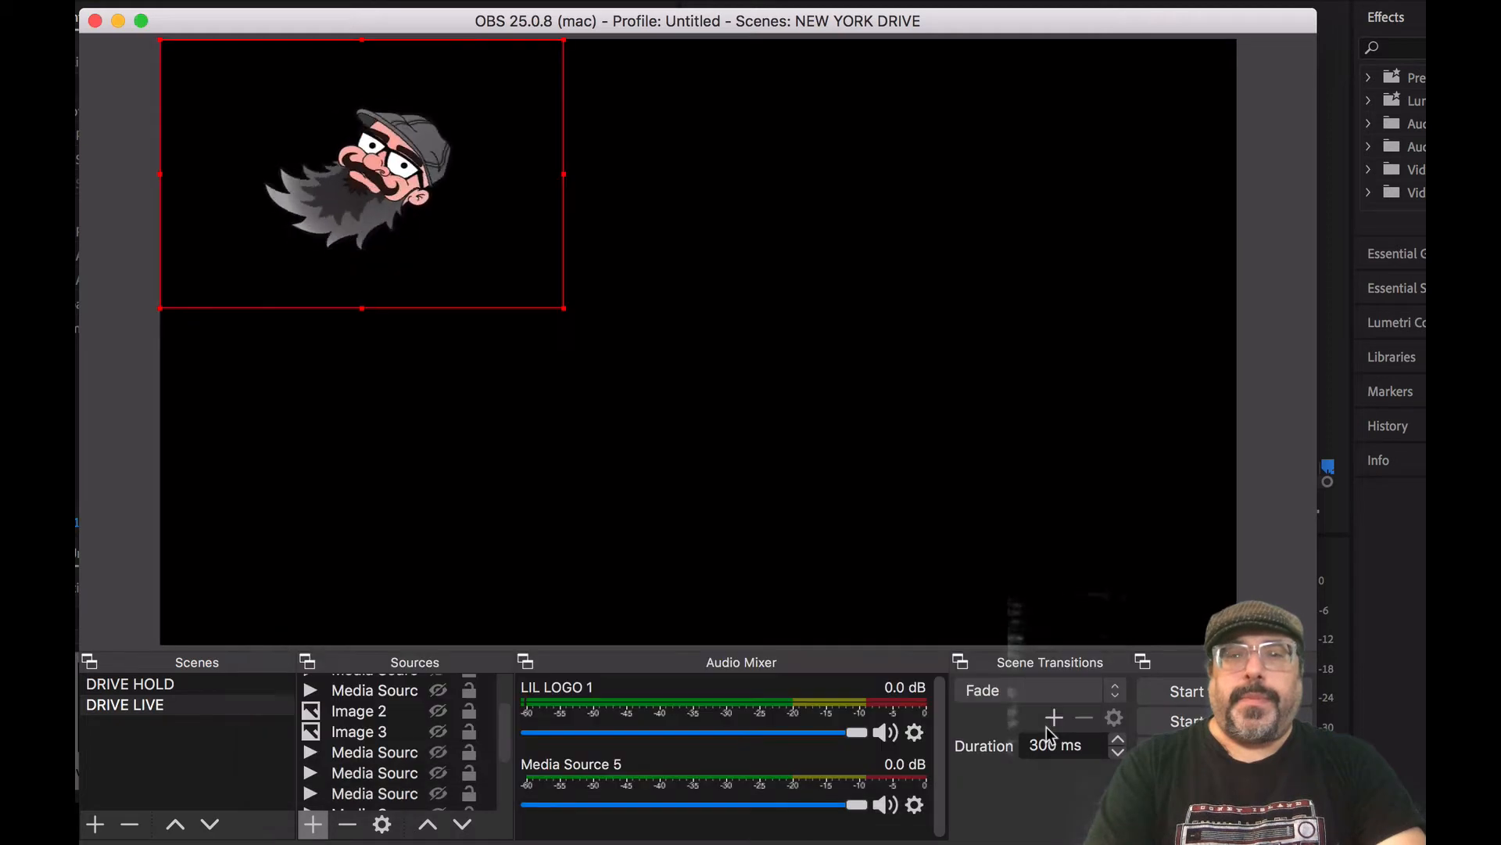
# Resize the LIL LOGO 1 source from its corner in the preview canvas.
pyautogui.moveTo(564, 309); pyautogui.dragTo(466, 350)
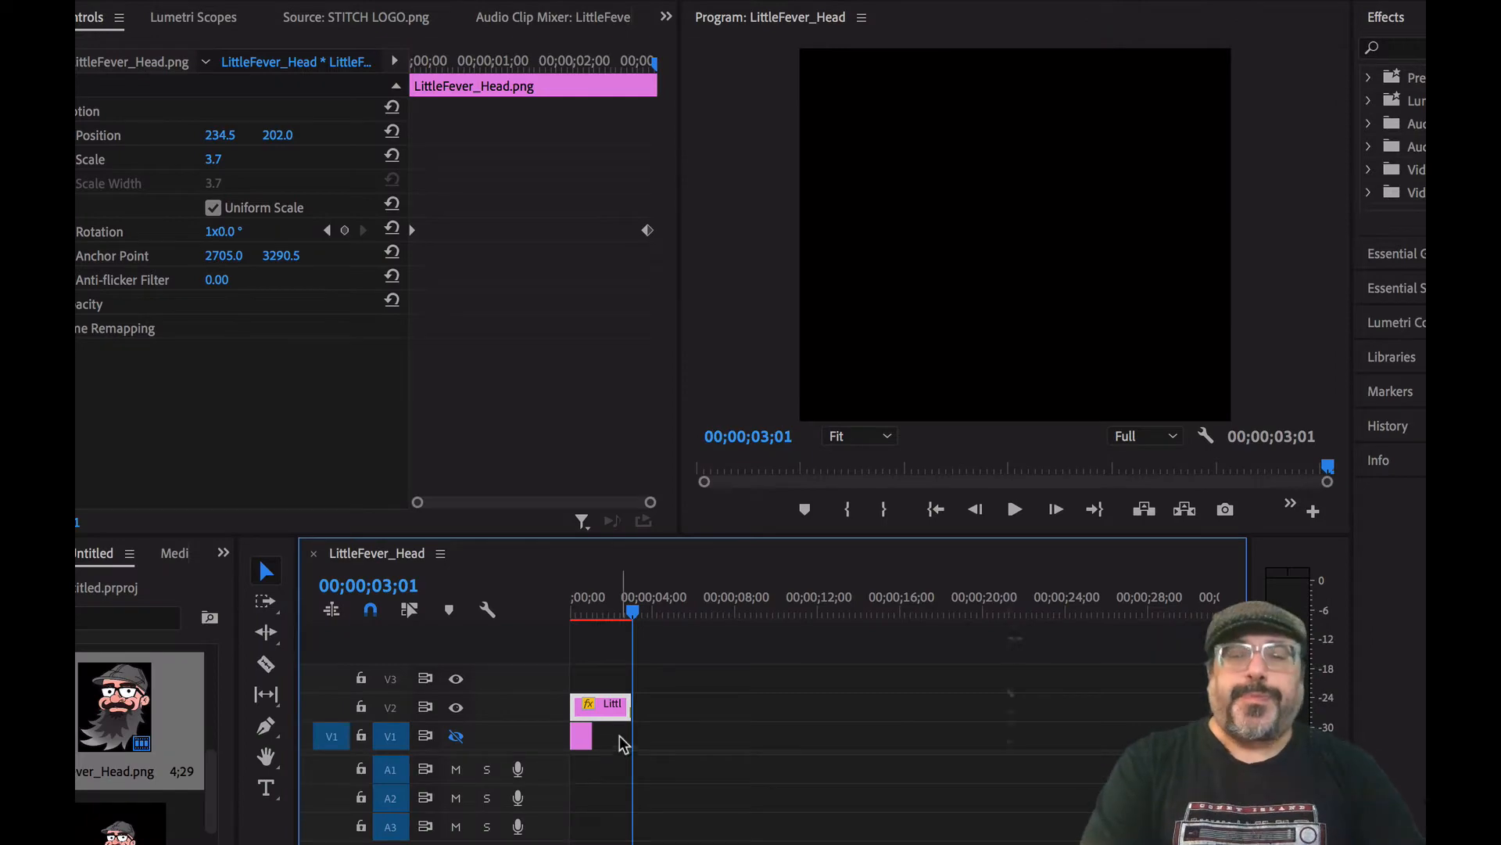
# Switch to Premiere Pro and play the LittleFever_Head sequence from its start to review the rotation.
pyautogui.moveTo(632, 611); pyautogui.dragTo(530, 582)
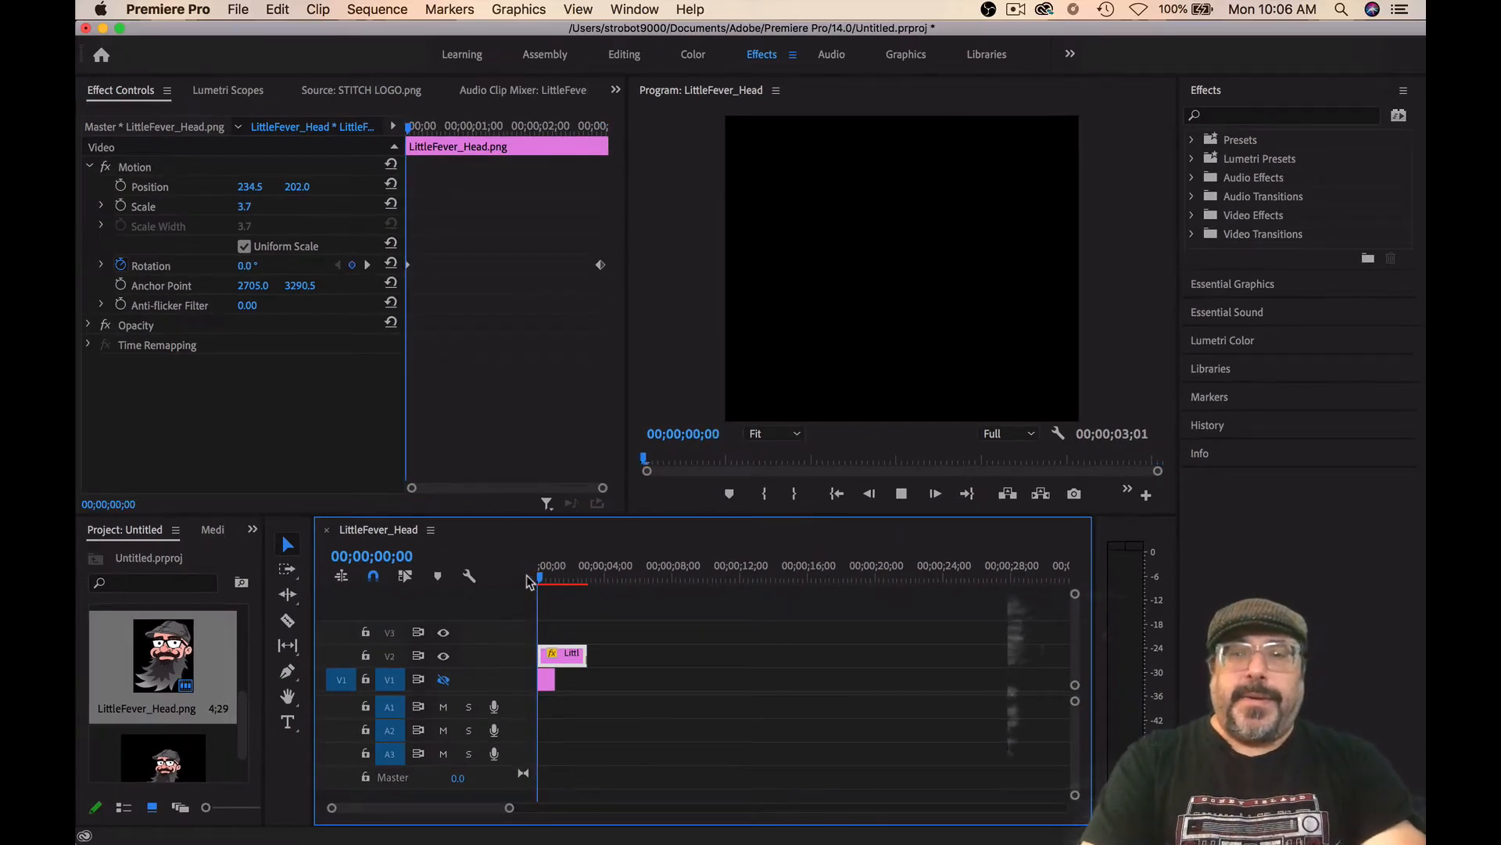
pyautogui.press('space')
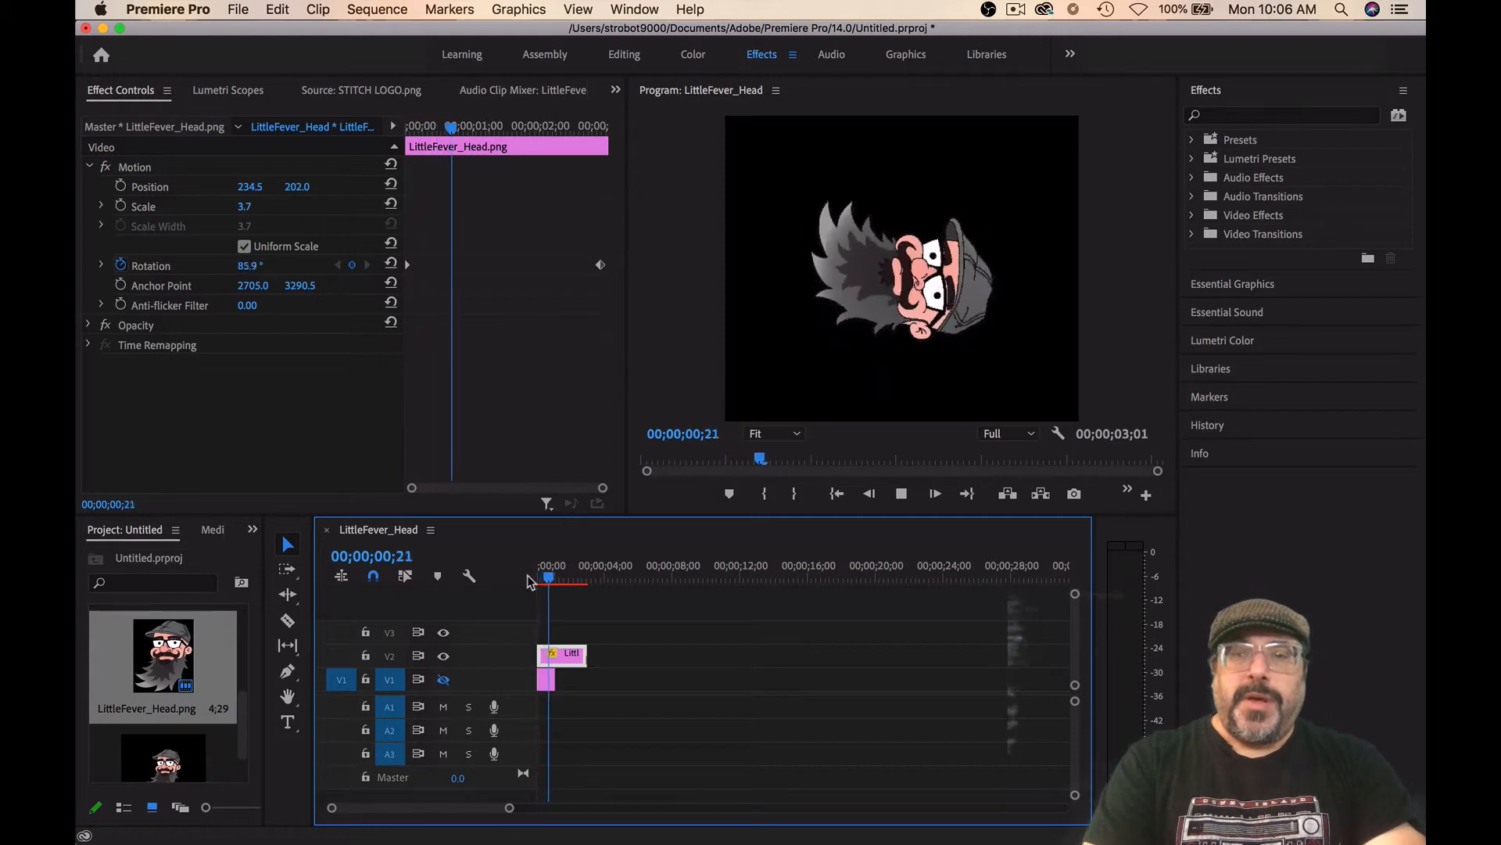
pyautogui.press('space')
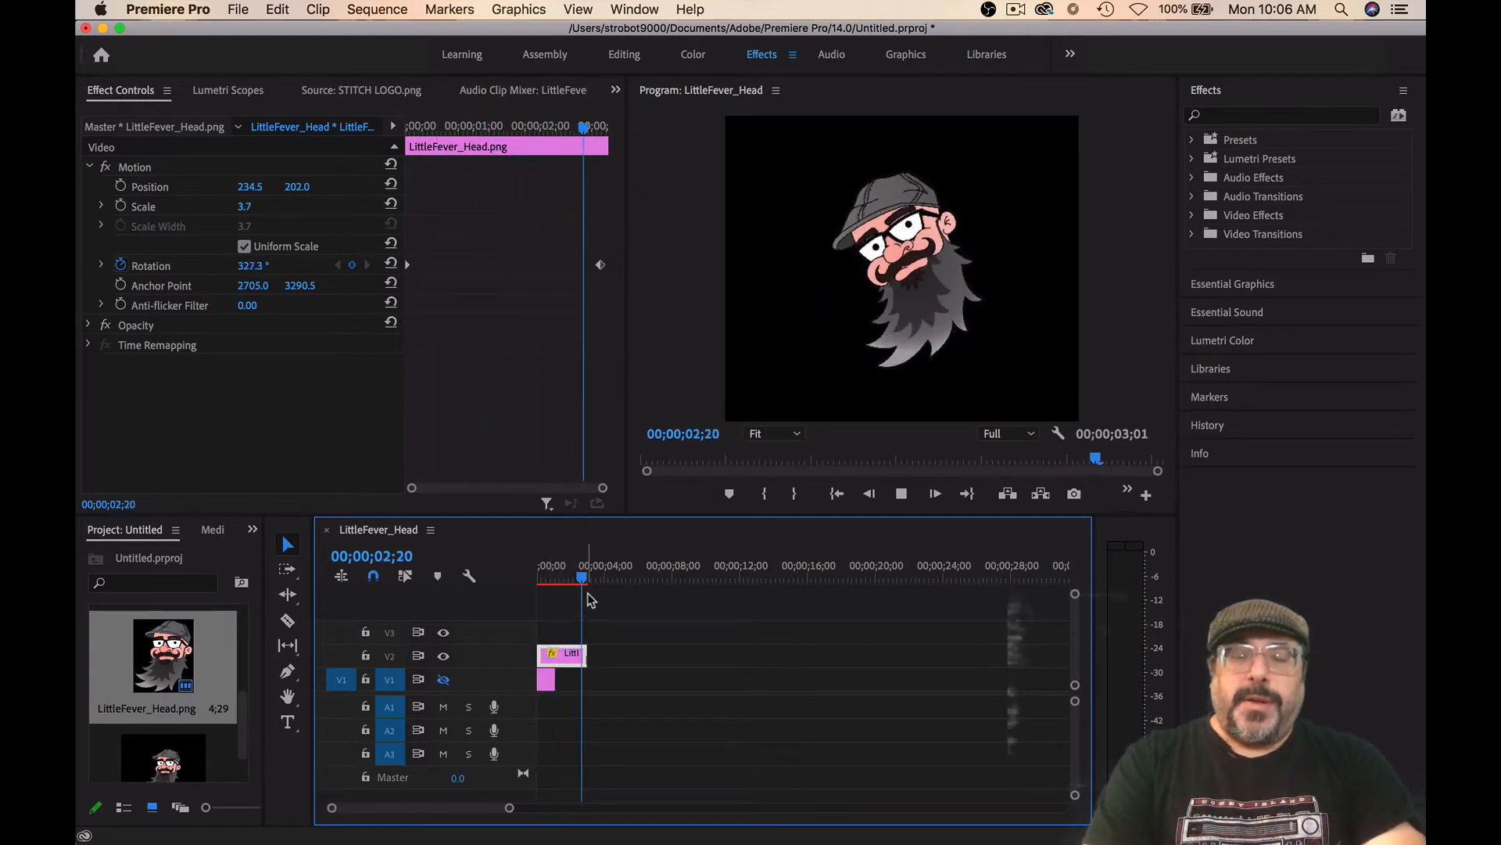
# Add a Rotation keyframe midway through the LittleFever_Head clip and set it to 1x0.1°.
pyautogui.moveTo(581, 580); pyautogui.dragTo(562, 581)
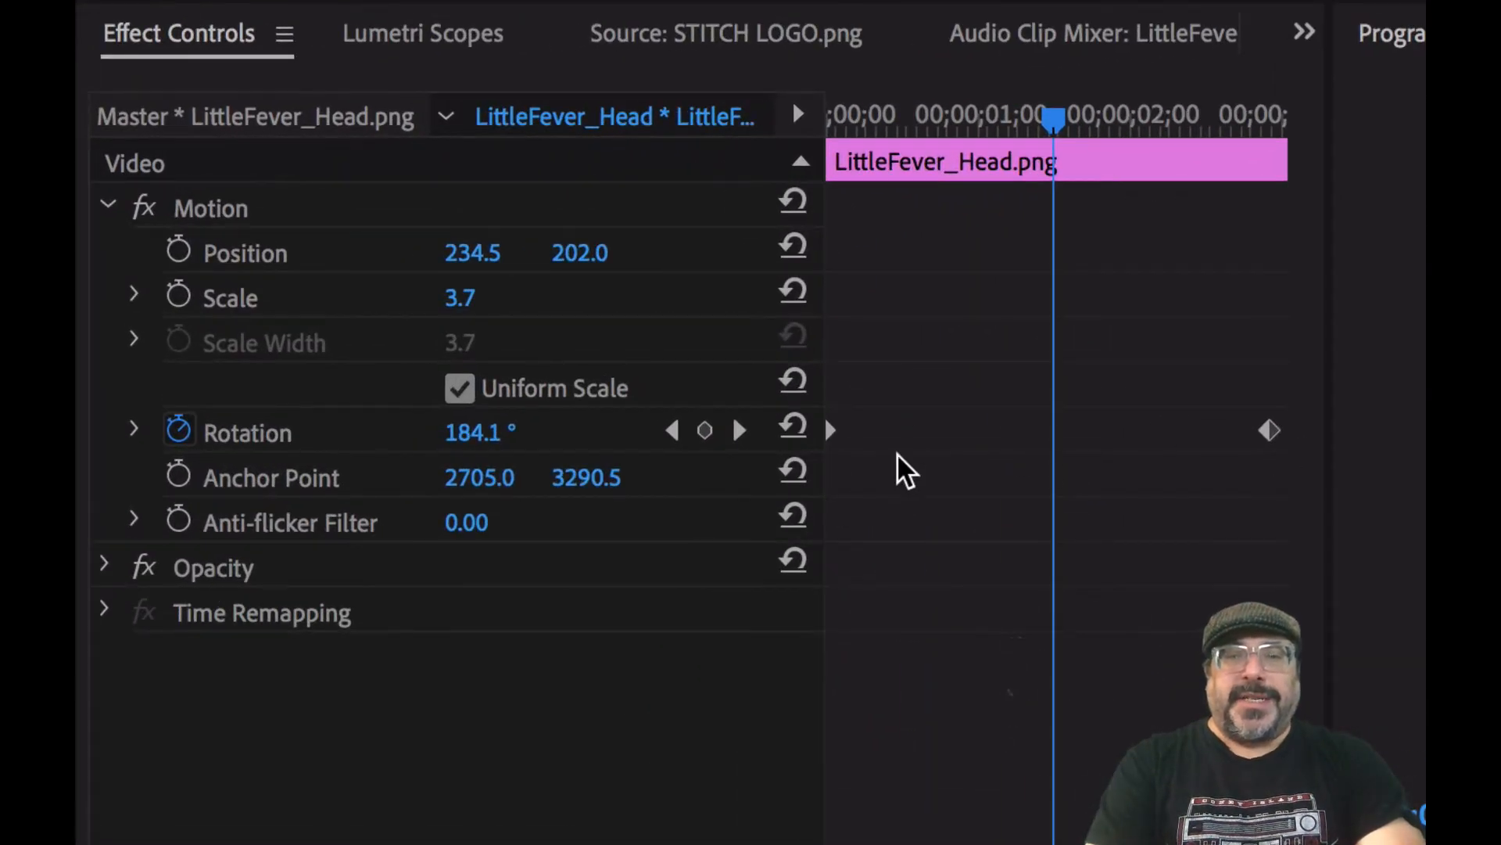
pyautogui.click(706, 432)
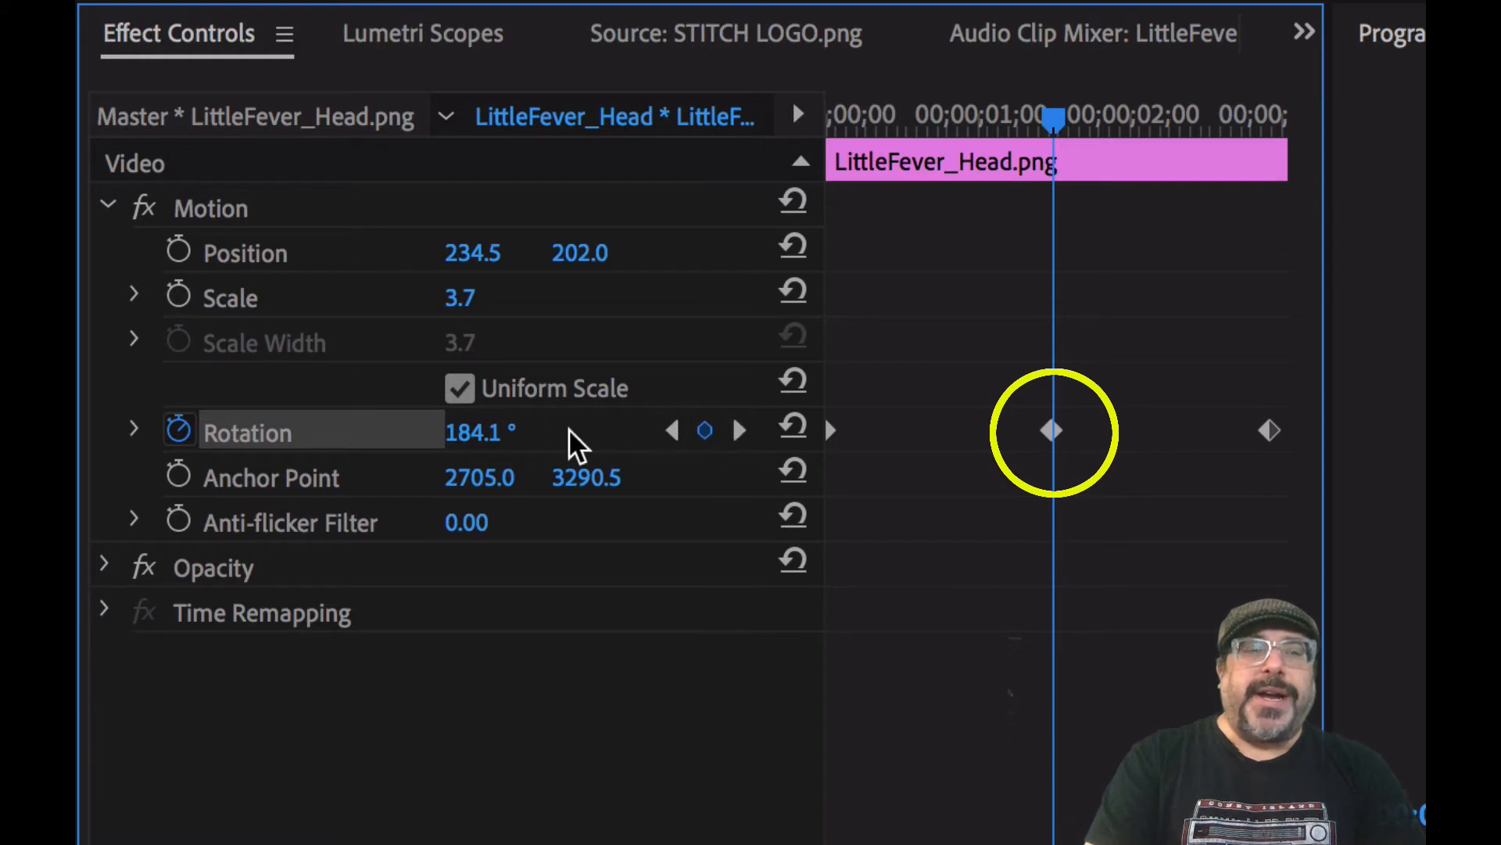
pyautogui.moveTo(477, 432); pyautogui.dragTo(533, 433)
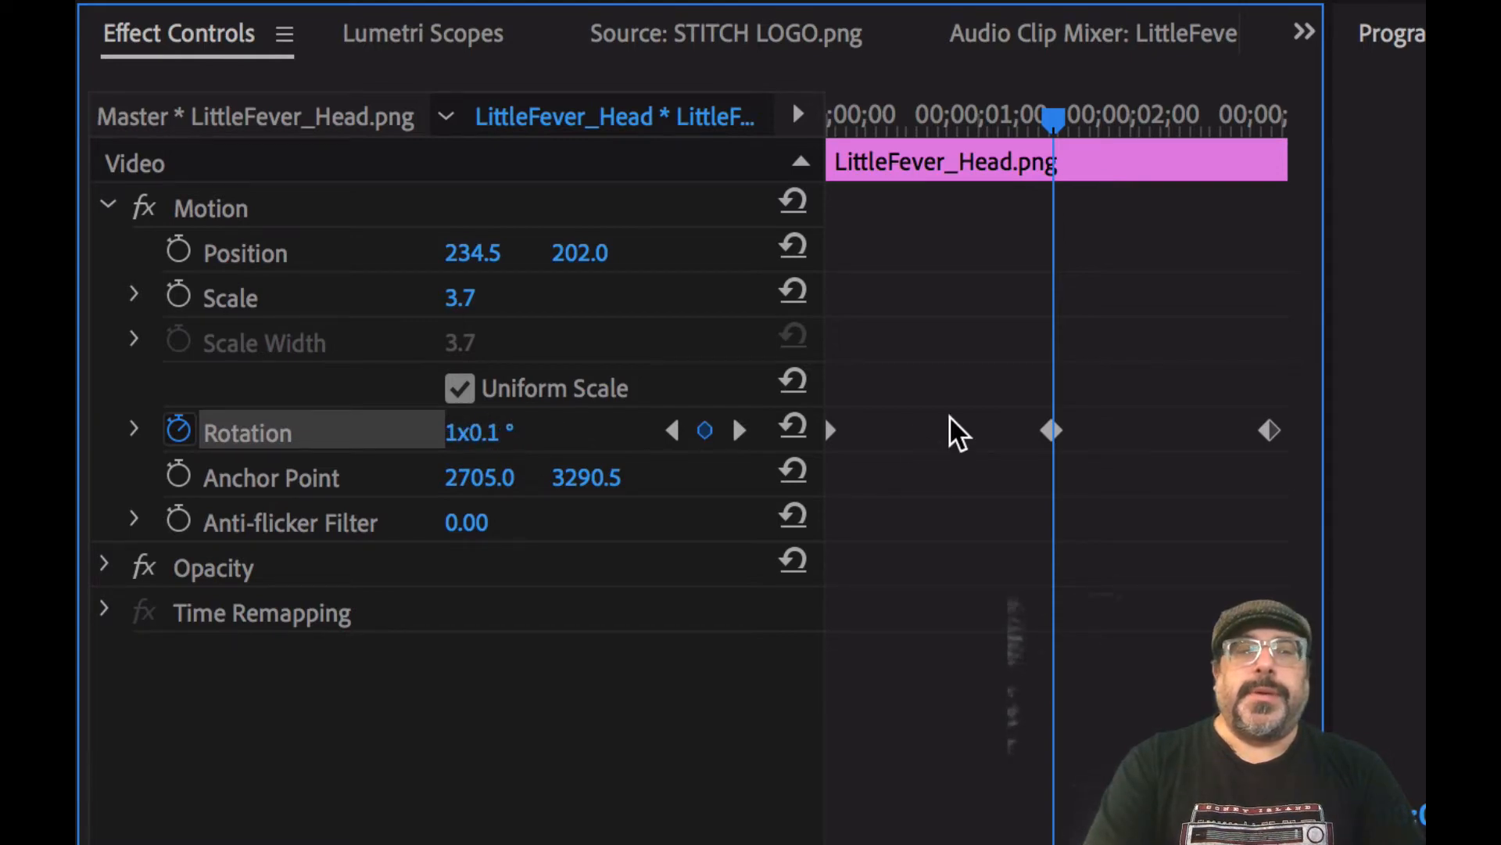
# Set the last Rotation keyframe at the clip's end to -1x0.0° and play the result.
pyautogui.moveTo(1049, 127); pyautogui.dragTo(1274, 173)
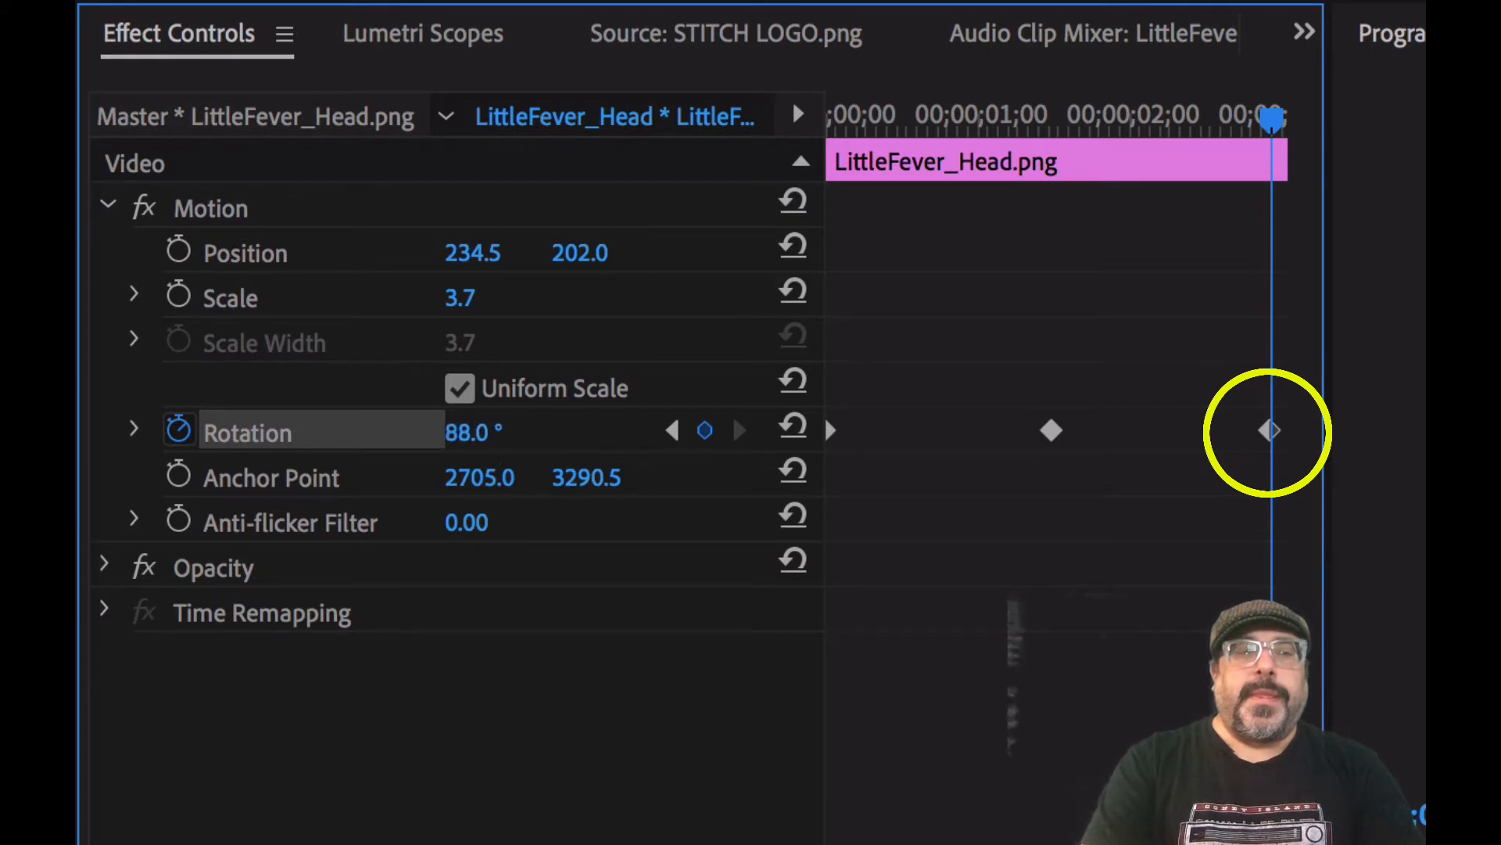
pyautogui.moveTo(469, 433); pyautogui.dragTo(375, 433)
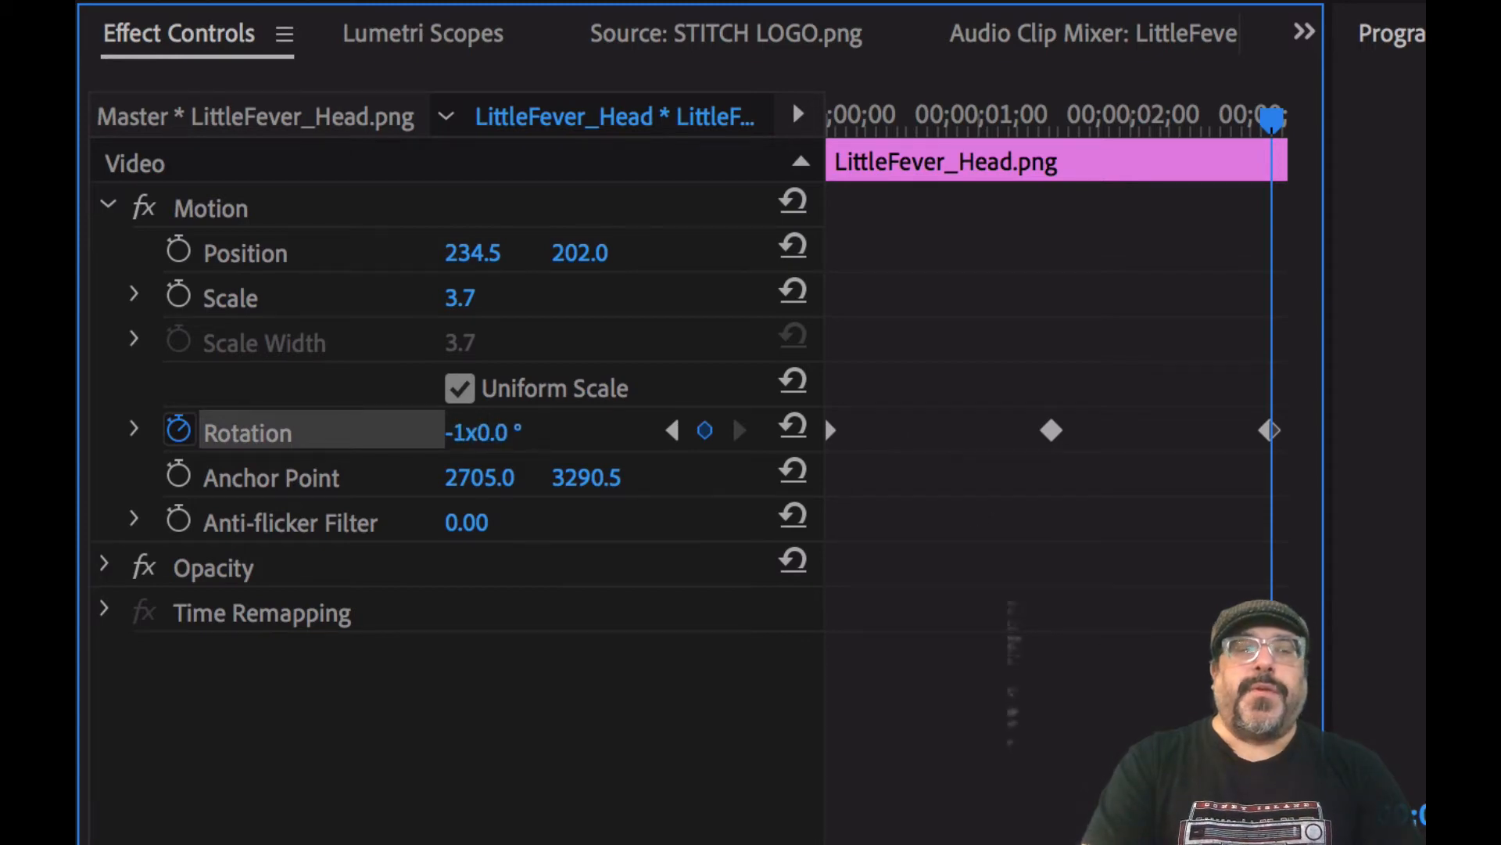
pyautogui.press('space')
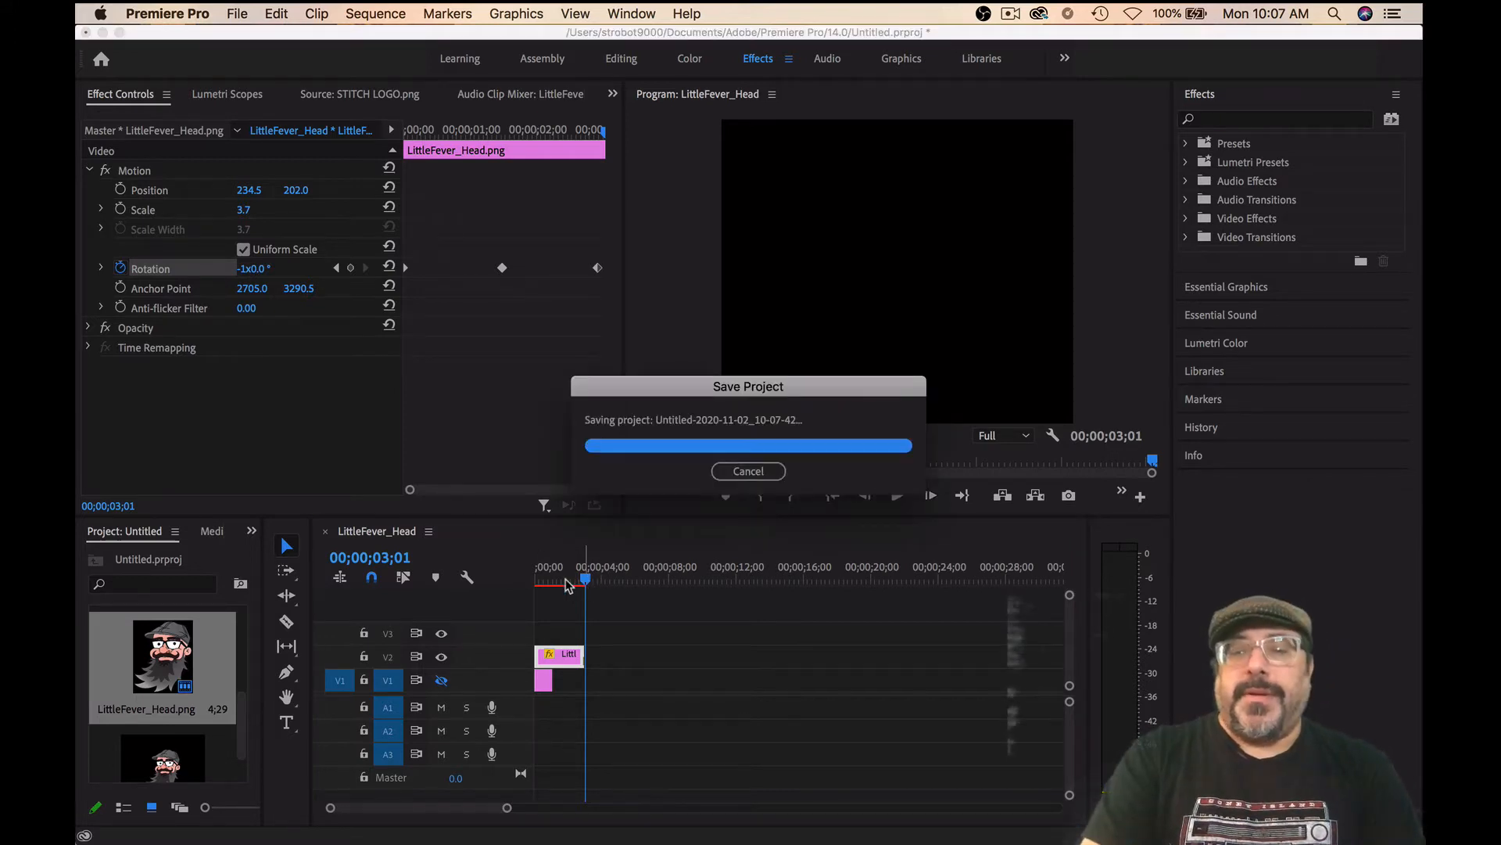
# Enable Scale keyframing near the middle Rotation keyframe and set the Scale there to 1.0.
pyautogui.moveTo(584, 583)
pyautogui.mouseDown()
pyautogui.moveTo(531, 582)
pyautogui.moveTo(588, 583)
pyautogui.moveTo(569, 583)
pyautogui.mouseUp()
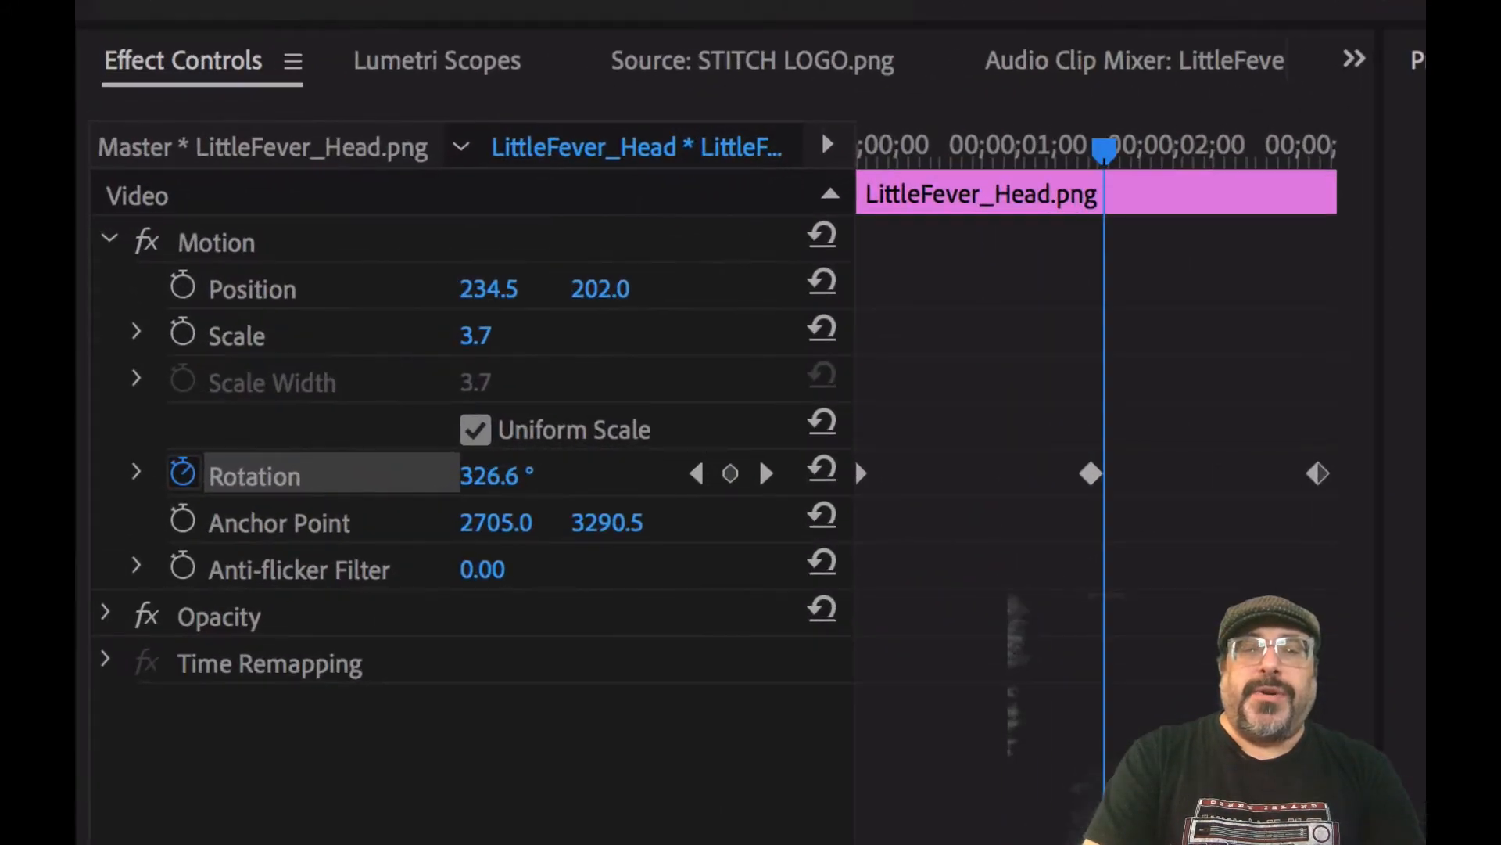
pyautogui.moveTo(1104, 148); pyautogui.dragTo(1085, 149)
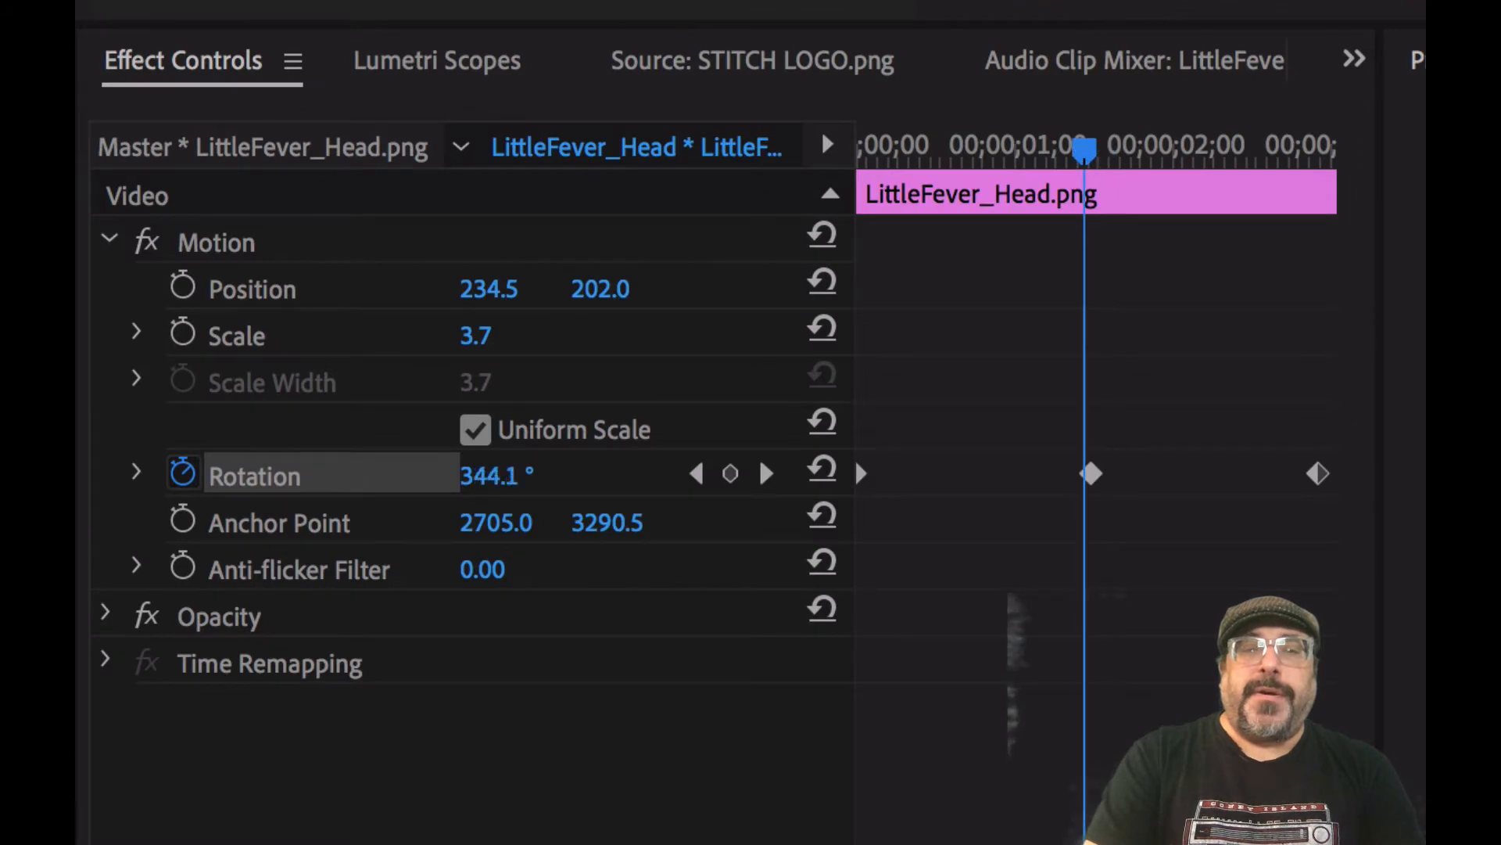
pyautogui.click(182, 334)
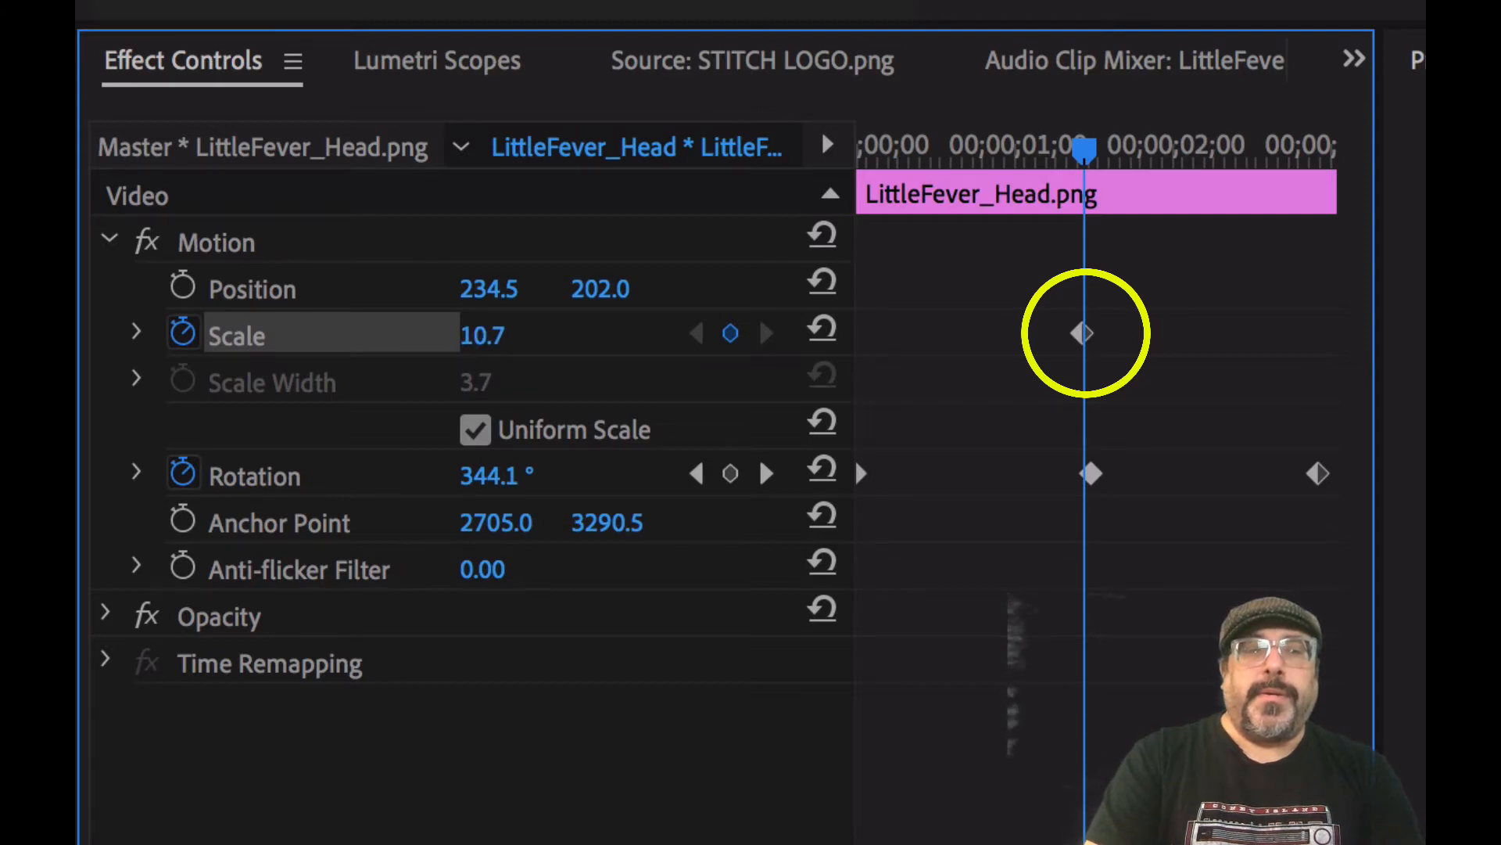
pyautogui.moveTo(482, 335); pyautogui.dragTo(458, 336)
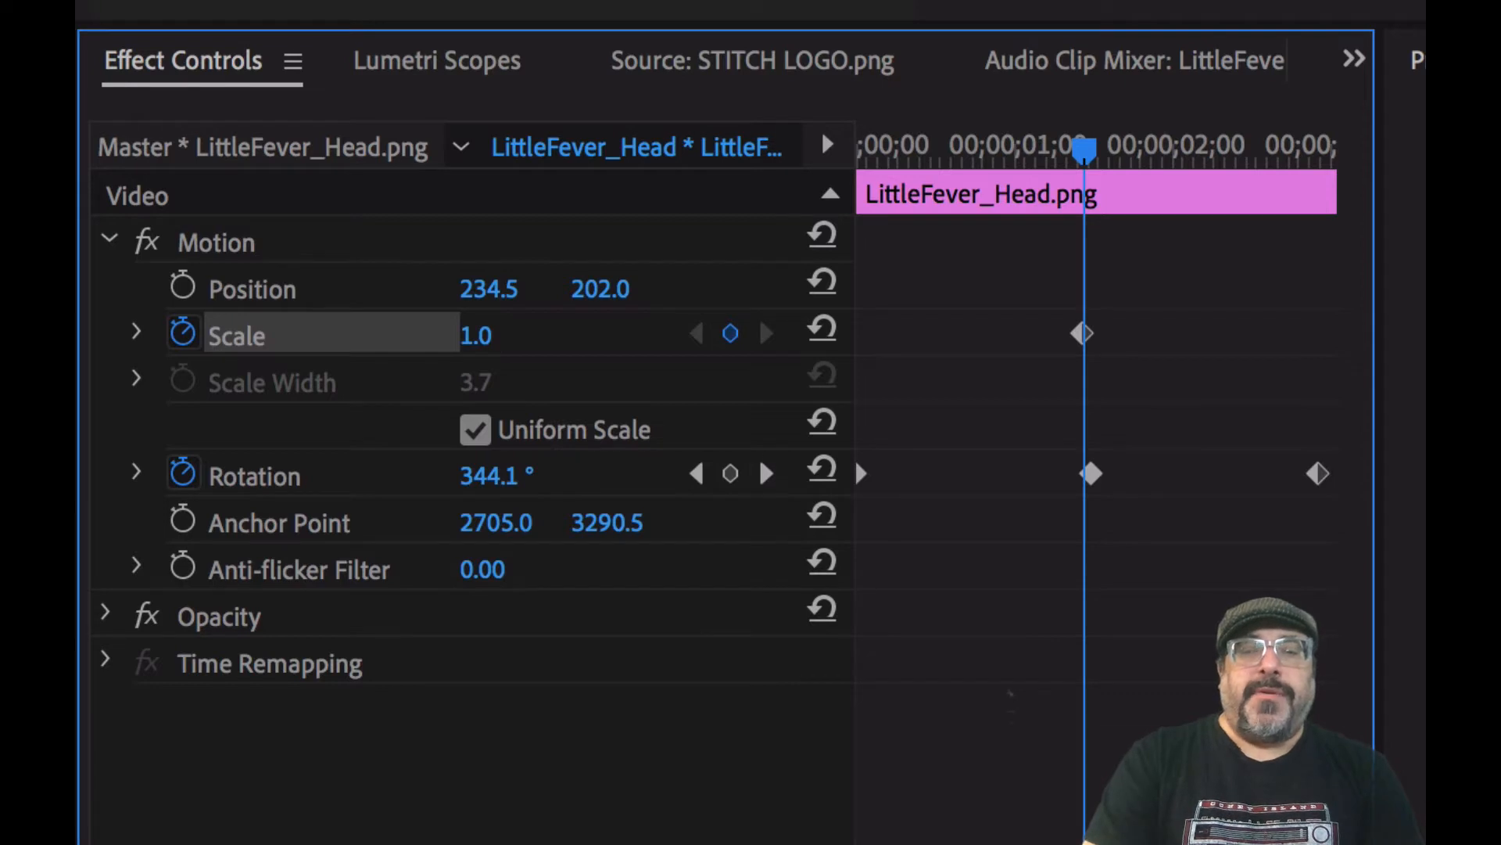
# Add a Scale keyframe of 4.0 at the start of the LittleFever_Head clip.
pyautogui.moveTo(1085, 150); pyautogui.dragTo(1316, 150)
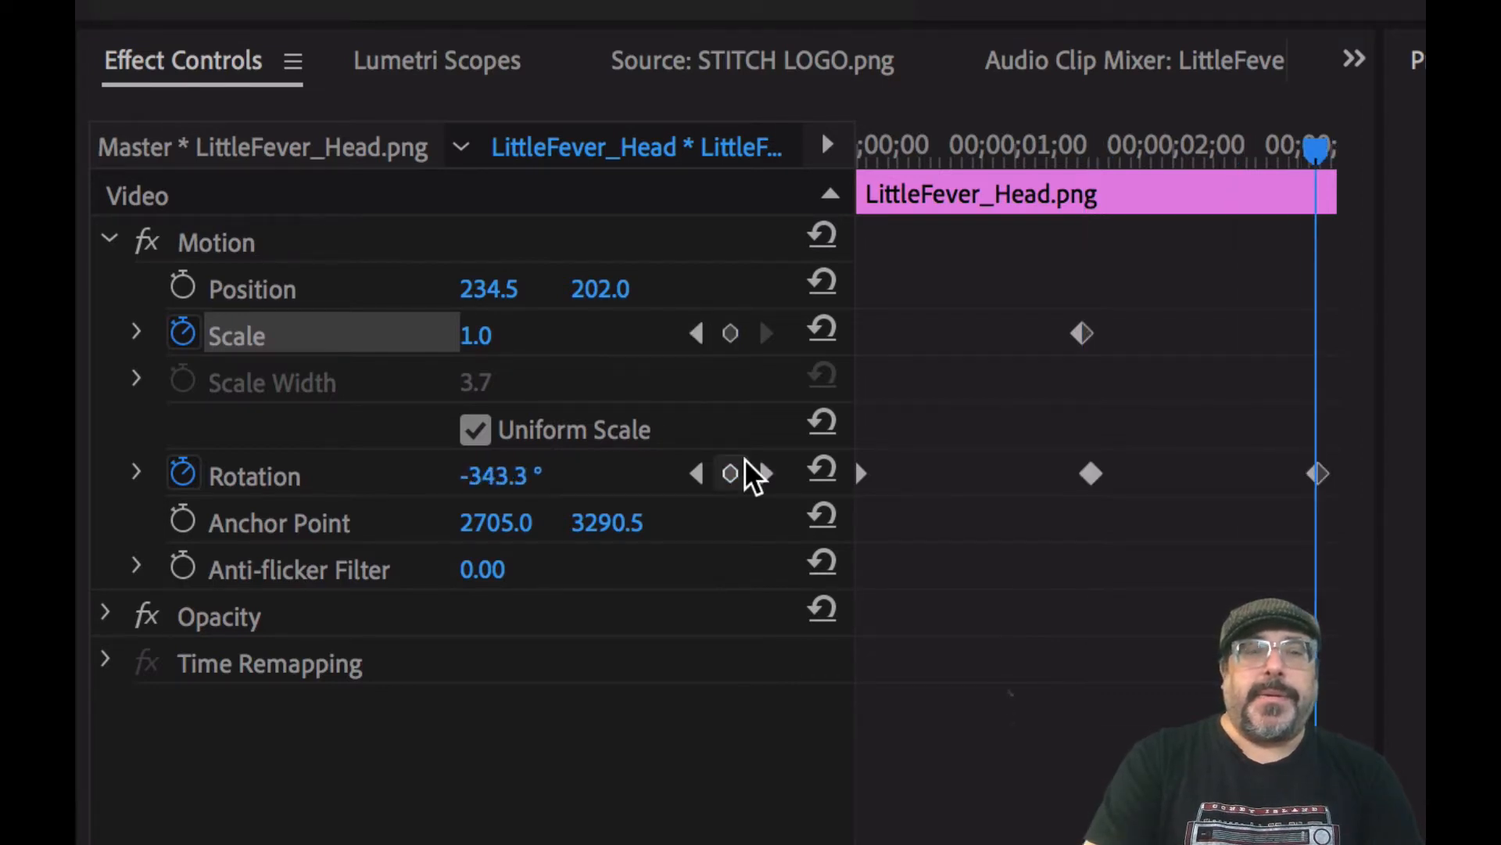
pyautogui.click(467, 337)
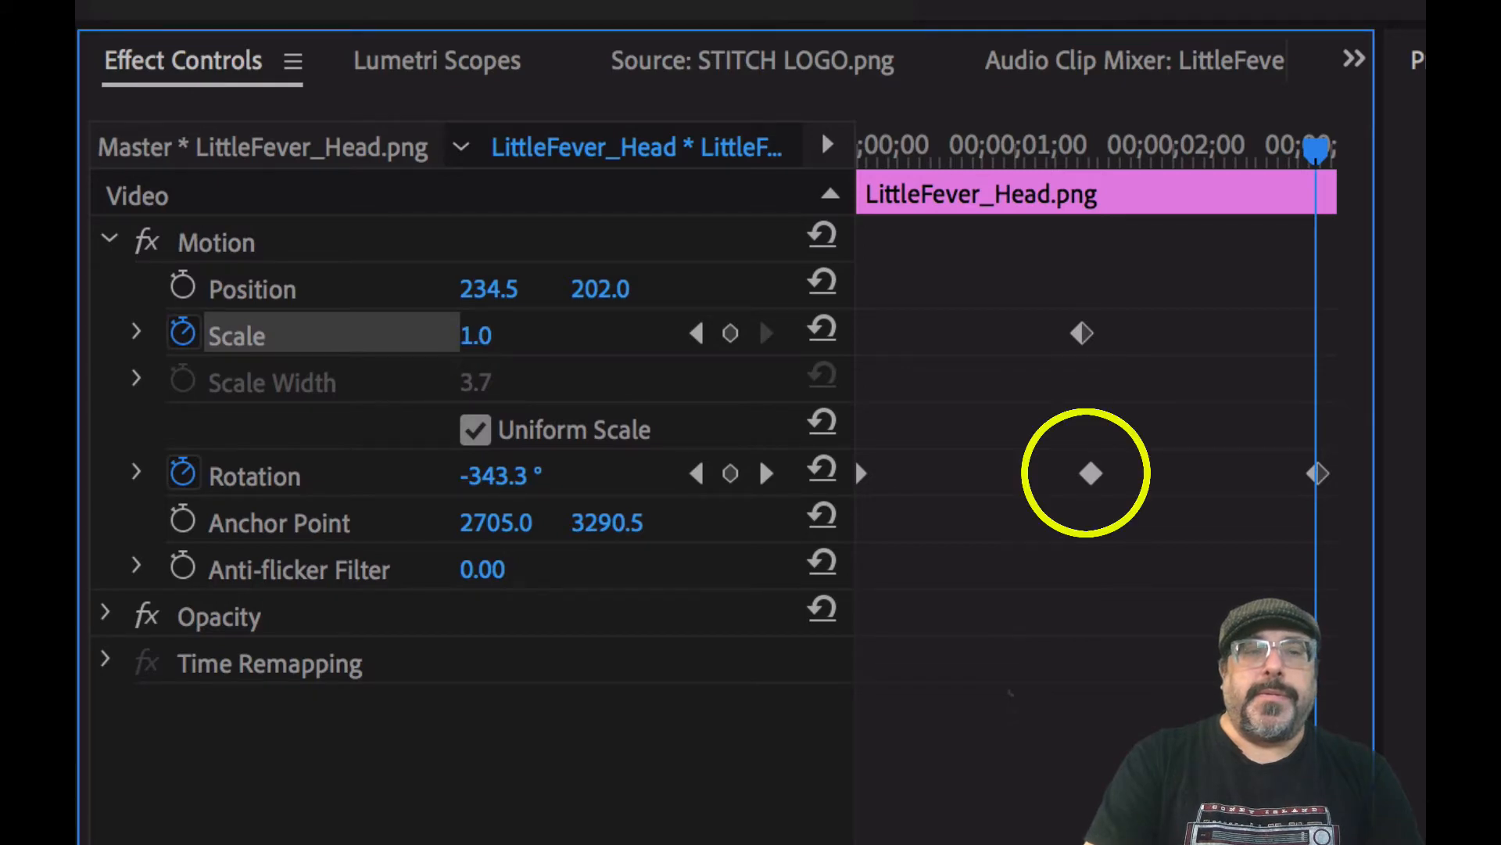
pyautogui.moveTo(978, 841); pyautogui.dragTo(860, 841)
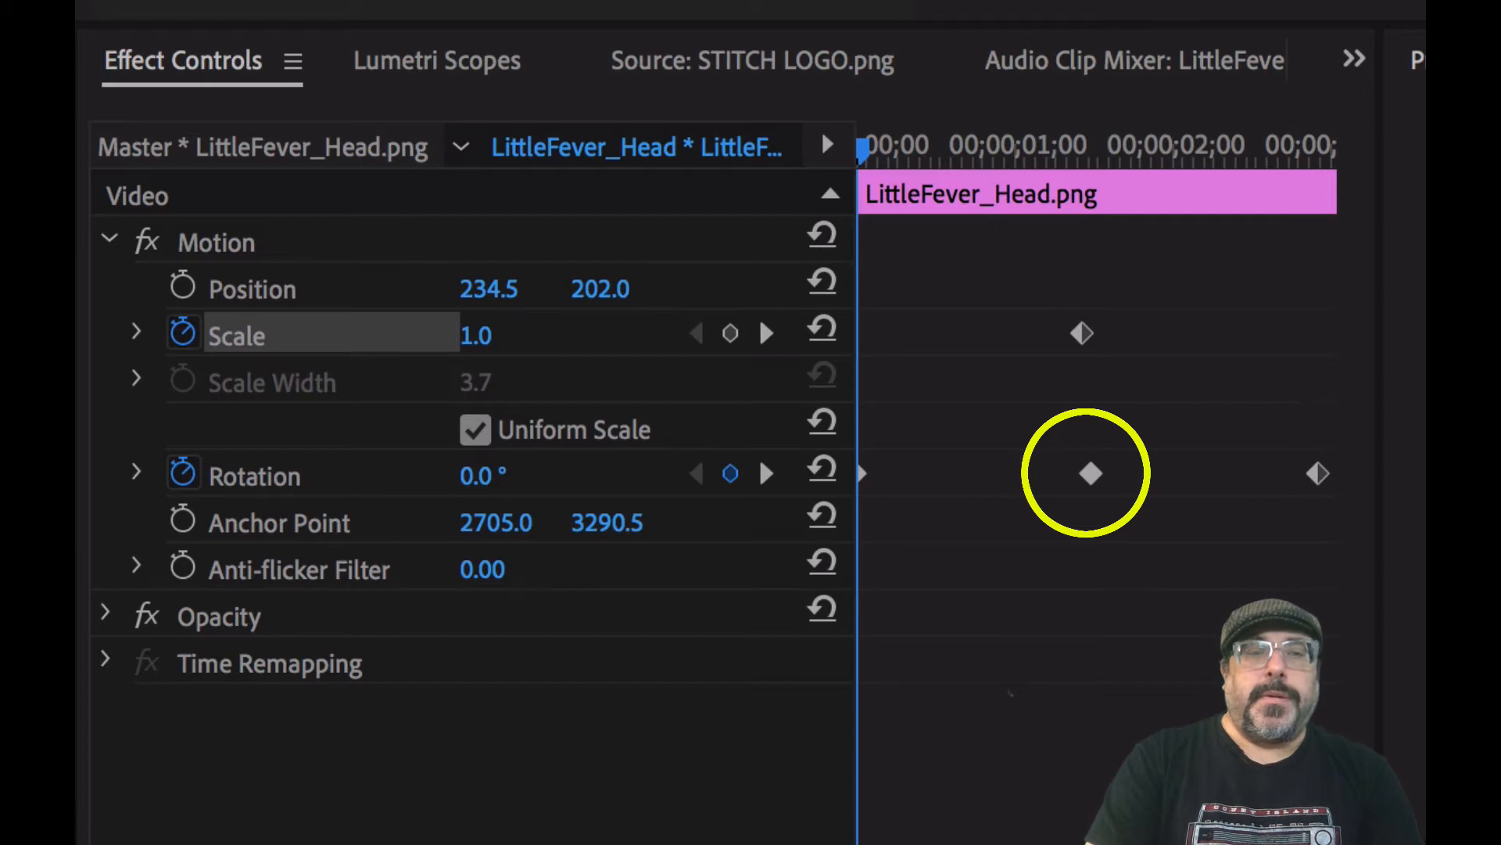
pyautogui.press('space')
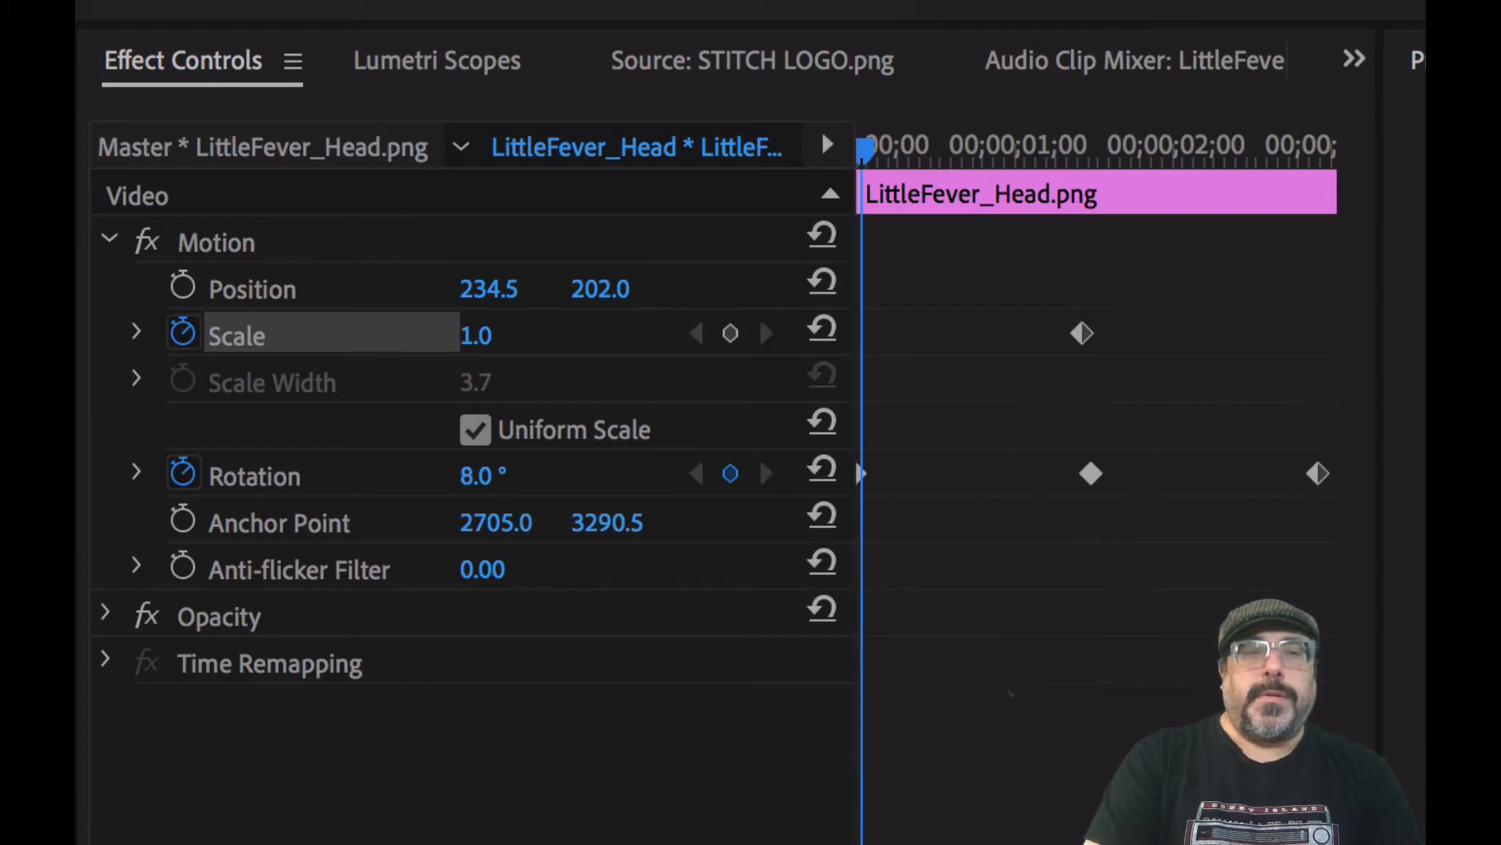
pyautogui.moveTo(915, 757); pyautogui.dragTo(843, 757)
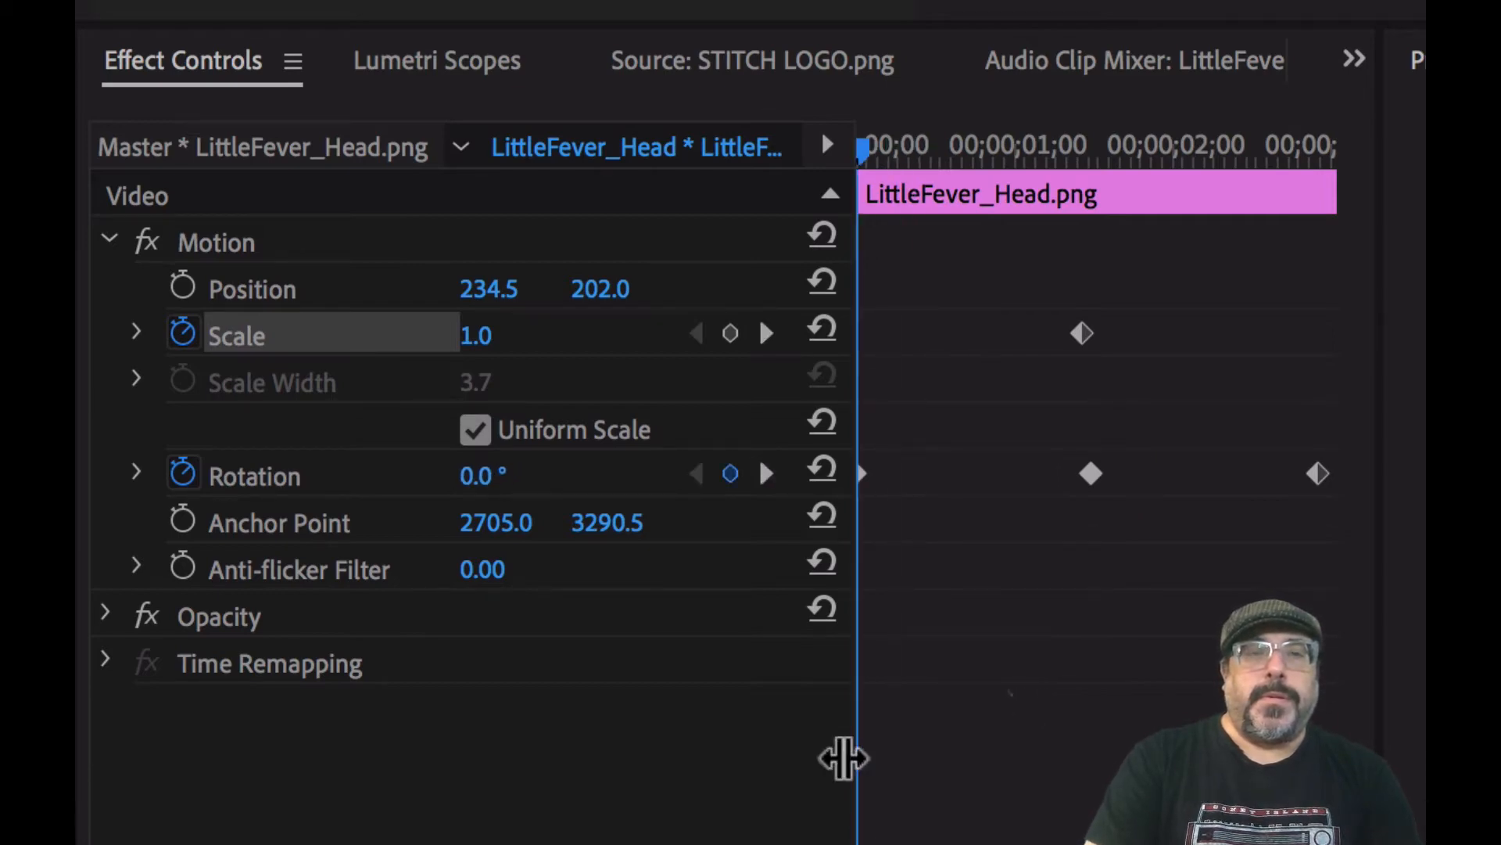
pyautogui.click(462, 344)
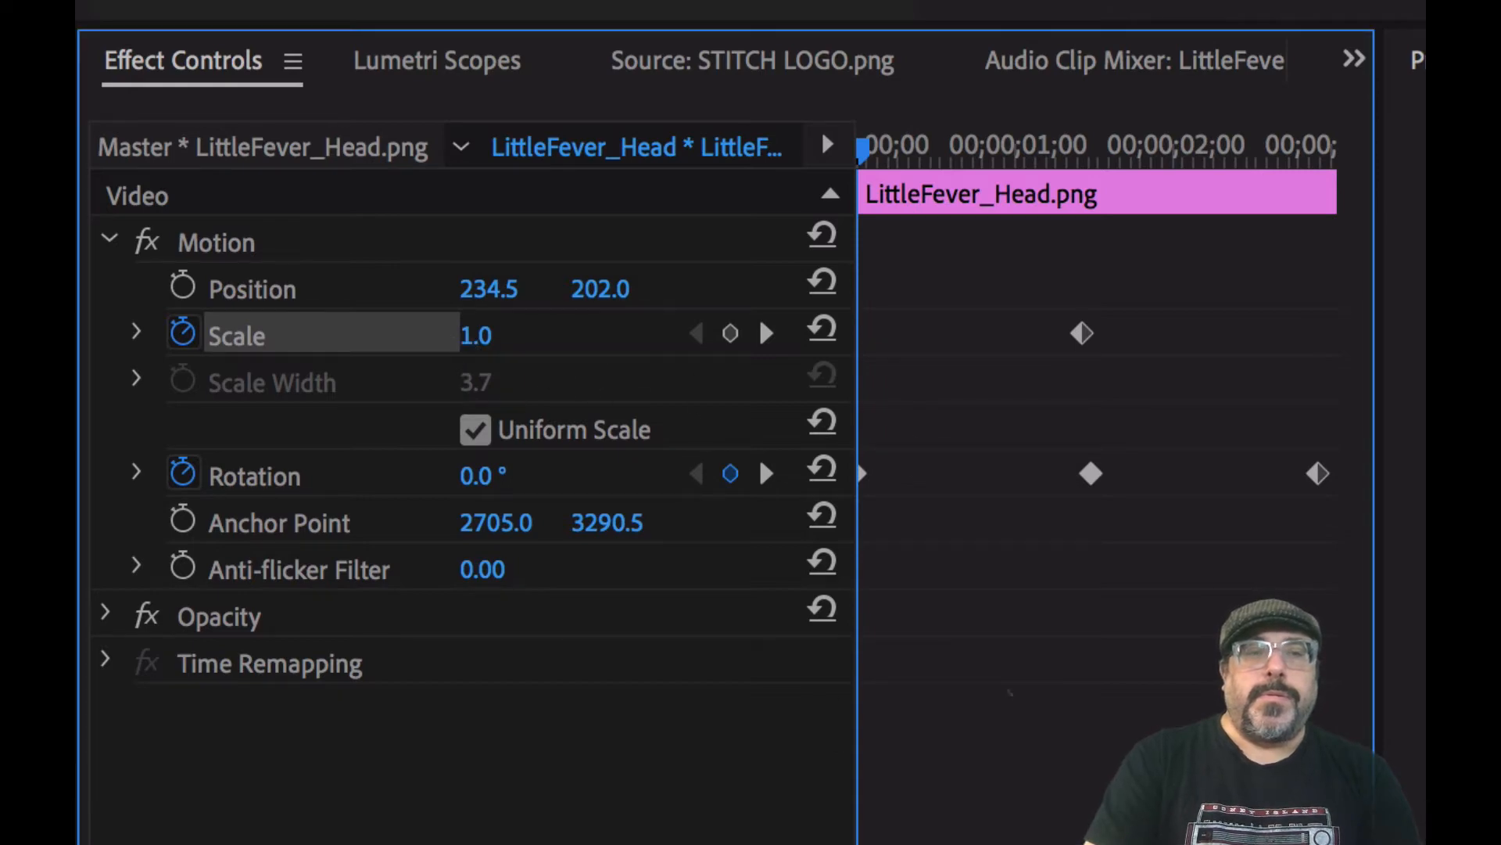
pyautogui.write('28')
pyautogui.press('Return')
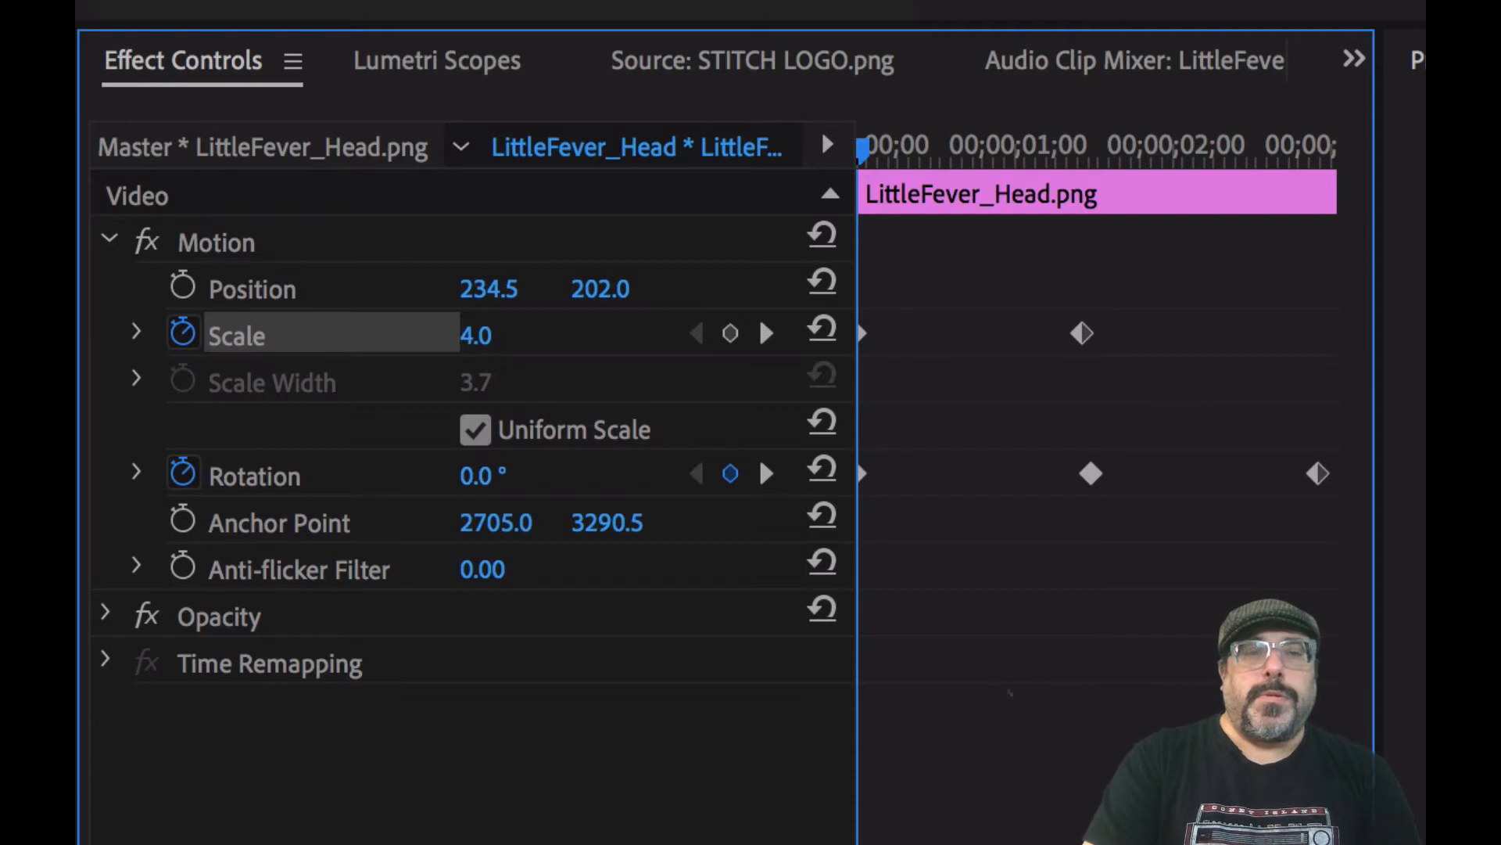
pyautogui.moveTo(502, 337); pyautogui.dragTo(522, 336)
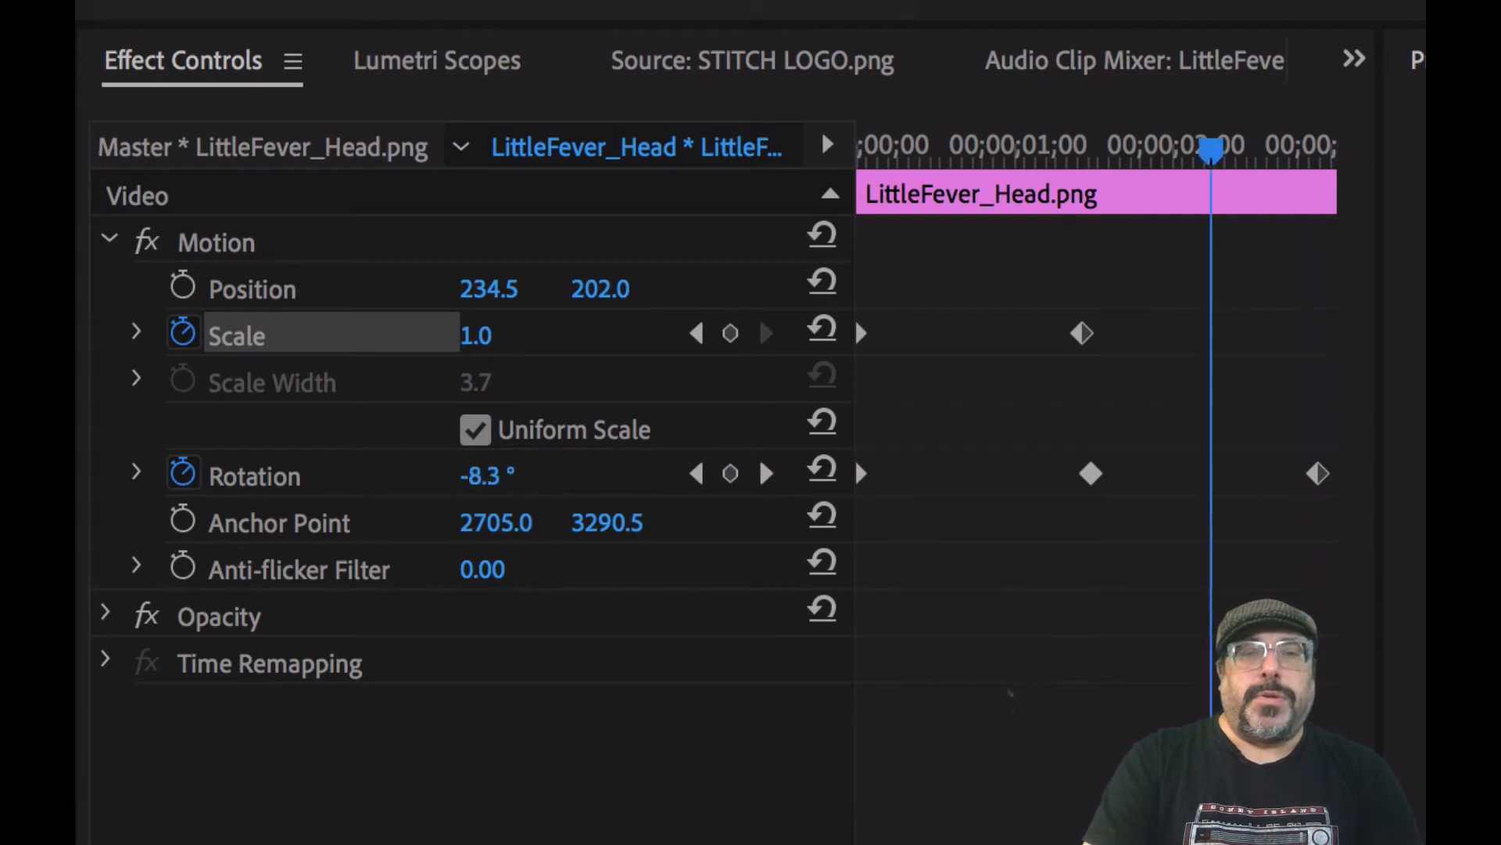
# Add a Scale keyframe of 4.0 at the clip's end, near the last Rotation keyframe.
pyautogui.press('Right')
pyautogui.press('Right')
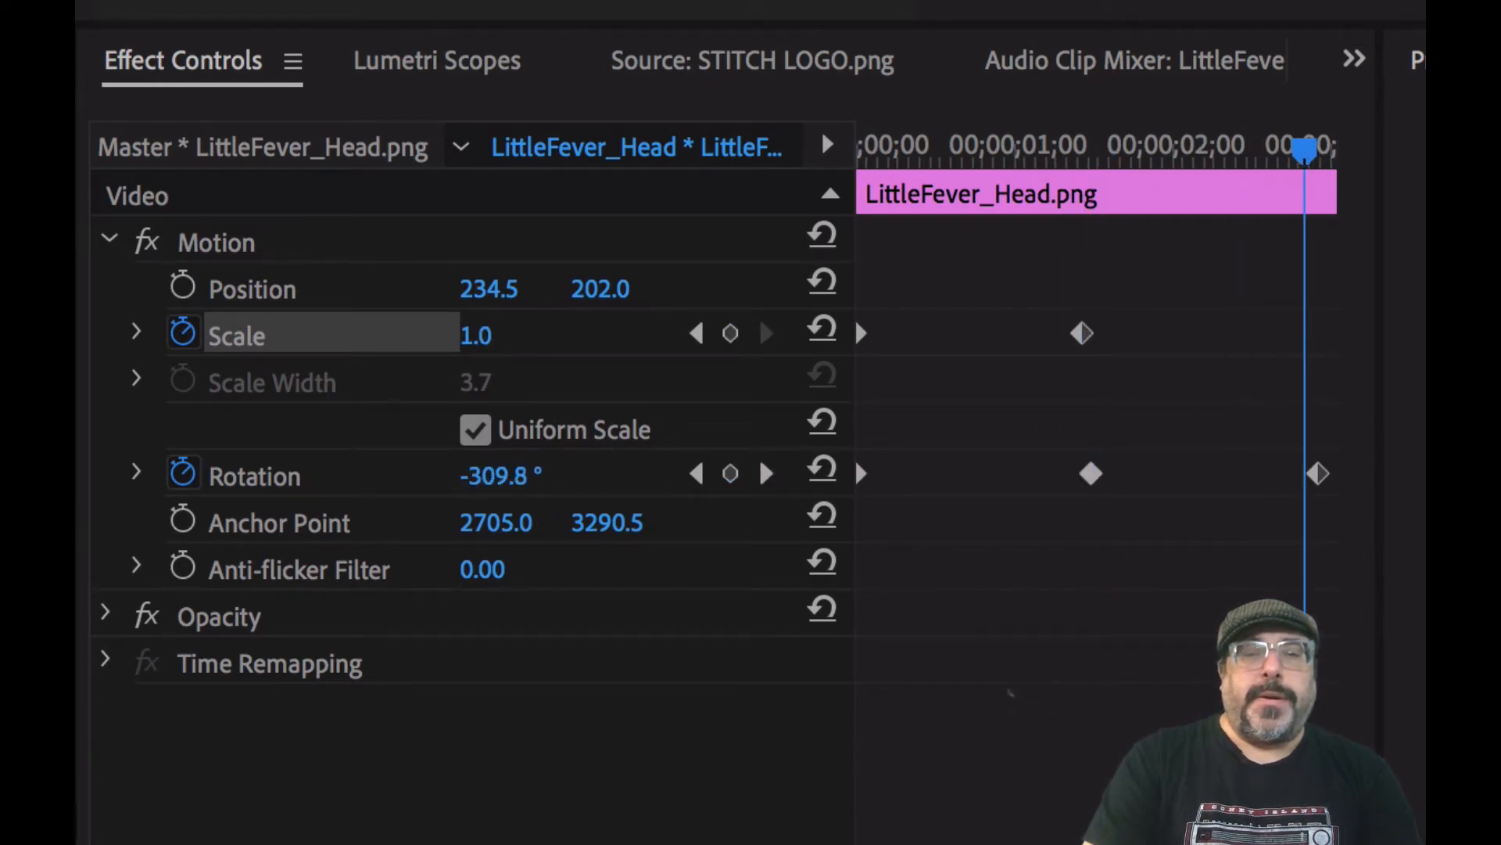
pyautogui.press('Home')
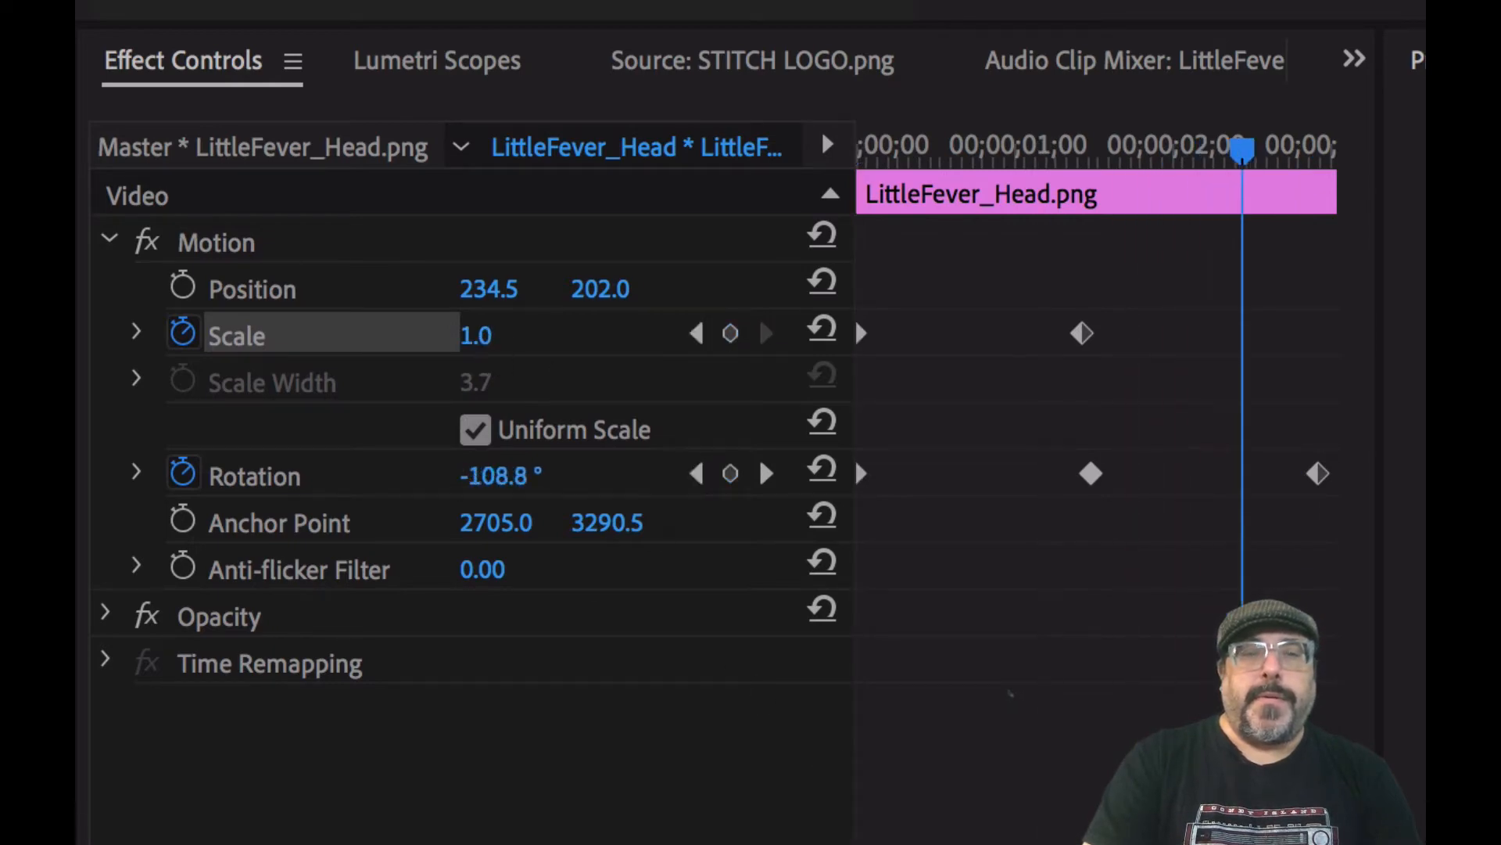
pyautogui.click(472, 336)
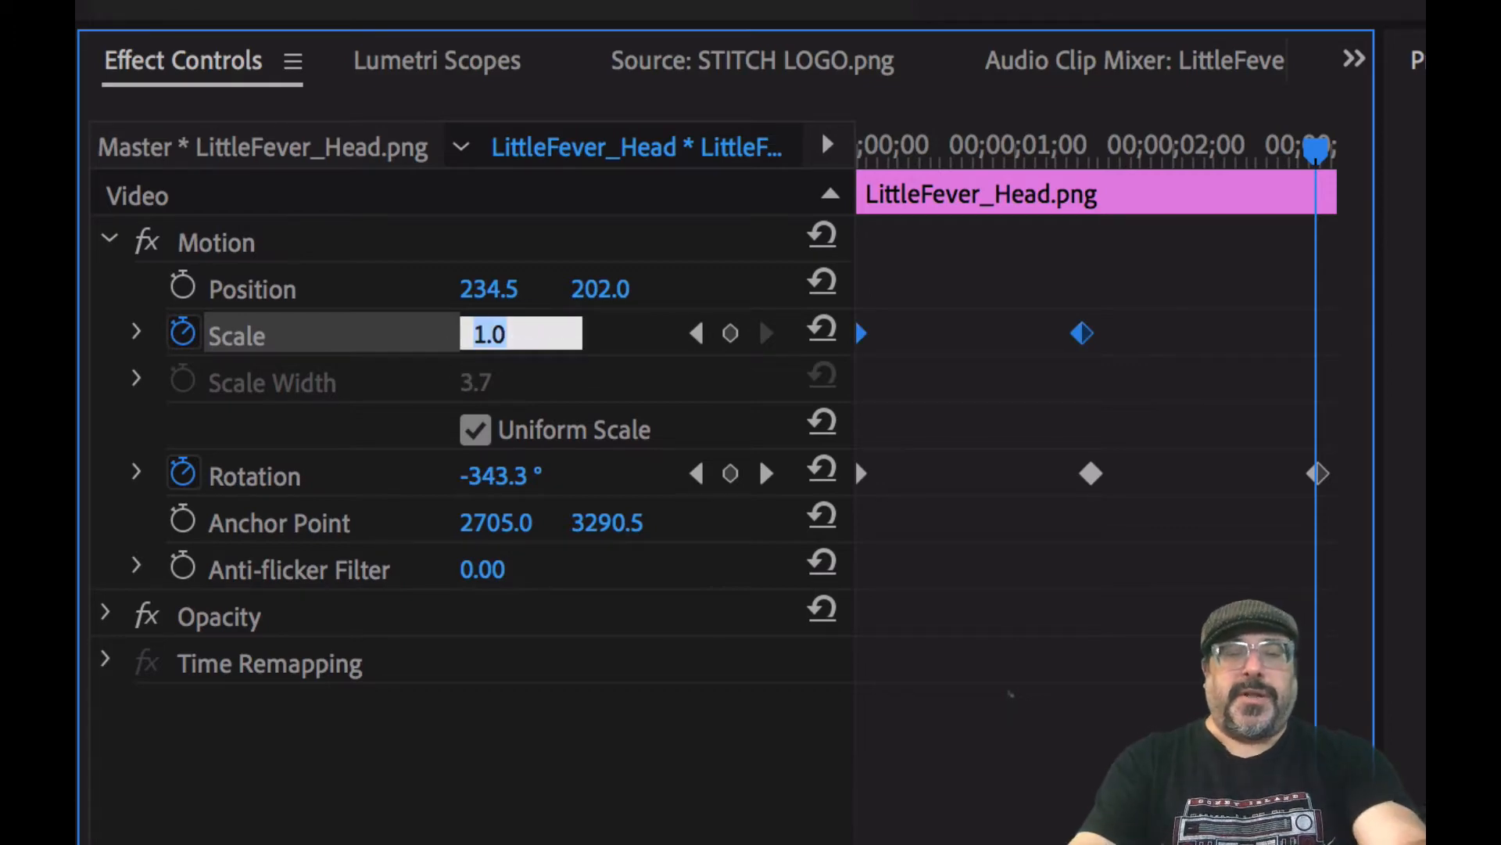
pyautogui.write('4')
pyautogui.press('Return')
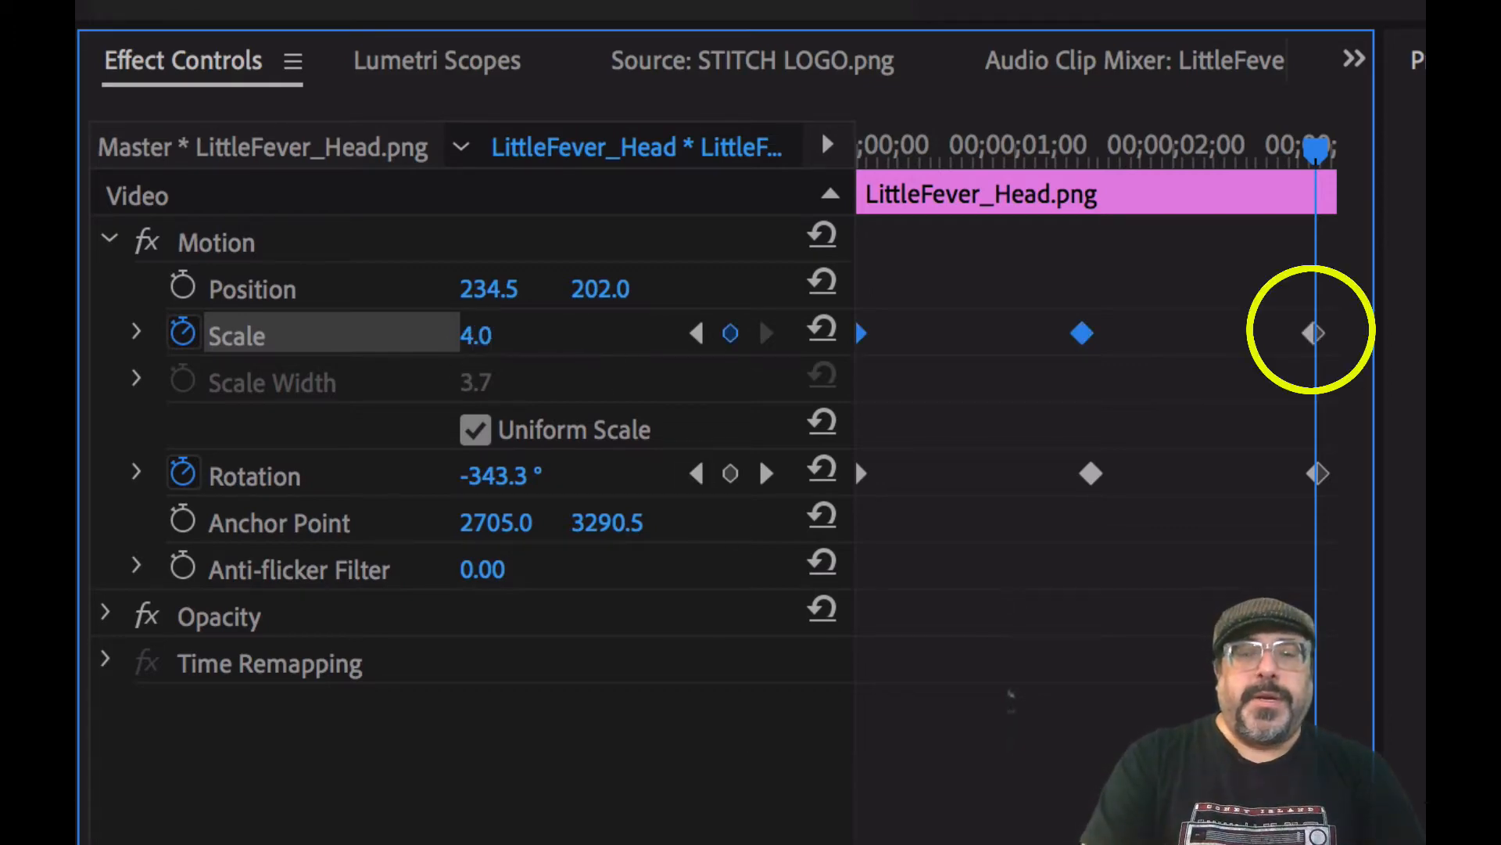
# Play the sequence from the start to review the combined scale and rotation animation.
pyautogui.press('Home')
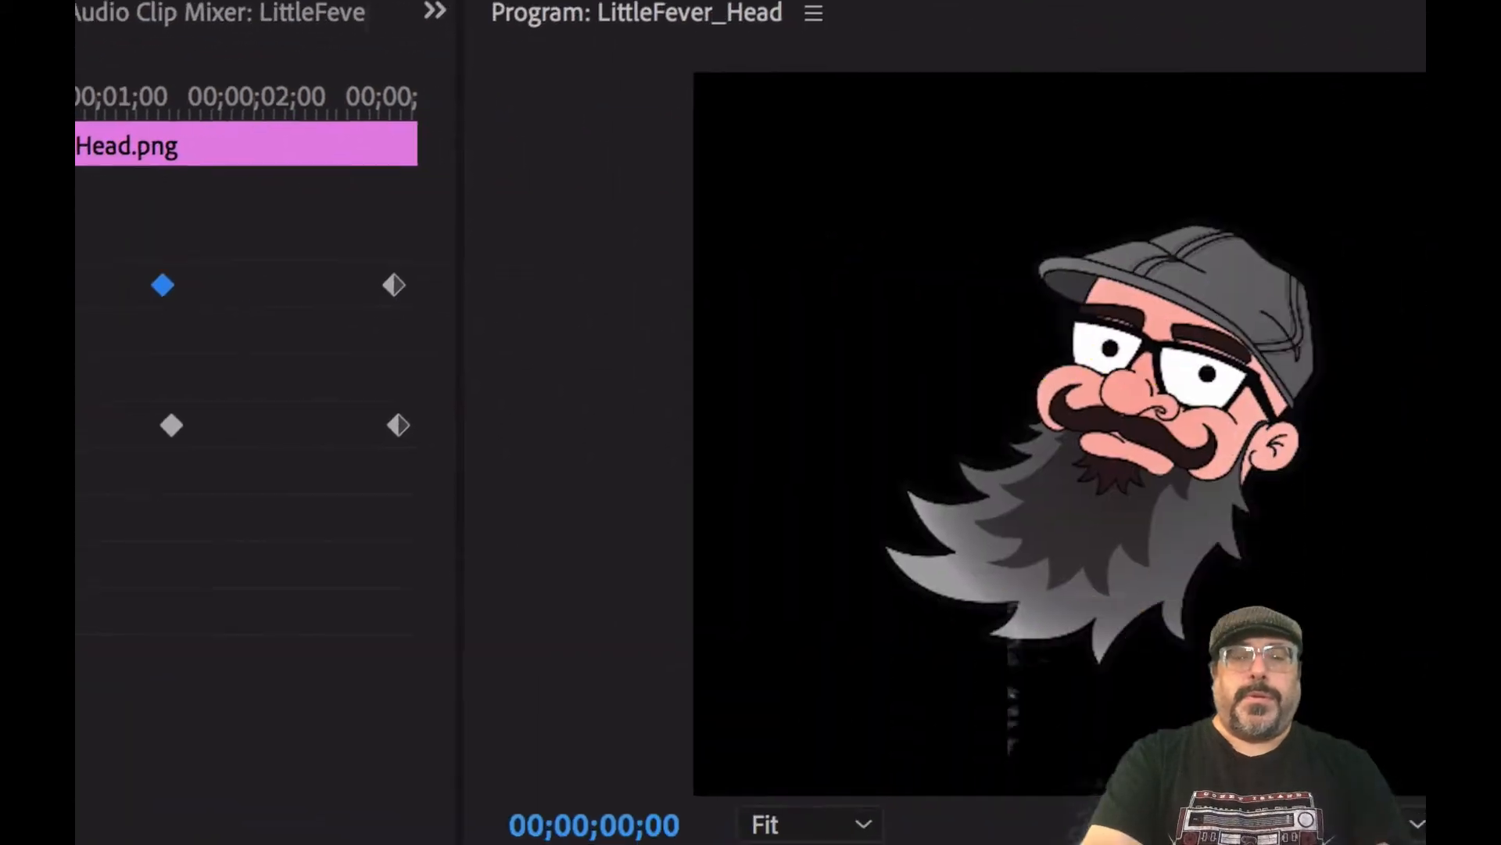
pyautogui.press('Right')
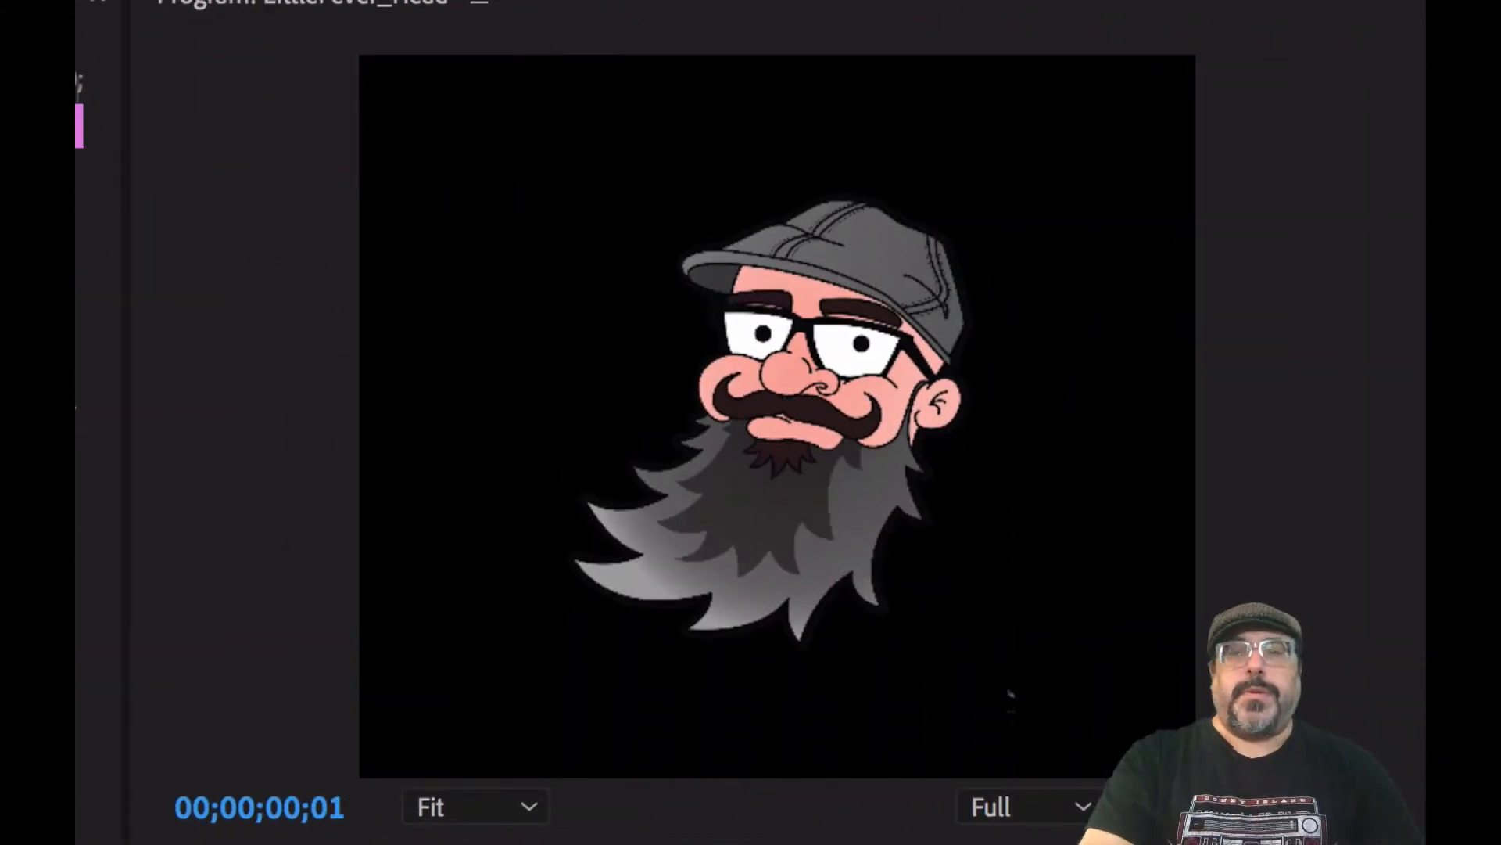
pyautogui.press('space')
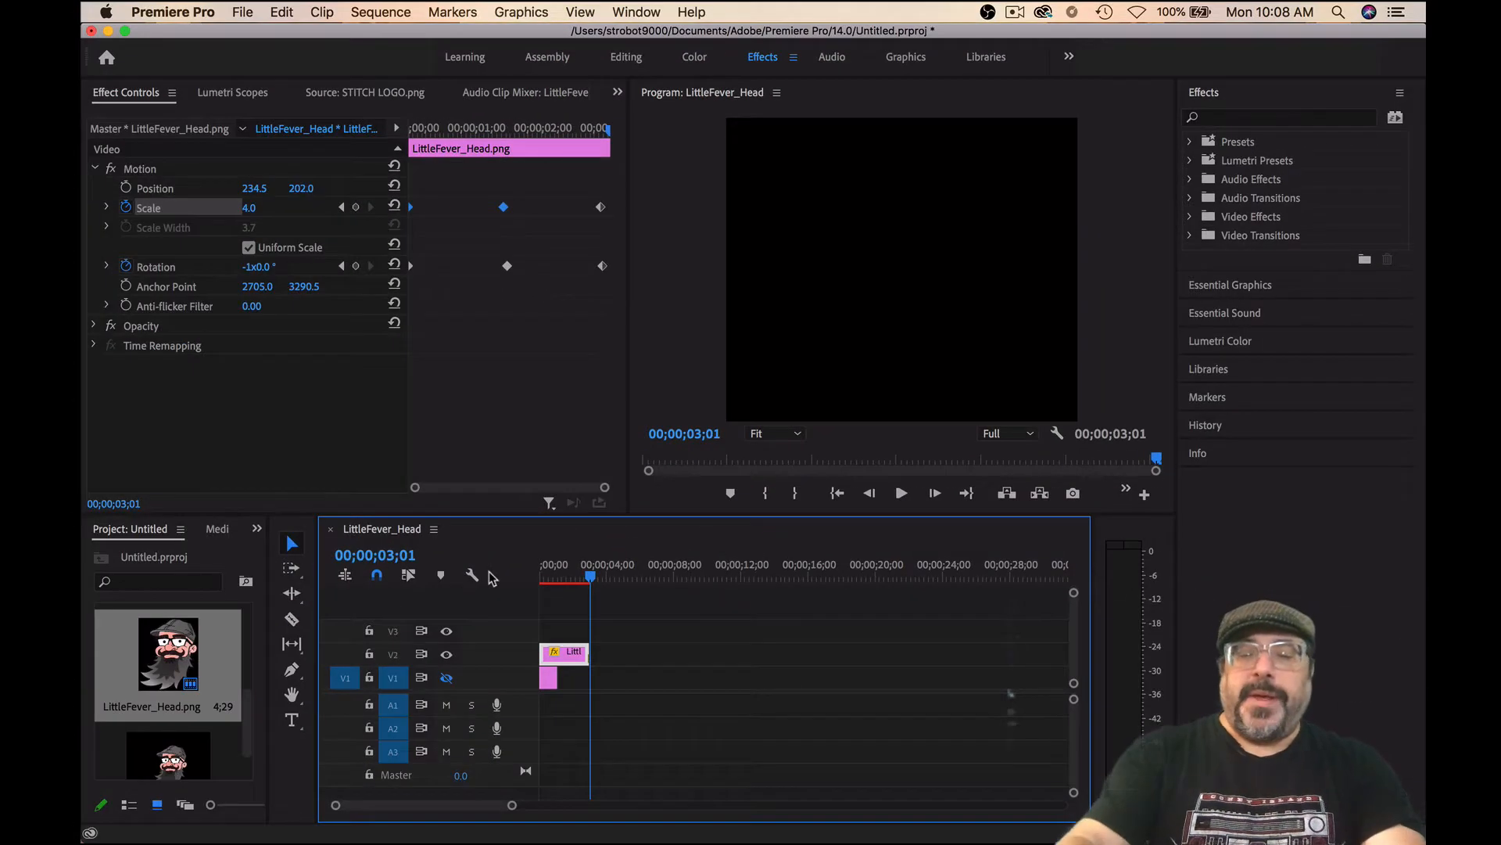
# Open the sequence's export settings, name the output LittleFever_Head_2 in the LOGOS folder, and check the alpha depth option.
pyautogui.press('super+m')
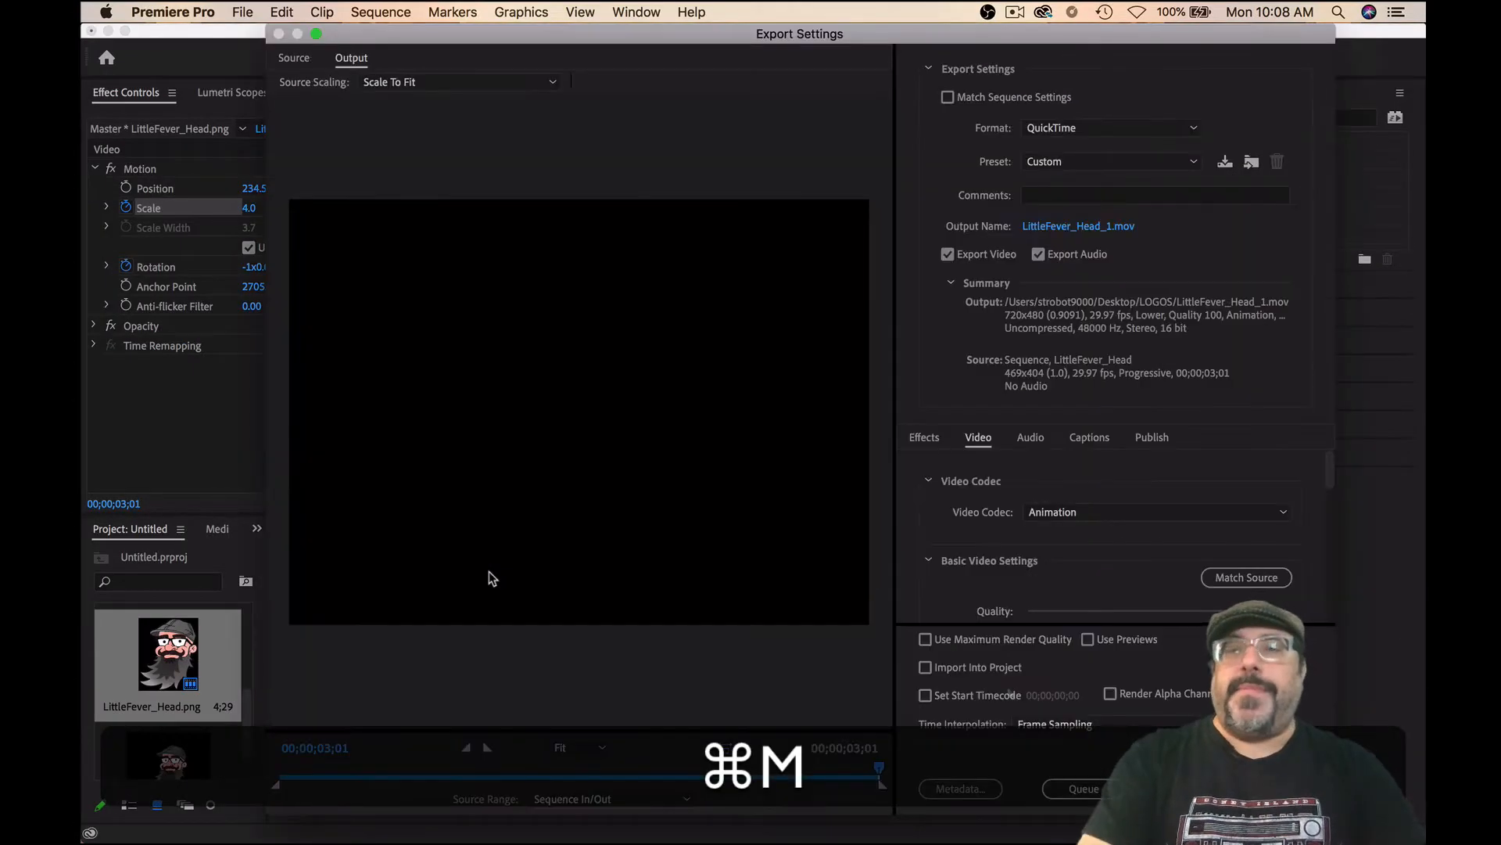
pyautogui.click(1081, 227)
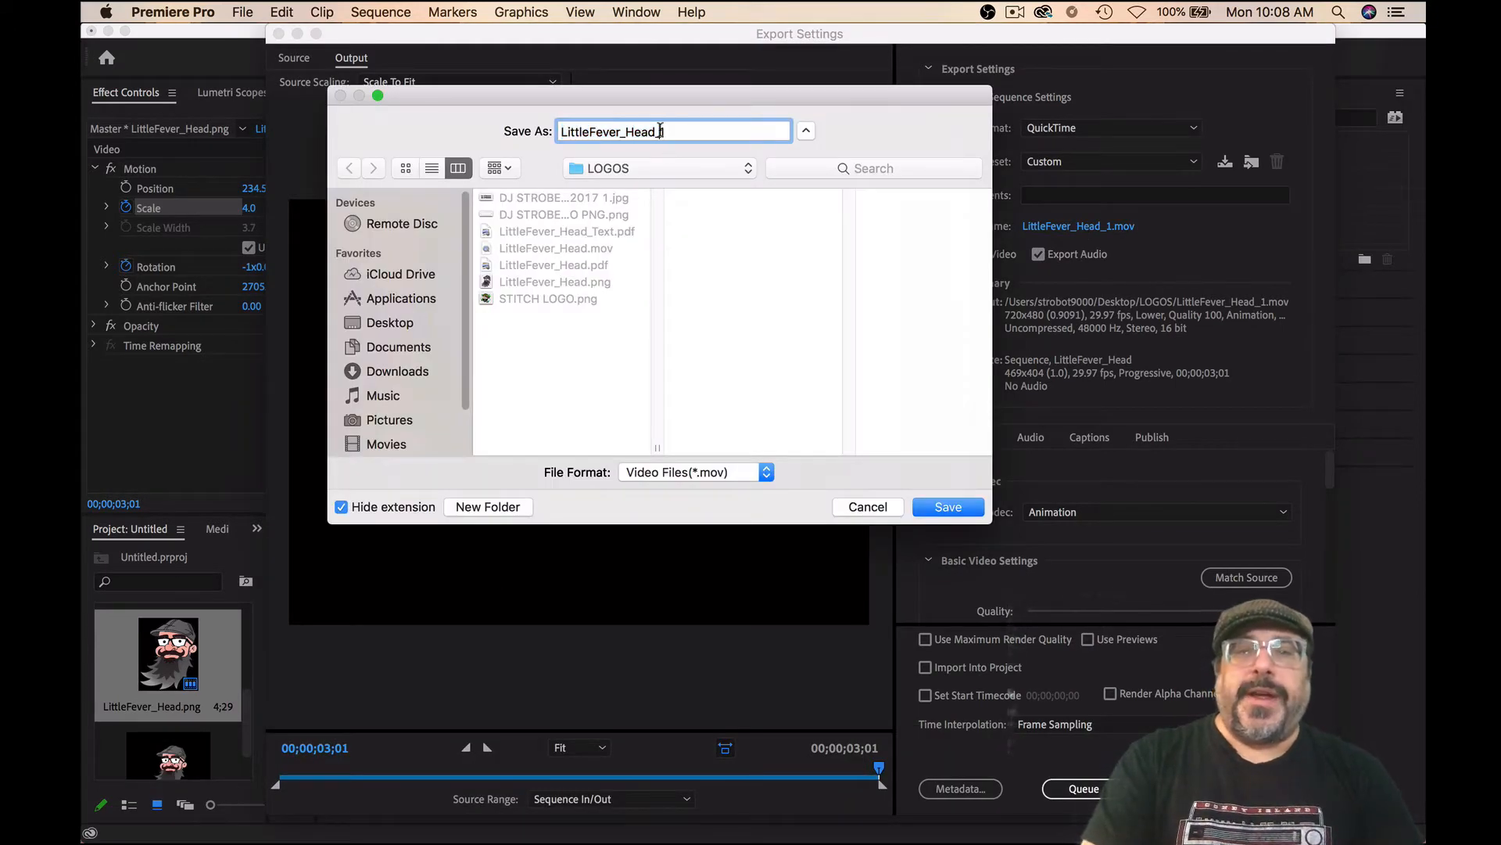
pyautogui.write('2')
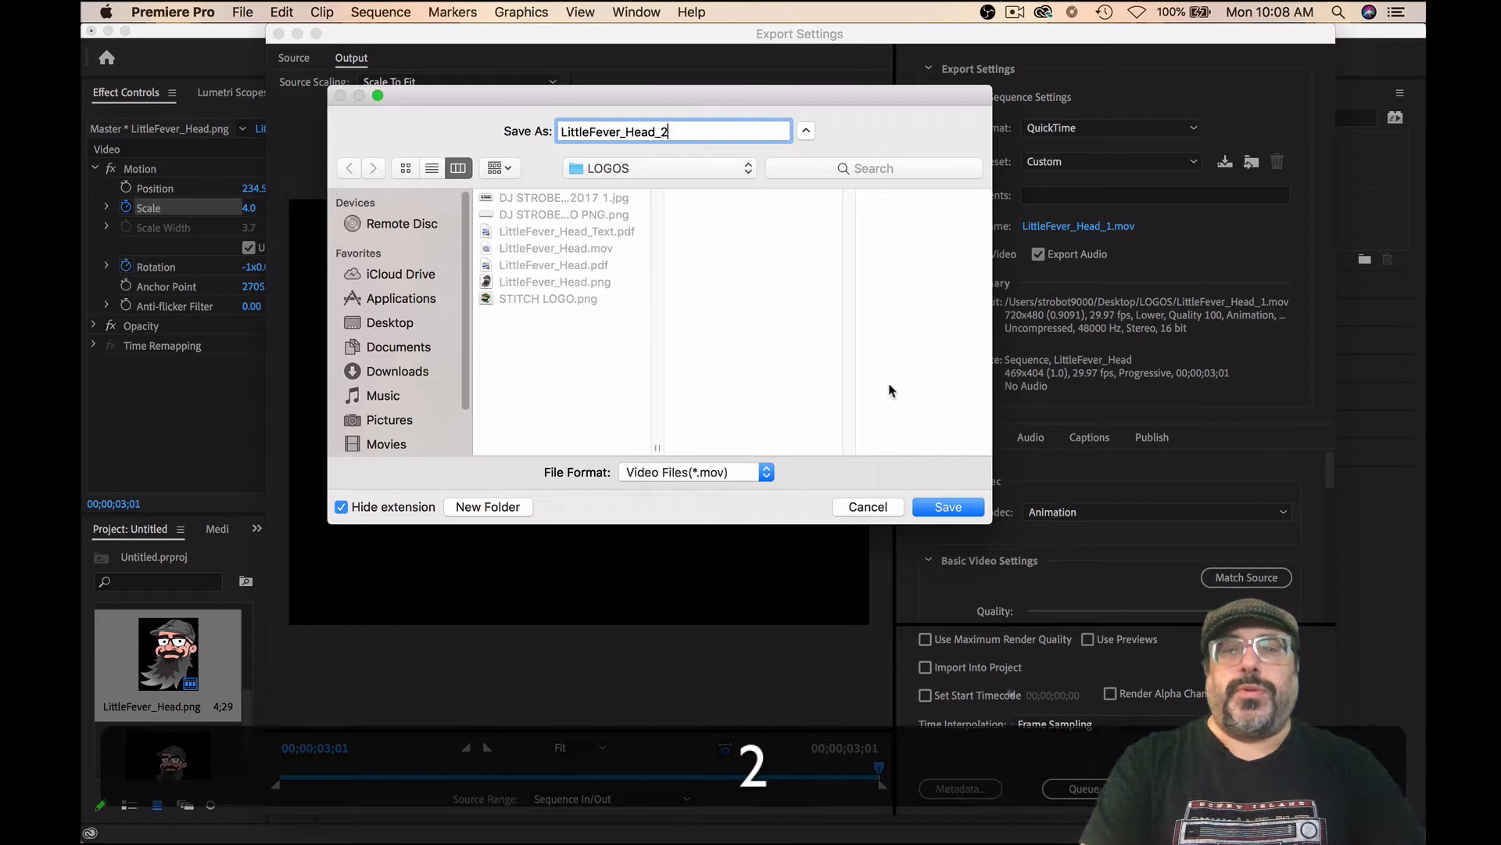
pyautogui.click(949, 507)
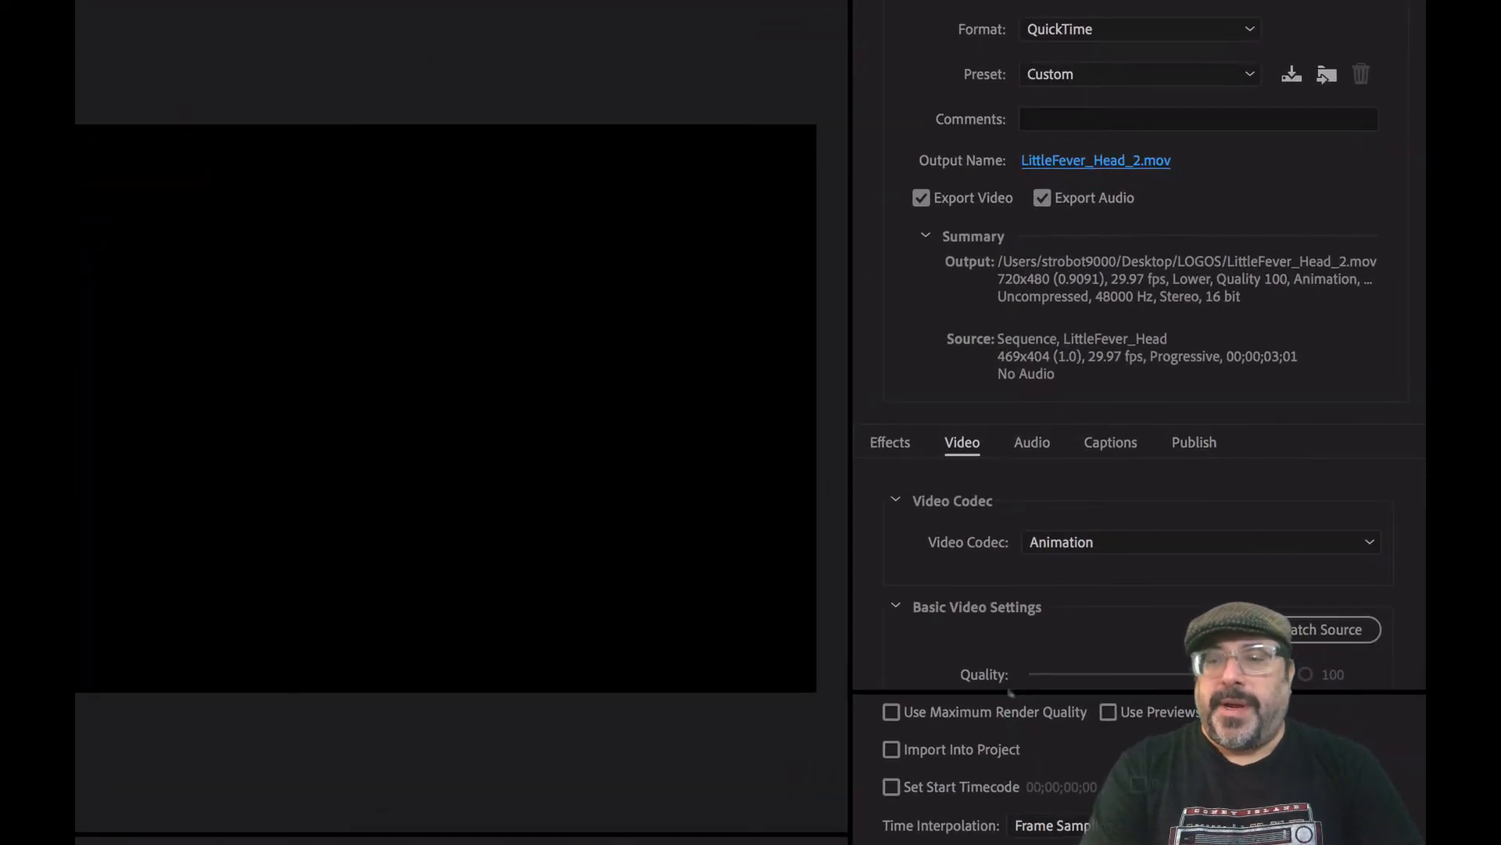
pyautogui.scroll(-10, 1009, 691)
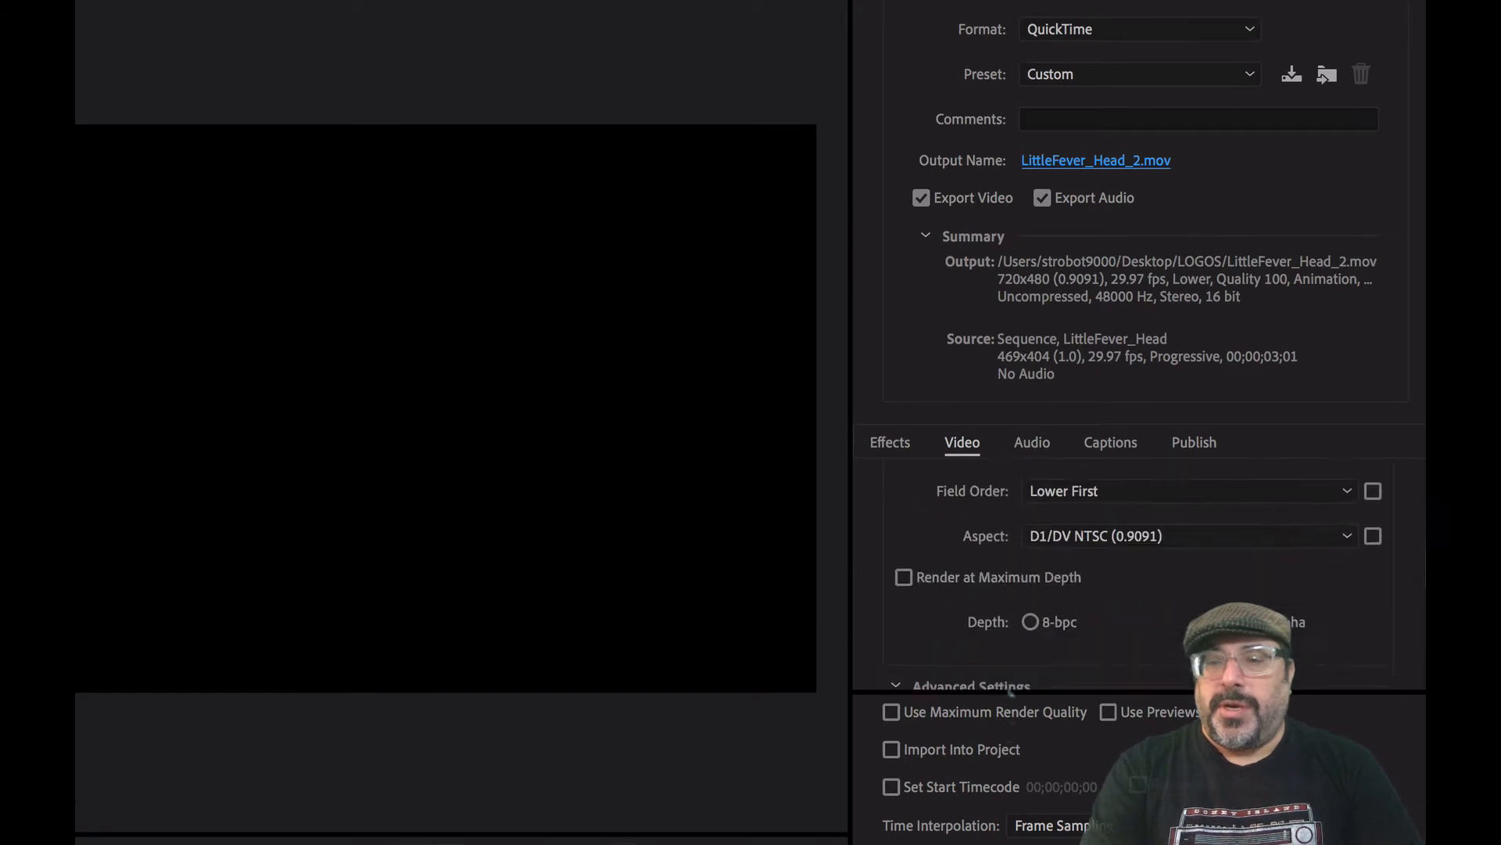
pyautogui.scroll(3, 1009, 691)
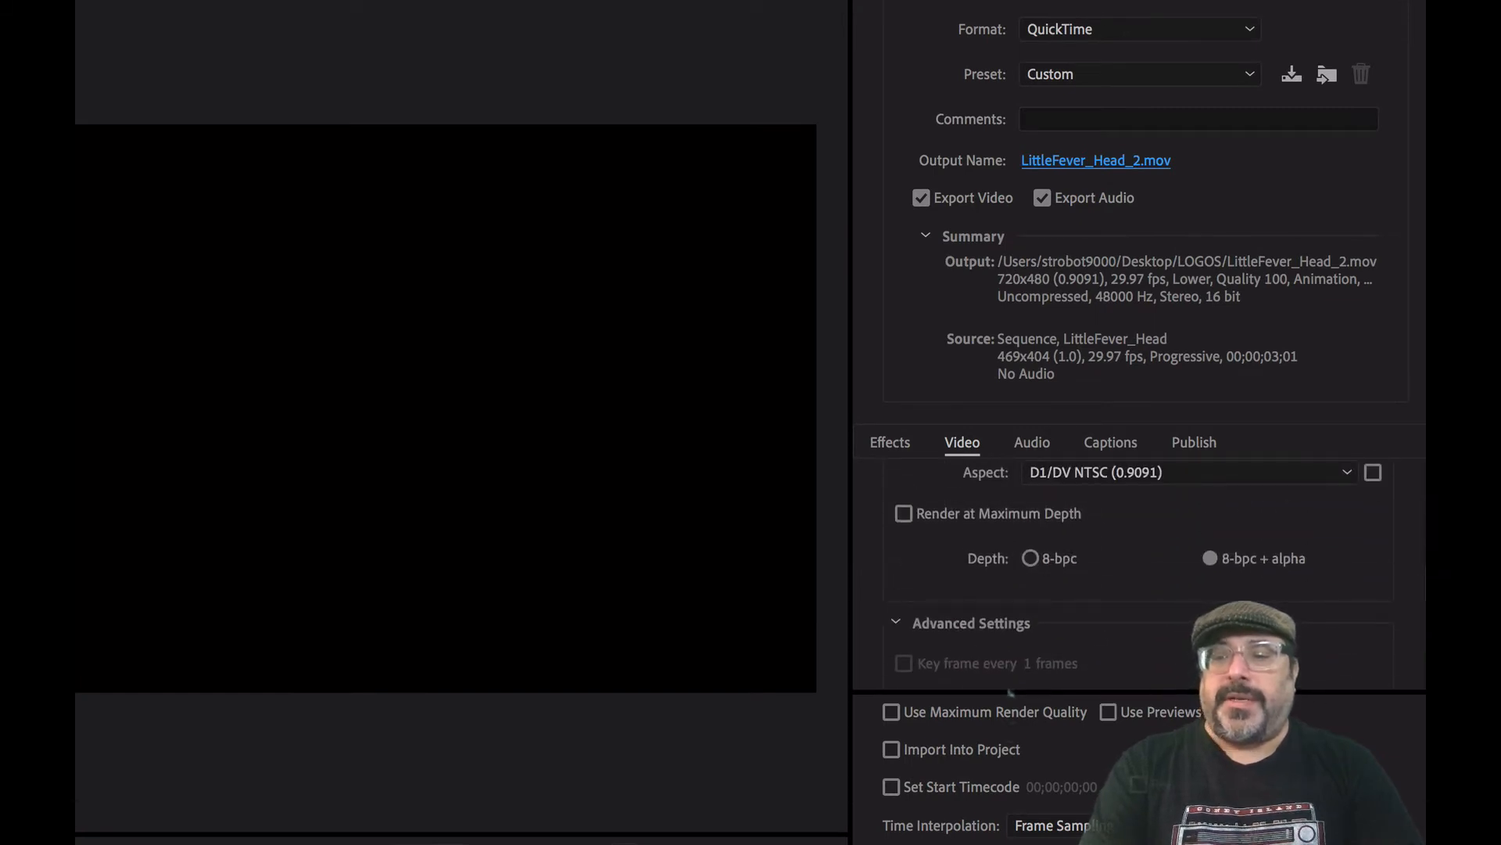
# Run the LittleFever_Head_2 export, switch to OBS and add a new media source named fever 2.
pyautogui.press('Return')
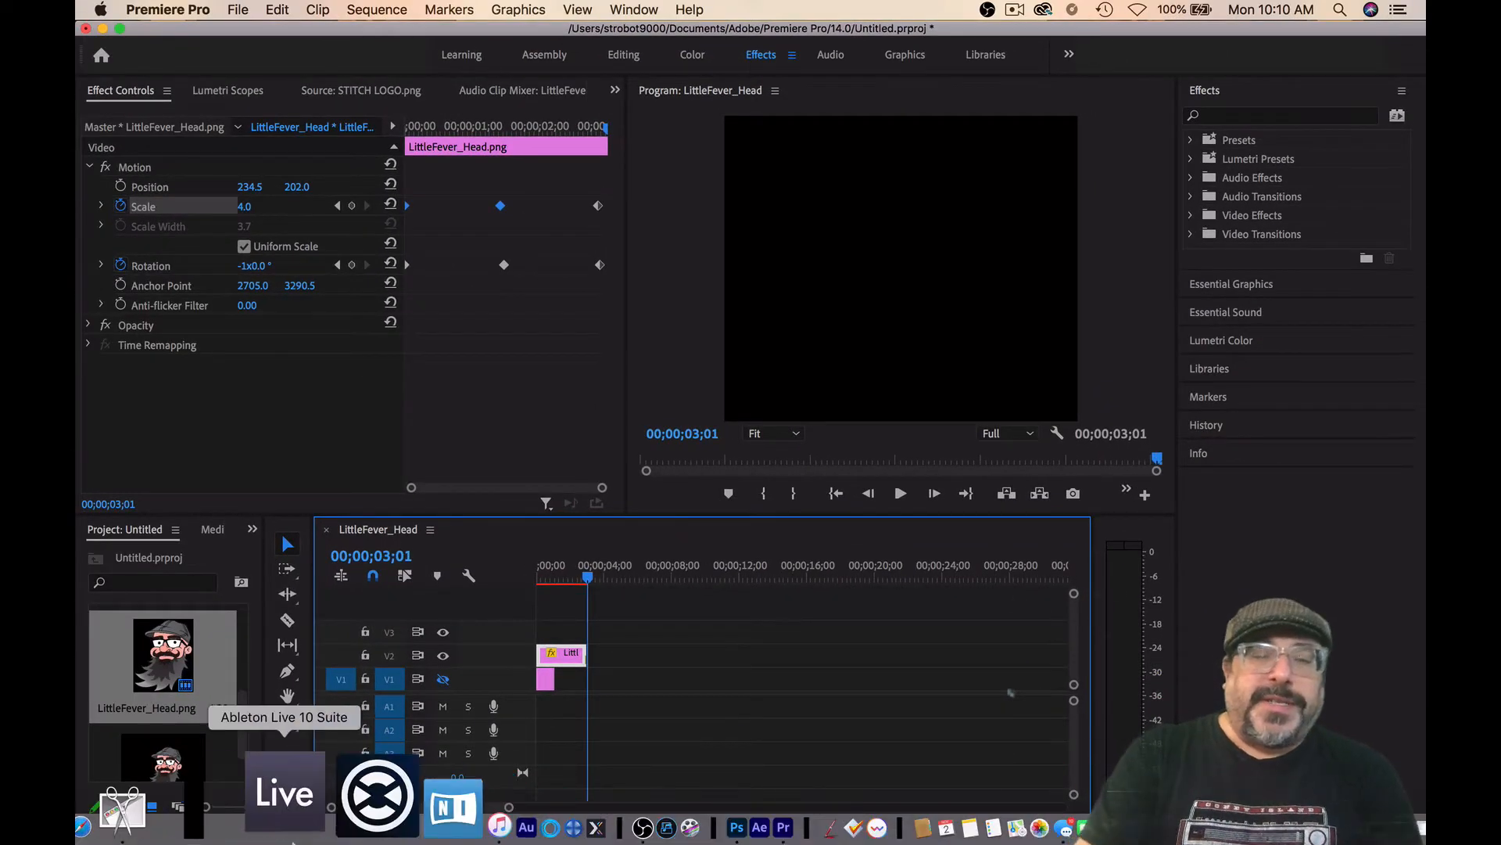
pyautogui.click(501, 787)
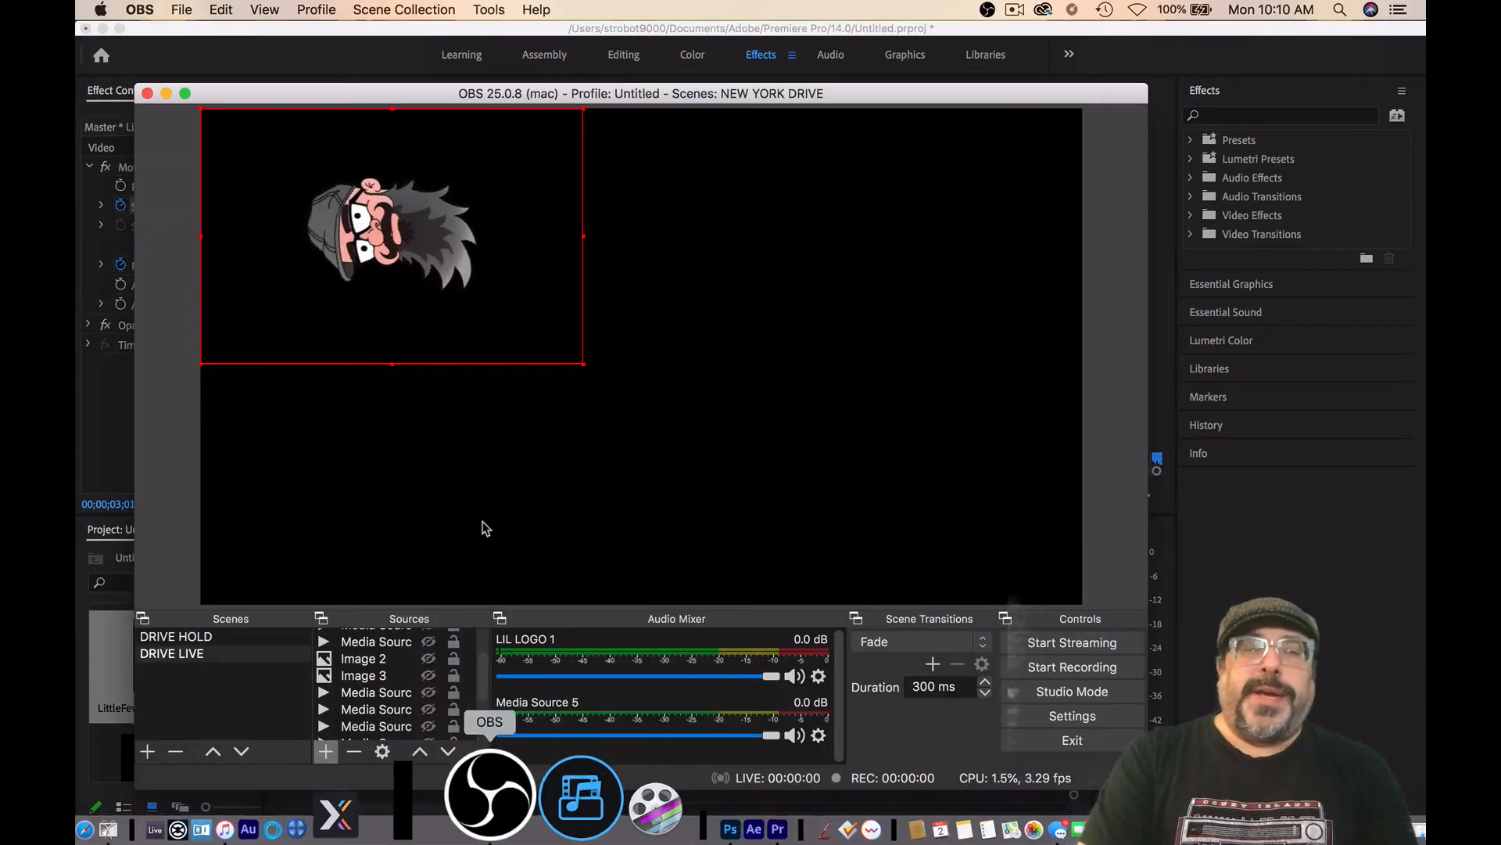
pyautogui.click(325, 754)
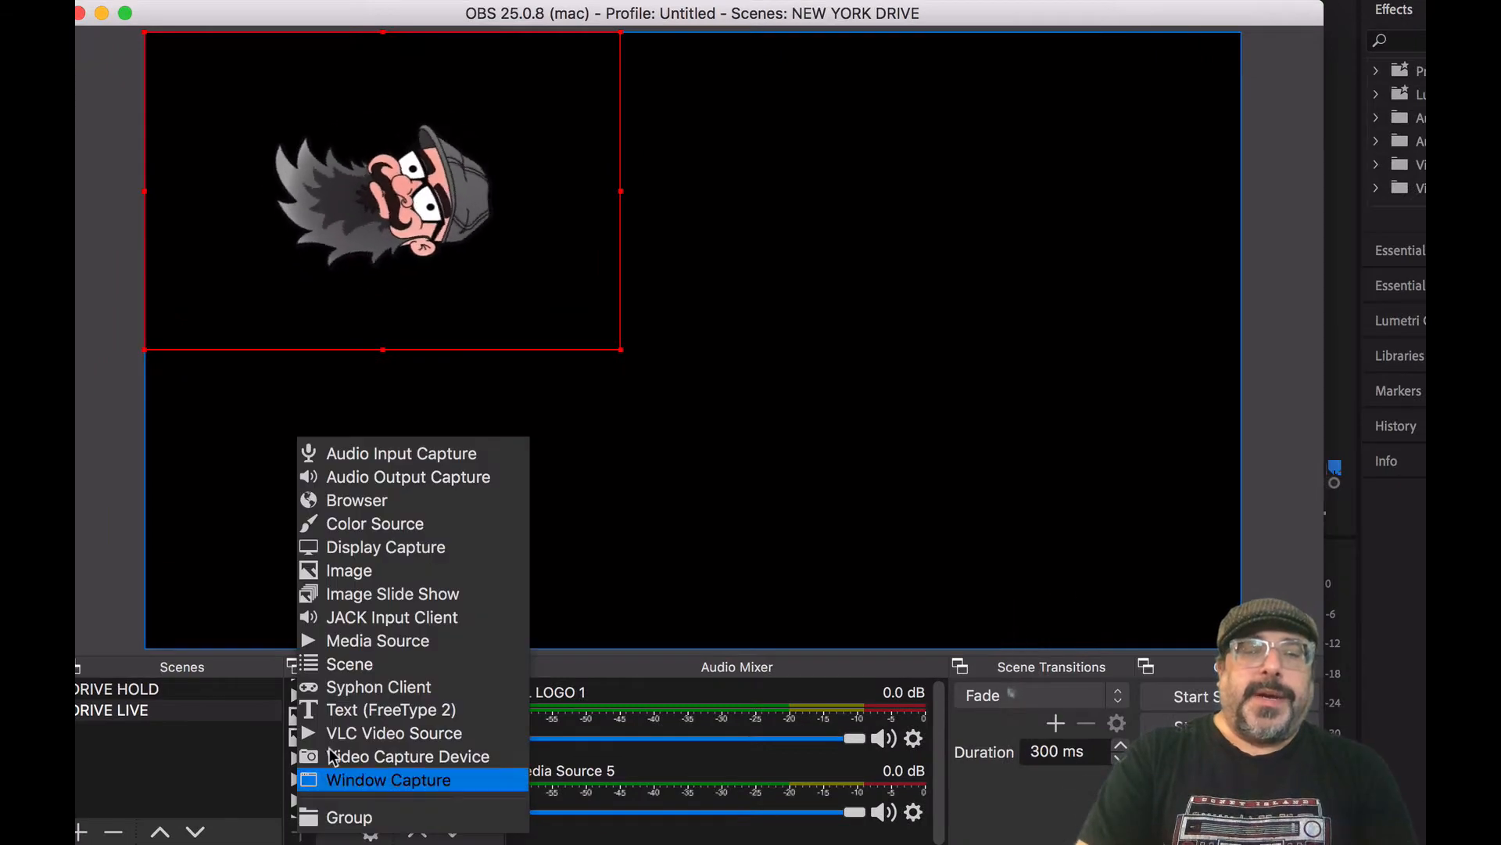
pyautogui.click(344, 641)
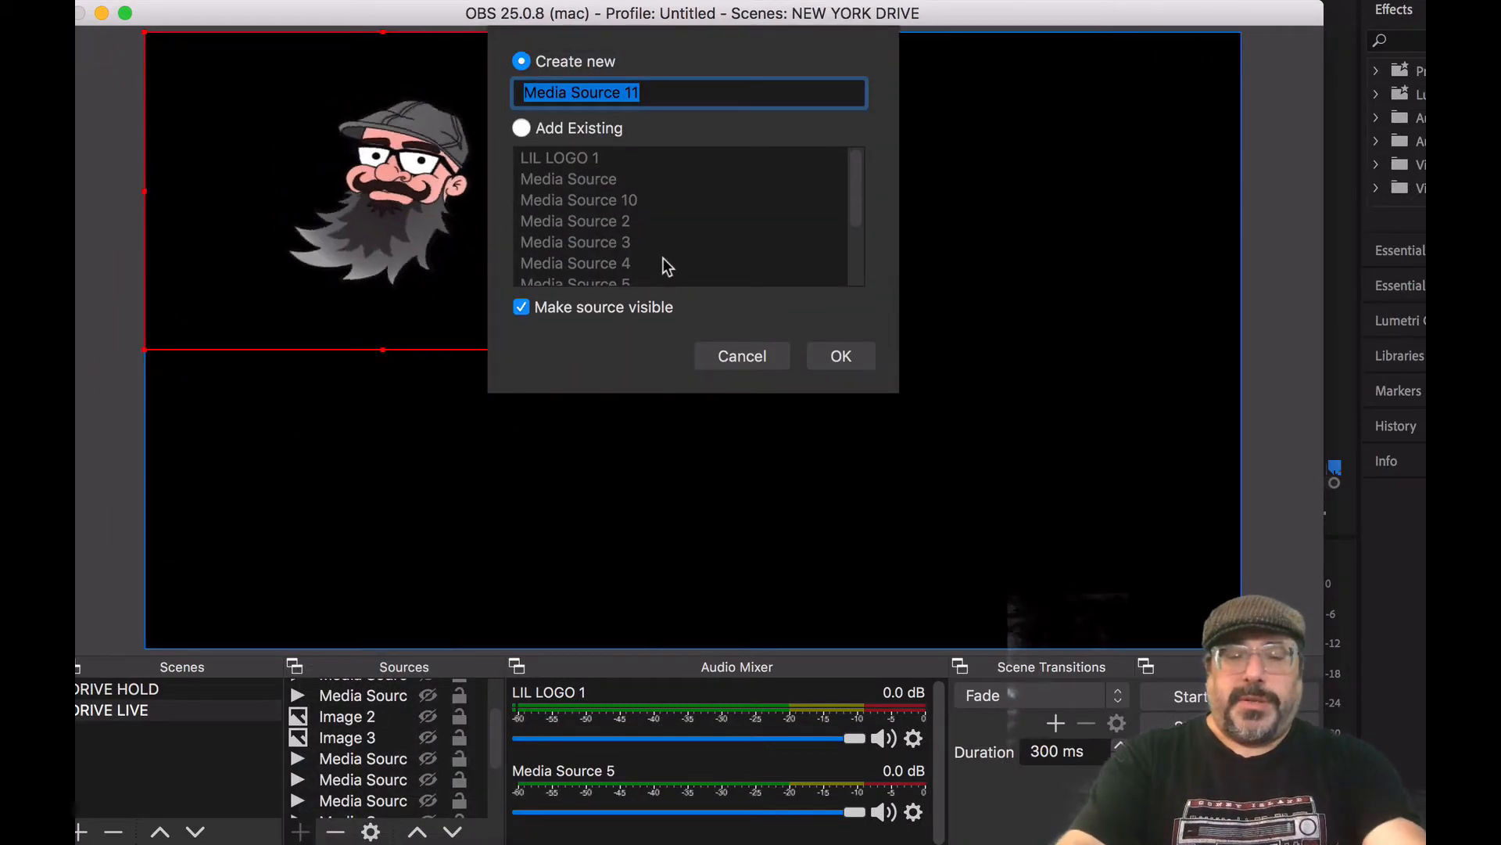
pyautogui.write('fever 2')
pyautogui.click(840, 356)
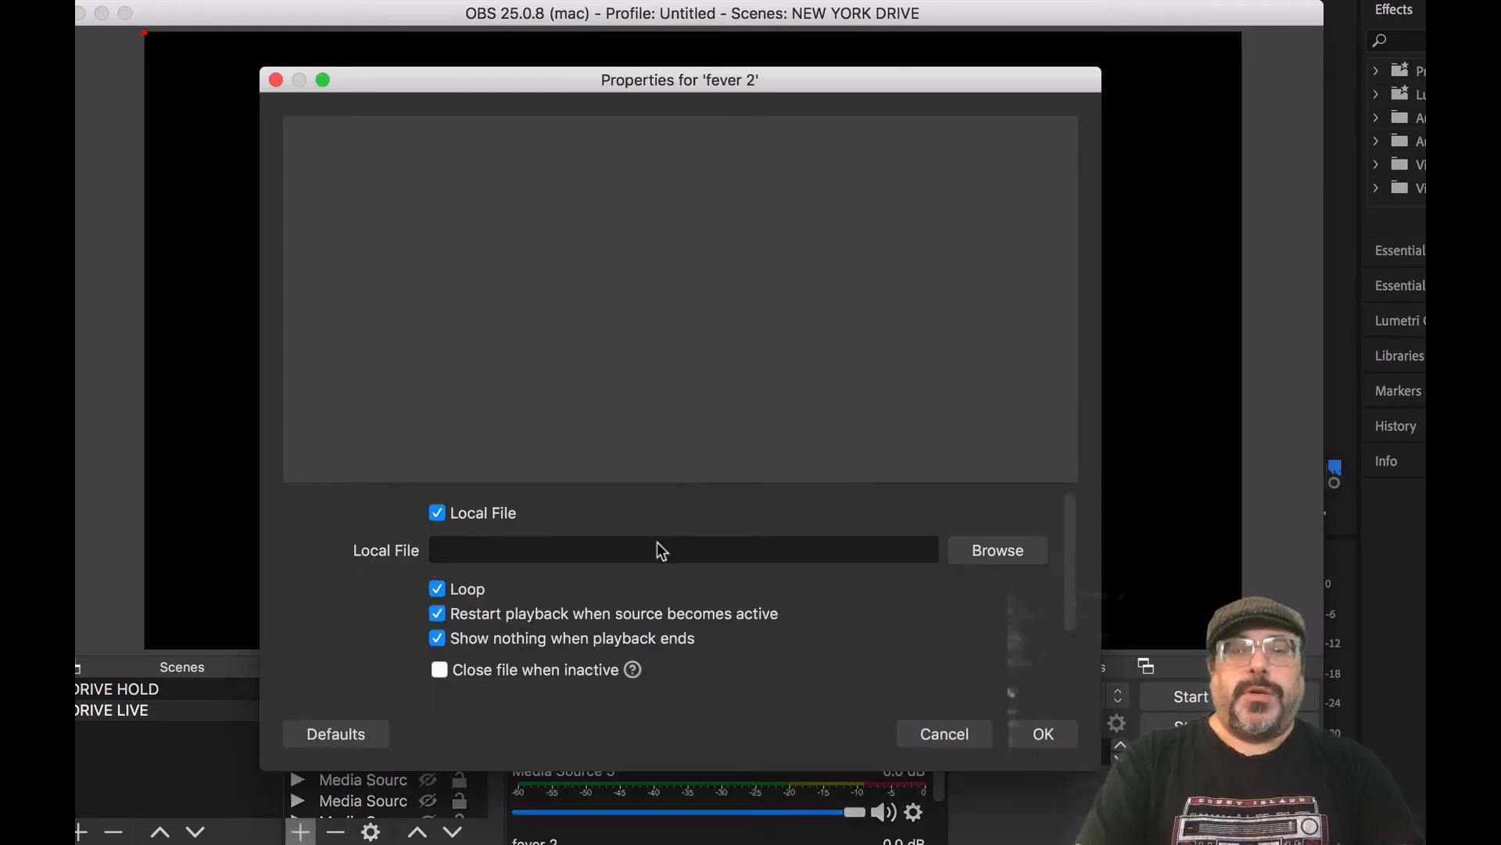
# Load LittleFever_Head_2.mov into the looping fever 2 source and place it enlarged over the lower-right part of the canvas.
pyautogui.click(977, 550)
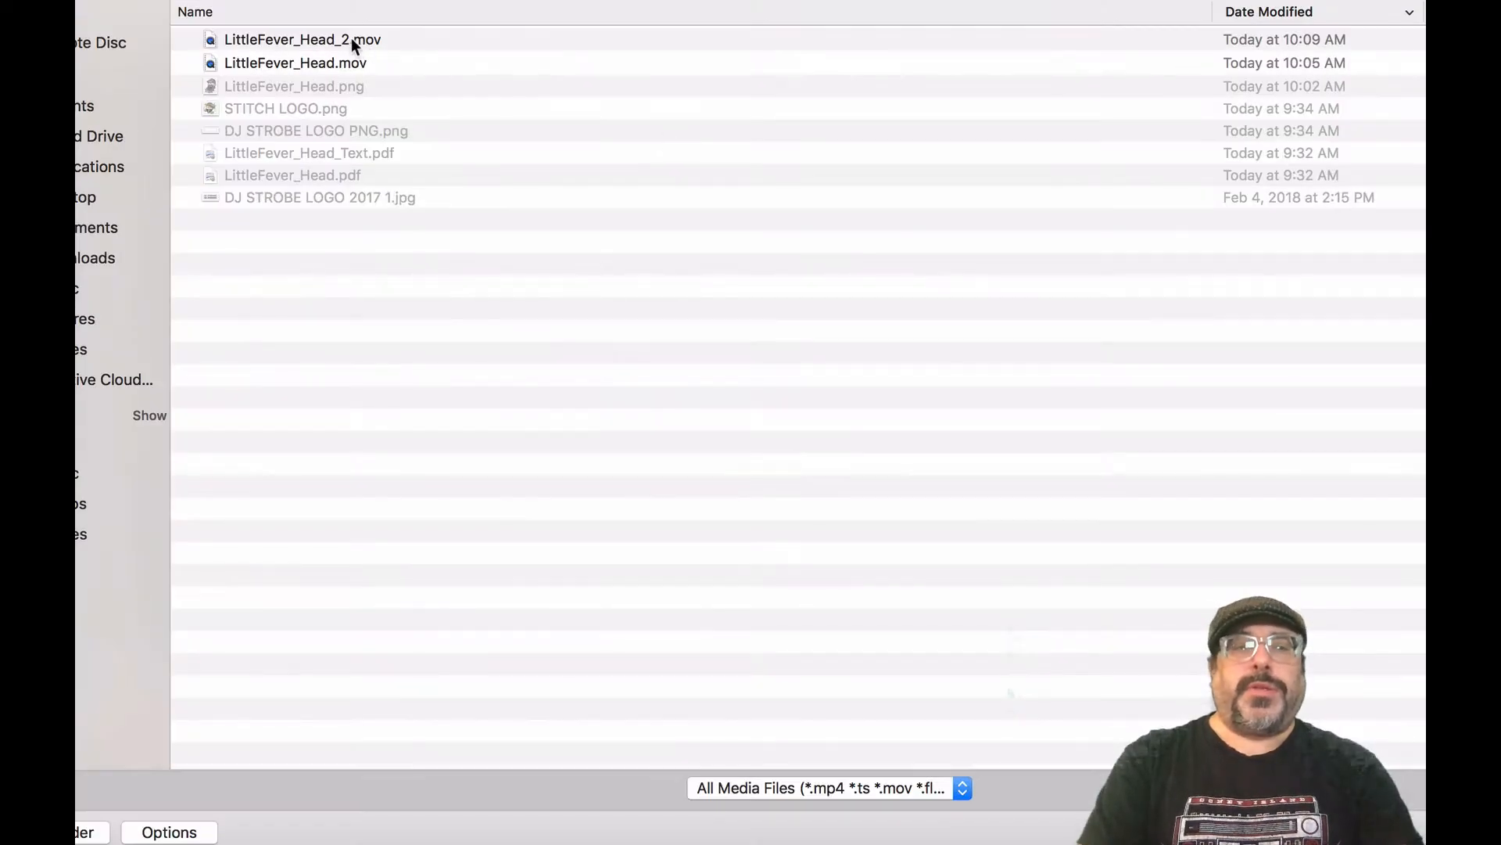
pyautogui.doubleClick(351, 41)
pyautogui.click(1045, 732)
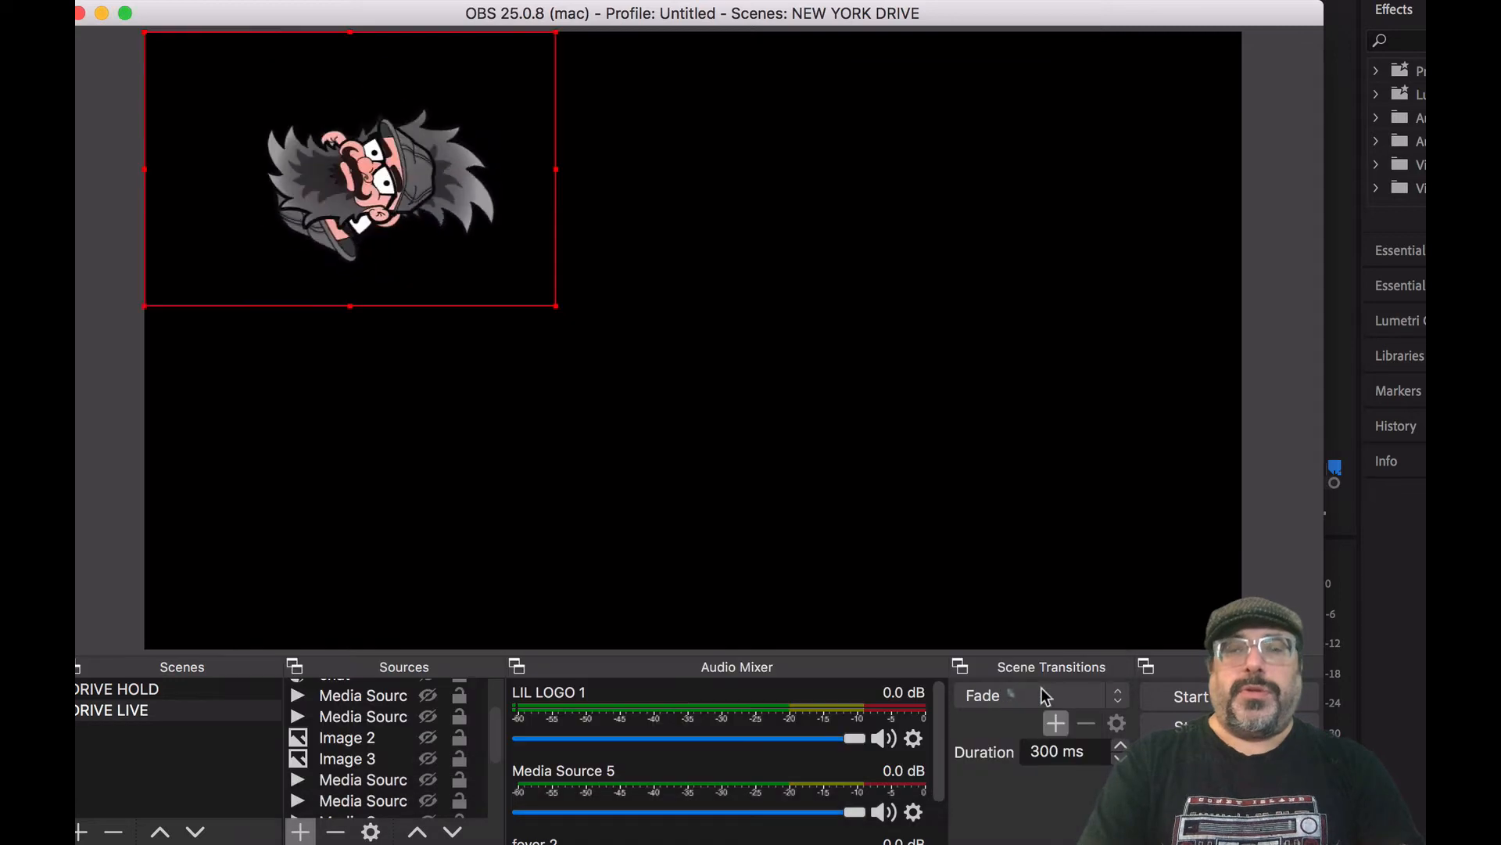
pyautogui.moveTo(452, 198); pyautogui.dragTo(954, 364)
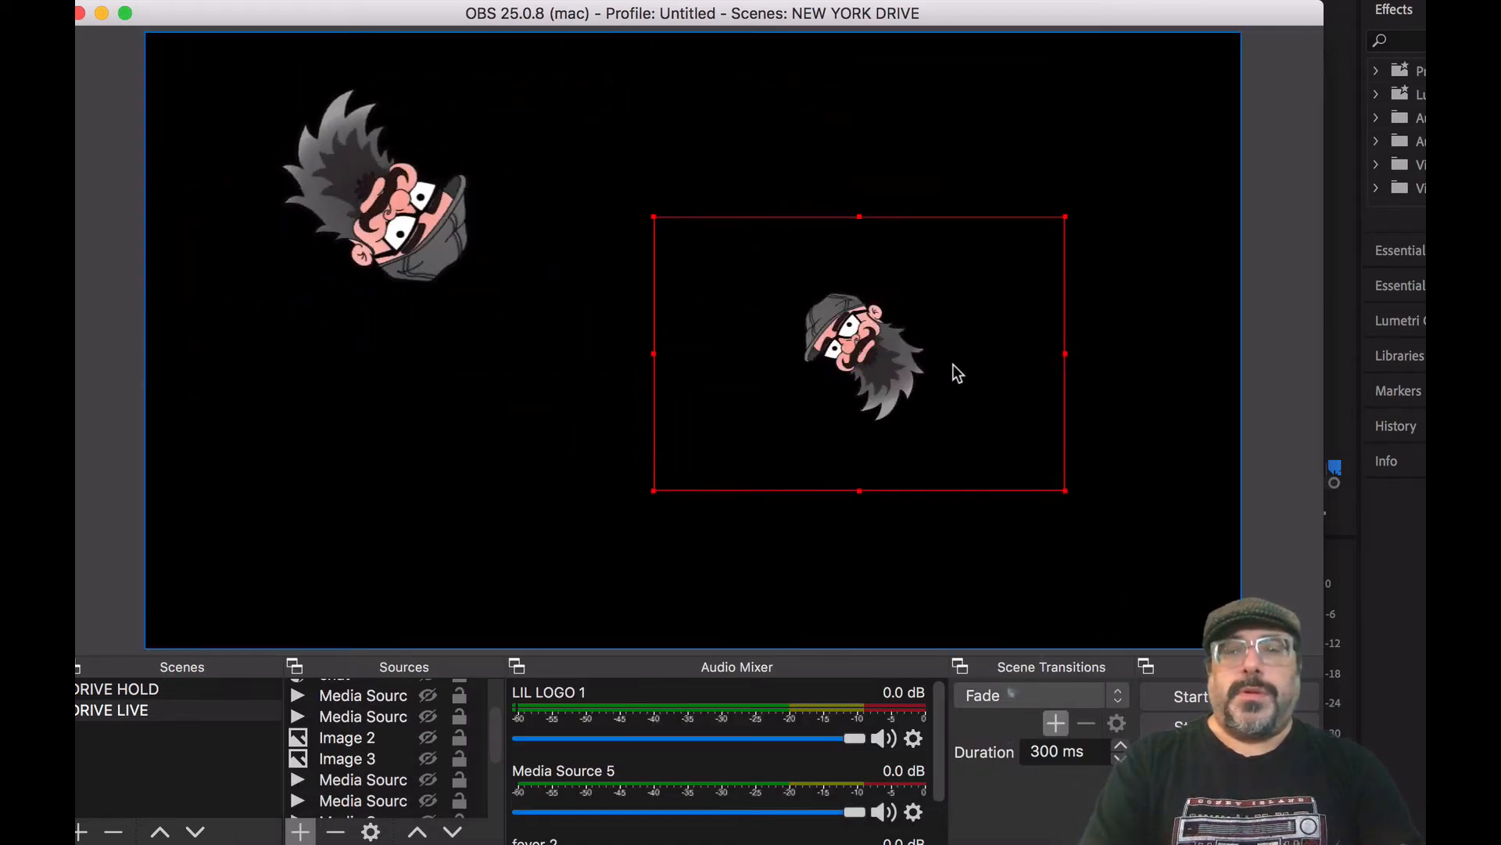
pyautogui.moveTo(1062, 492); pyautogui.dragTo(1287, 648)
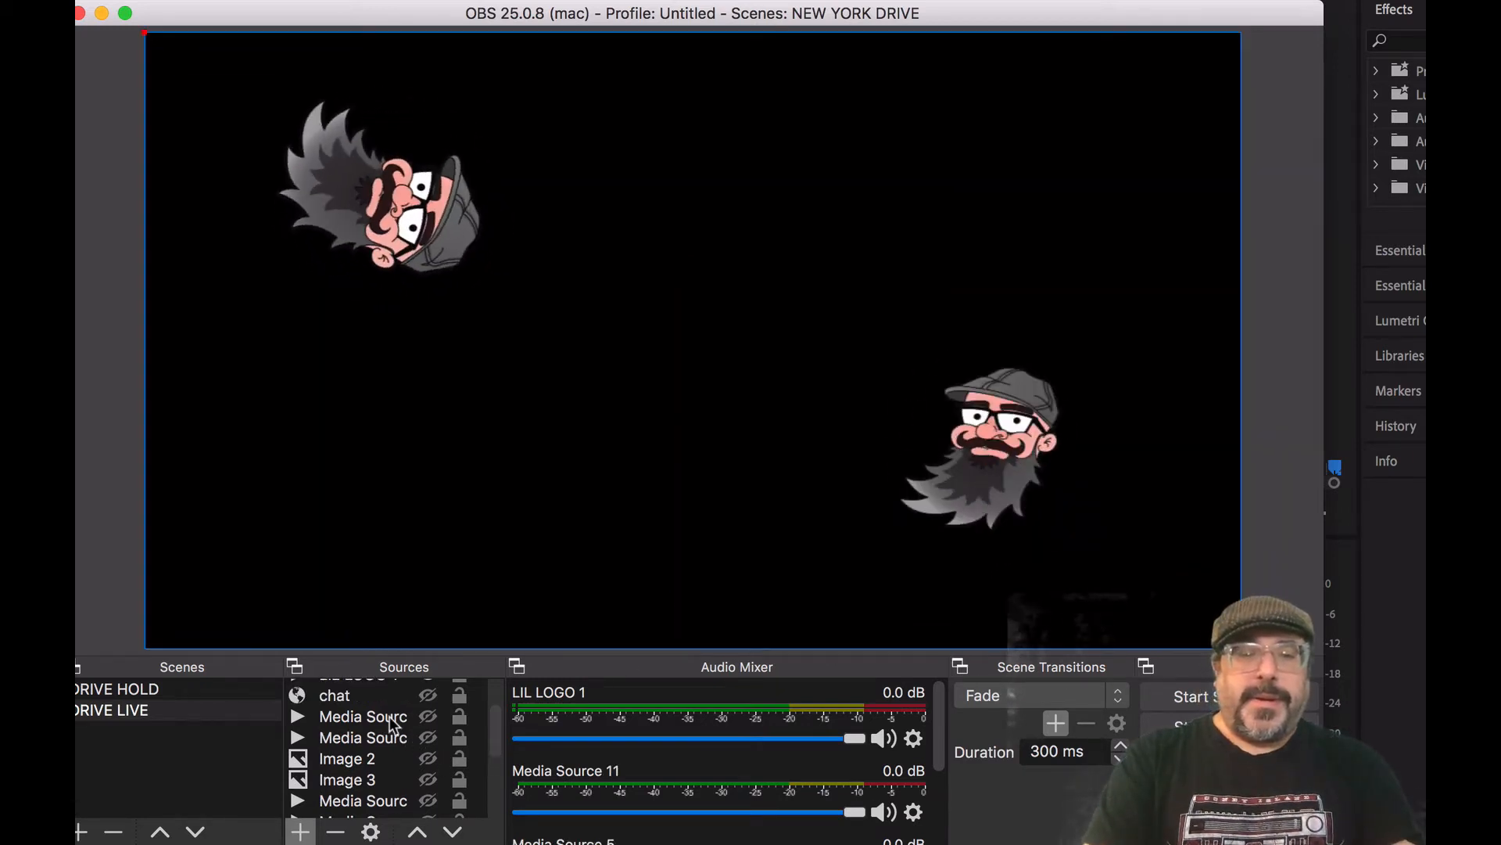
pyautogui.moveTo(497, 737); pyautogui.dragTo(498, 693)
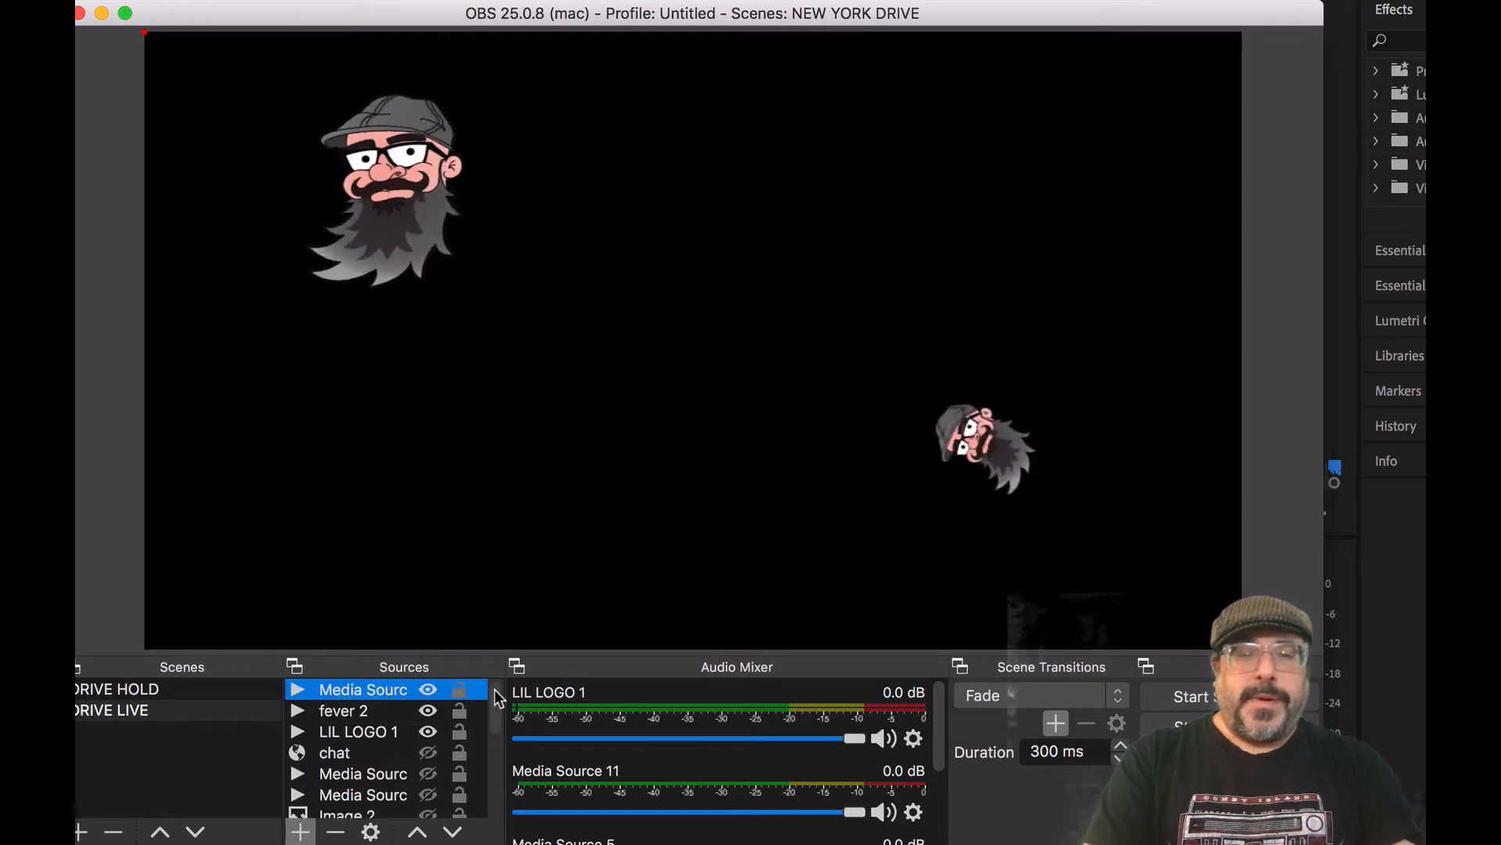
pyautogui.doubleClick(399, 693)
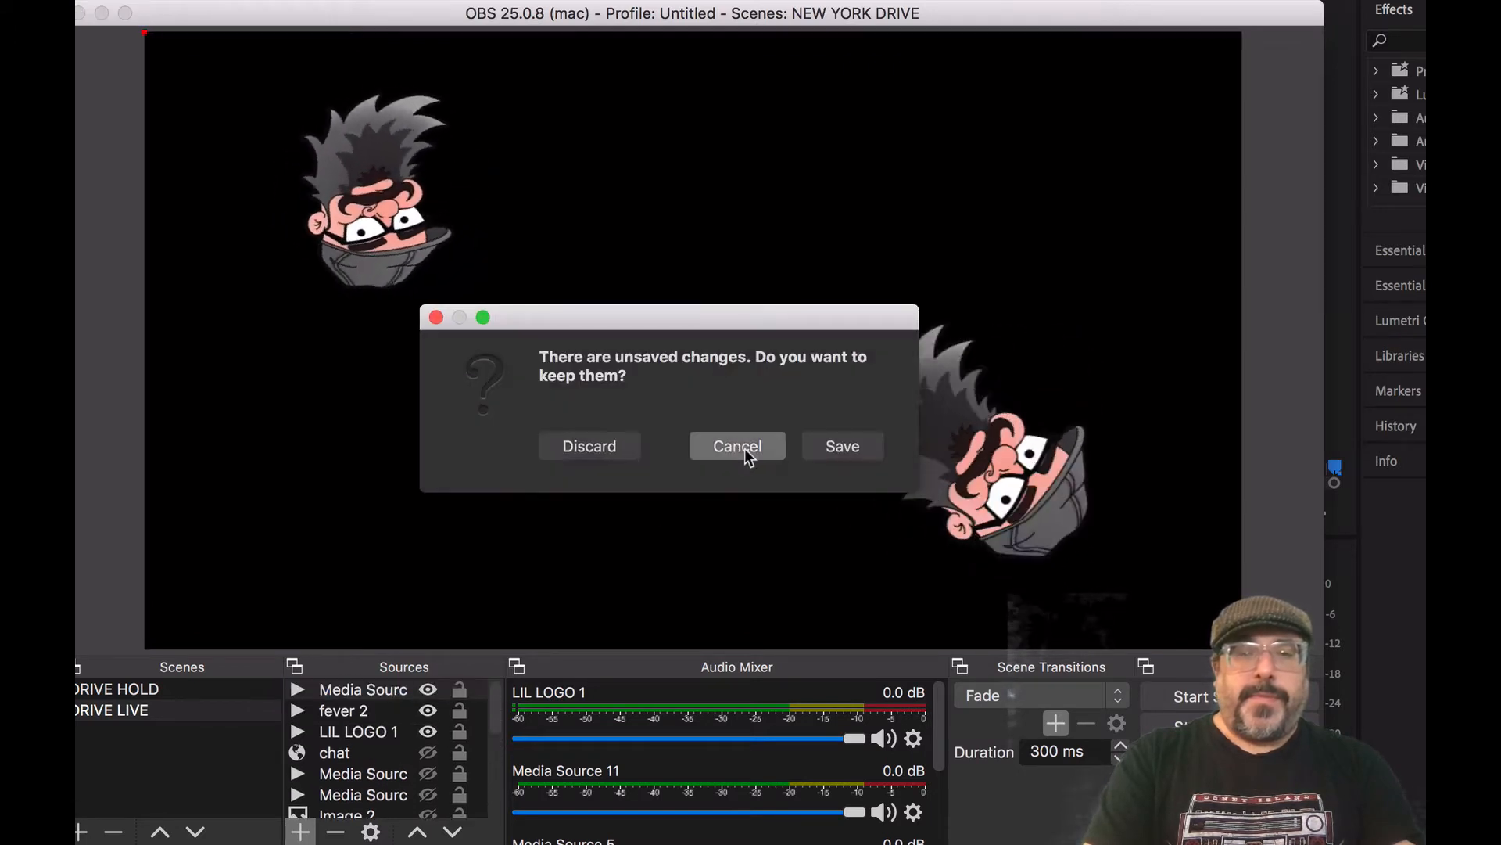
pyautogui.click(838, 458)
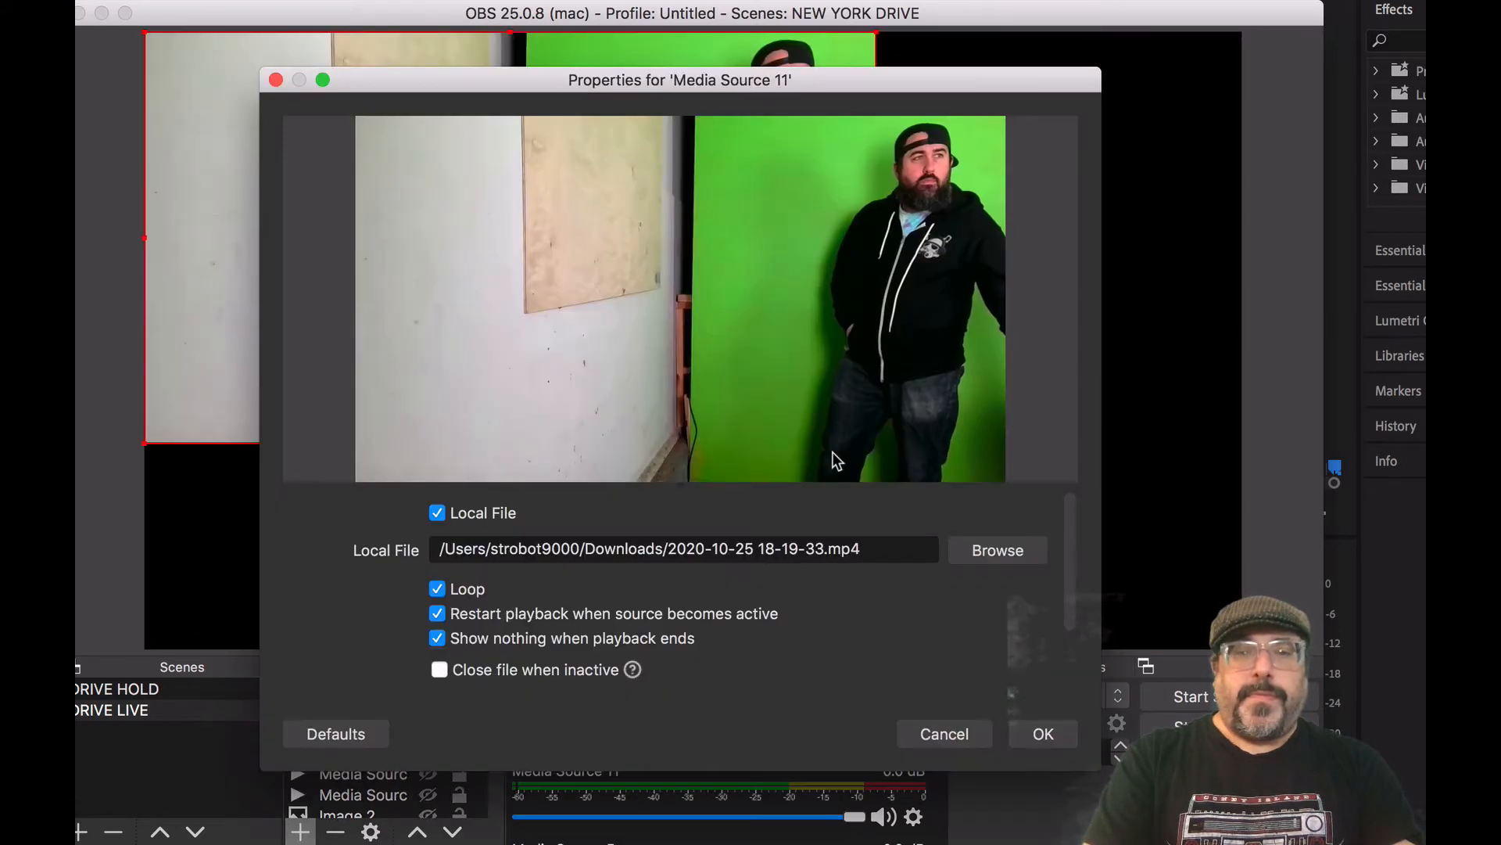
pyautogui.click(1037, 732)
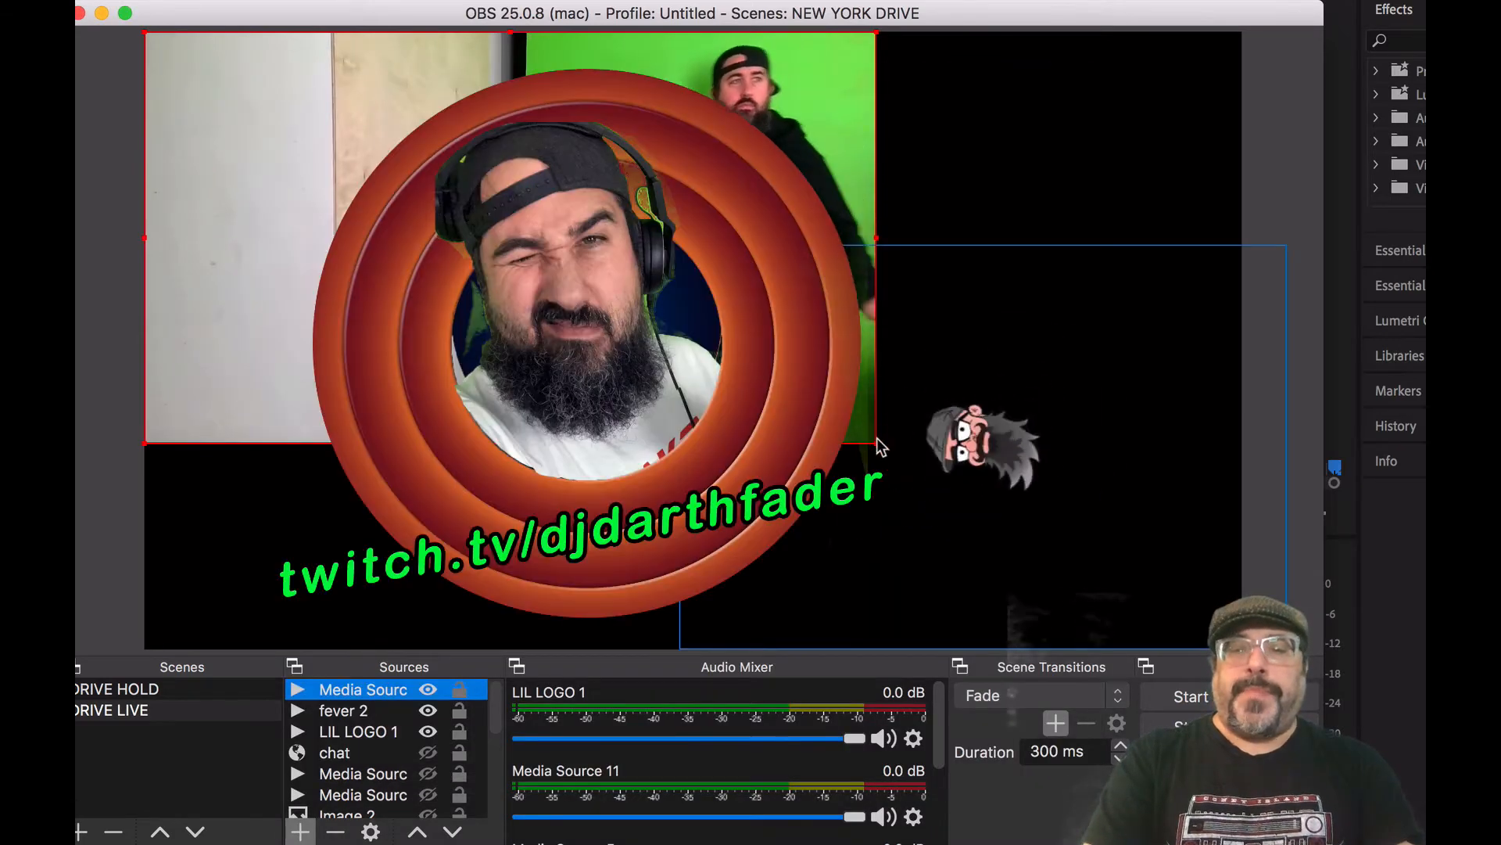
# Enlarge the Media Source 11 video to fill the canvas and move it below LIL LOGO 1 in the source order.
pyautogui.moveTo(872, 438); pyautogui.dragTo(1252, 649)
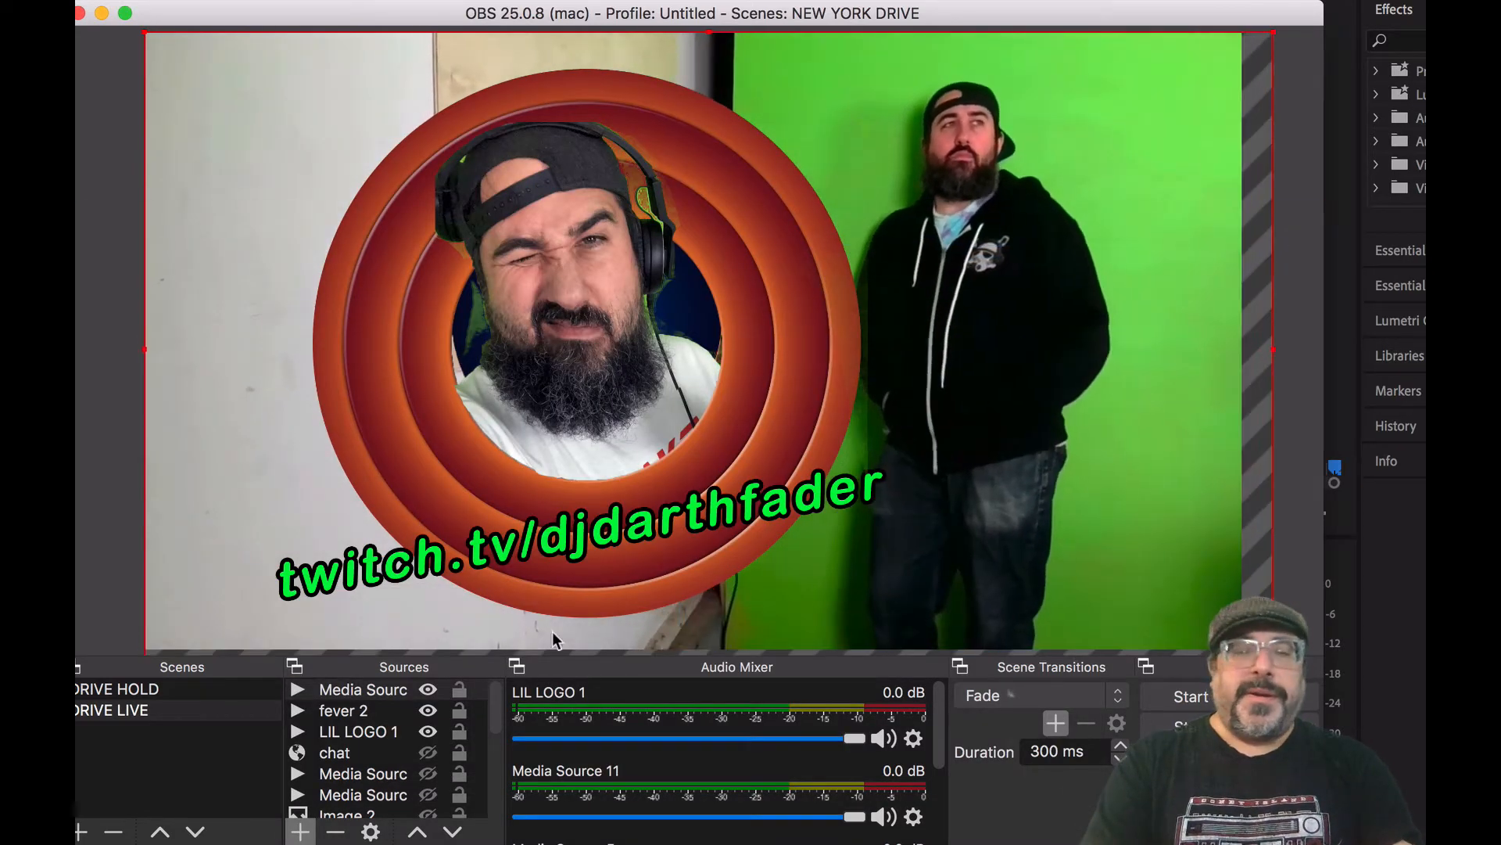
pyautogui.click(469, 689)
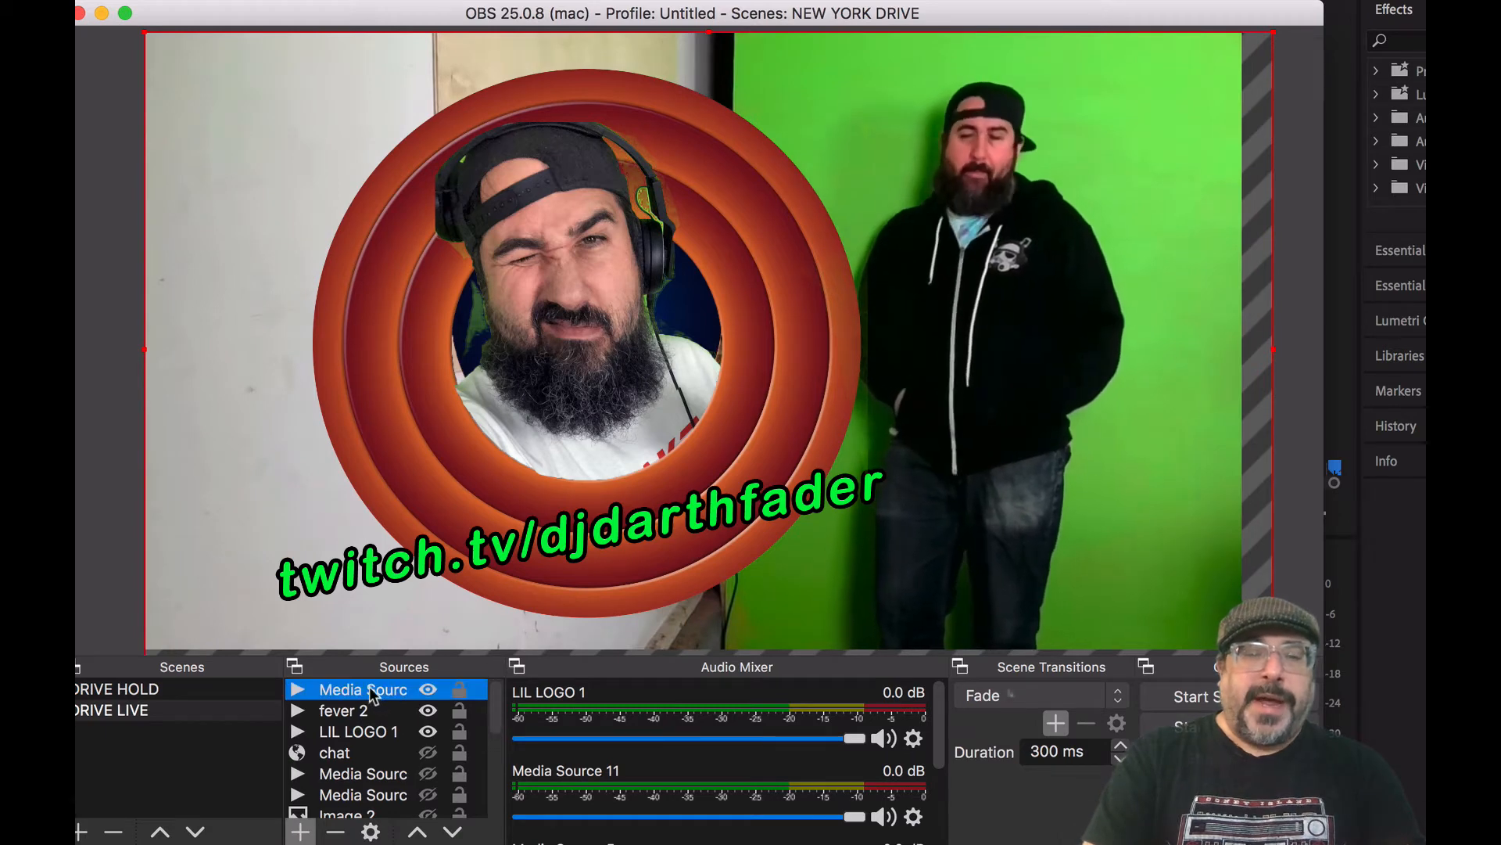
pyautogui.moveTo(364, 689); pyautogui.dragTo(375, 752)
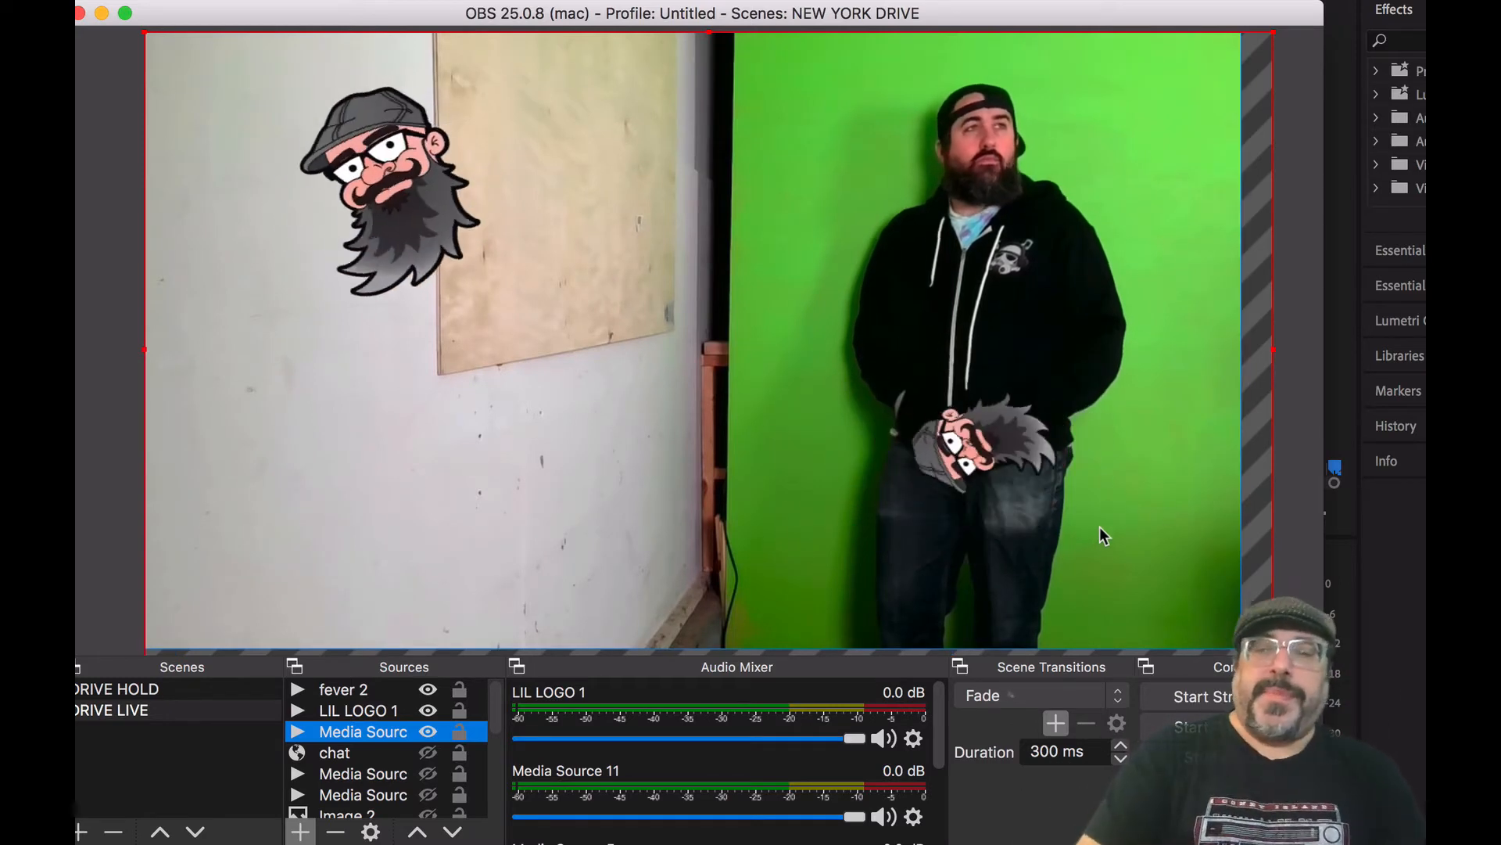
# Move the fever 2 logo onto the wall at the lower left and place LIL LOGO 1 over the man's face.
pyautogui.click(375, 708)
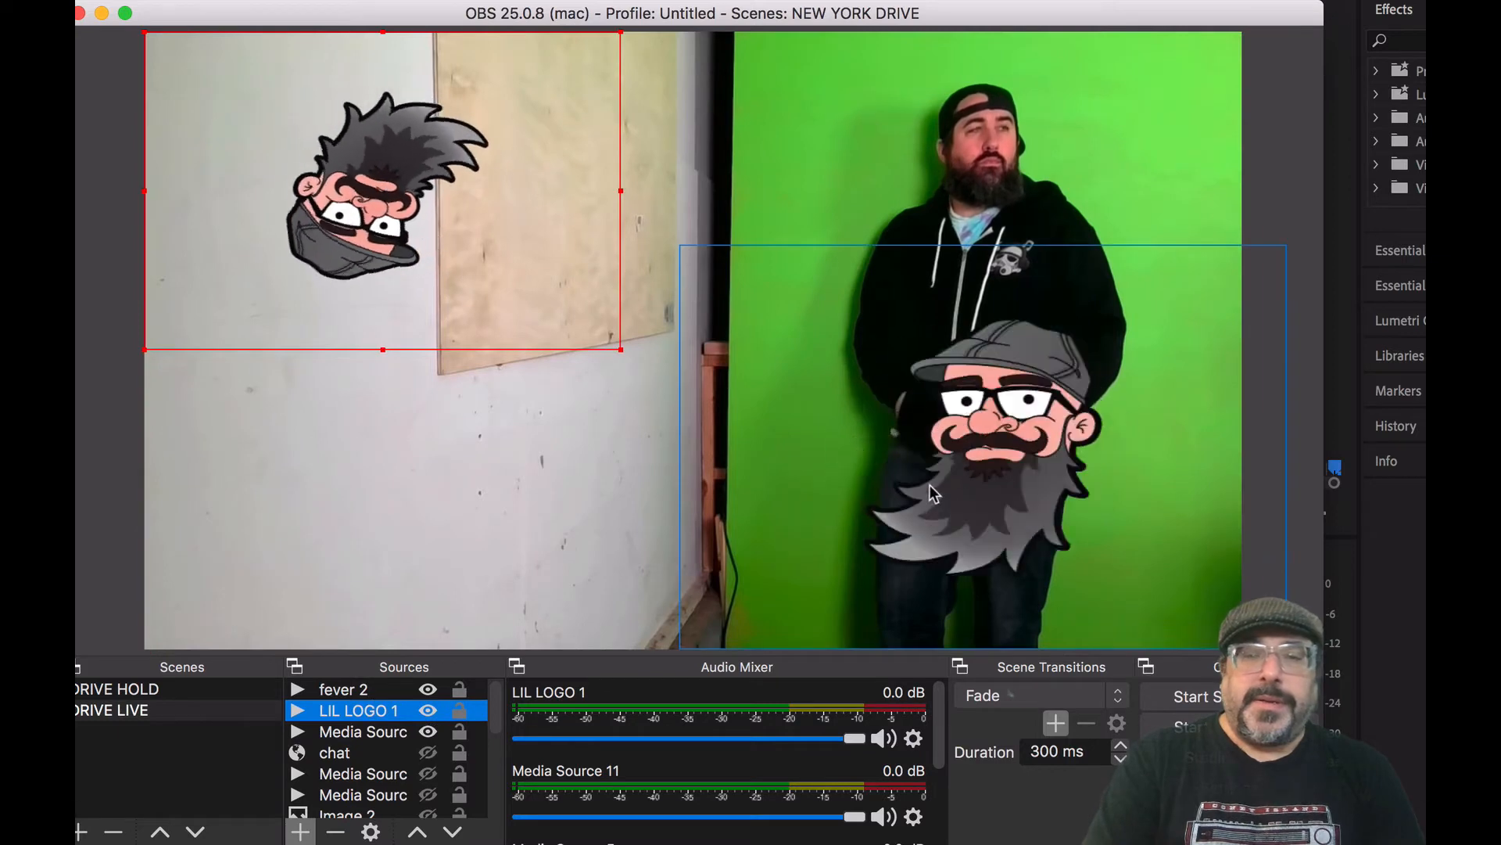
pyautogui.click(969, 195)
pyautogui.moveTo(972, 195); pyautogui.dragTo(398, 514)
pyautogui.click(397, 192)
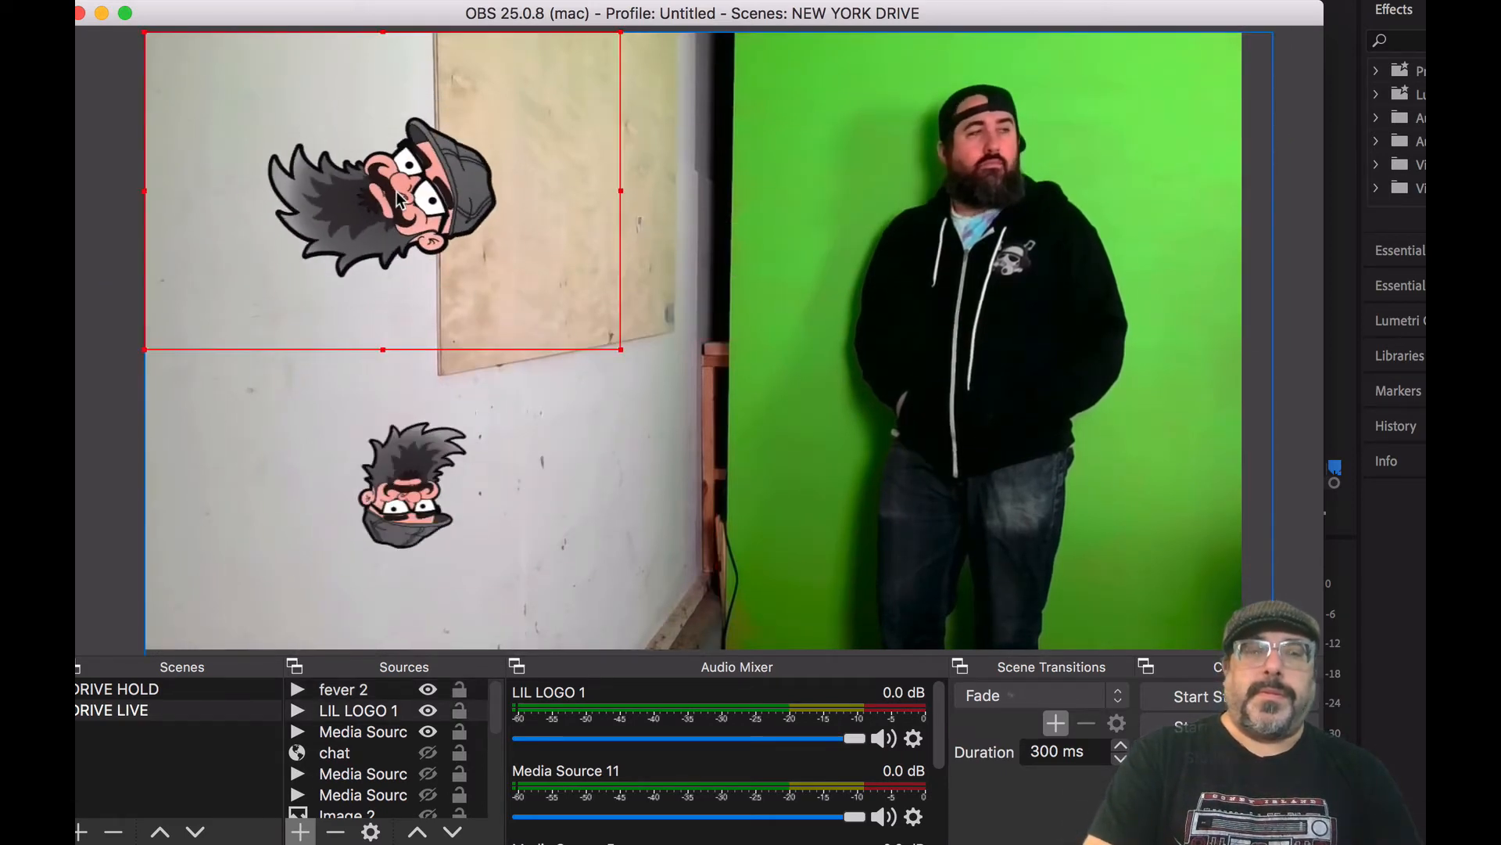
pyautogui.moveTo(399, 200); pyautogui.dragTo(989, 155)
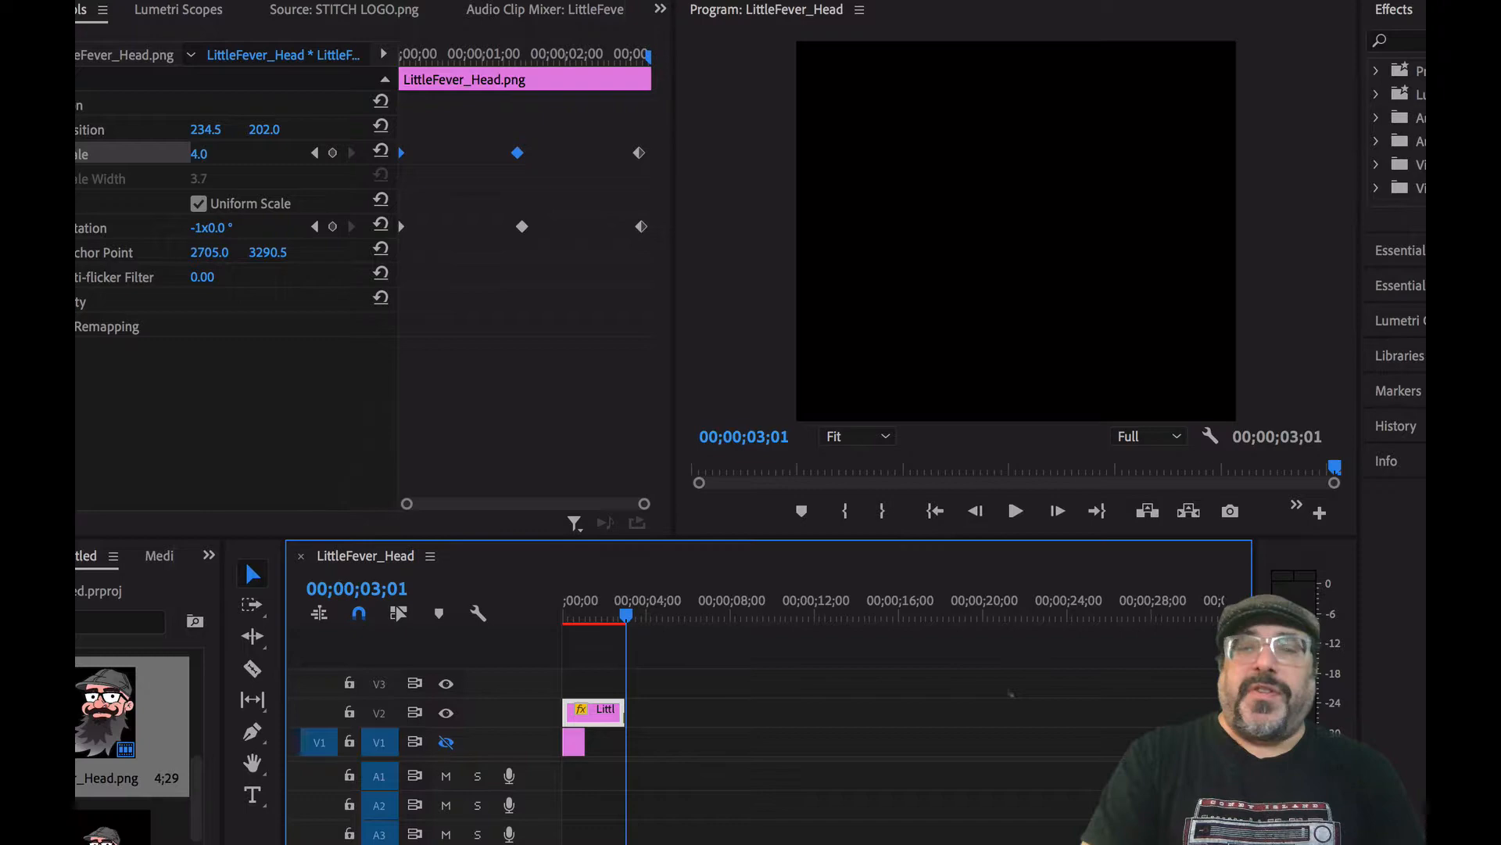
# In Premiere Pro, show the STITCH LOGO track instead of V2, shorten the V2 clip to the STITCH clip's length, and preview from the start.
pyautogui.click(446, 712)
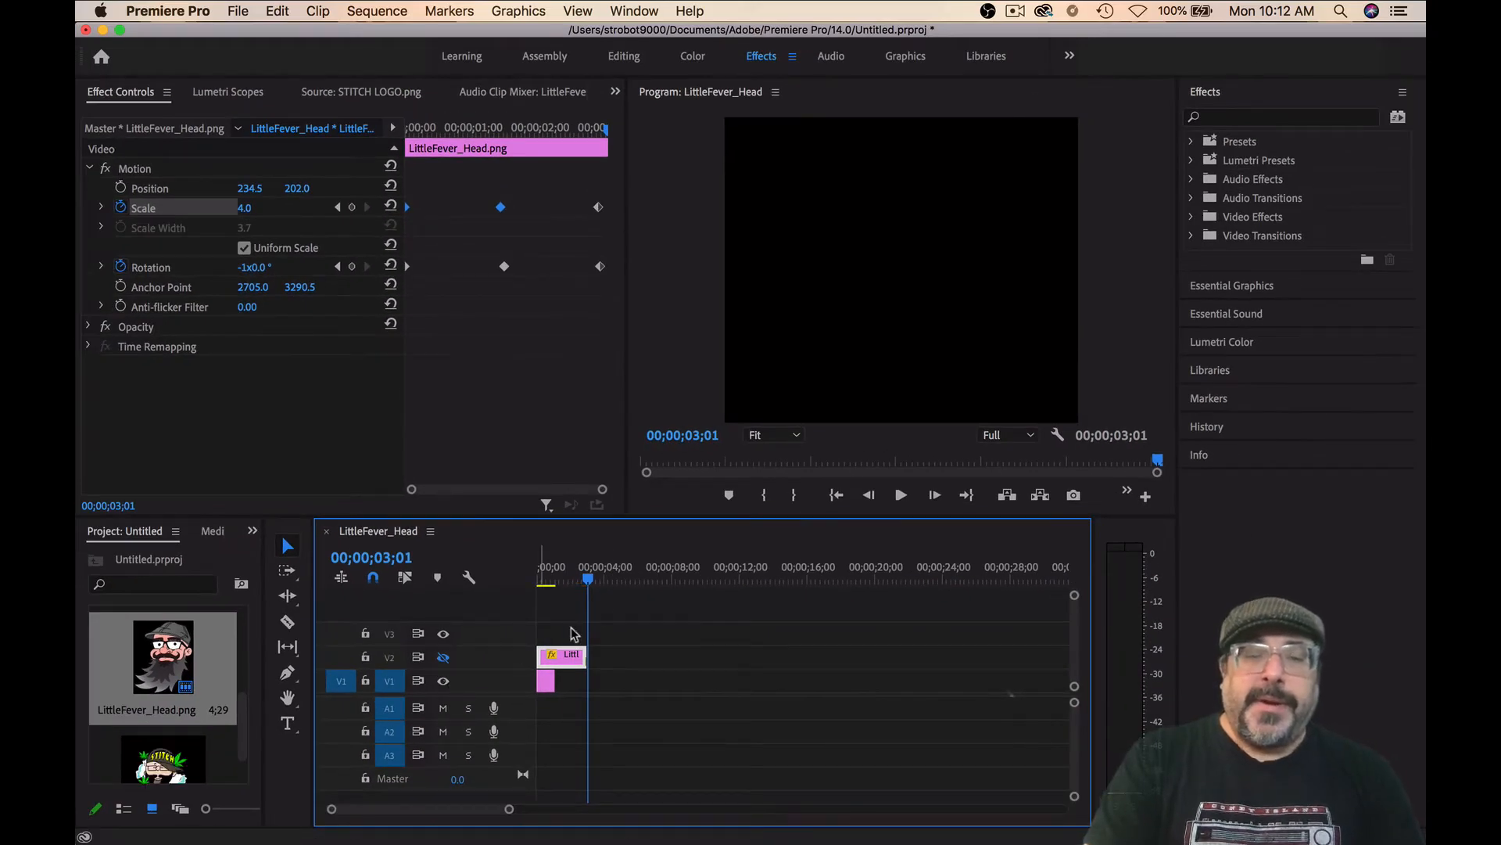
pyautogui.moveTo(588, 579); pyautogui.dragTo(522, 581)
pyautogui.moveTo(545, 649); pyautogui.dragTo(547, 655)
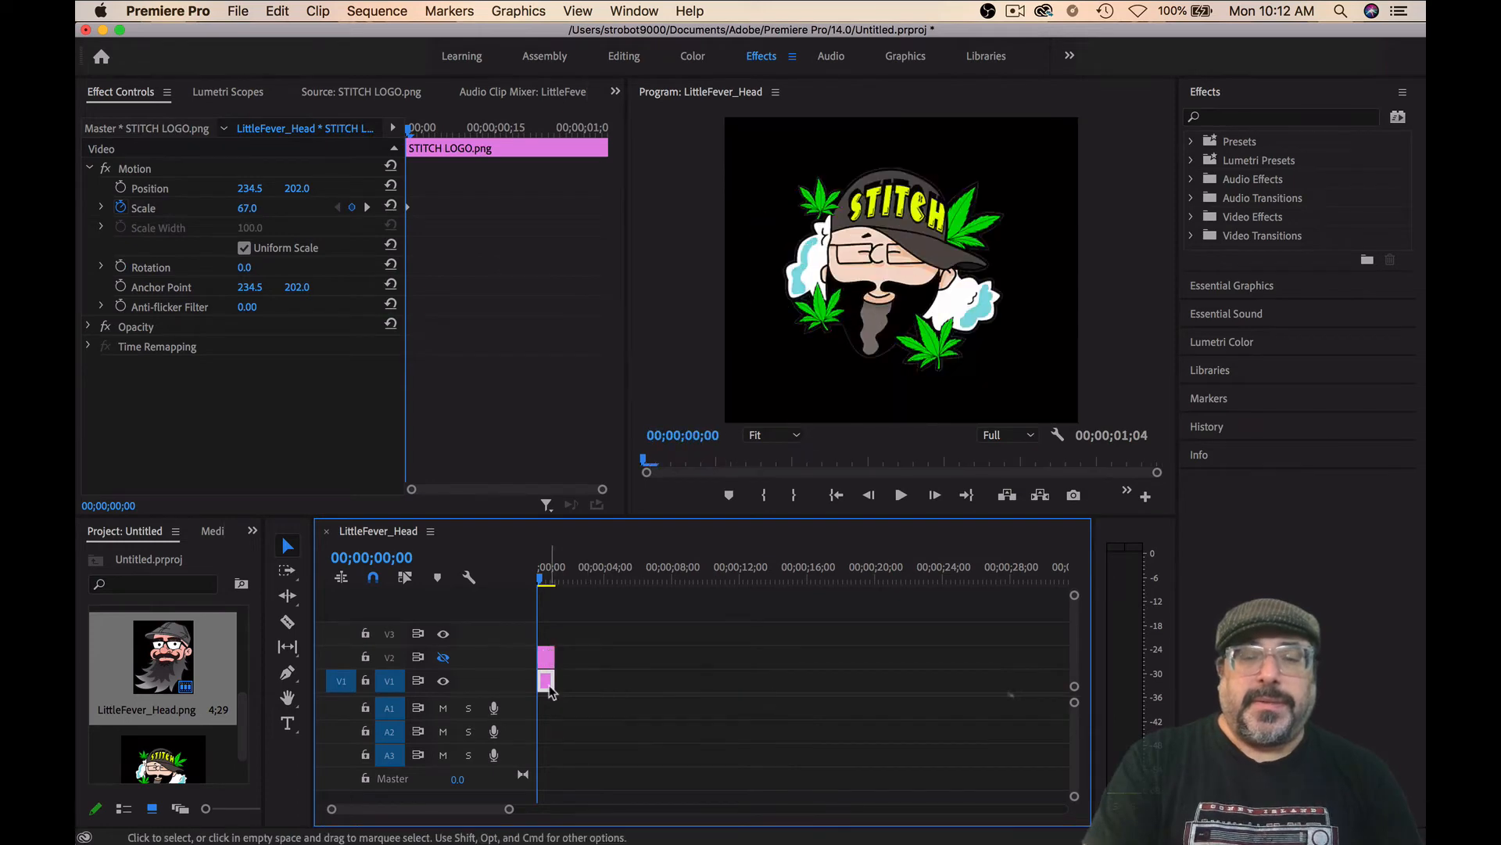
pyautogui.press('space')
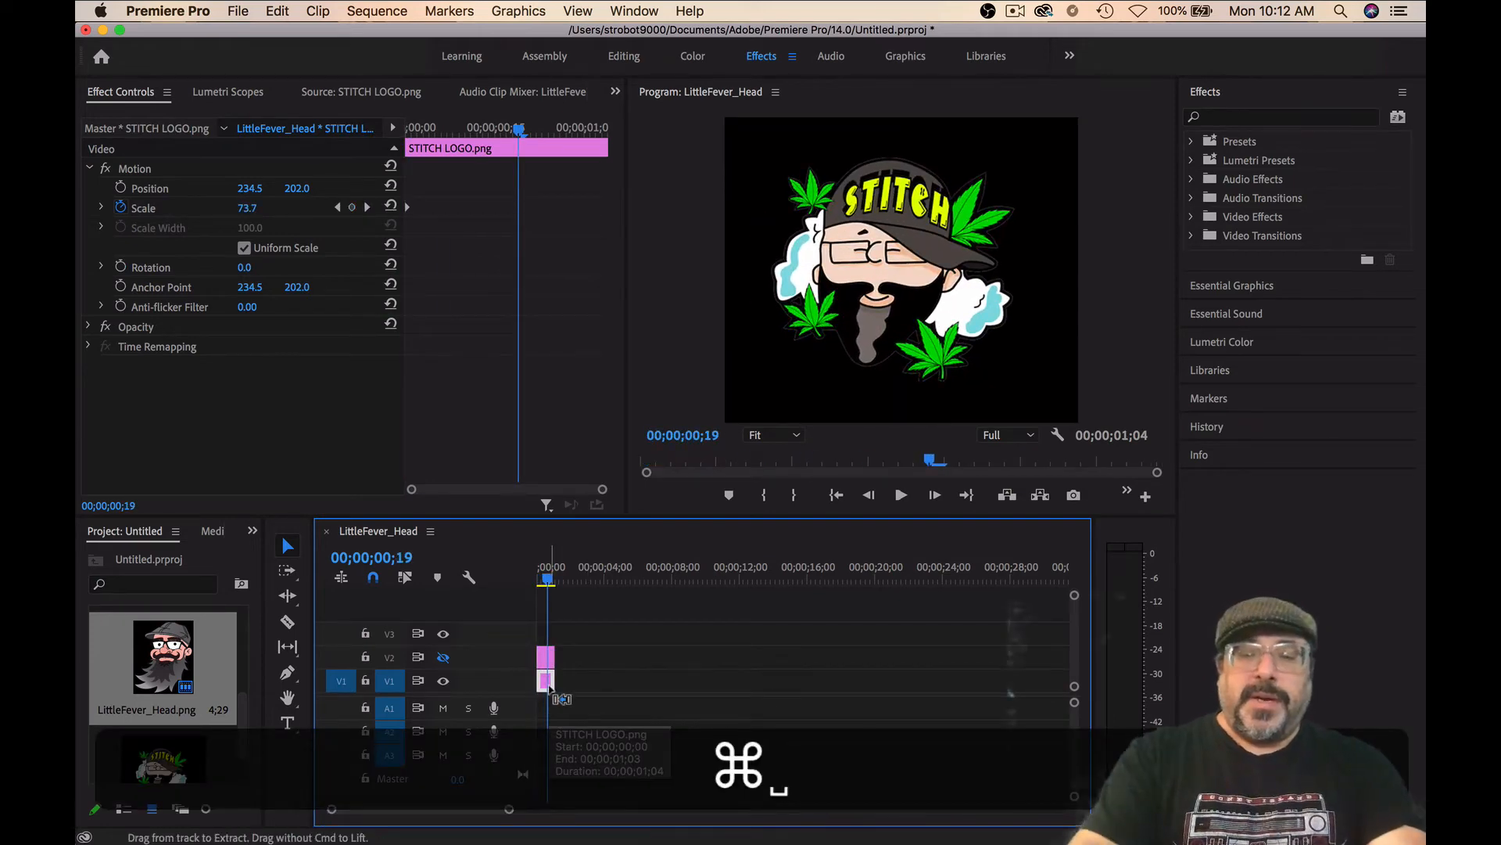
# Export the STITCH LOGO animation as a QuickTime file named stitch pump in the LOGOS folder.
pyautogui.press('cmd+m')
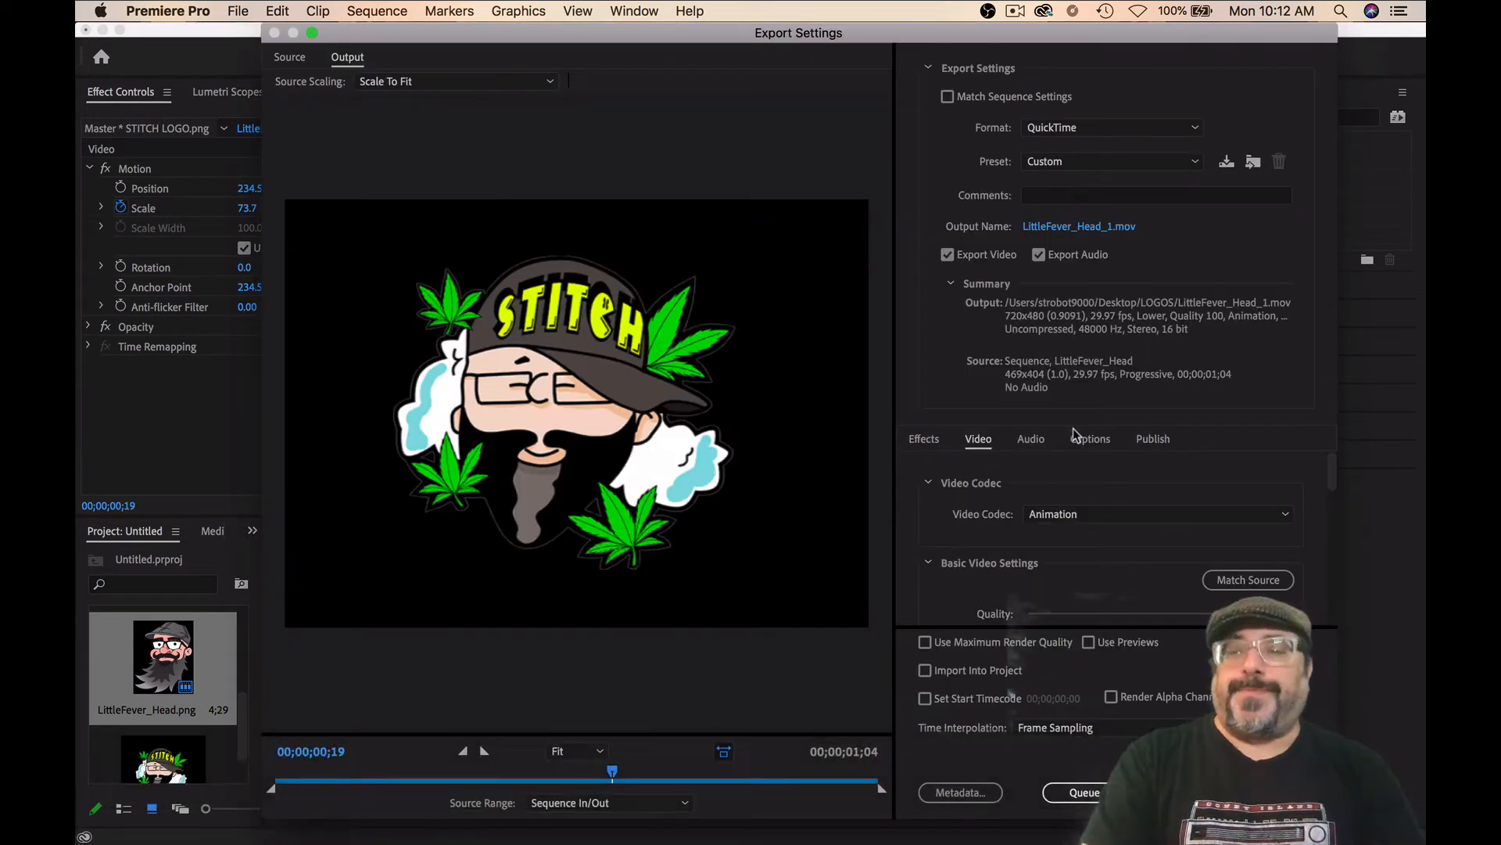
pyautogui.click(1088, 227)
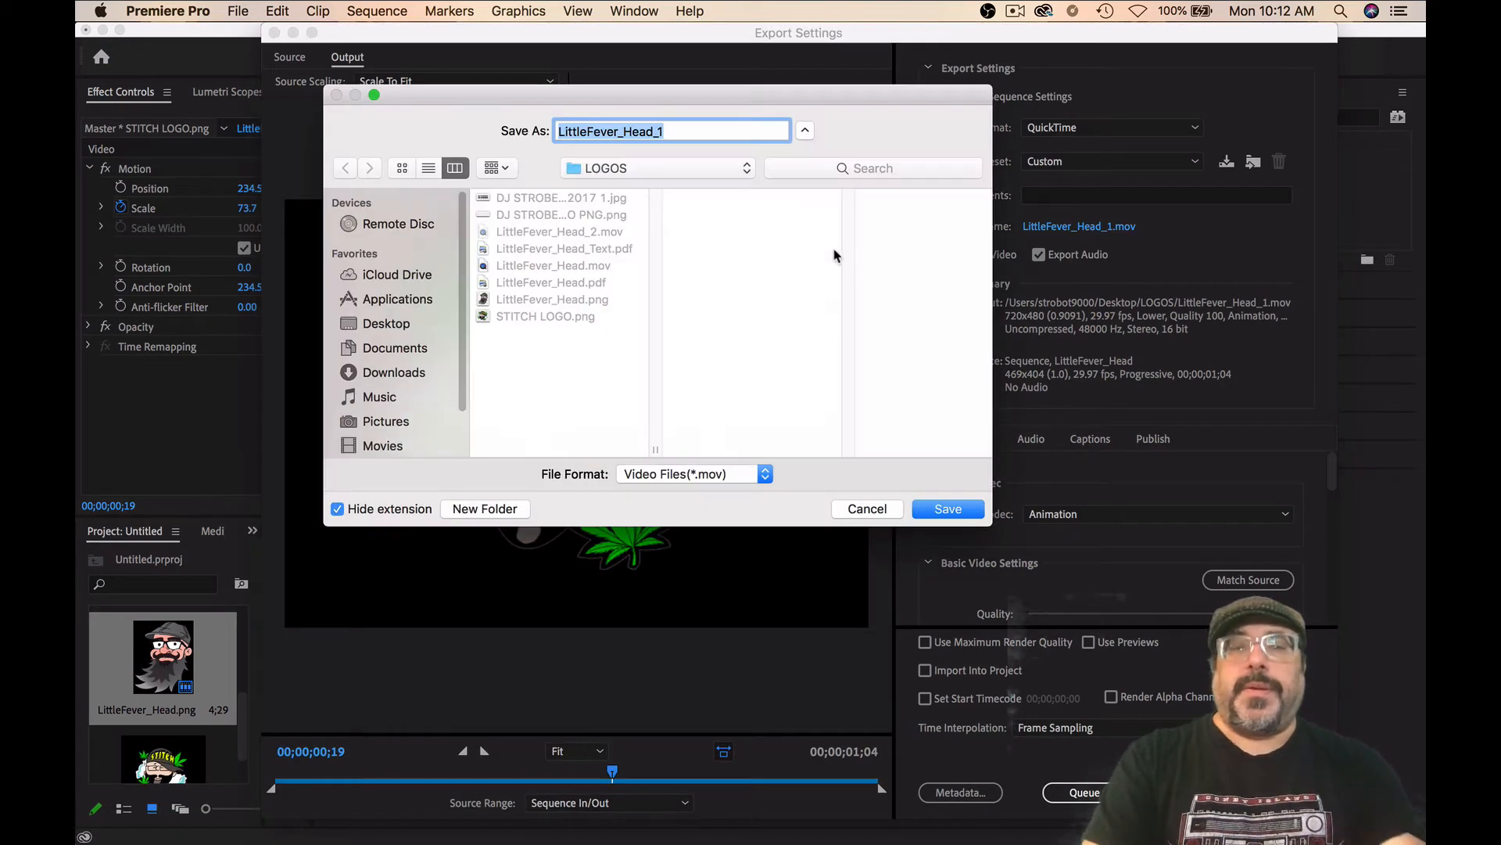
pyautogui.click(947, 509)
pyautogui.click(1176, 792)
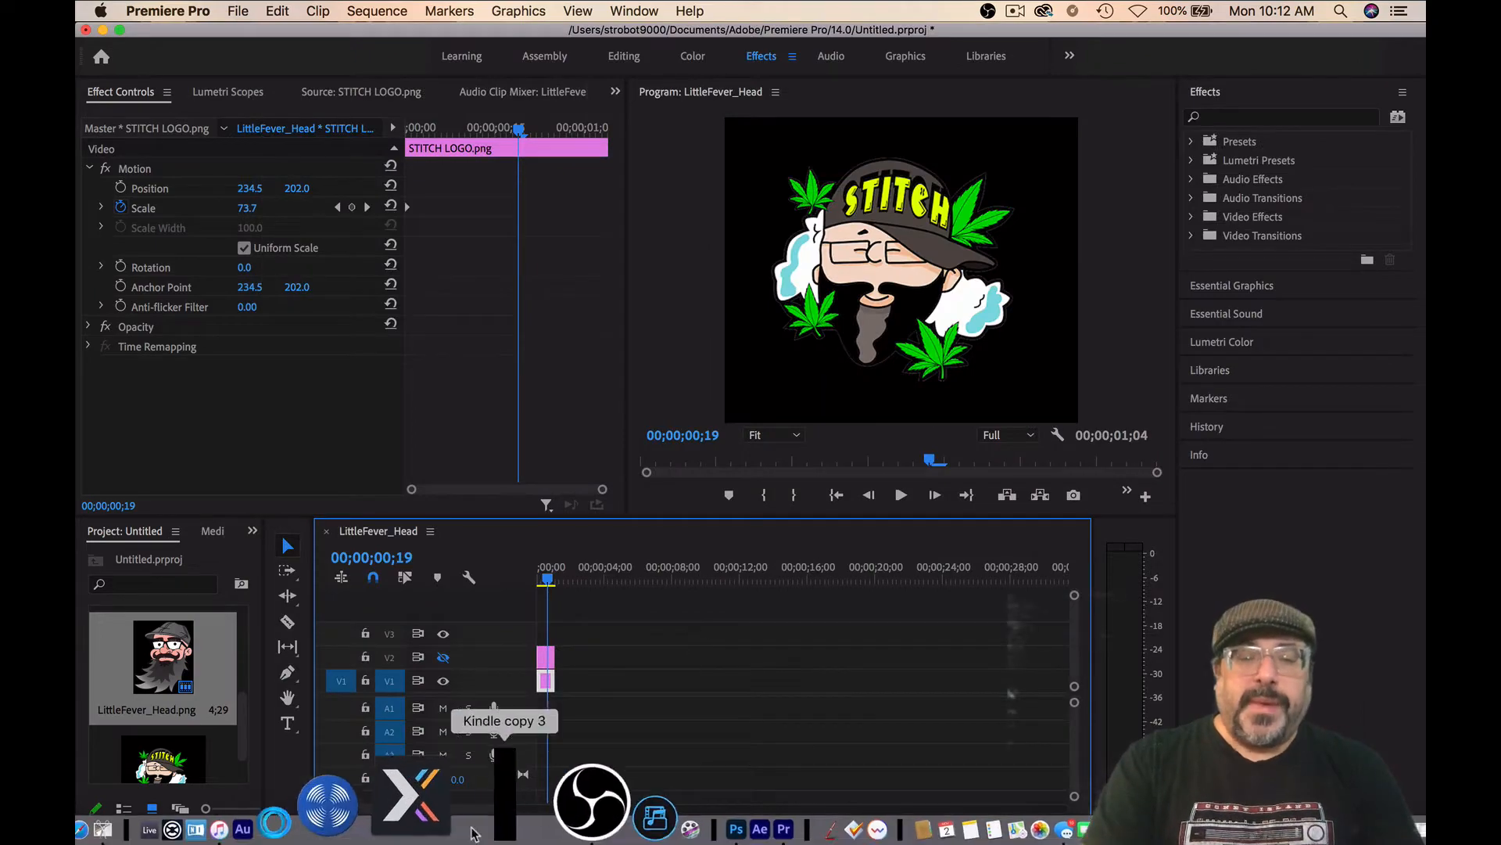
# Switch to OBS and add a new media source named stitch 1.
pyautogui.click(495, 794)
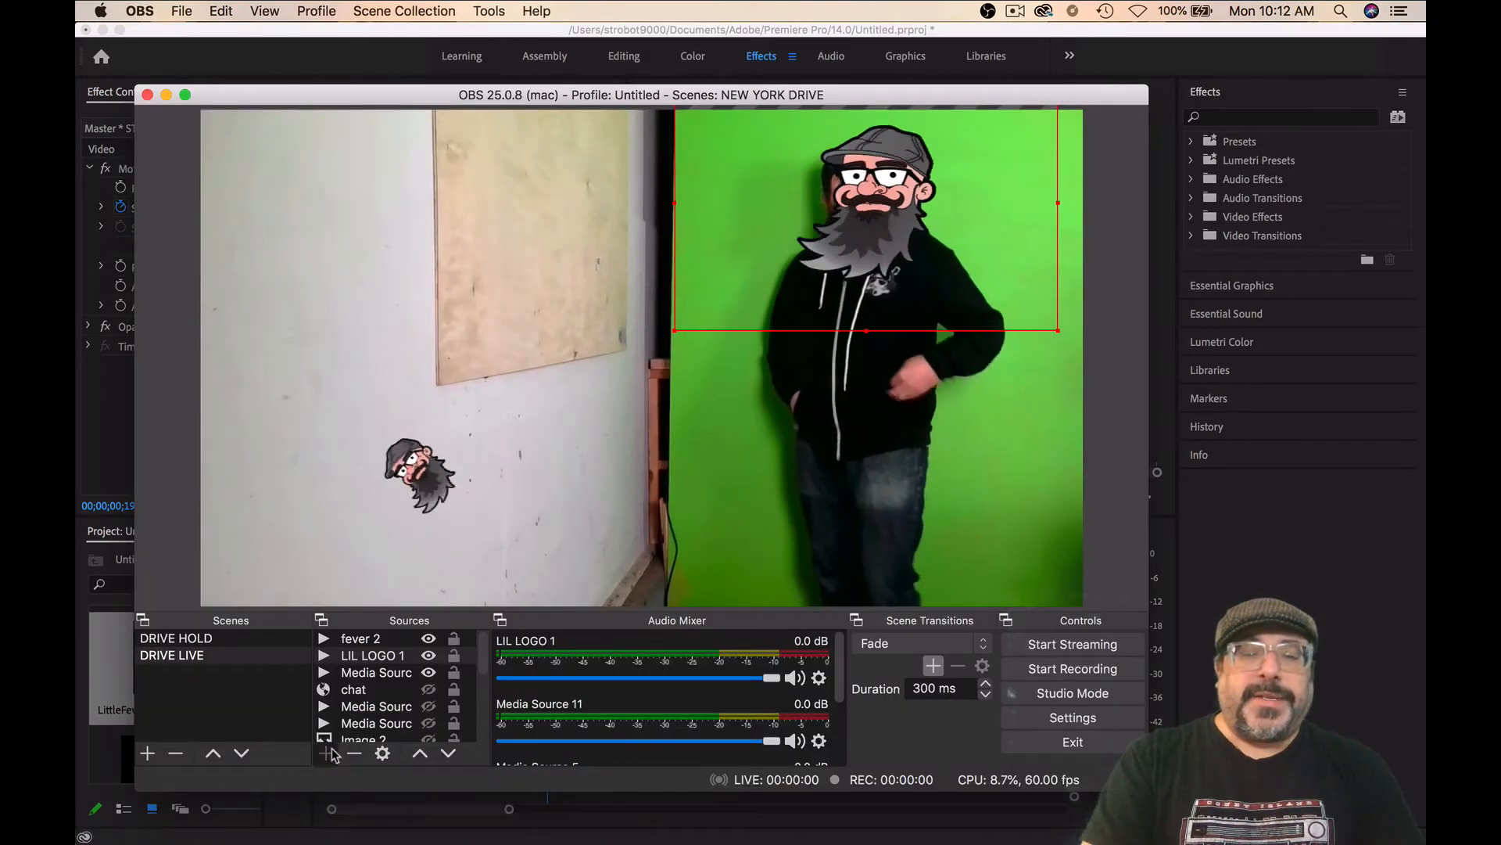
pyautogui.click(325, 753)
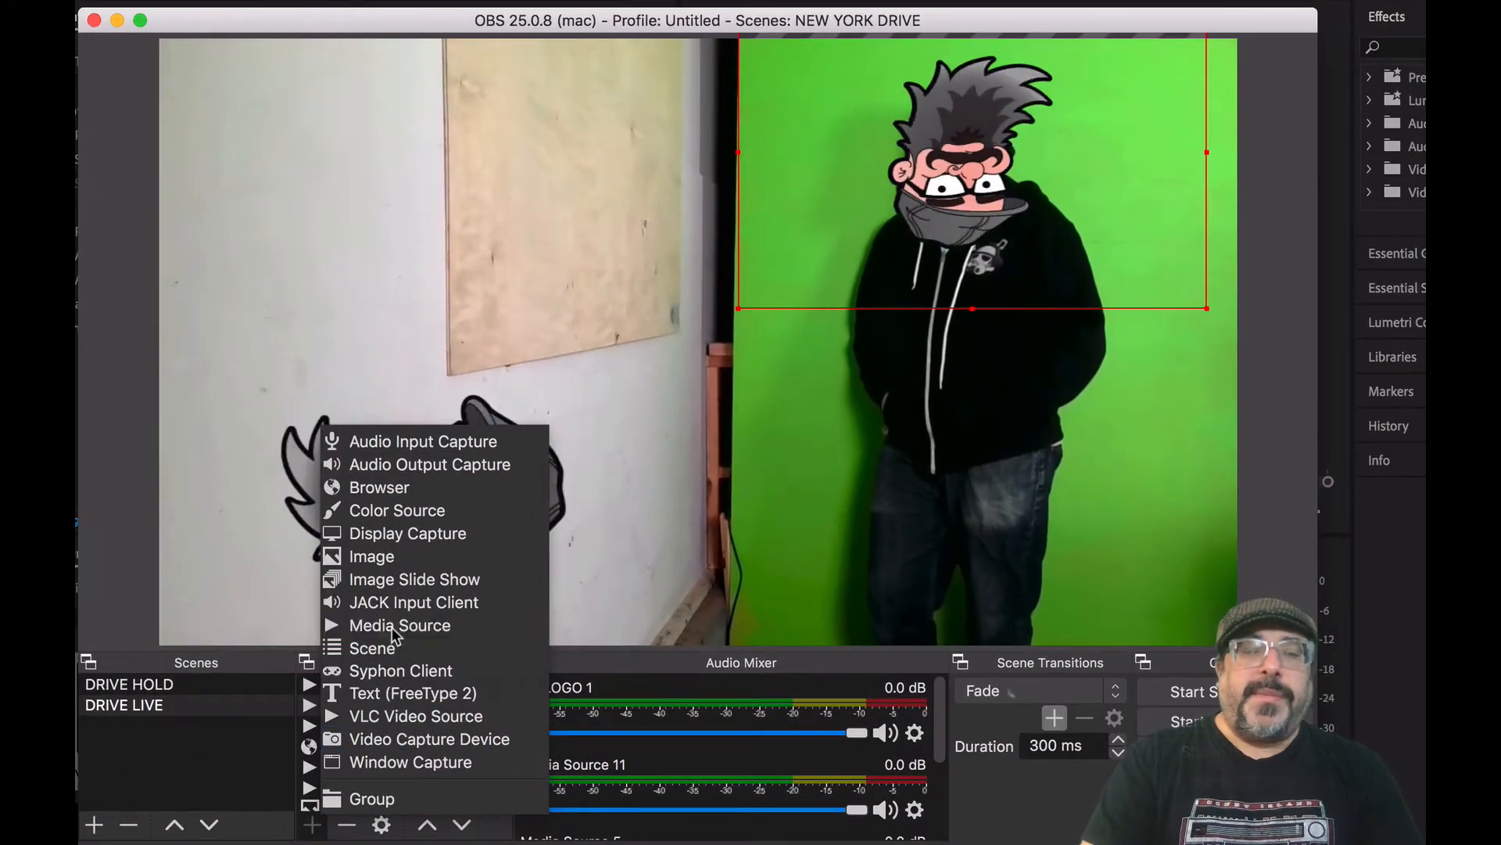
pyautogui.click(392, 625)
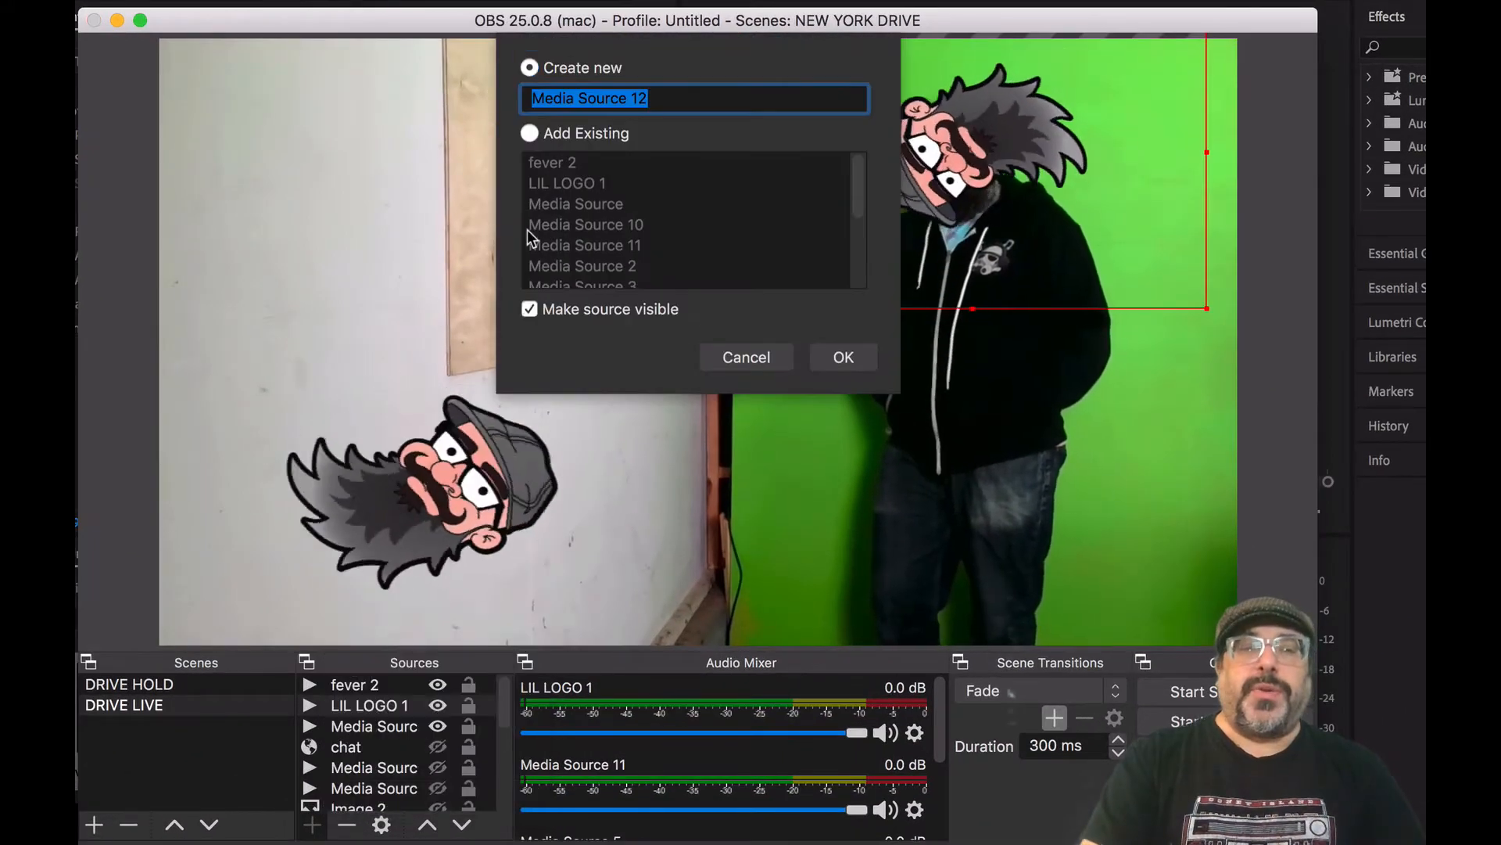
pyautogui.write('stitch 1')
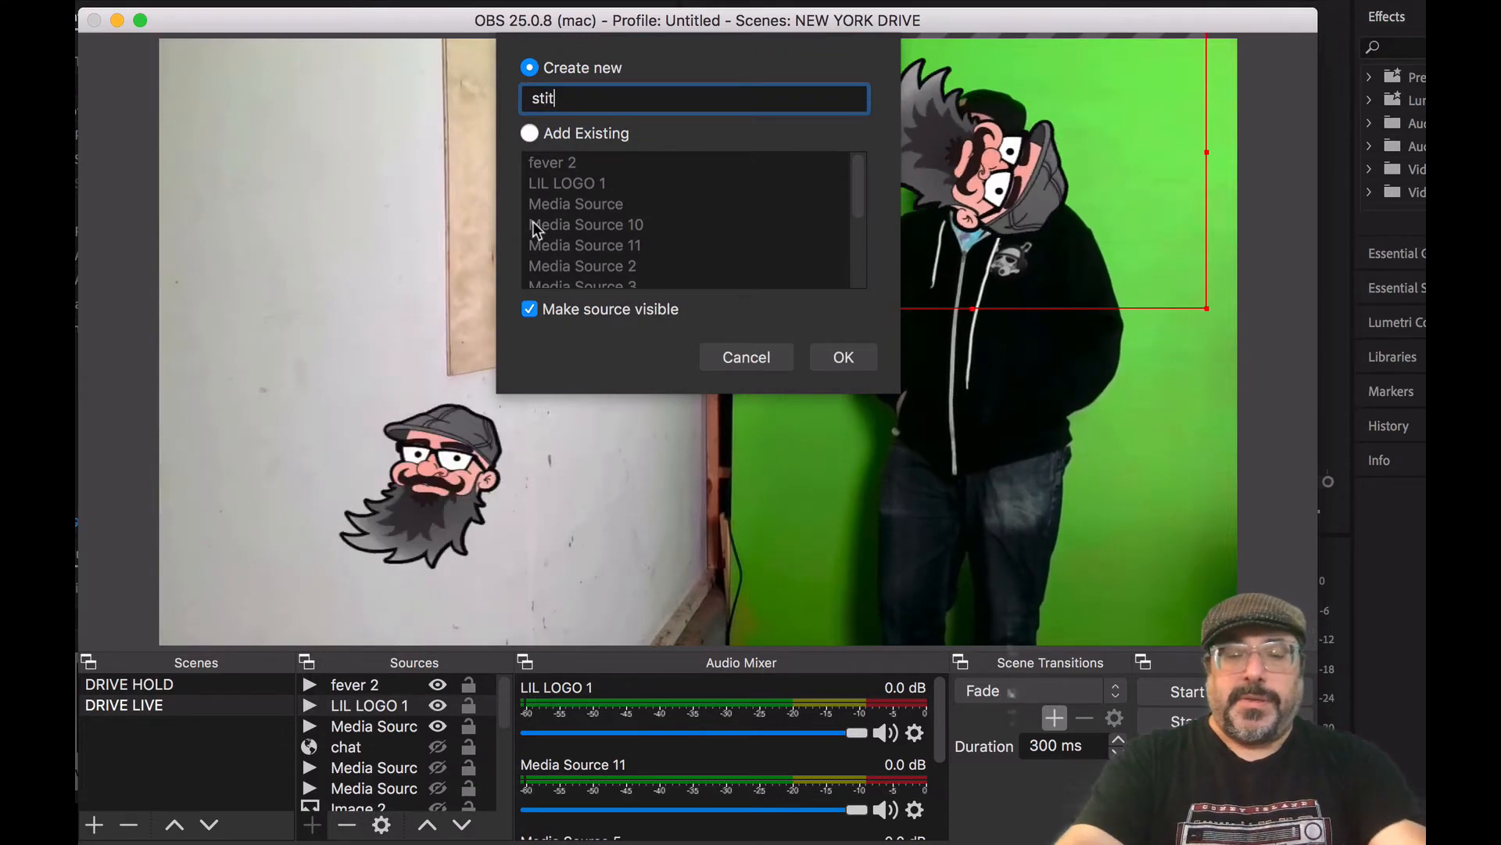
pyautogui.click(841, 358)
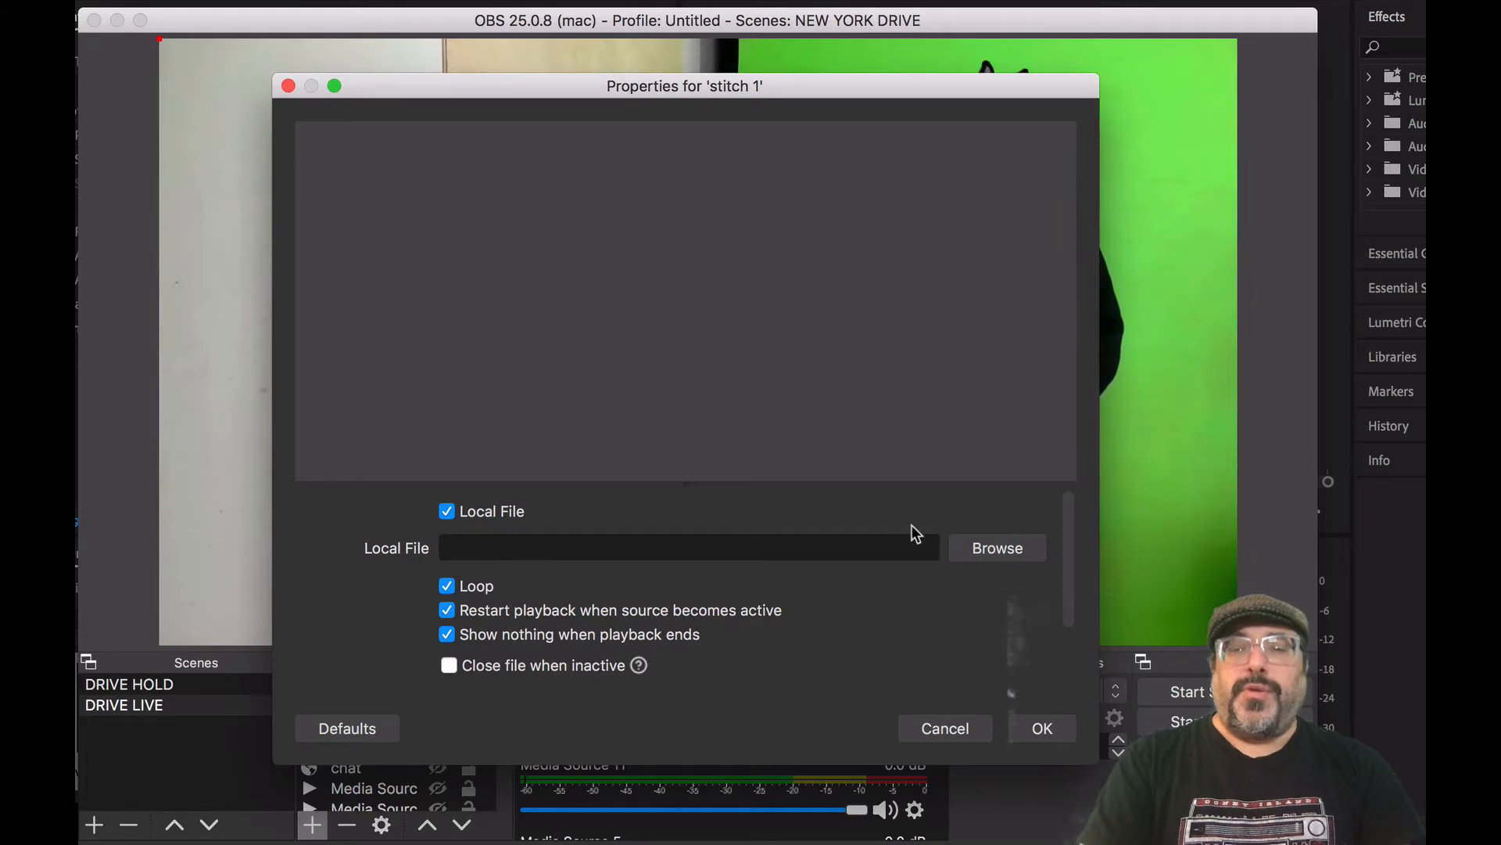
# Load stitch pump.mov from the desktop LOGOS folder into the stitch 1 source with looping on.
pyautogui.click(1011, 558)
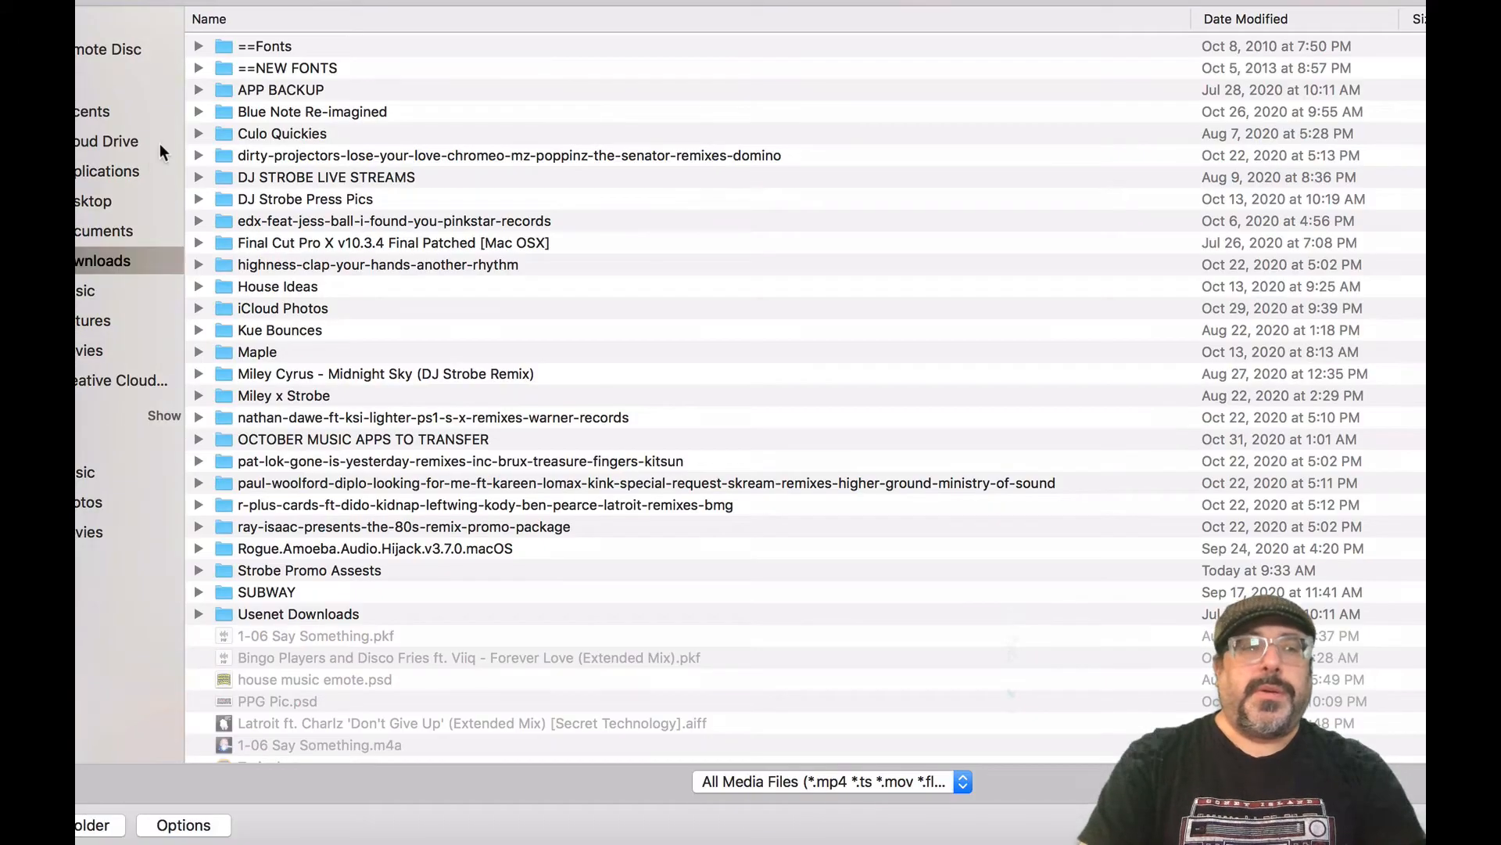
pyautogui.click(78, 197)
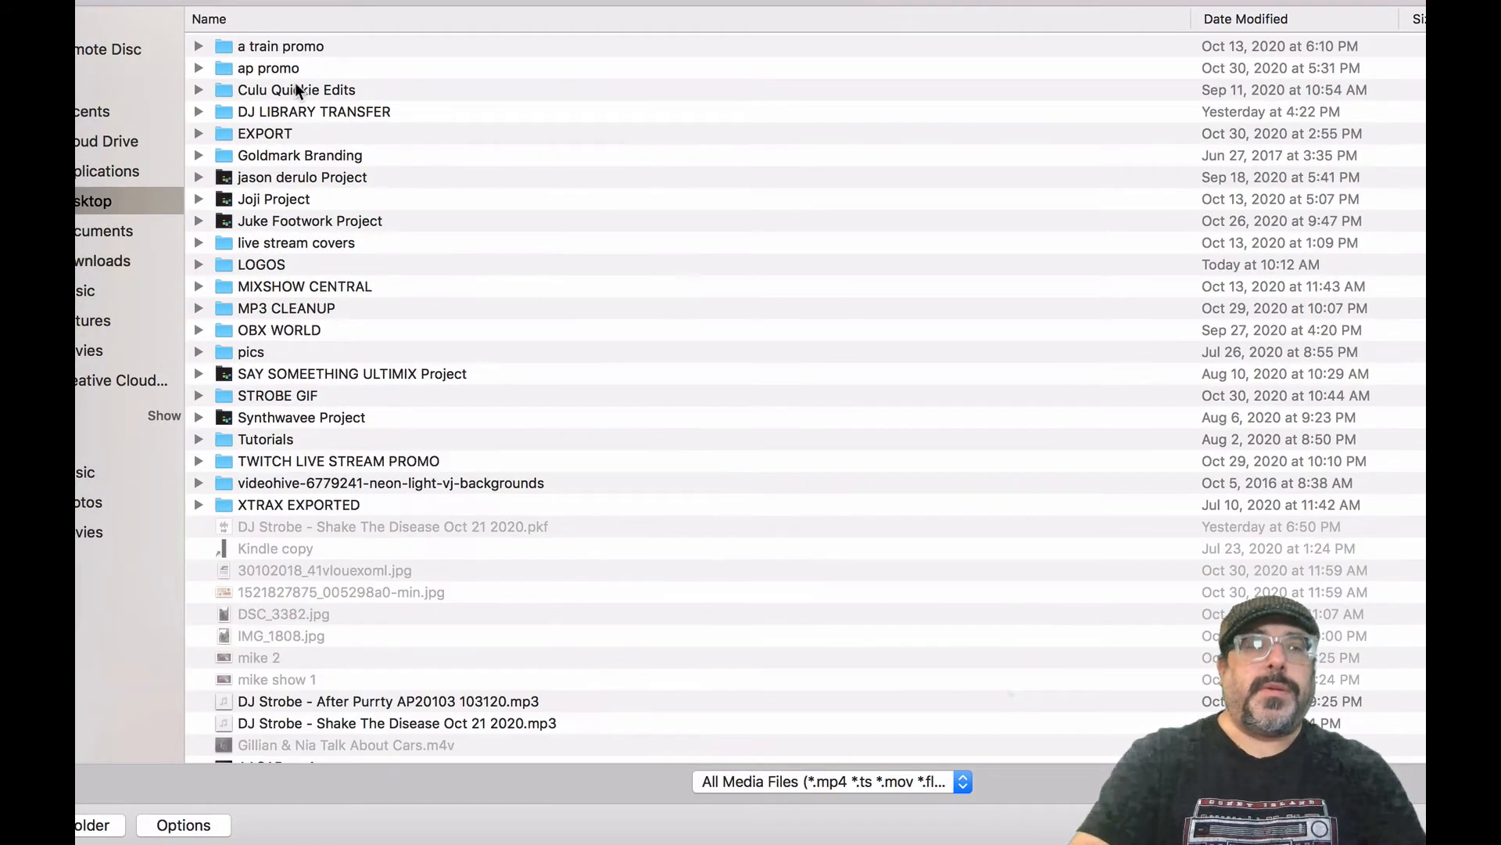
pyautogui.doubleClick(256, 256)
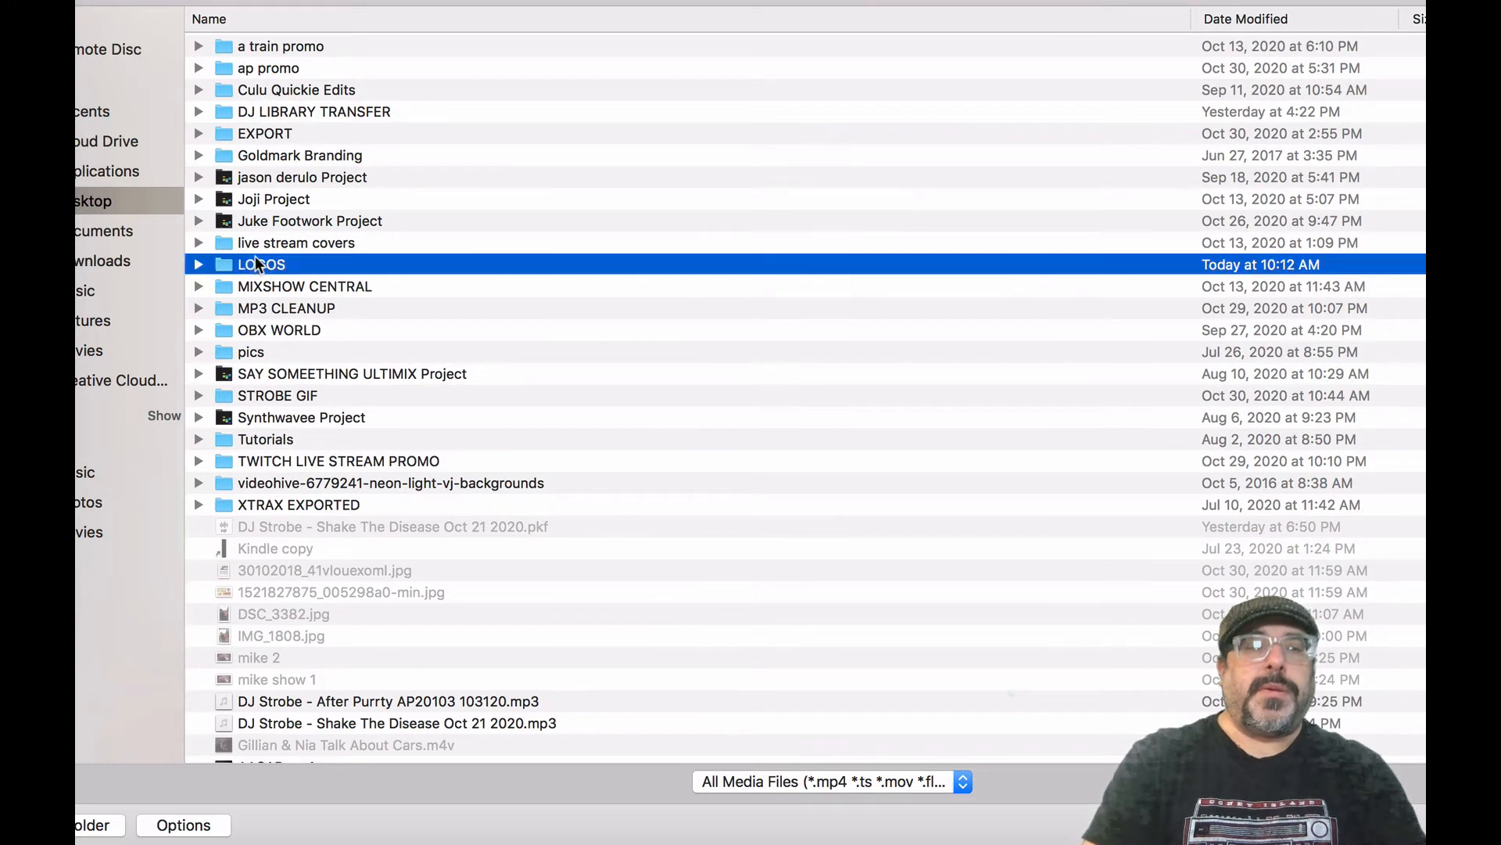
pyautogui.doubleClick(292, 224)
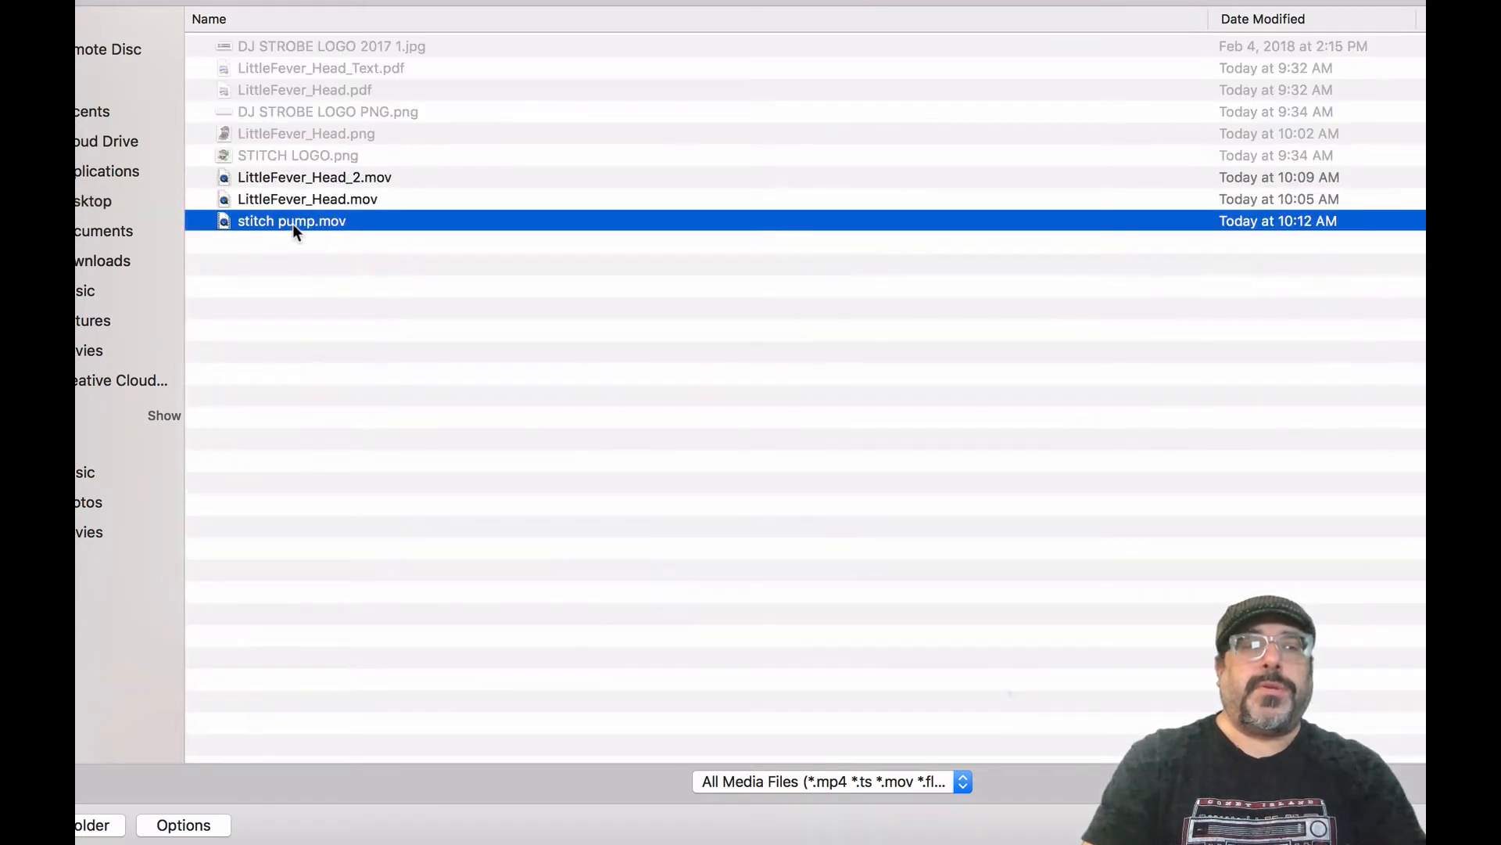
pyautogui.click(1042, 728)
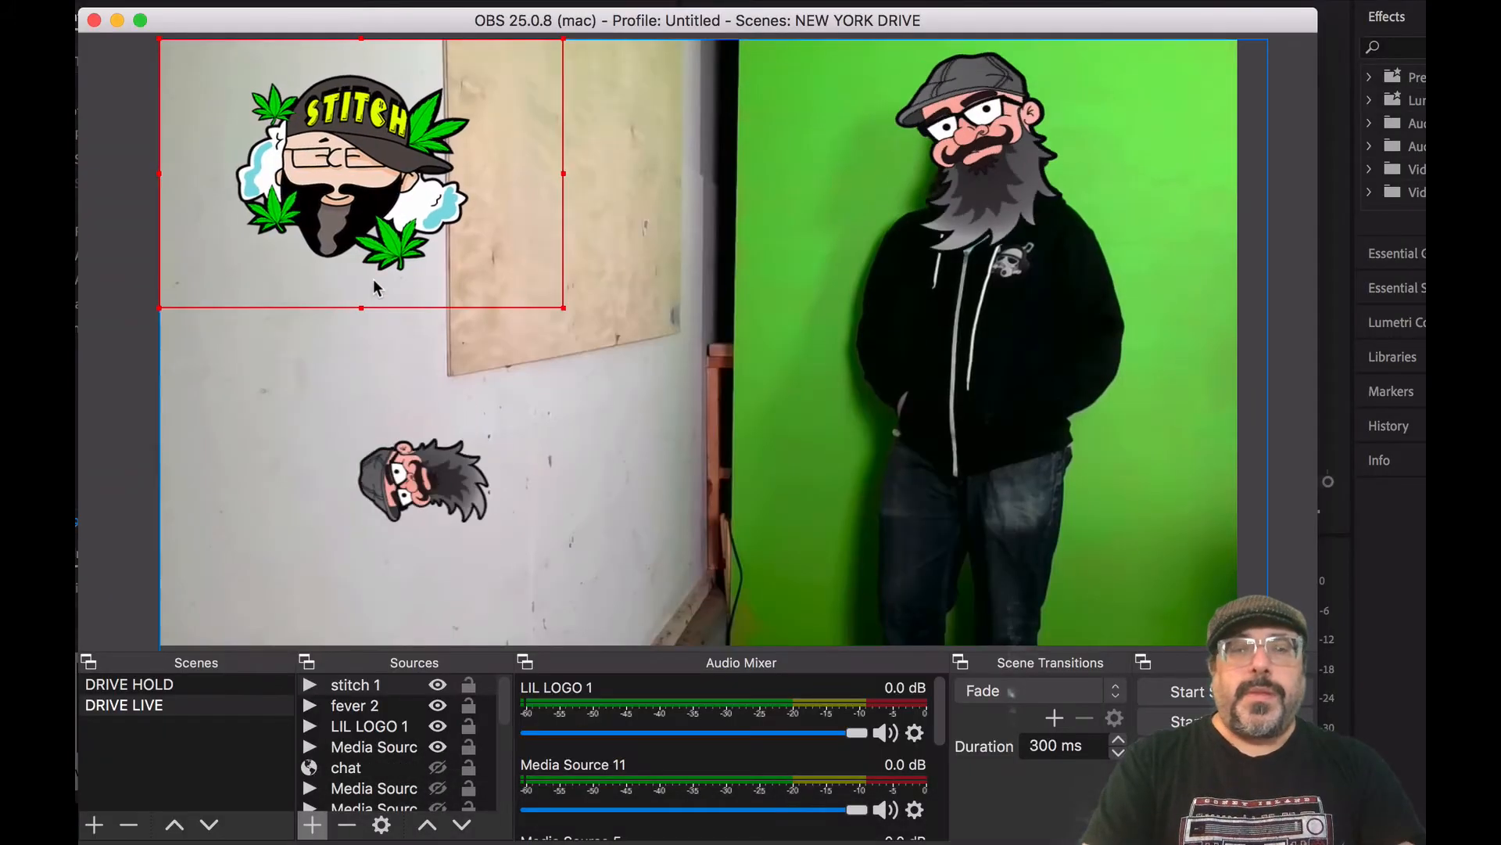
# Move the stitch 1 logo toward the middle of the scene and set its playback speed to 200%.
pyautogui.moveTo(403, 210); pyautogui.dragTo(664, 239)
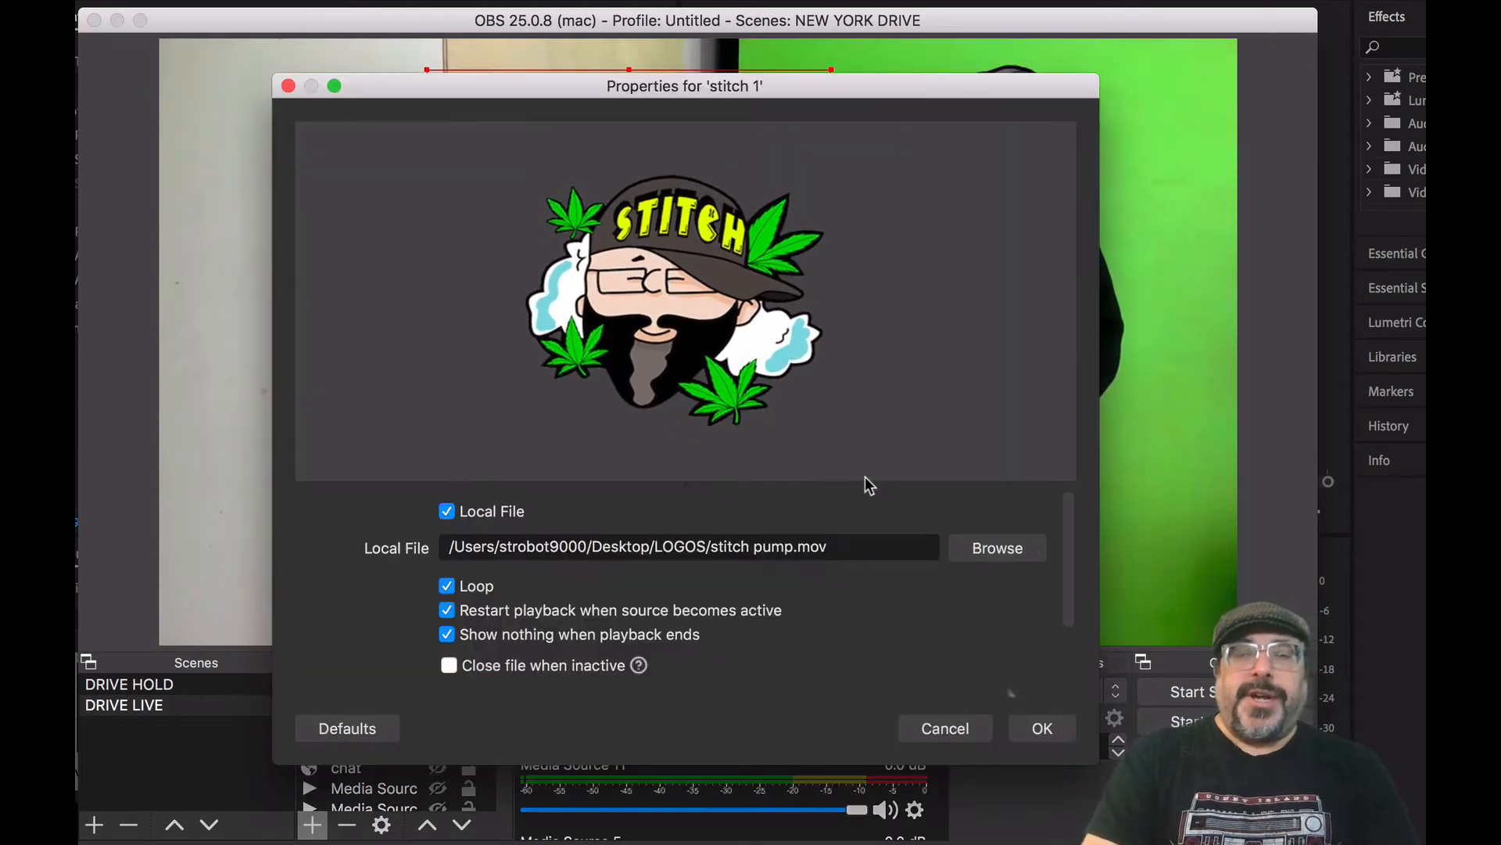
pyautogui.doubleClick(355, 684)
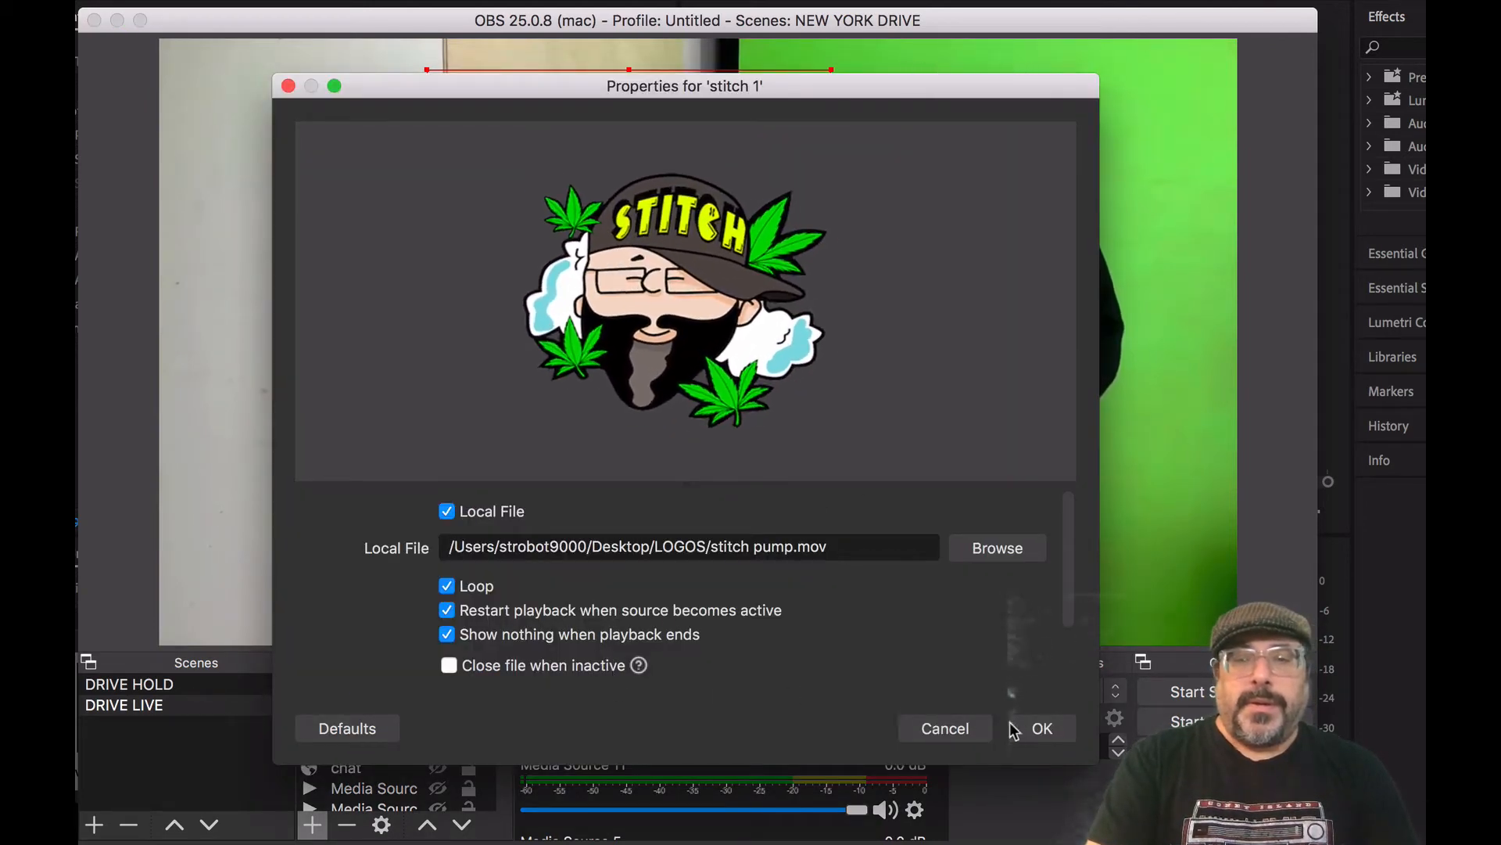
pyautogui.scroll(-3, 1066, 594)
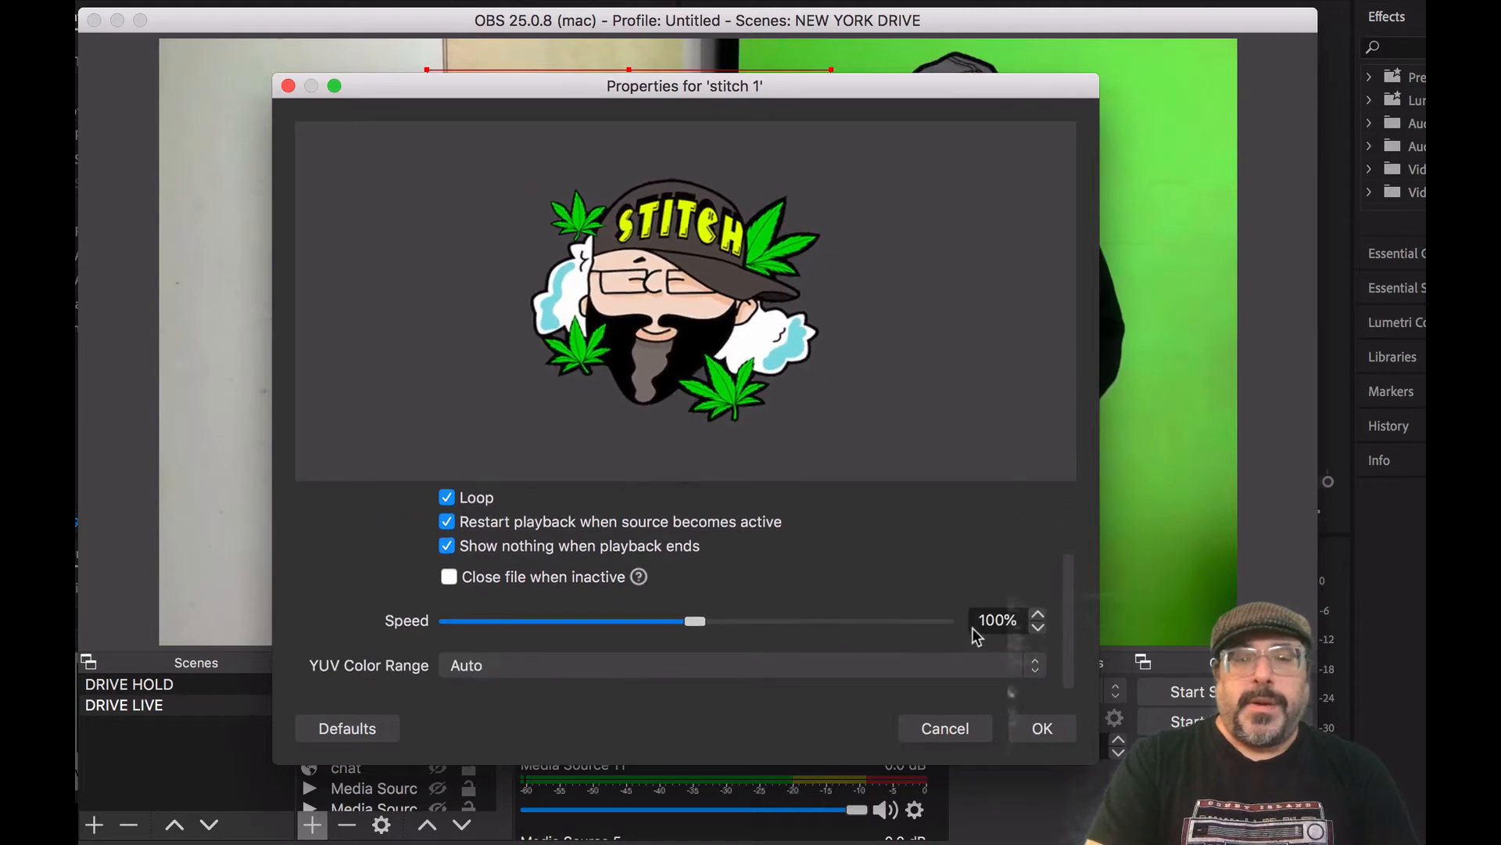
pyautogui.moveTo(696, 622); pyautogui.dragTo(970, 628)
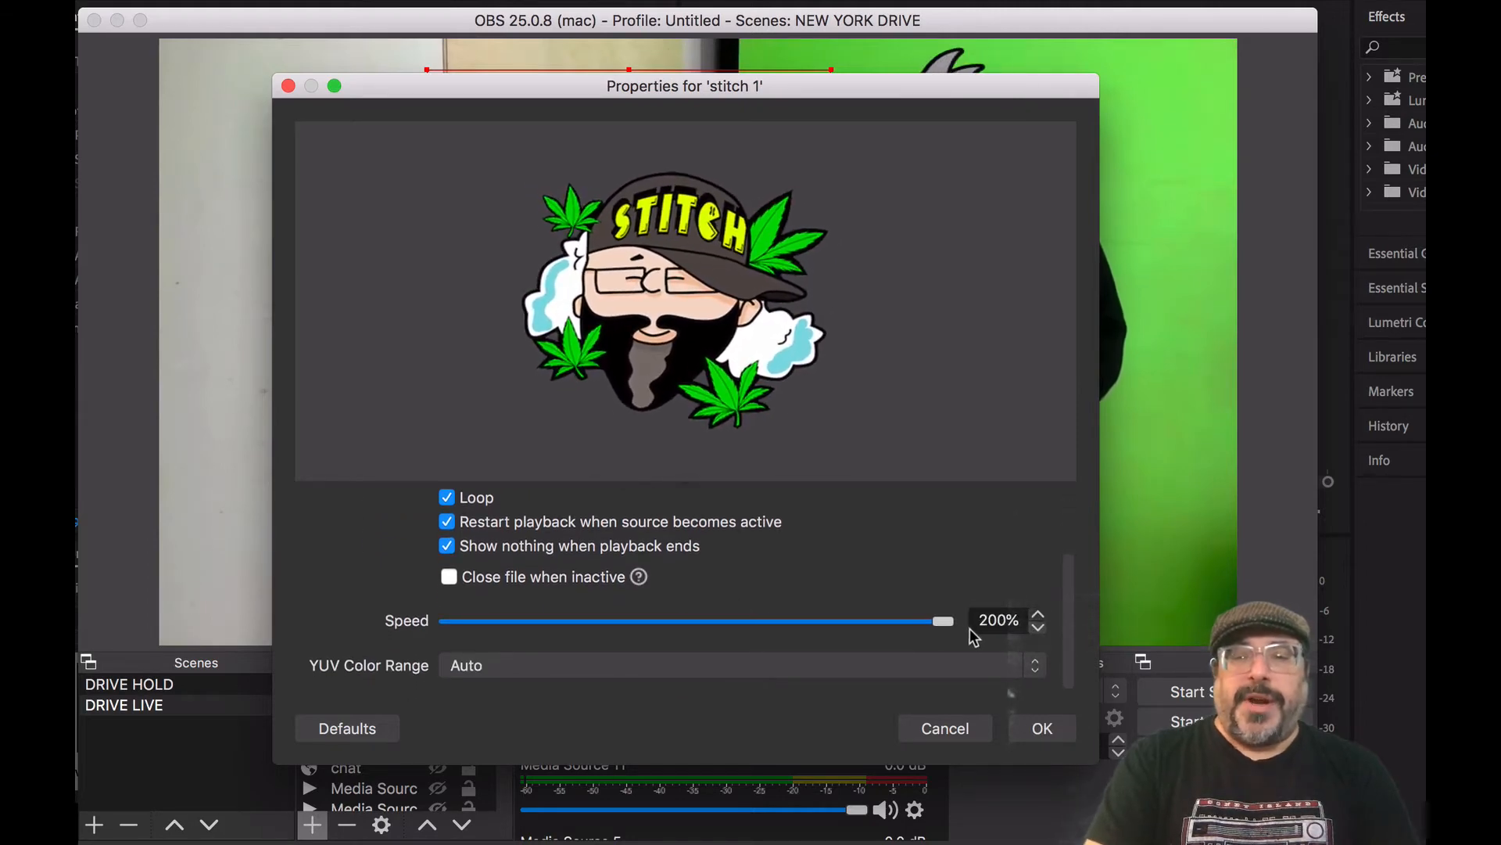
pyautogui.click(1045, 726)
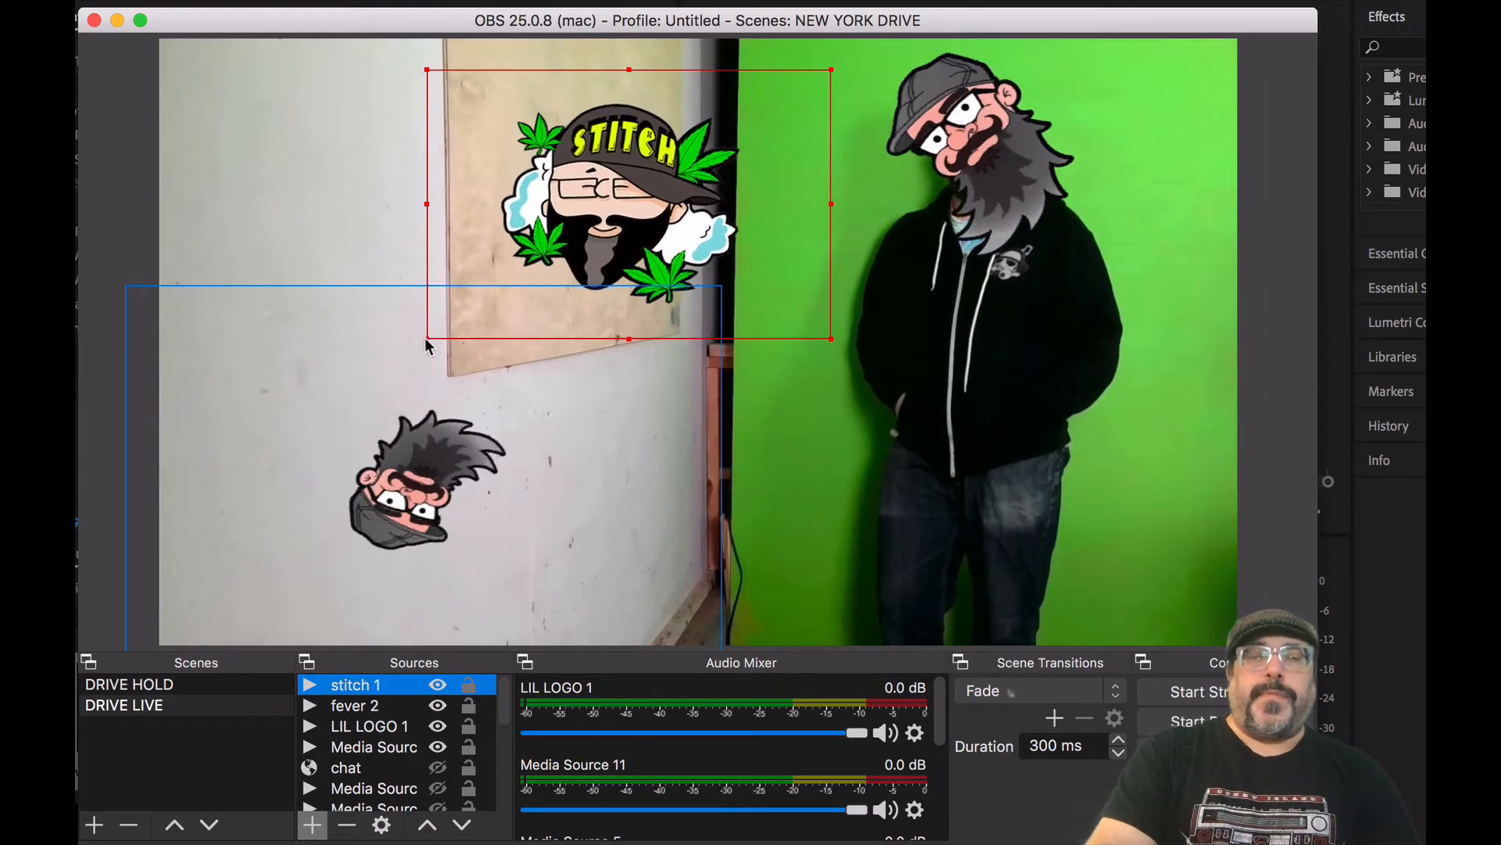
# Resize the stitch 1 logo to a small version in the scene's lower-left corner and reposition the fever 2 logo.
pyautogui.moveTo(426, 338)
pyautogui.mouseDown()
pyautogui.moveTo(341, 397)
pyautogui.moveTo(403, 354)
pyautogui.mouseUp()
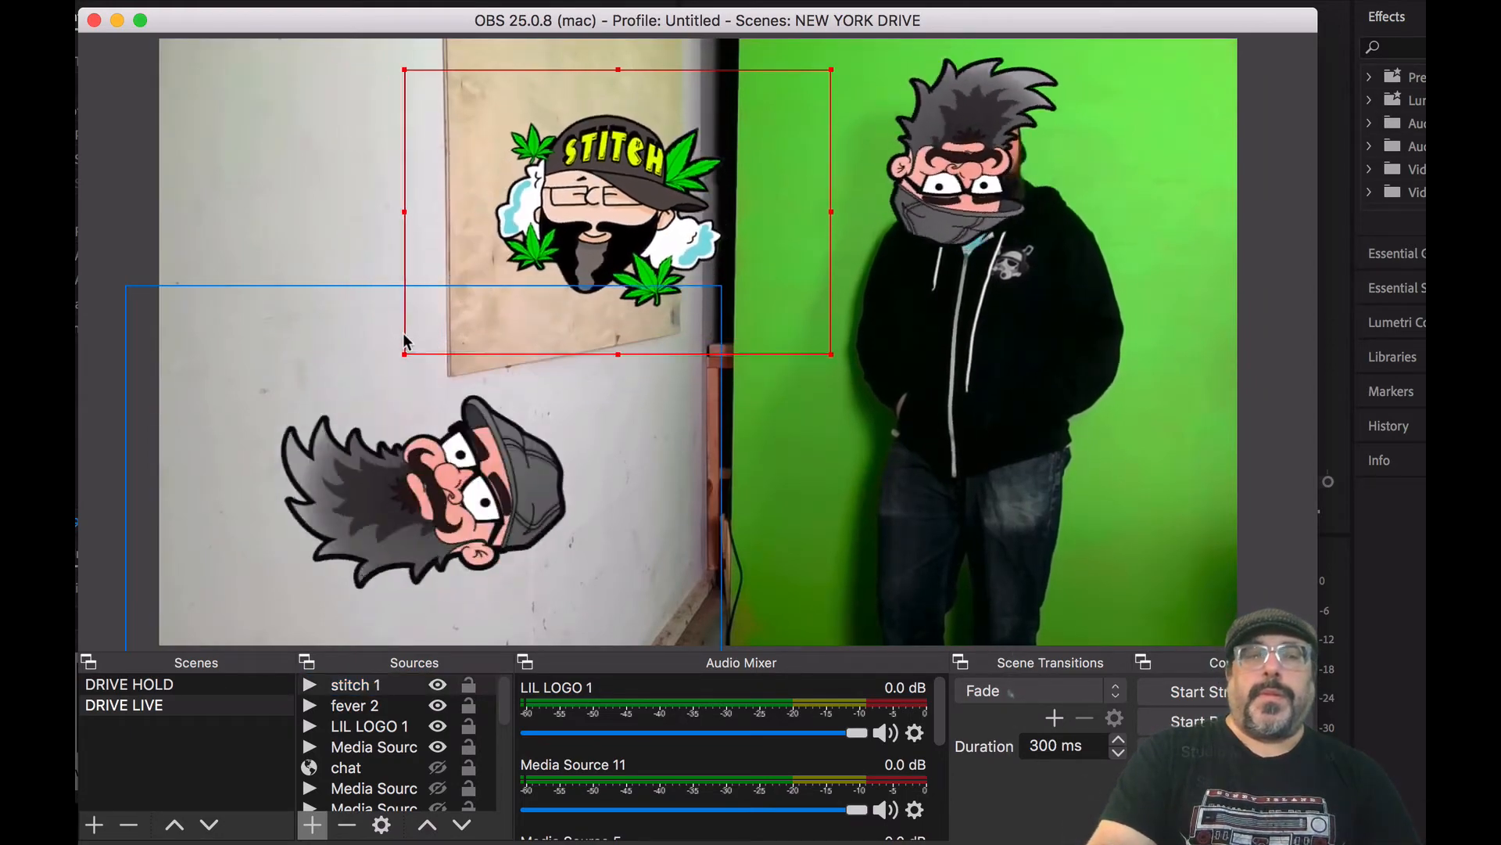
pyautogui.moveTo(661, 162); pyautogui.dragTo(459, 145)
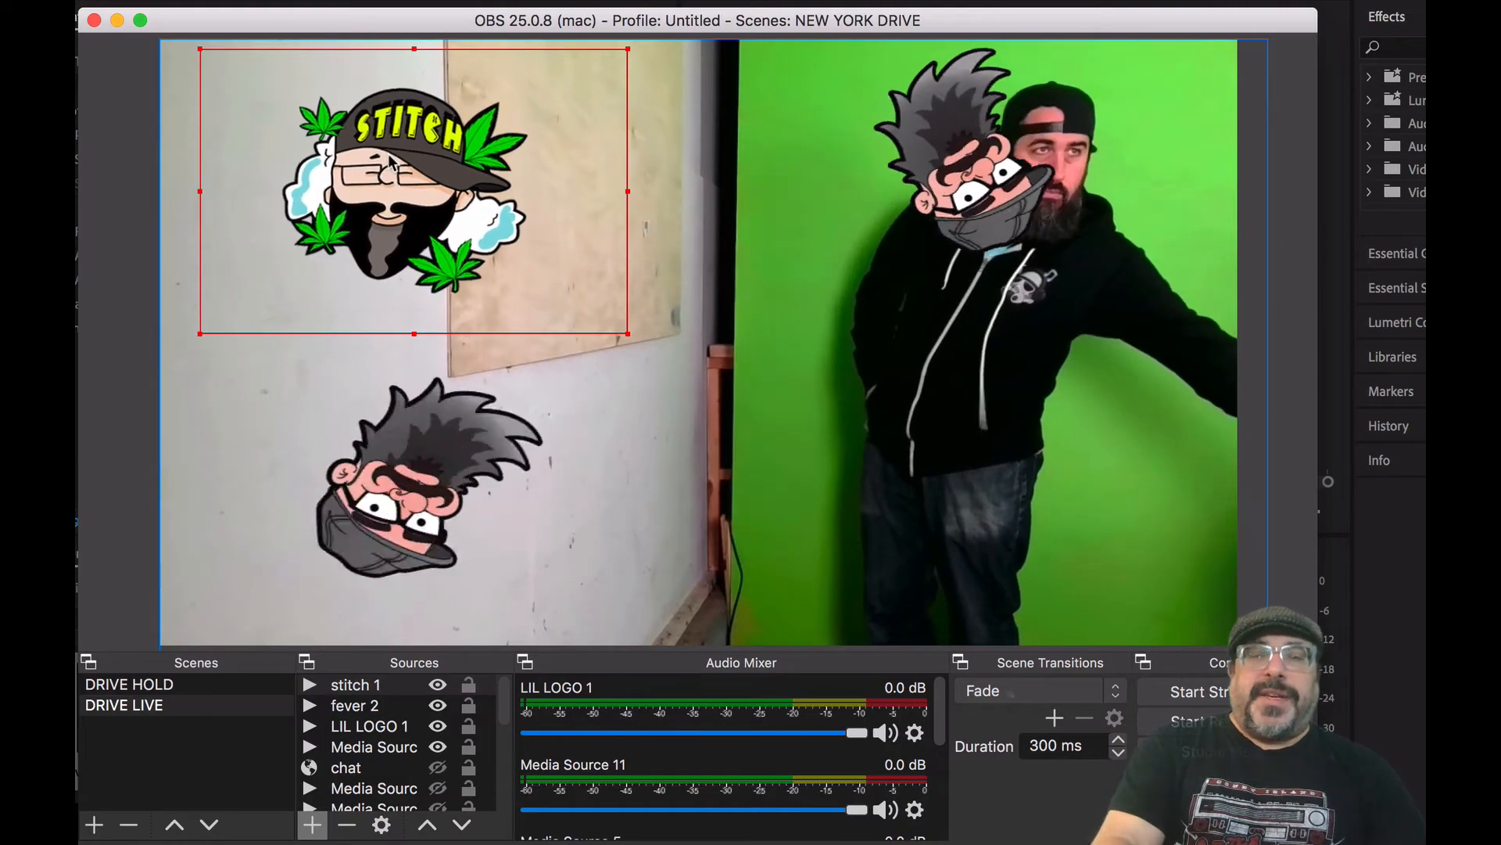
pyautogui.moveTo(459, 147); pyautogui.dragTo(283, 479)
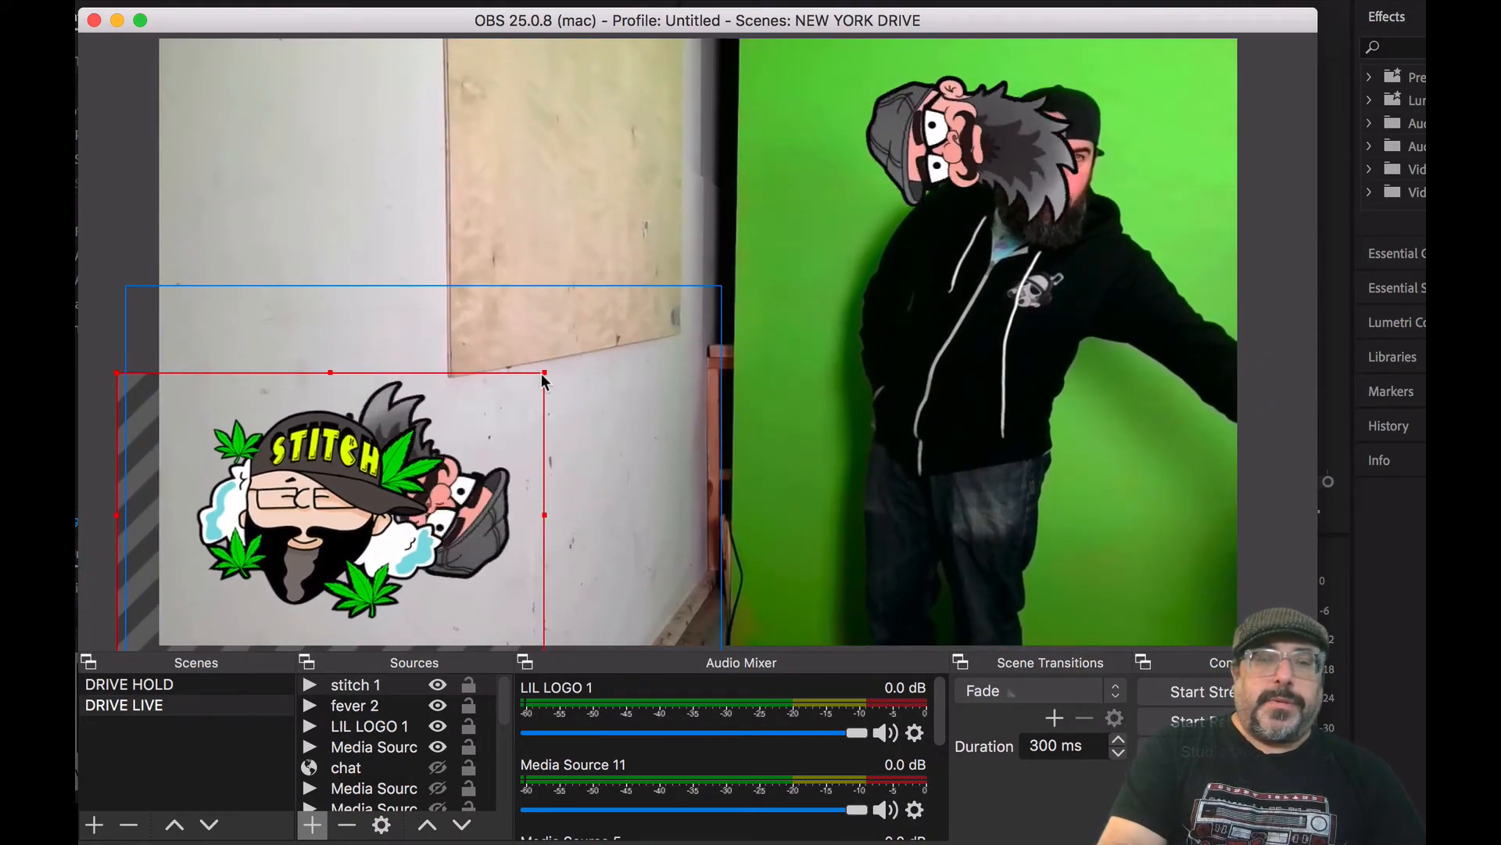
pyautogui.moveTo(545, 372); pyautogui.dragTo(427, 452)
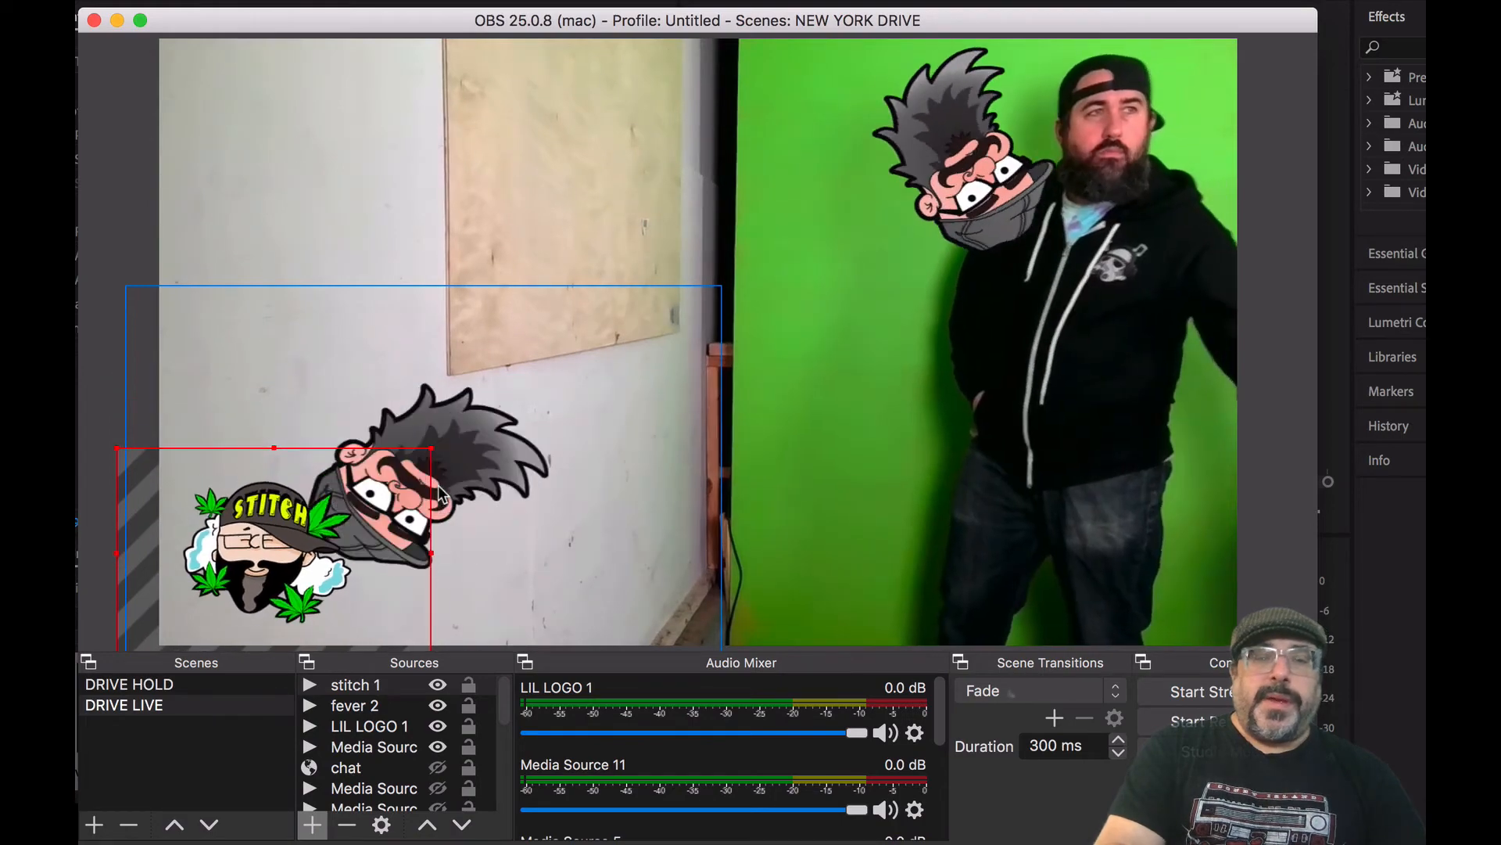
pyautogui.click(366, 710)
pyautogui.moveTo(527, 416); pyautogui.dragTo(458, 144)
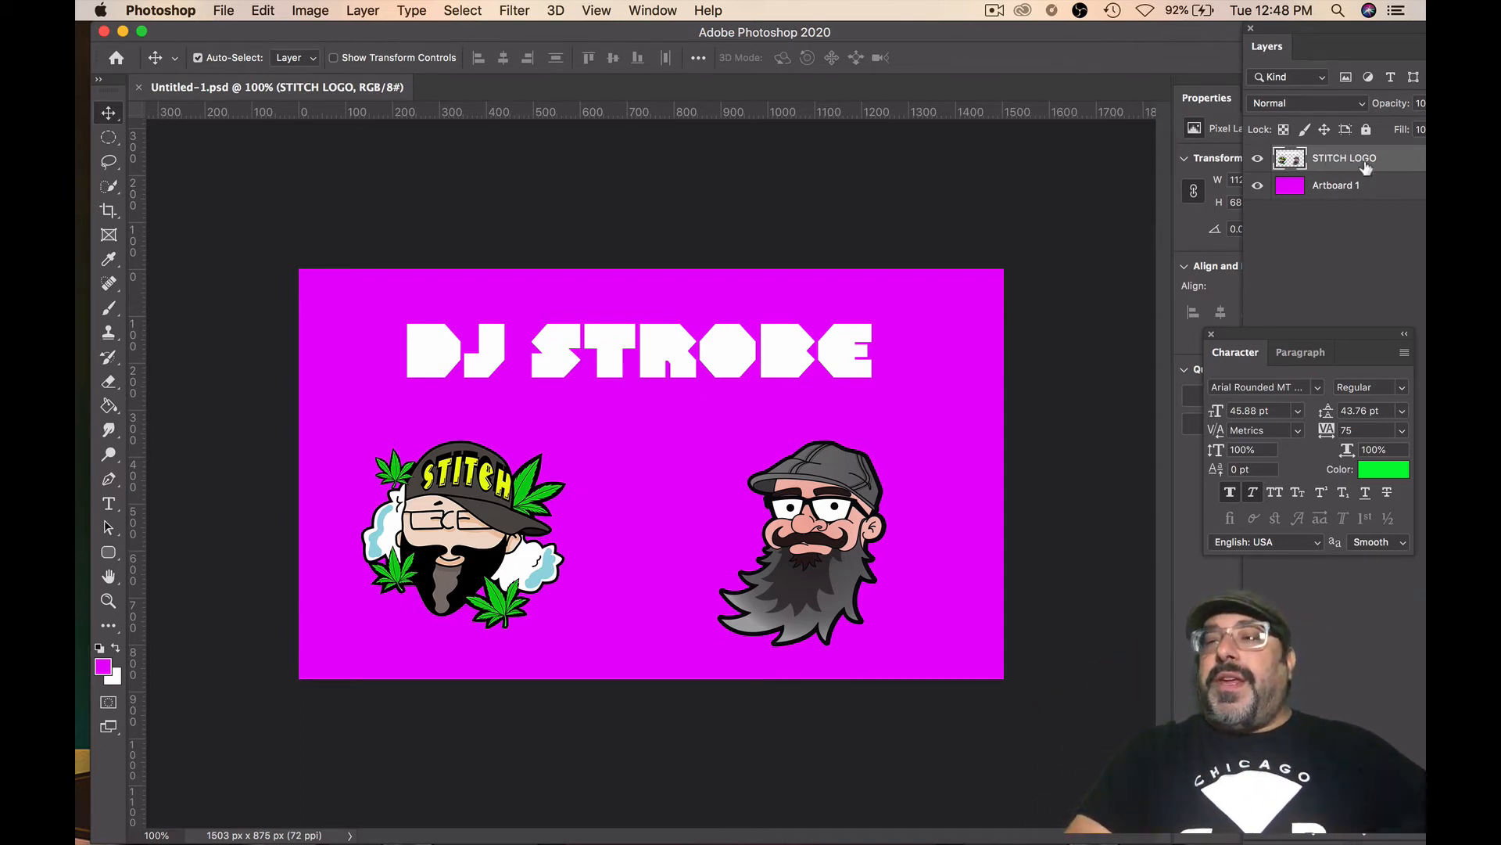
# In Photoshop, check the logos with Artboard 1 hidden, show it again, and select the STITCH LOGO layer's pixels.
pyautogui.click(1259, 185)
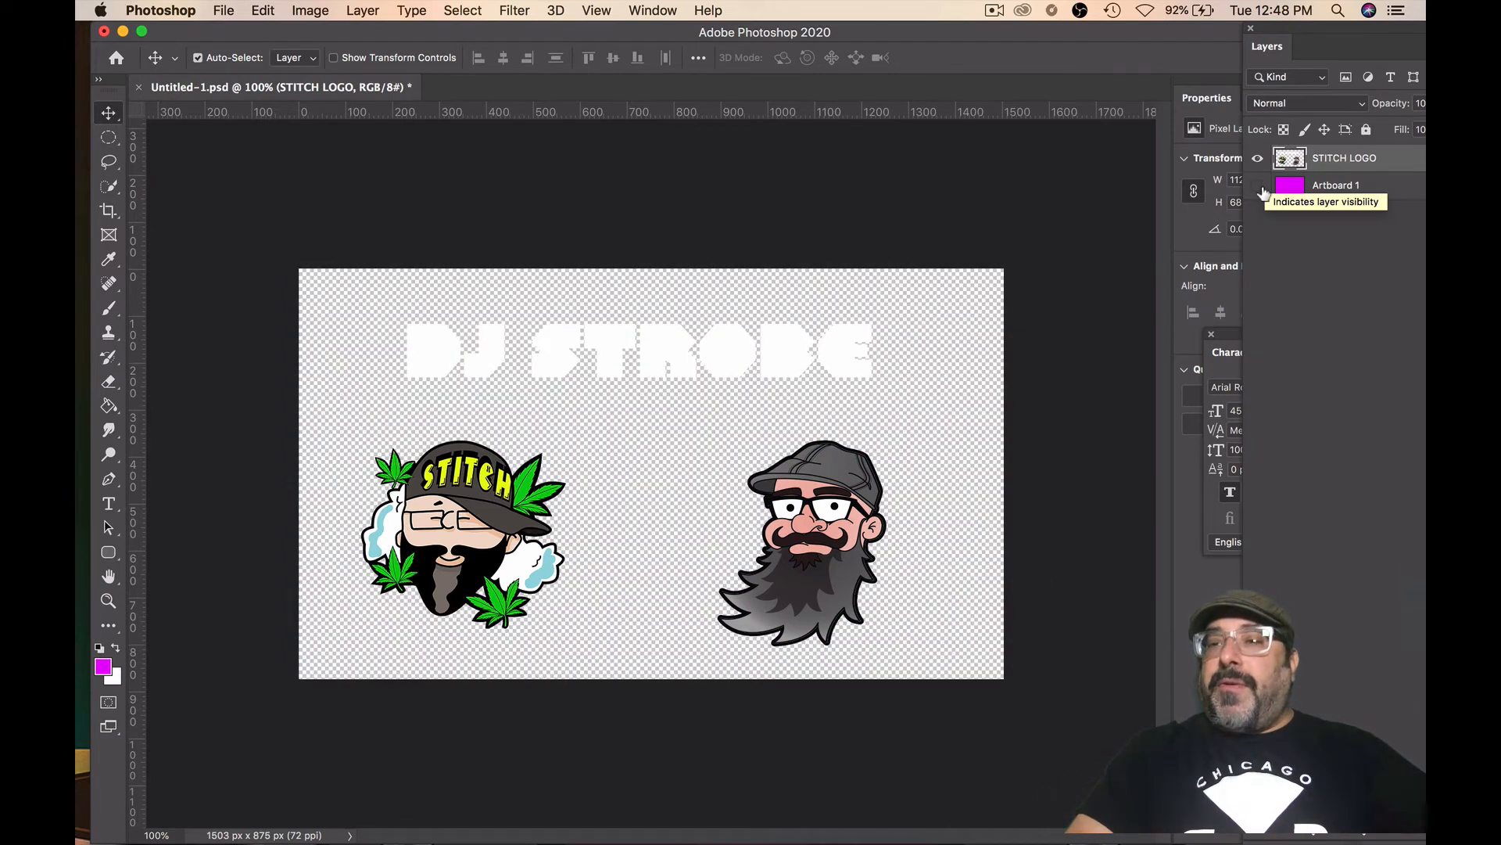
pyautogui.click(1259, 185)
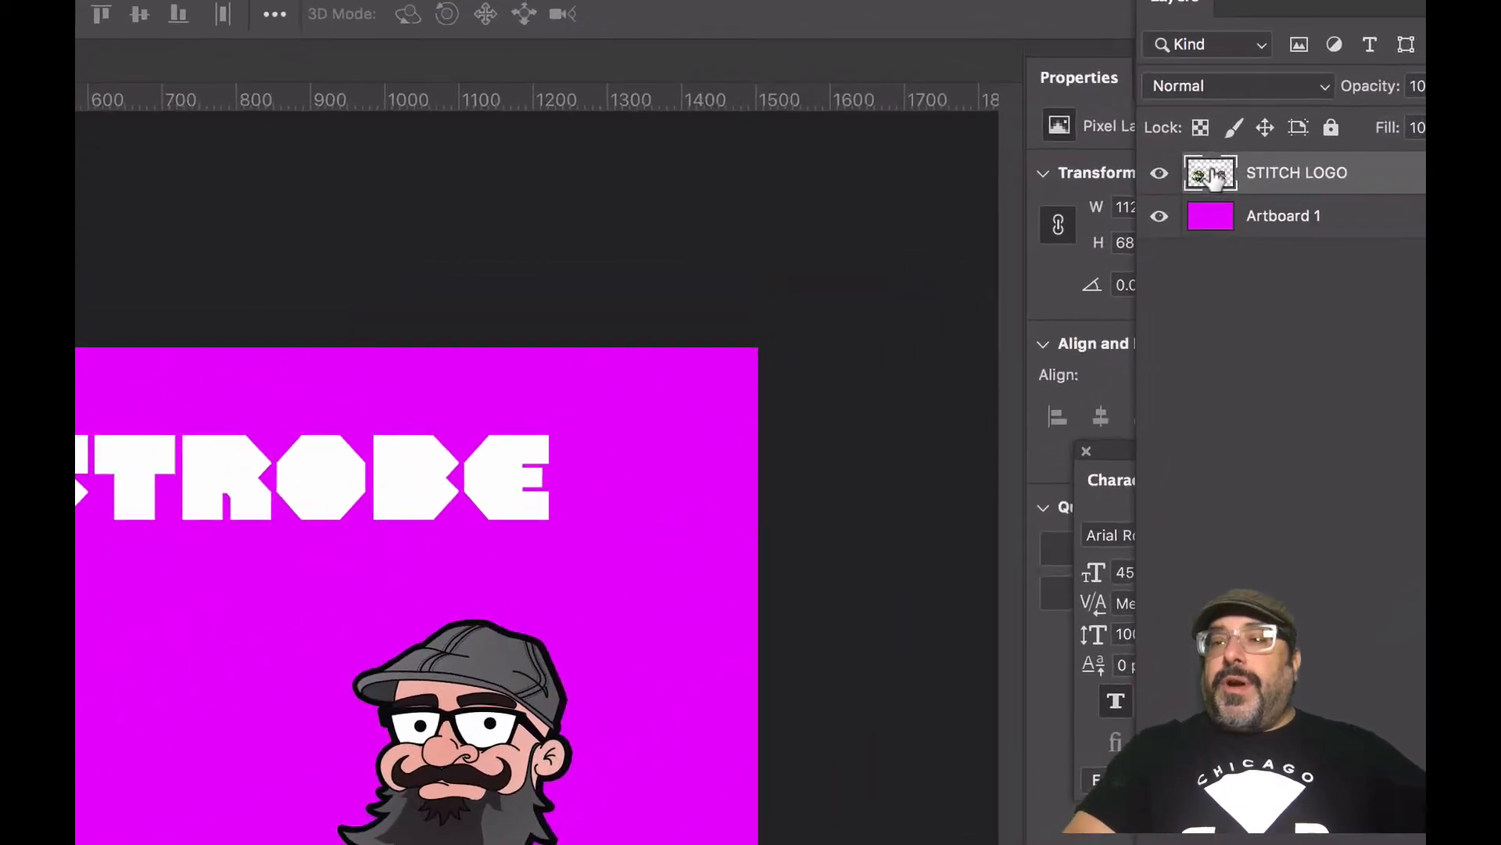
pyautogui.rightClick(1290, 158)
pyautogui.click(1157, 254)
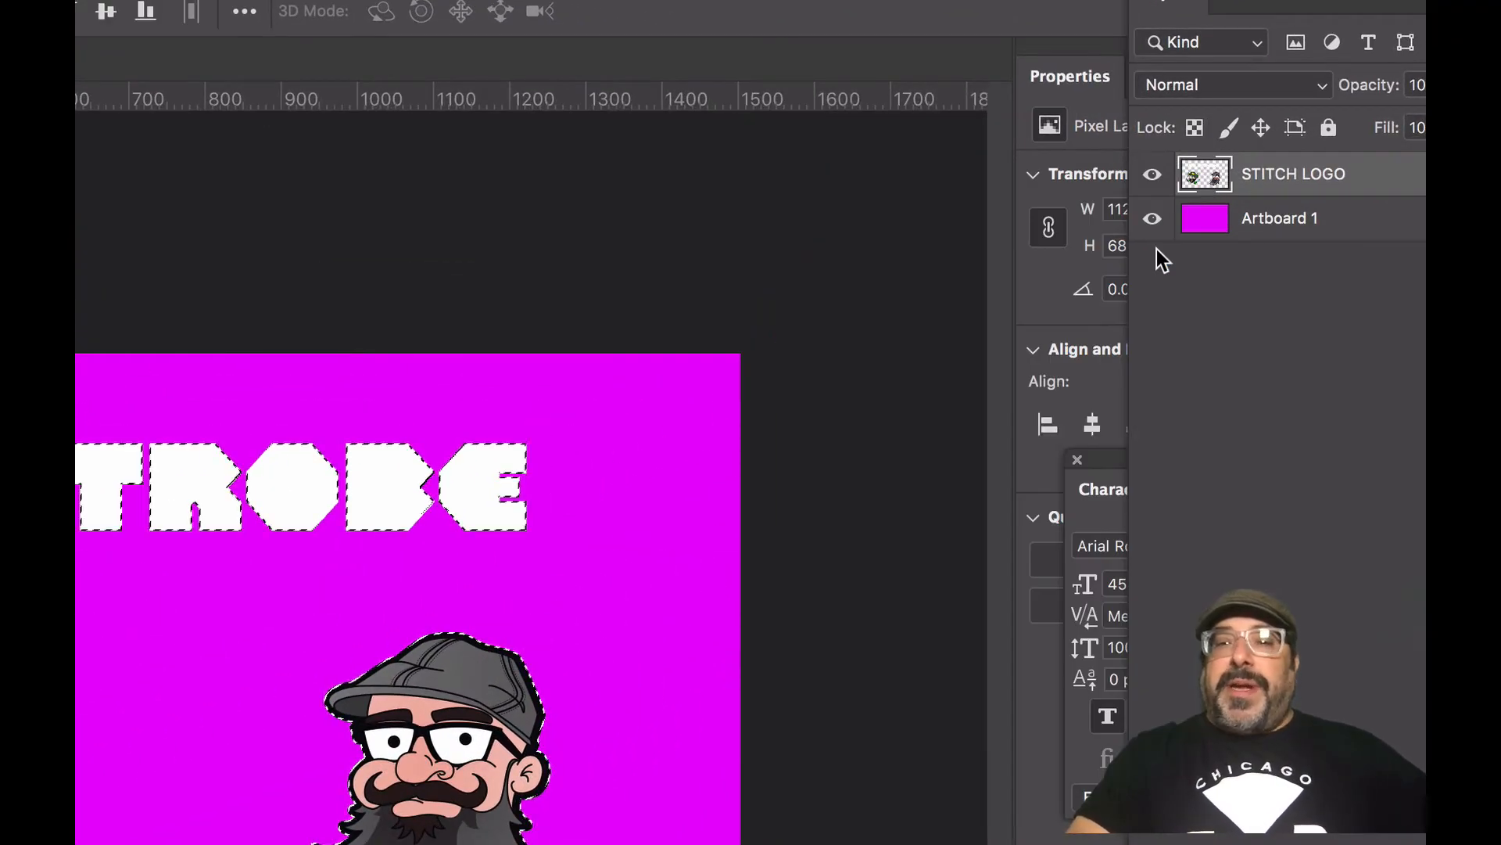
# Expand the selection around the logos and text by 20 pixels.
pyautogui.click(126, 7)
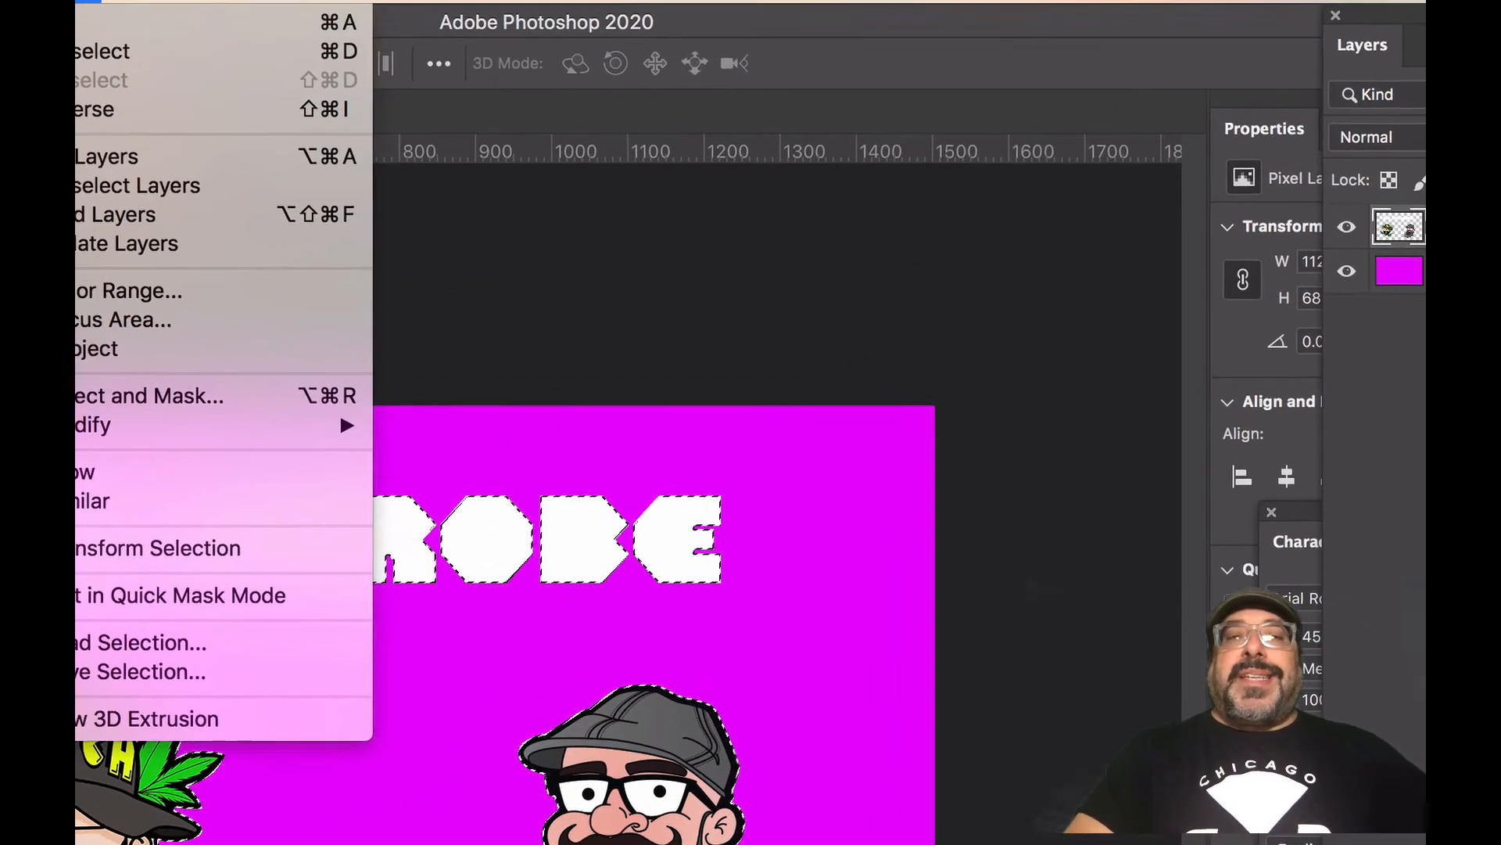
pyautogui.moveTo(203, 450)
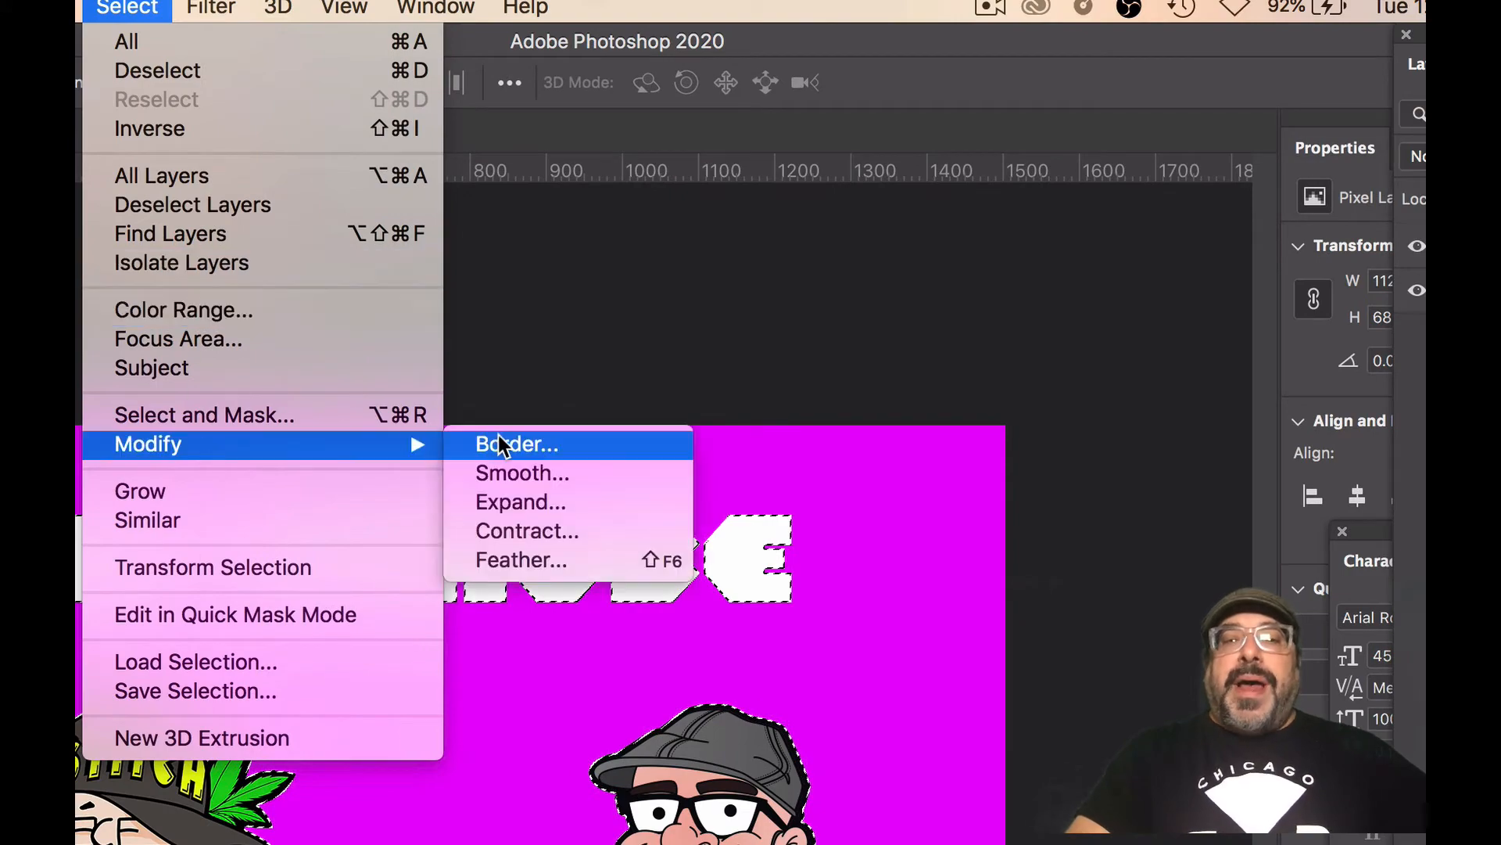
pyautogui.click(510, 501)
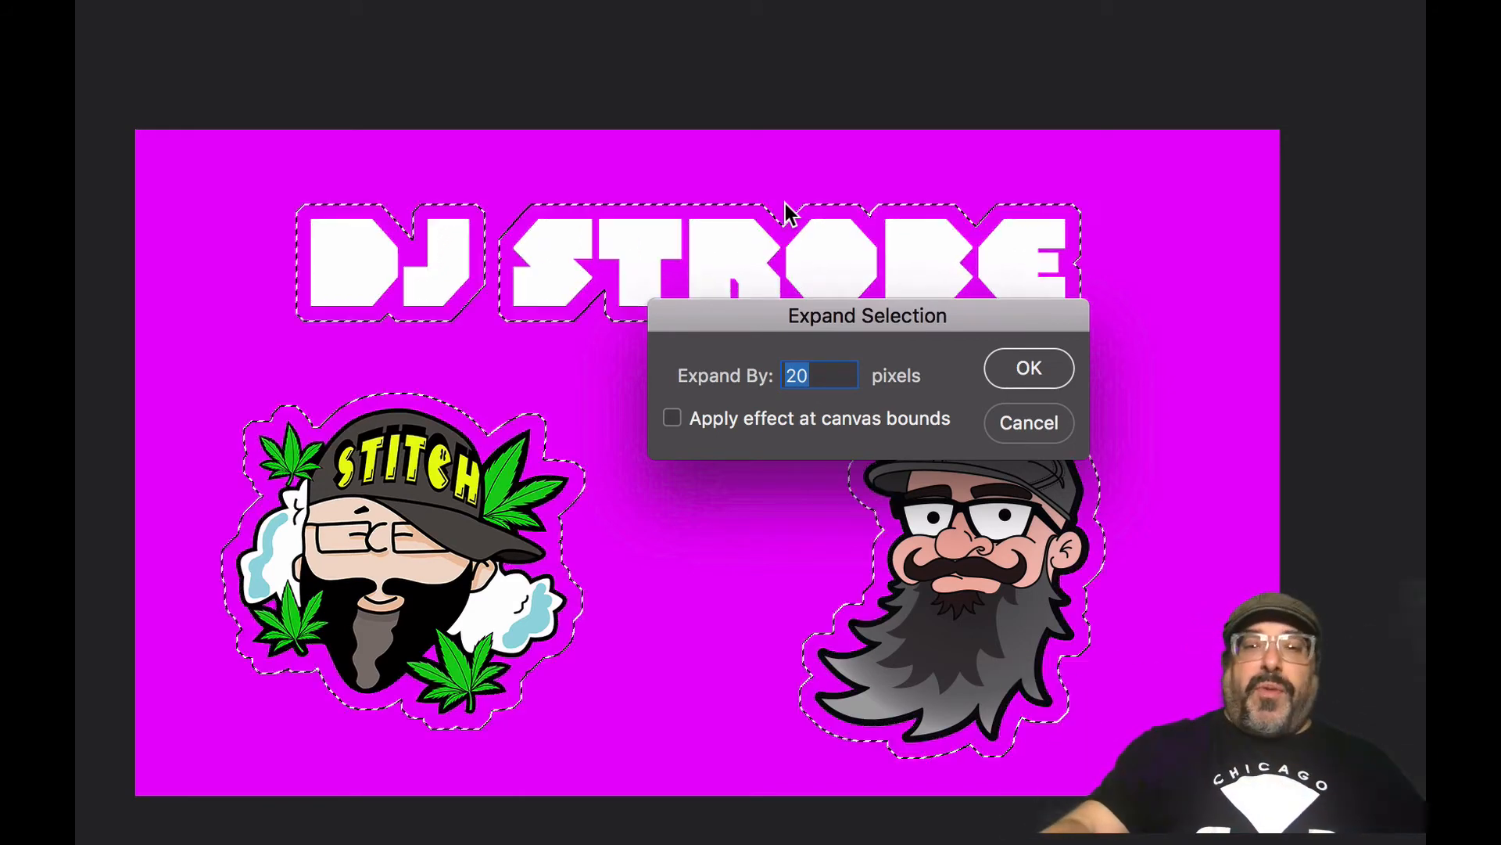
pyautogui.press('Return')
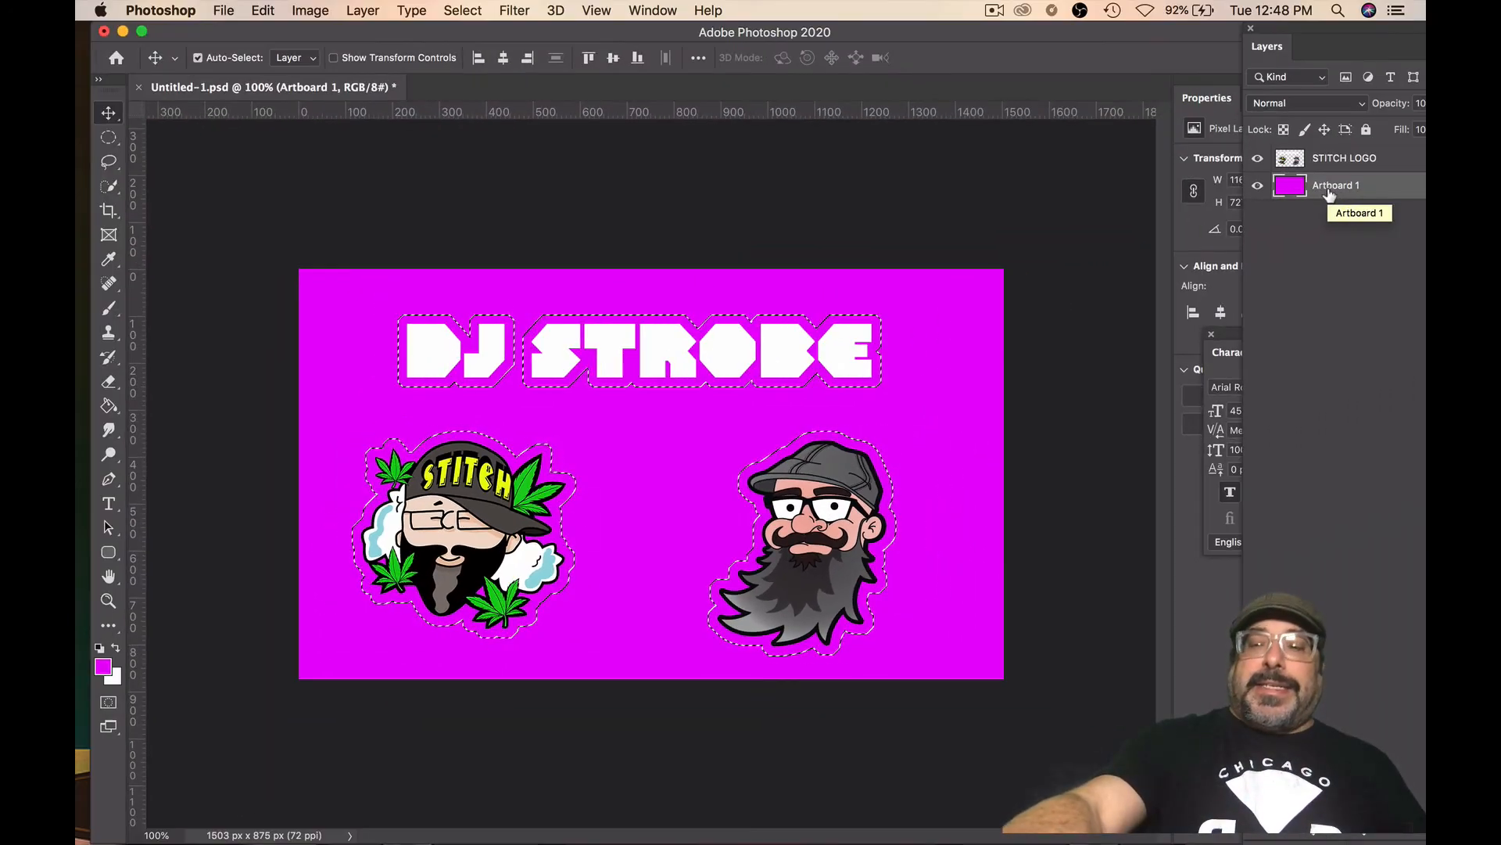
# Delete the selected area from the Artboard 1 layer and check the cut-out with STITCH LOGO temporarily hidden.
pyautogui.press('BackSpace')
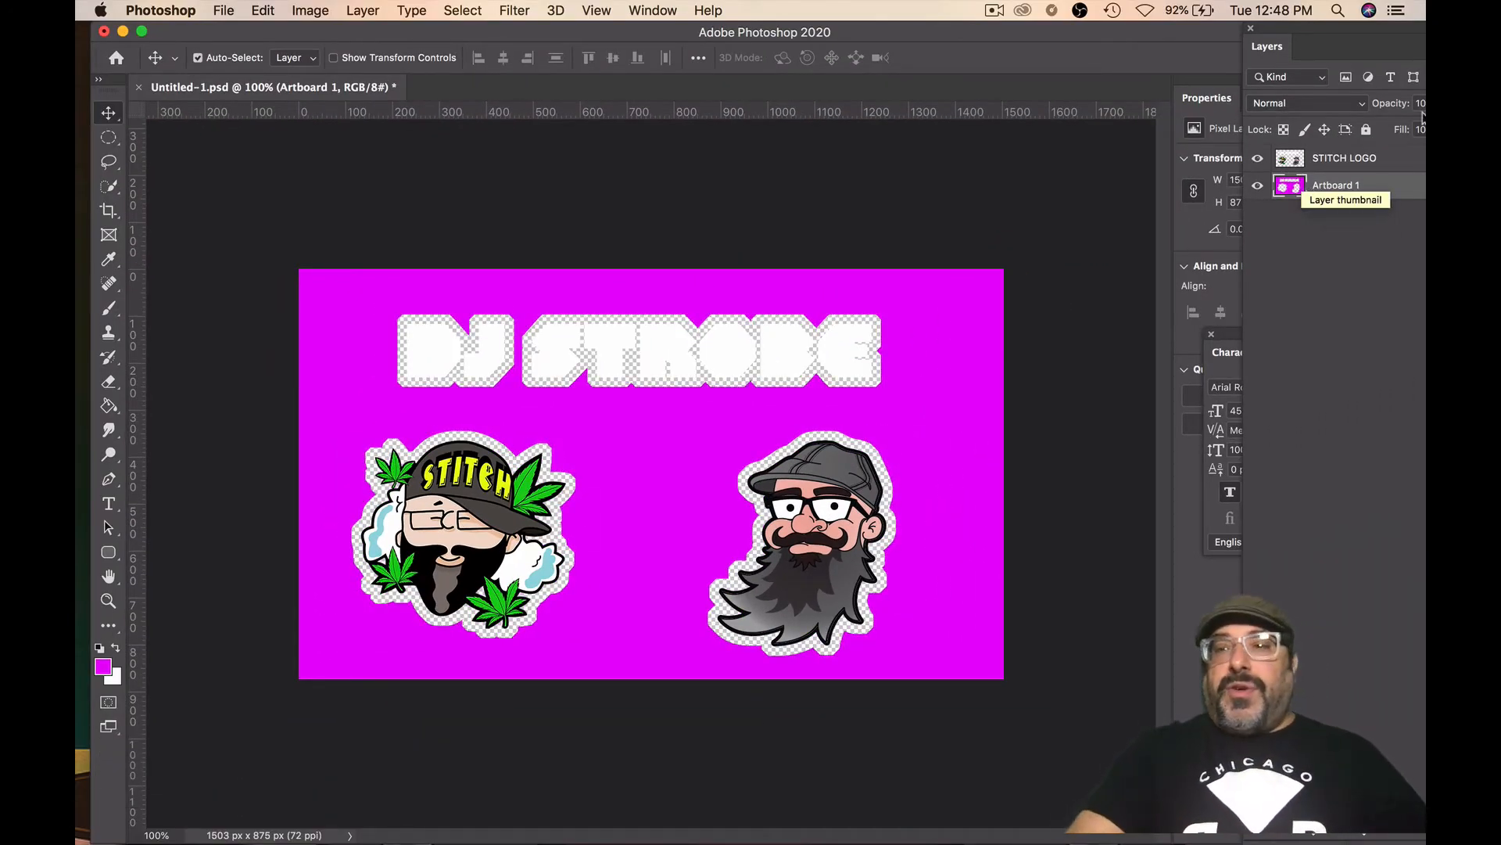
pyautogui.click(1257, 159)
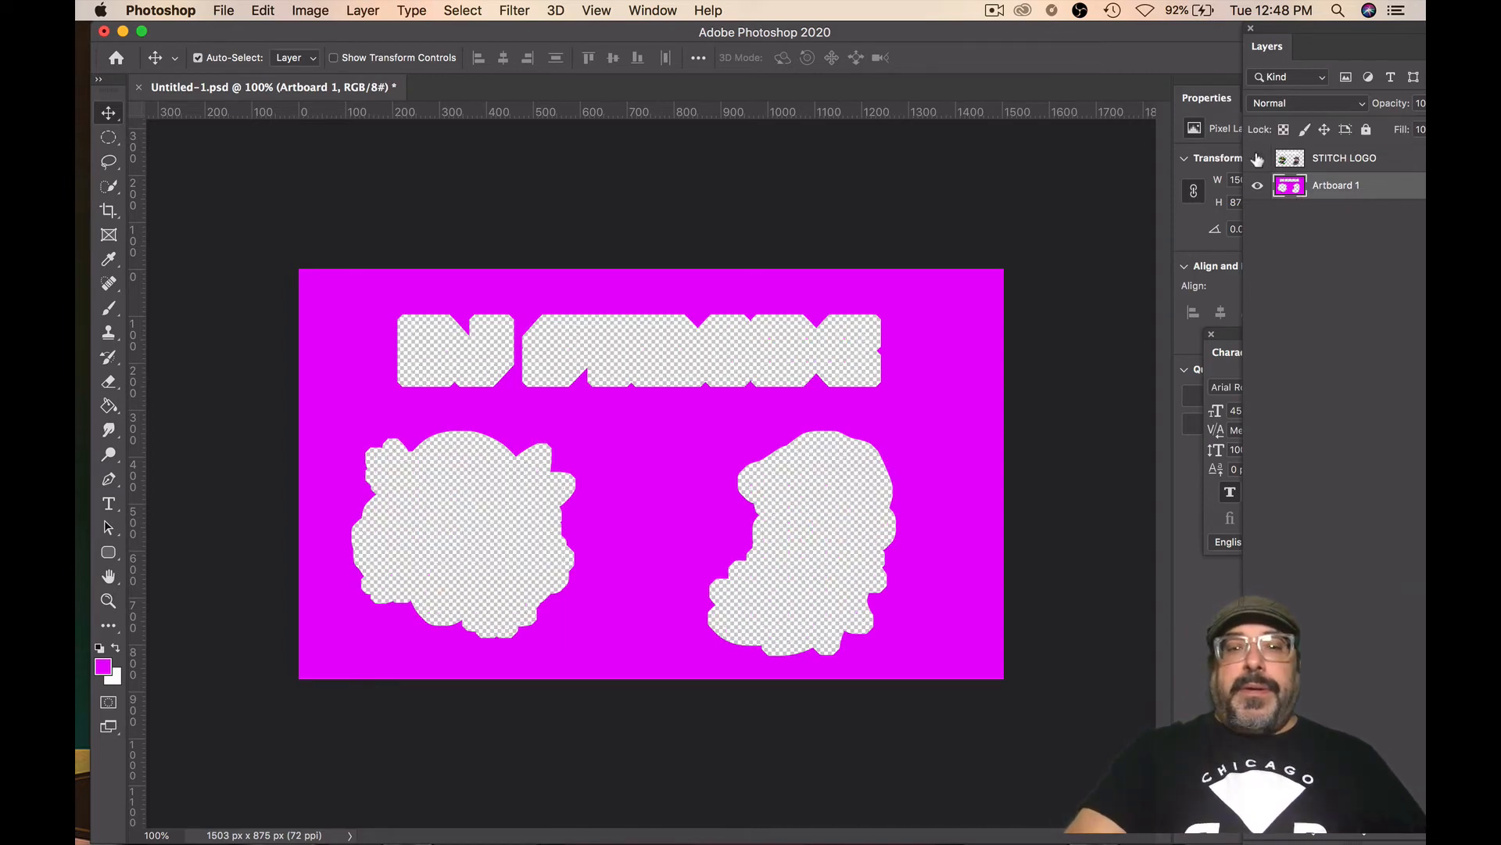
pyautogui.click(1258, 159)
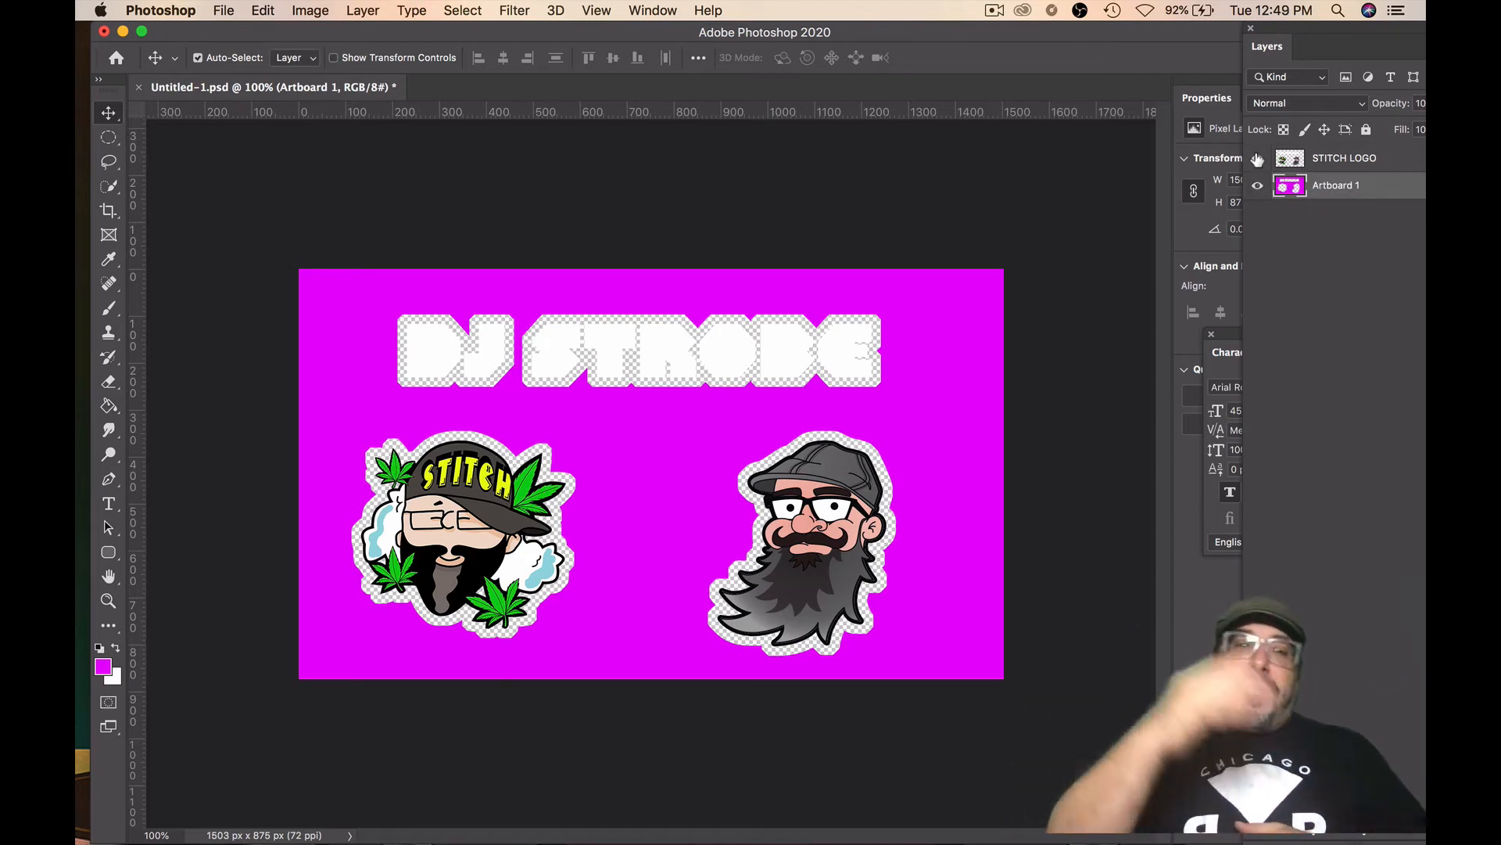
# Save a PNG copy of the artwork on the computer as logos 2 in the LOGOS folder.
pyautogui.click(222, 9)
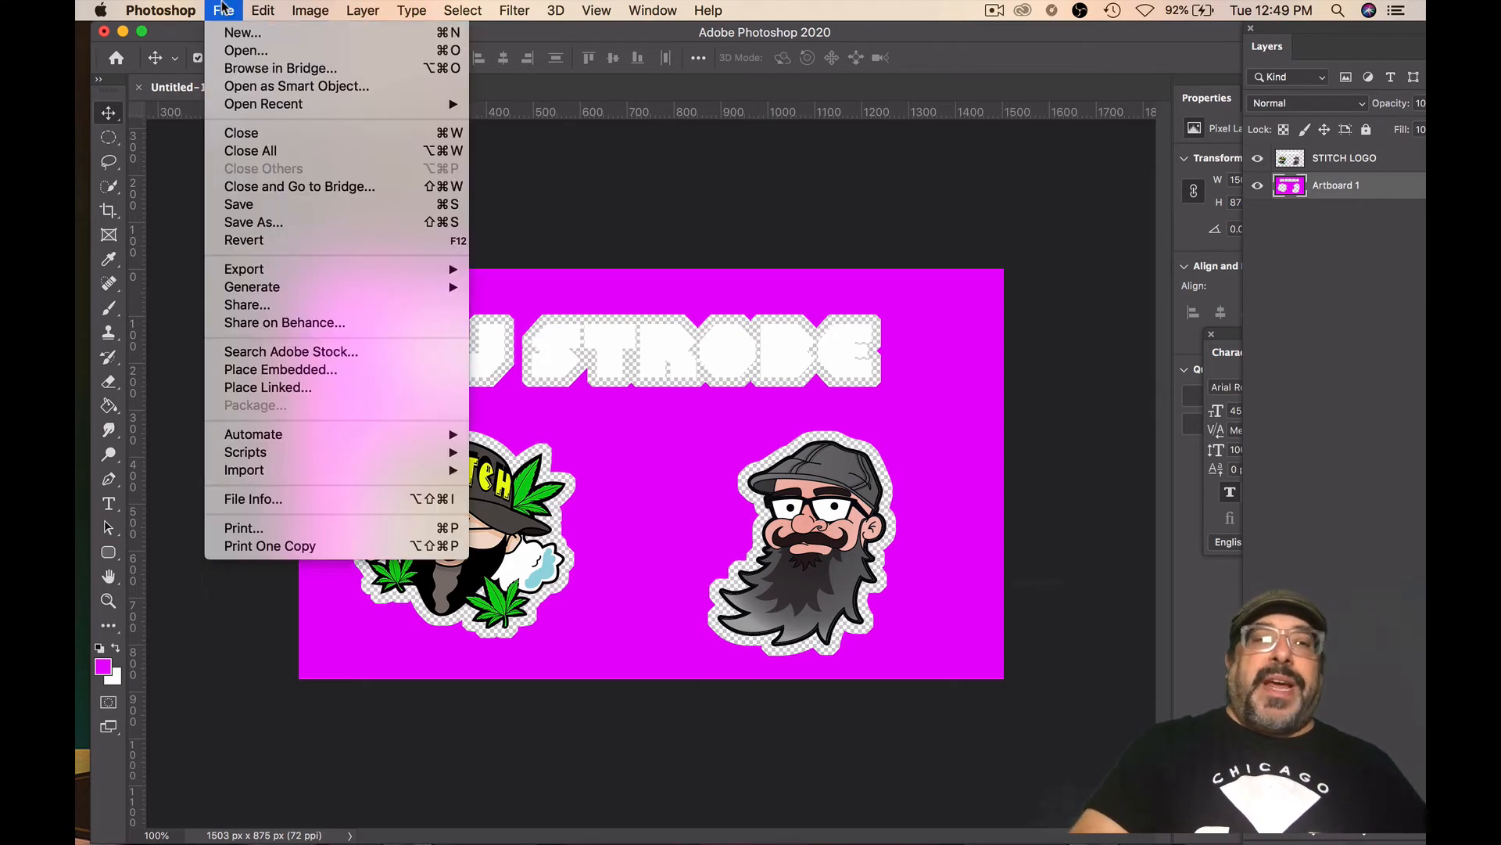
pyautogui.click(259, 222)
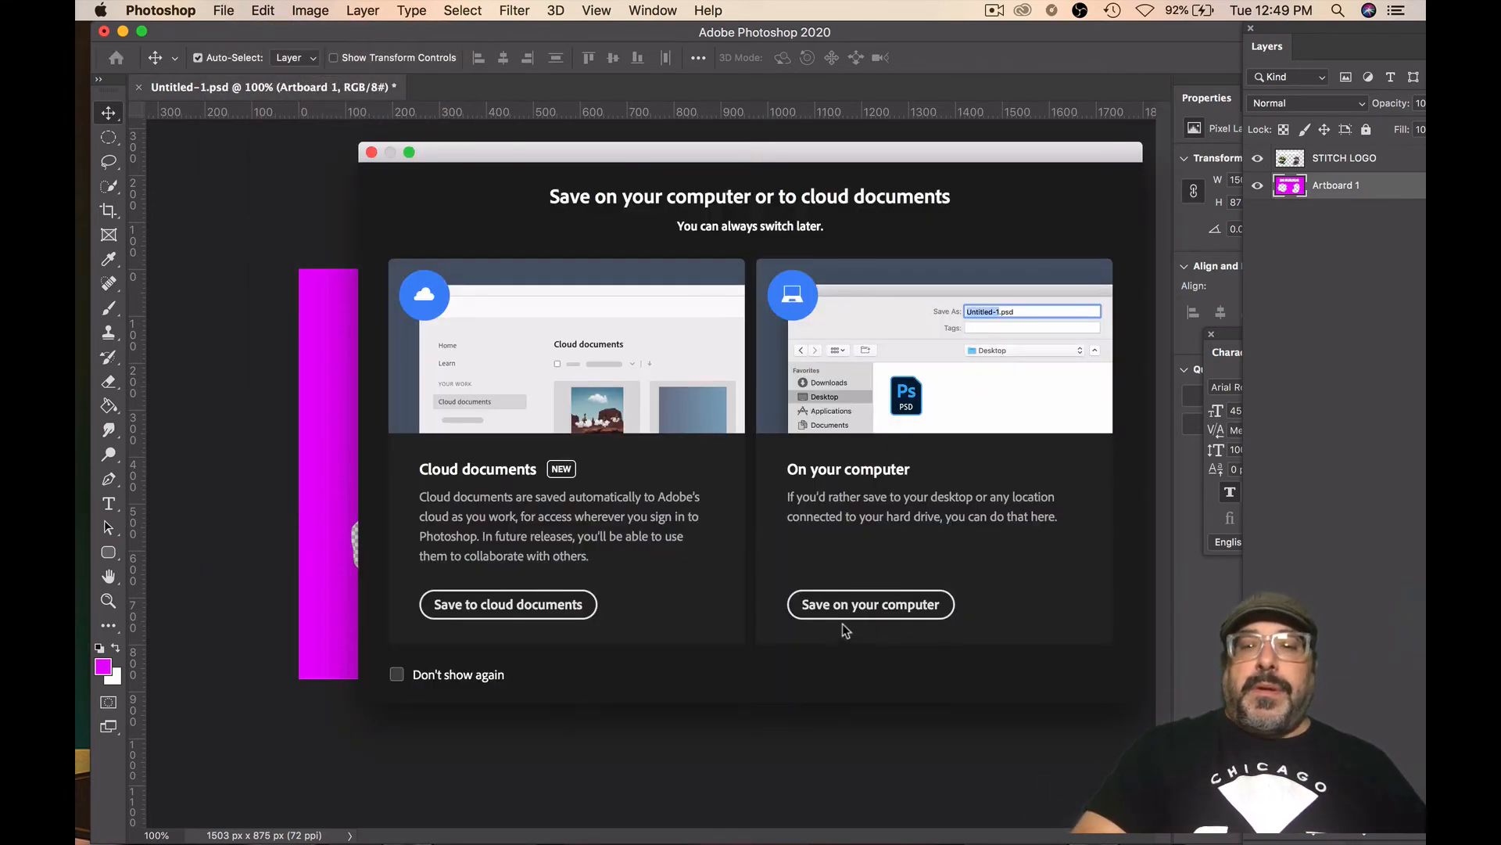
pyautogui.click(847, 613)
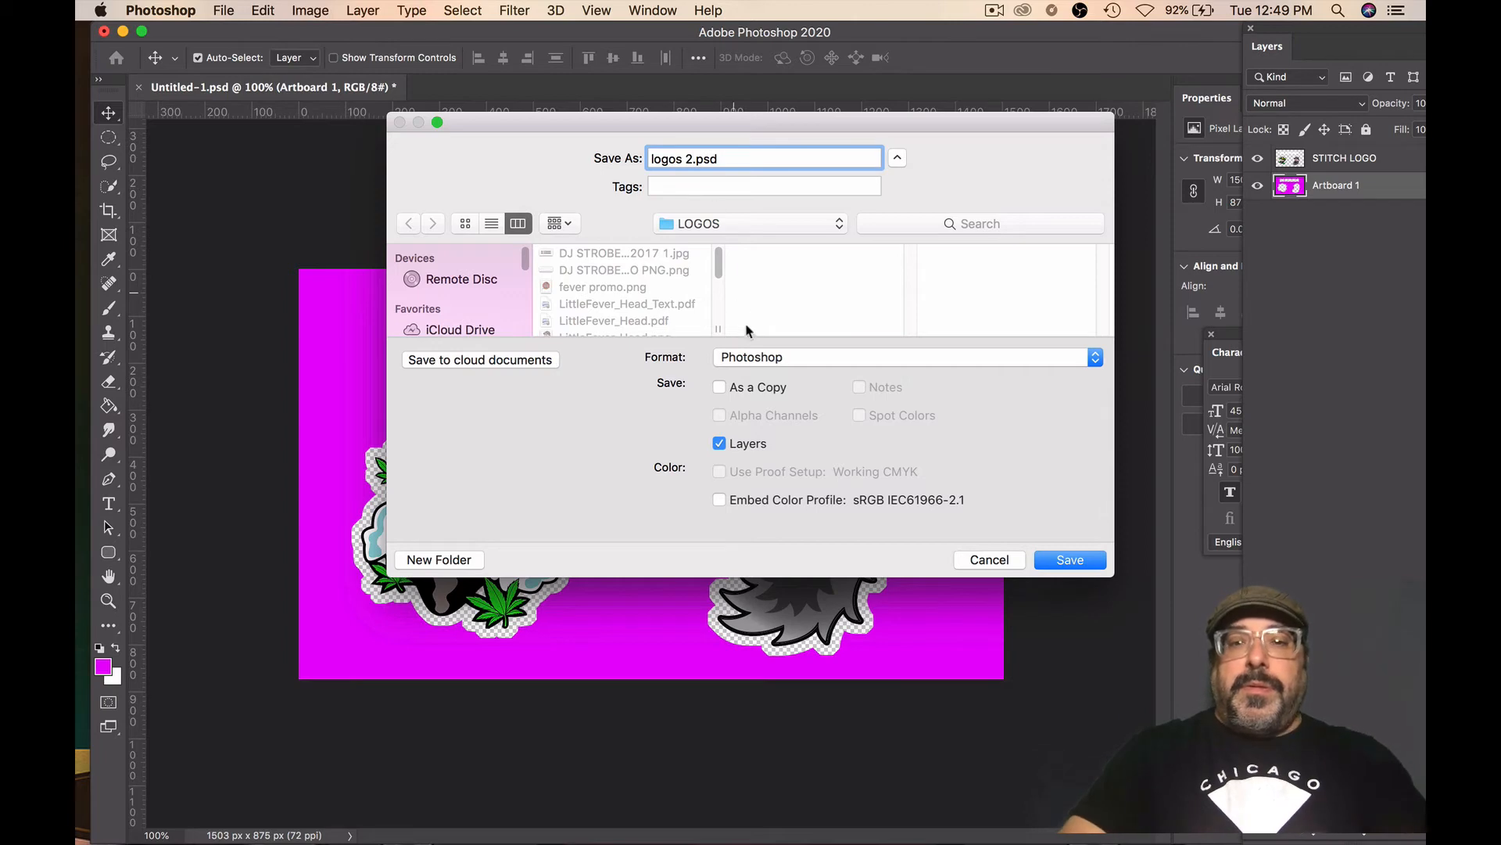
pyautogui.click(757, 358)
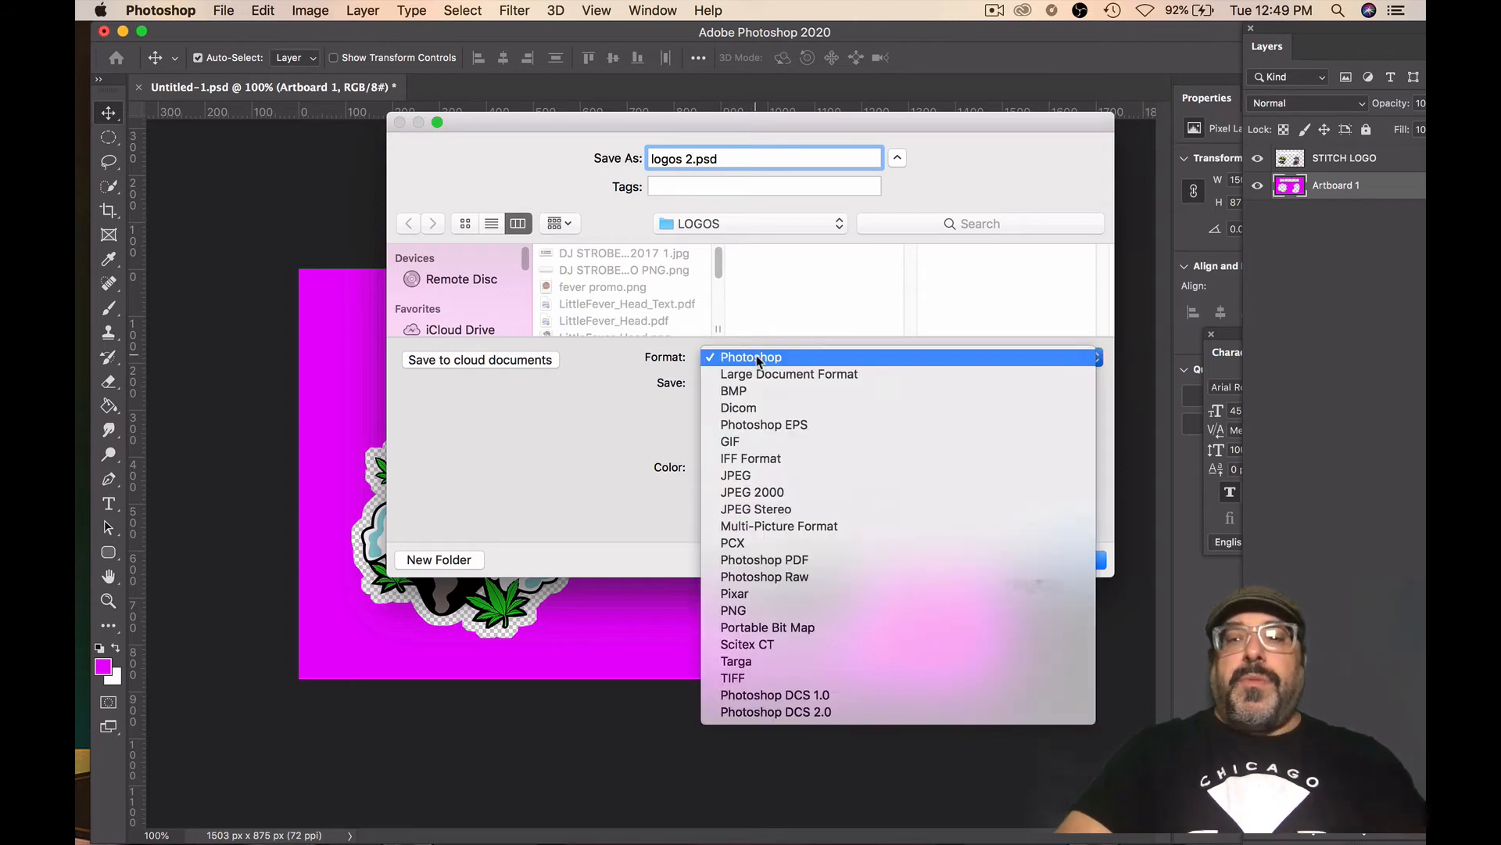
pyautogui.click(764, 611)
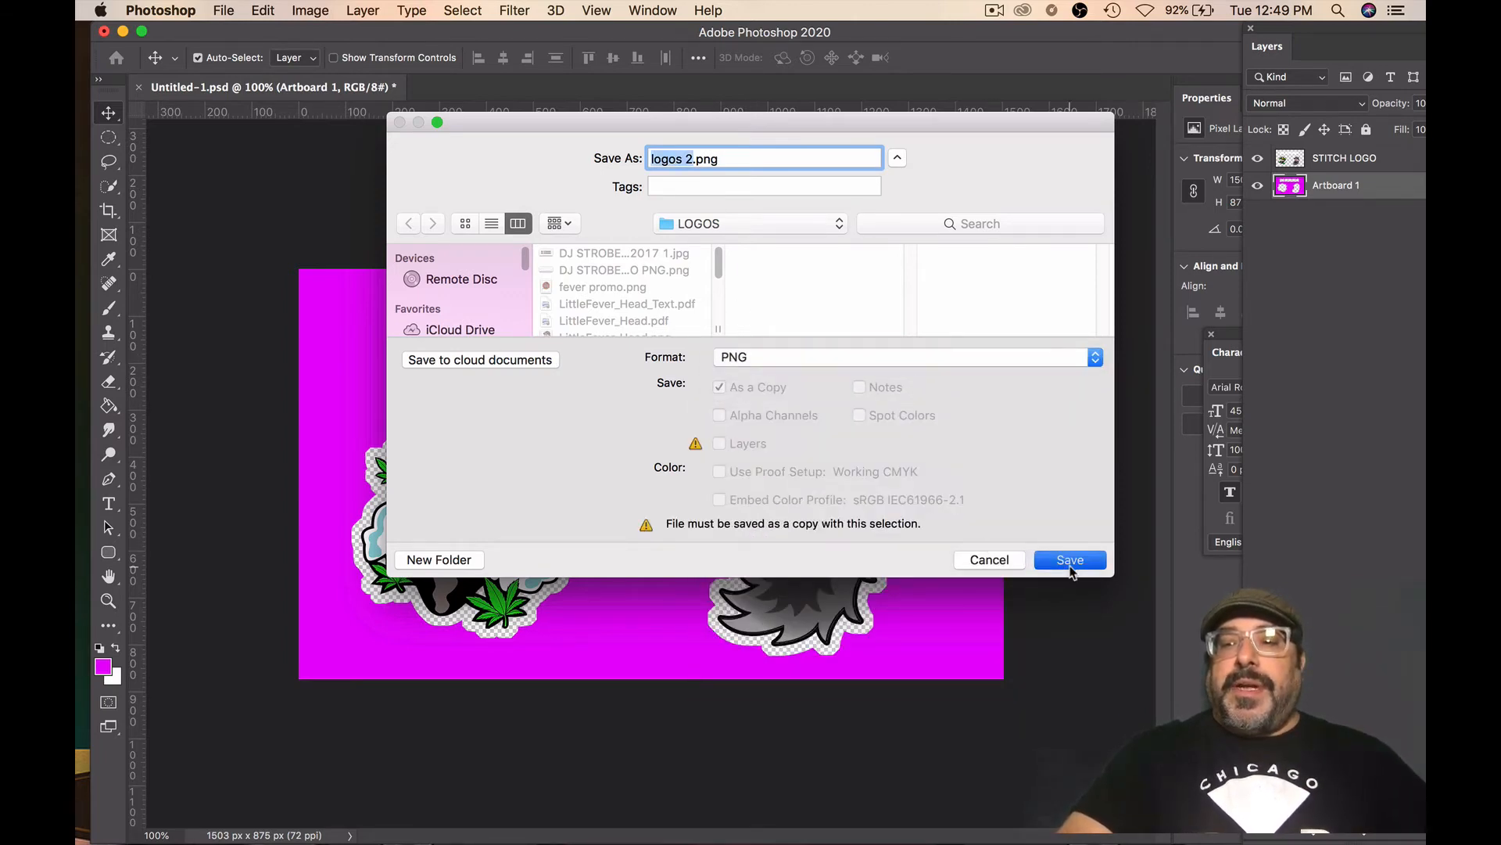
pyautogui.click(1070, 560)
pyautogui.click(862, 391)
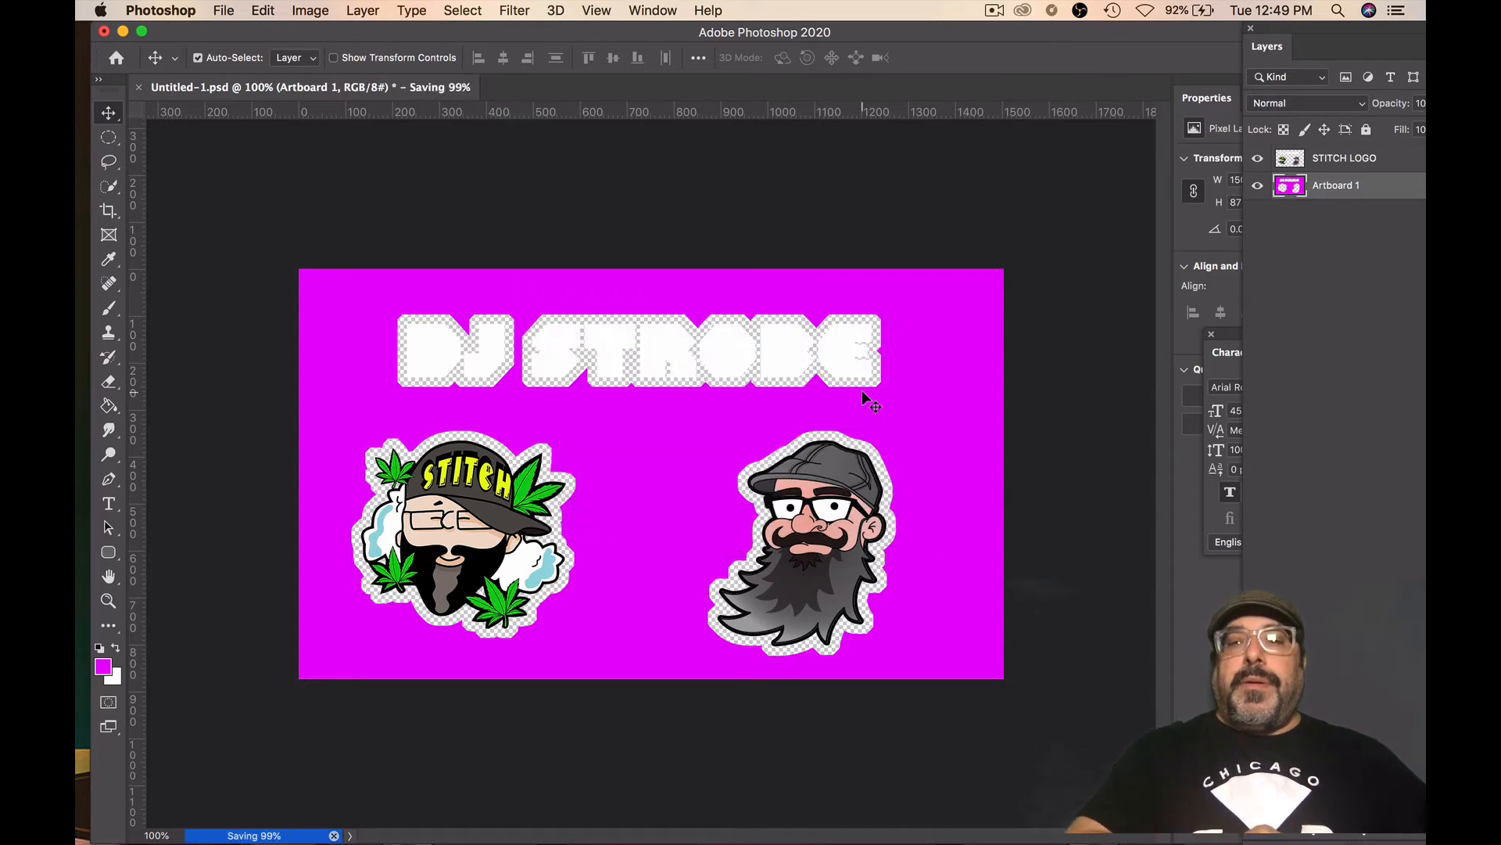
# Switch to Premiere Pro, import logos.png from the LOGOS folder, and place it at the start of V1.
pyautogui.click(156, 10)
pyautogui.click(171, 191)
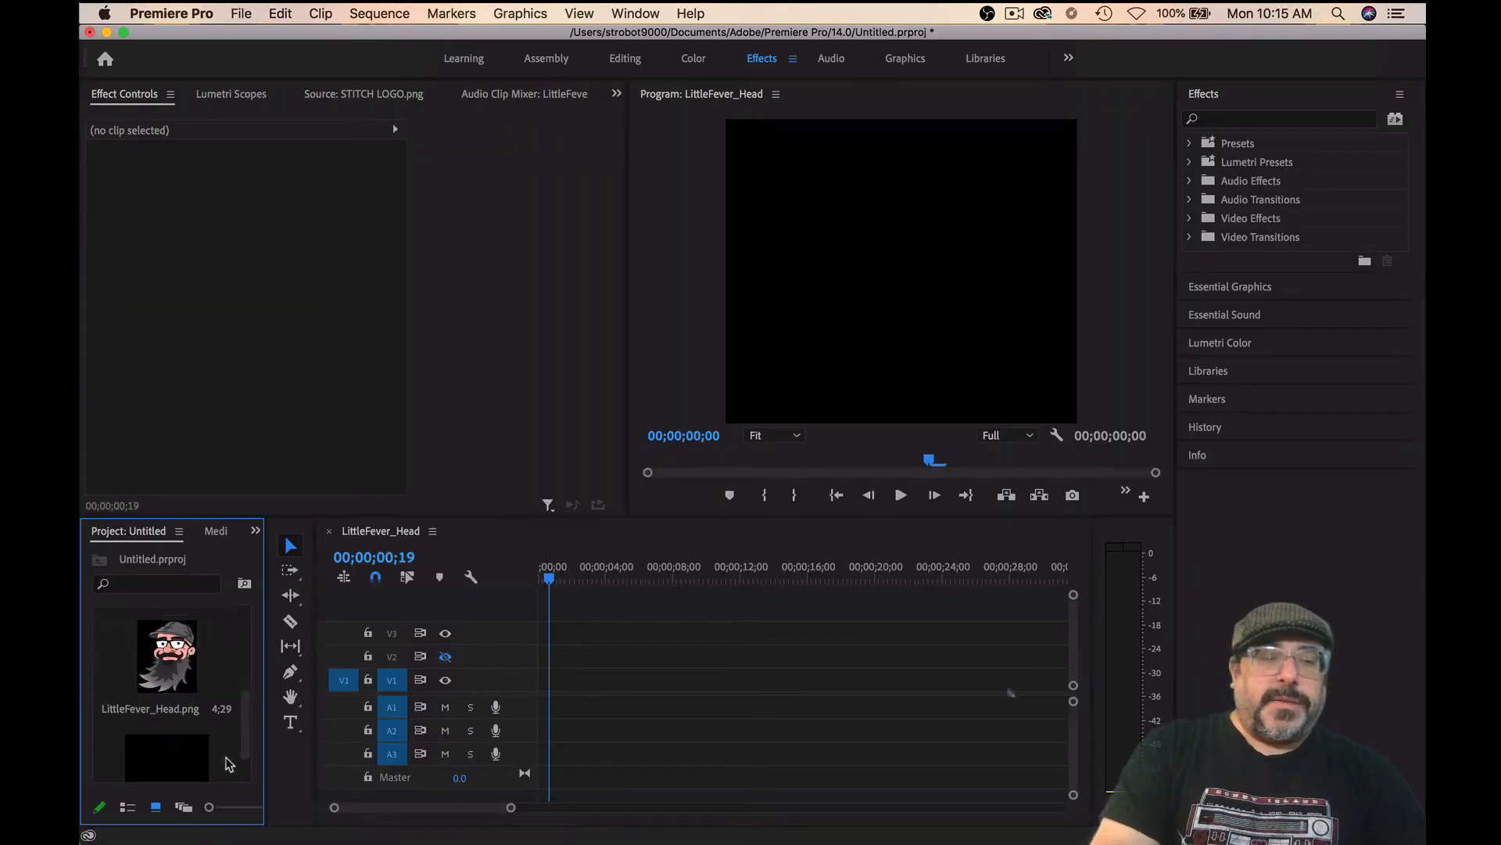
pyautogui.doubleClick(227, 764)
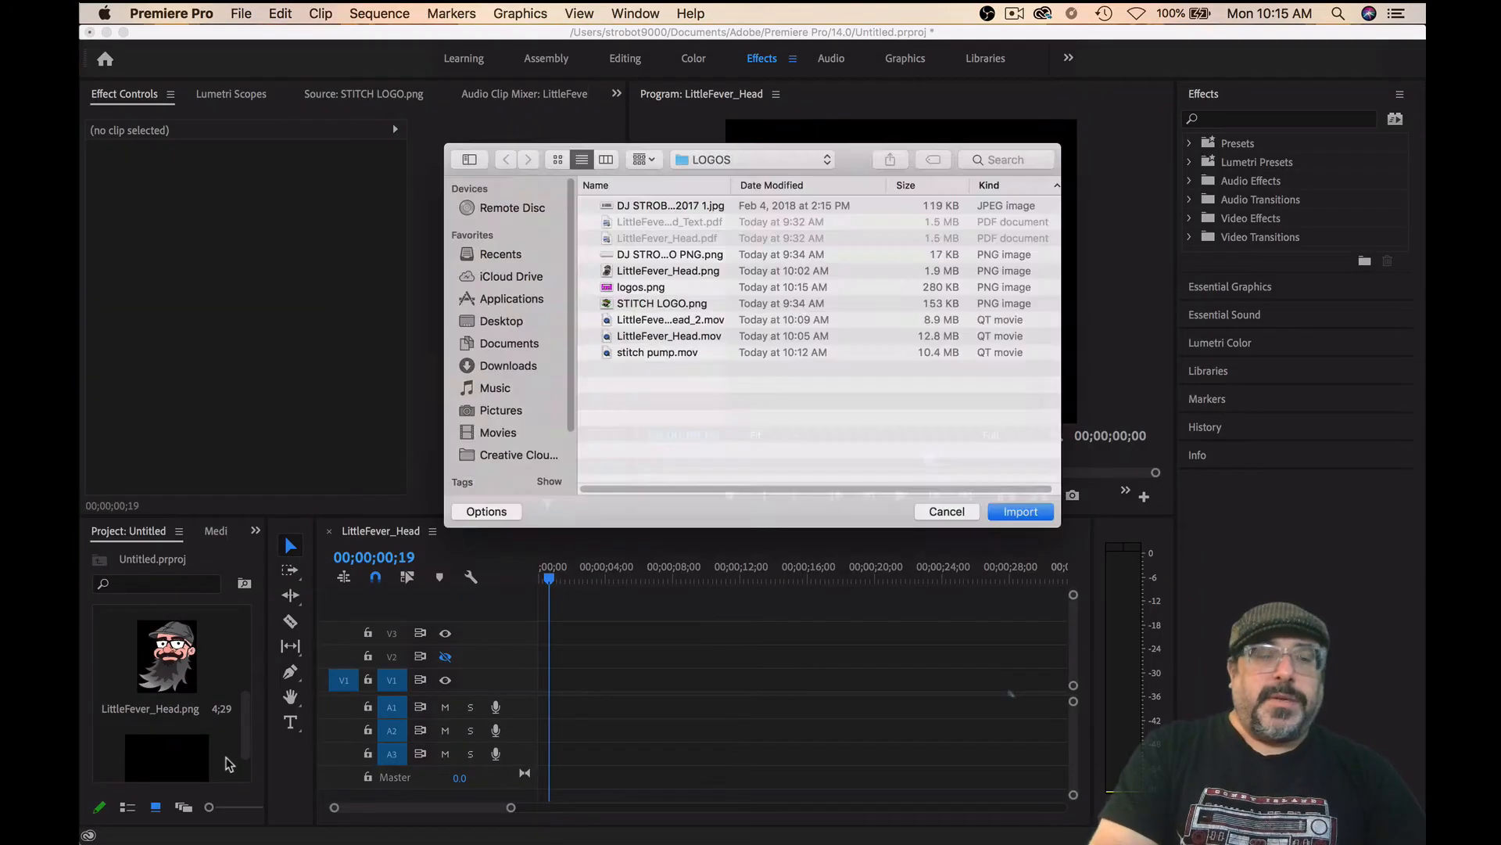
pyautogui.doubleClick(639, 283)
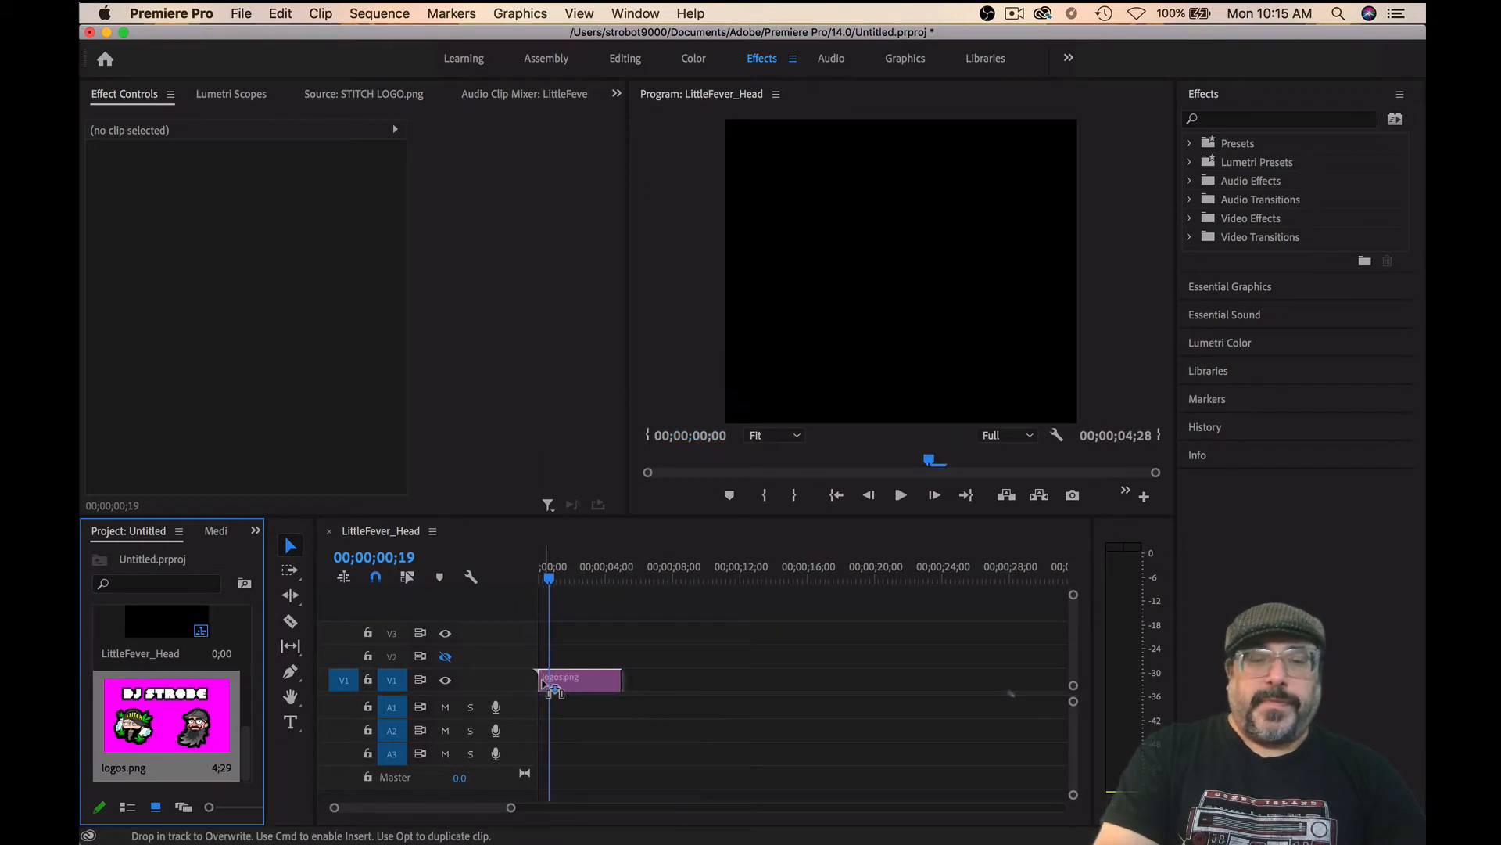
pyautogui.moveTo(543, 683); pyautogui.dragTo(544, 682)
# Fit the logos.png clip to the sequence's frame size and review the fit options.
pyautogui.click(580, 679)
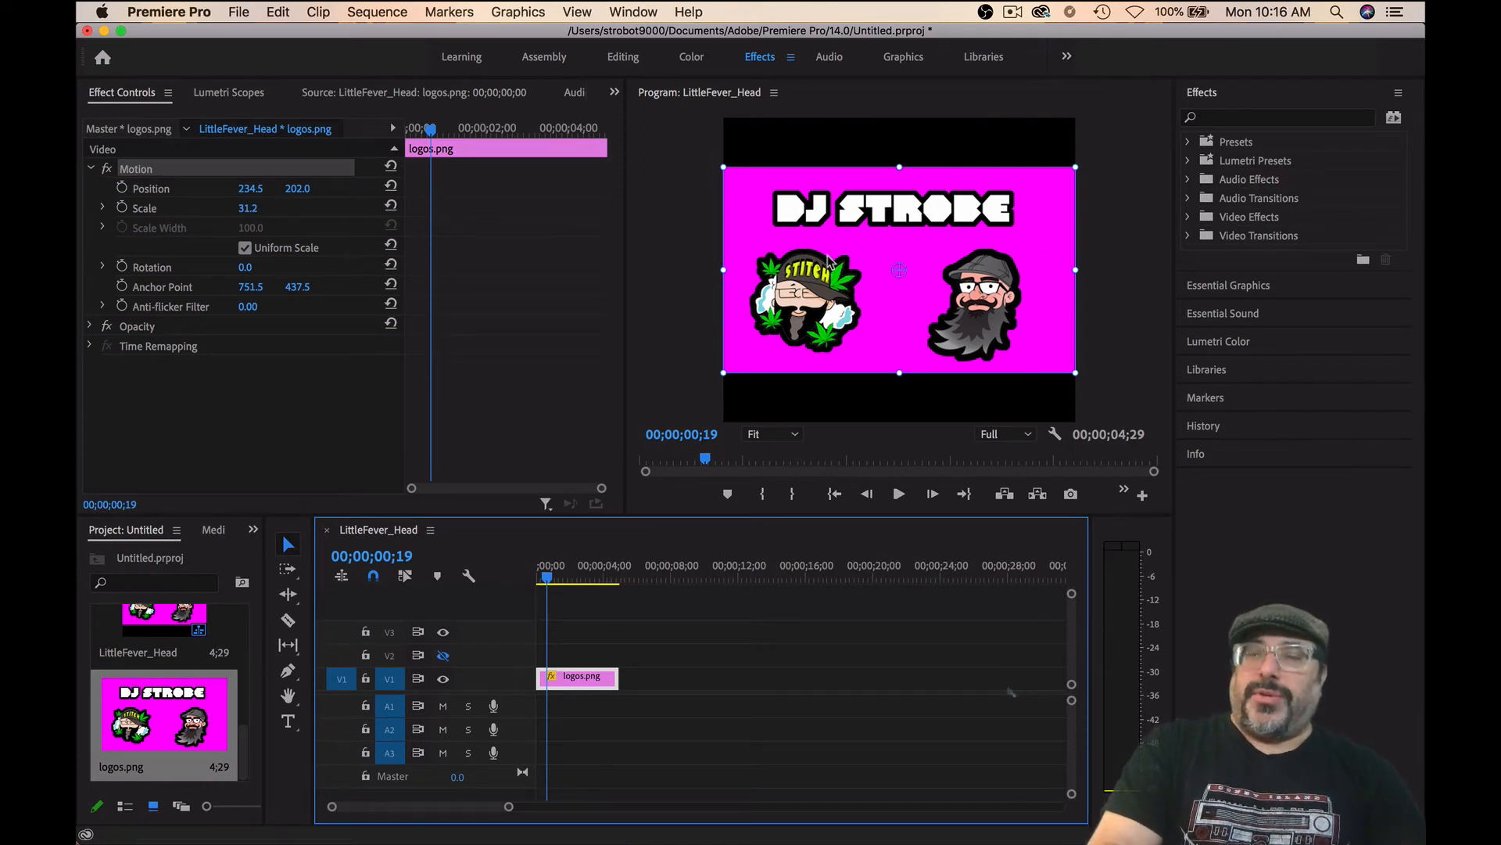
pyautogui.rightClick(577, 678)
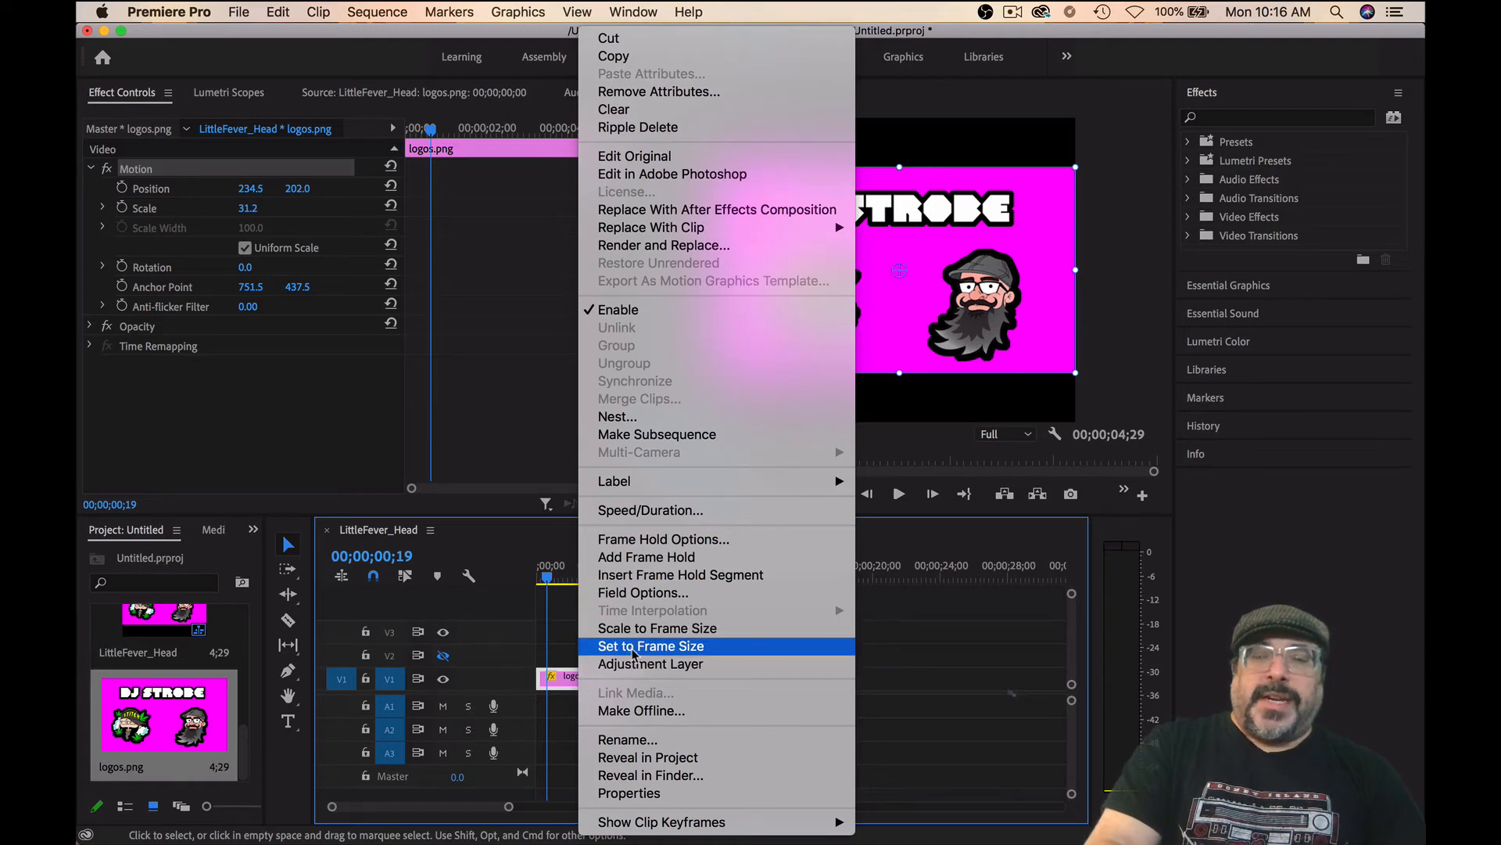
pyautogui.click(975, 226)
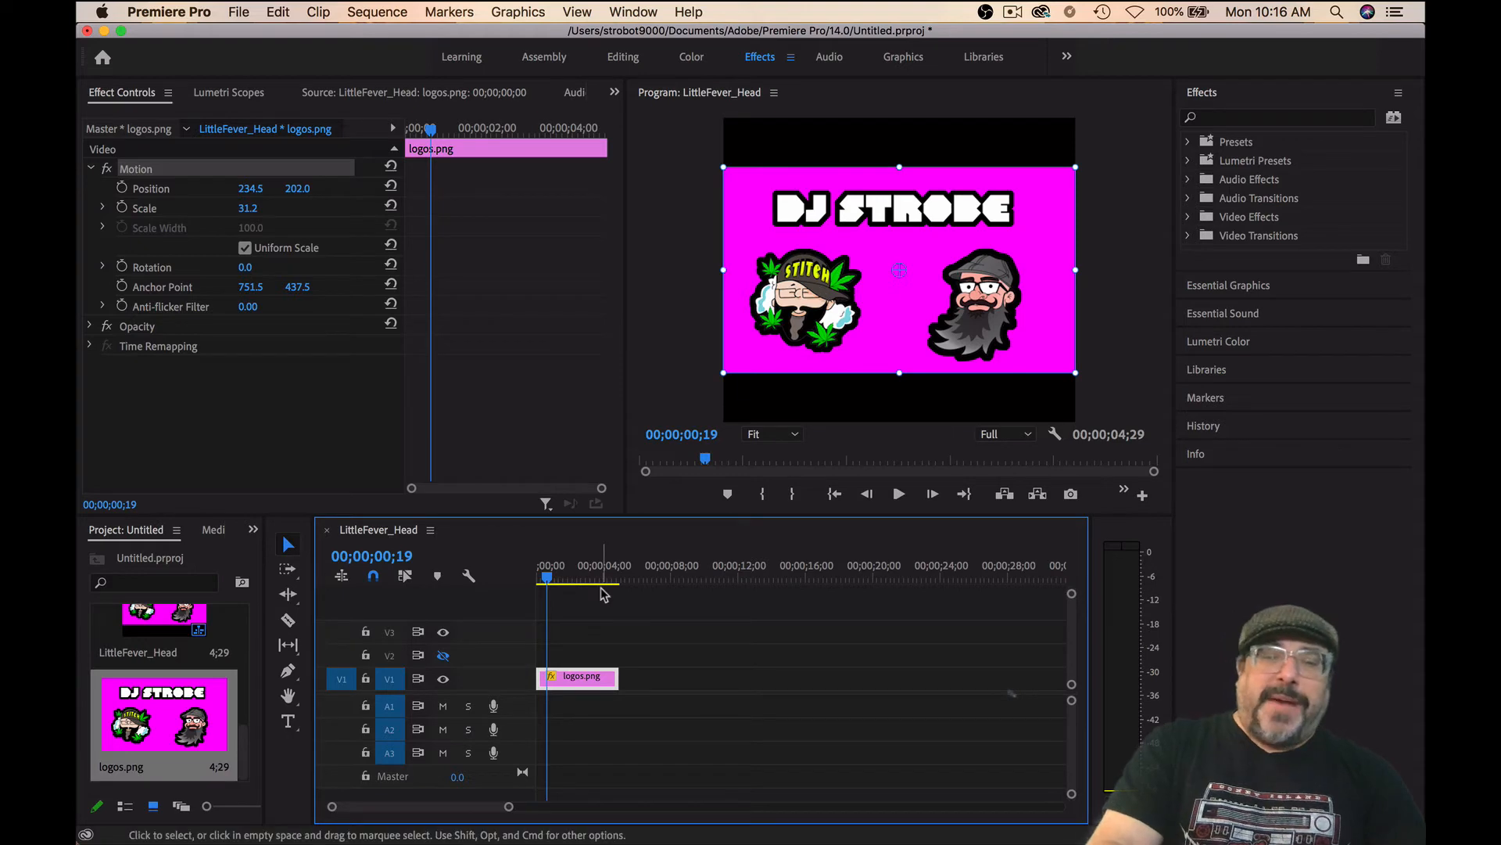
# Move the logos.png clip up to V2 and place the imported Neon04.mov beneath it at the start of V1.
pyautogui.moveTo(575, 686); pyautogui.dragTo(576, 660)
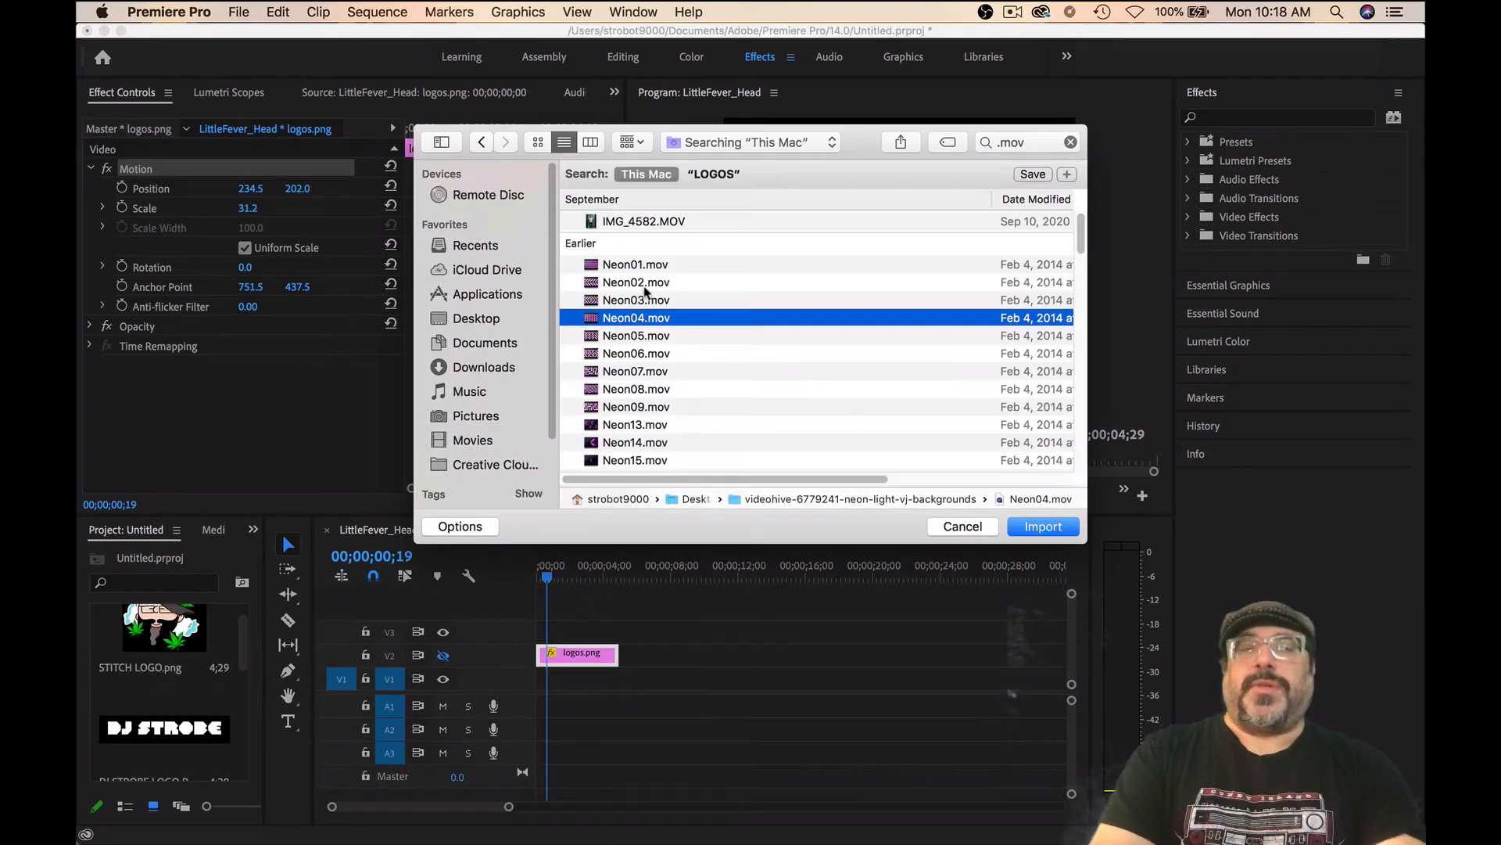
pyautogui.click(1044, 527)
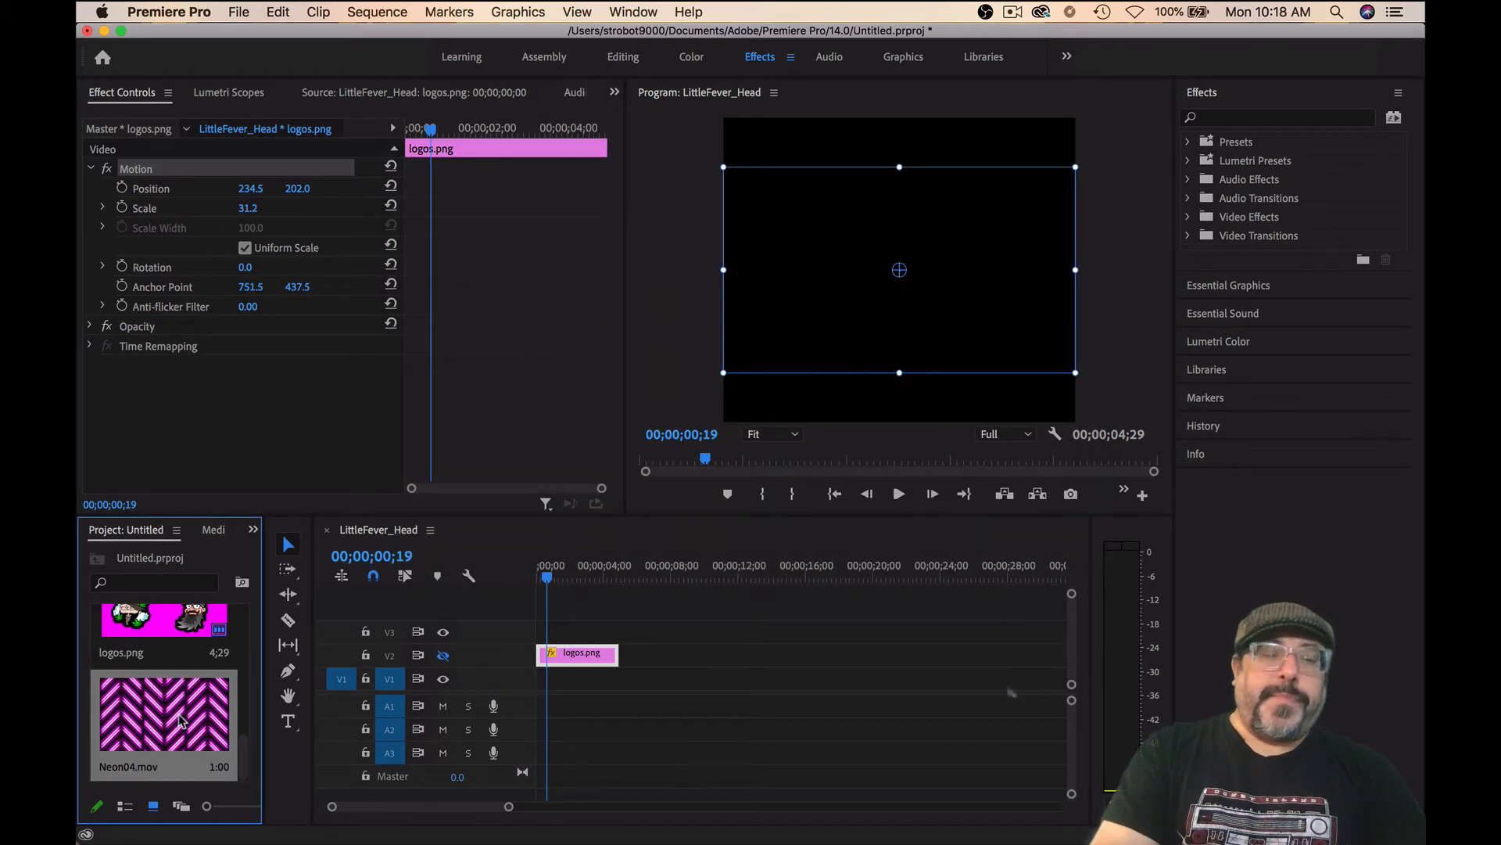
pyautogui.moveTo(180, 720); pyautogui.dragTo(544, 688)
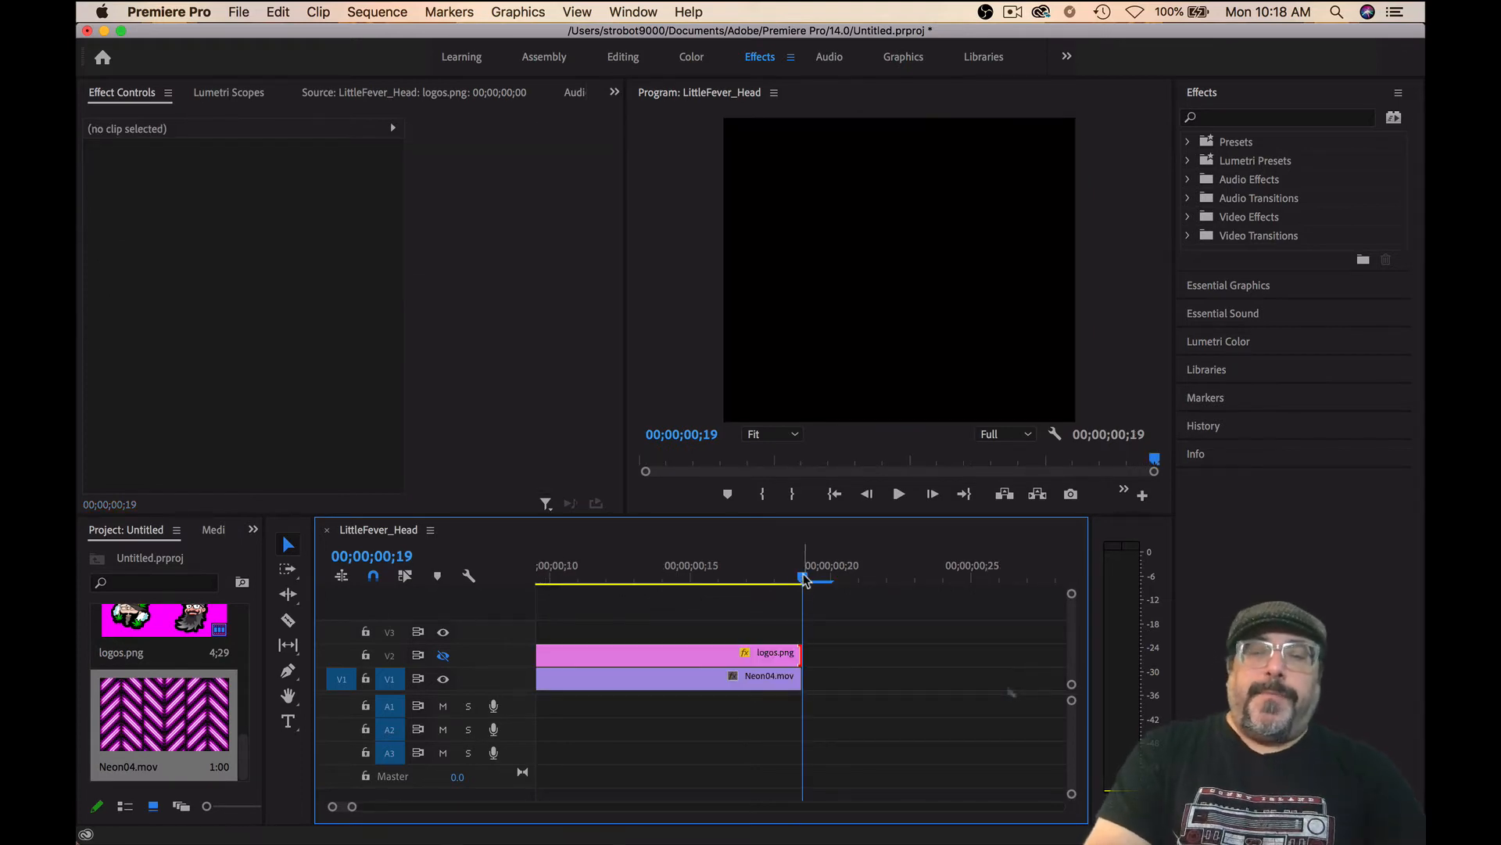
# Show track V2 from the start of the sequence and set the Neon04.mov clip on V1 to the frame size.
pyautogui.moveTo(806, 580); pyautogui.dragTo(495, 576)
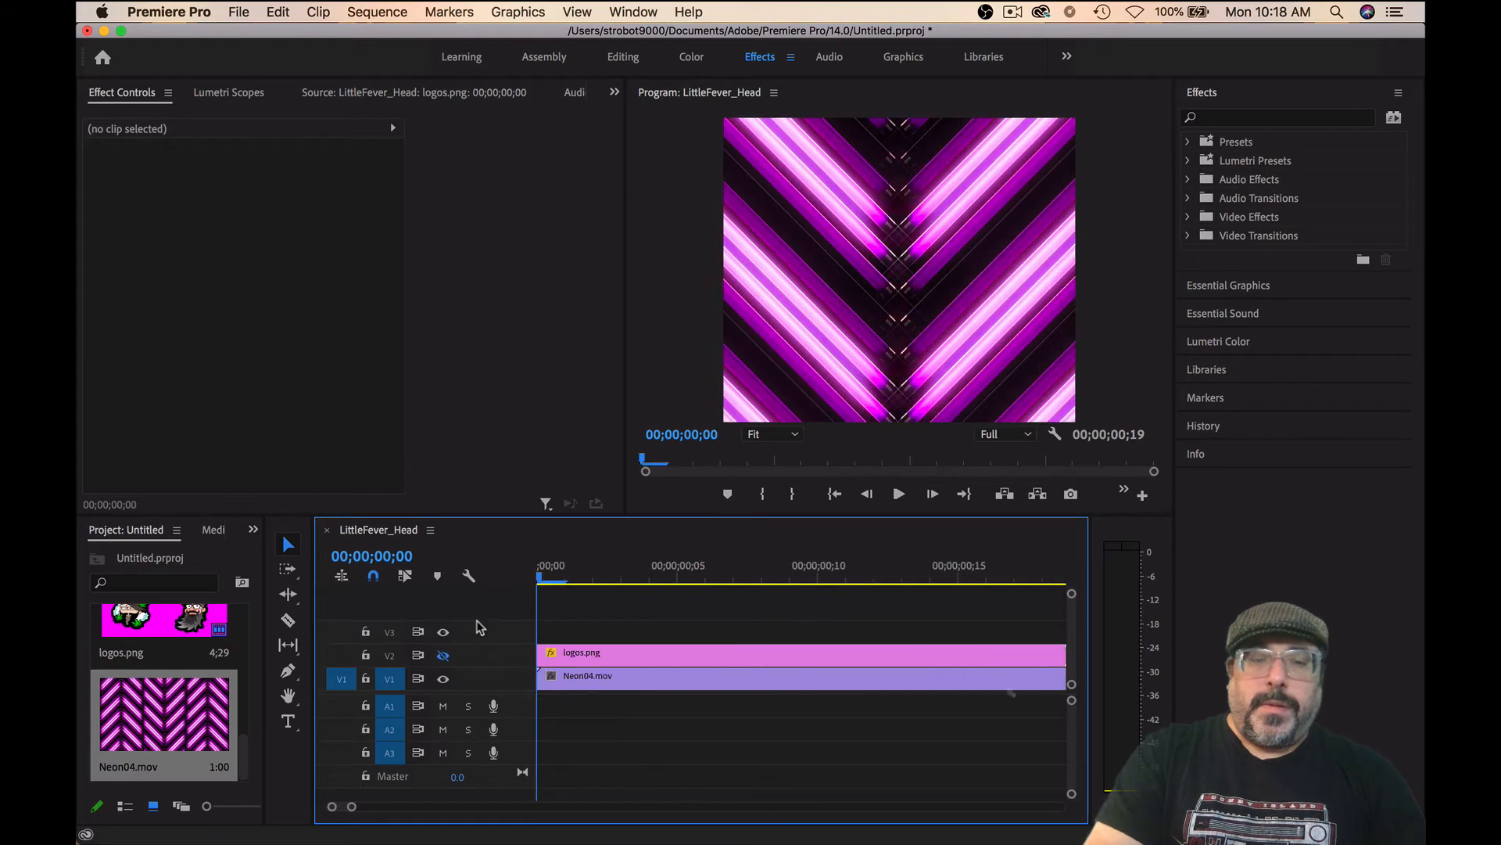
pyautogui.click(444, 657)
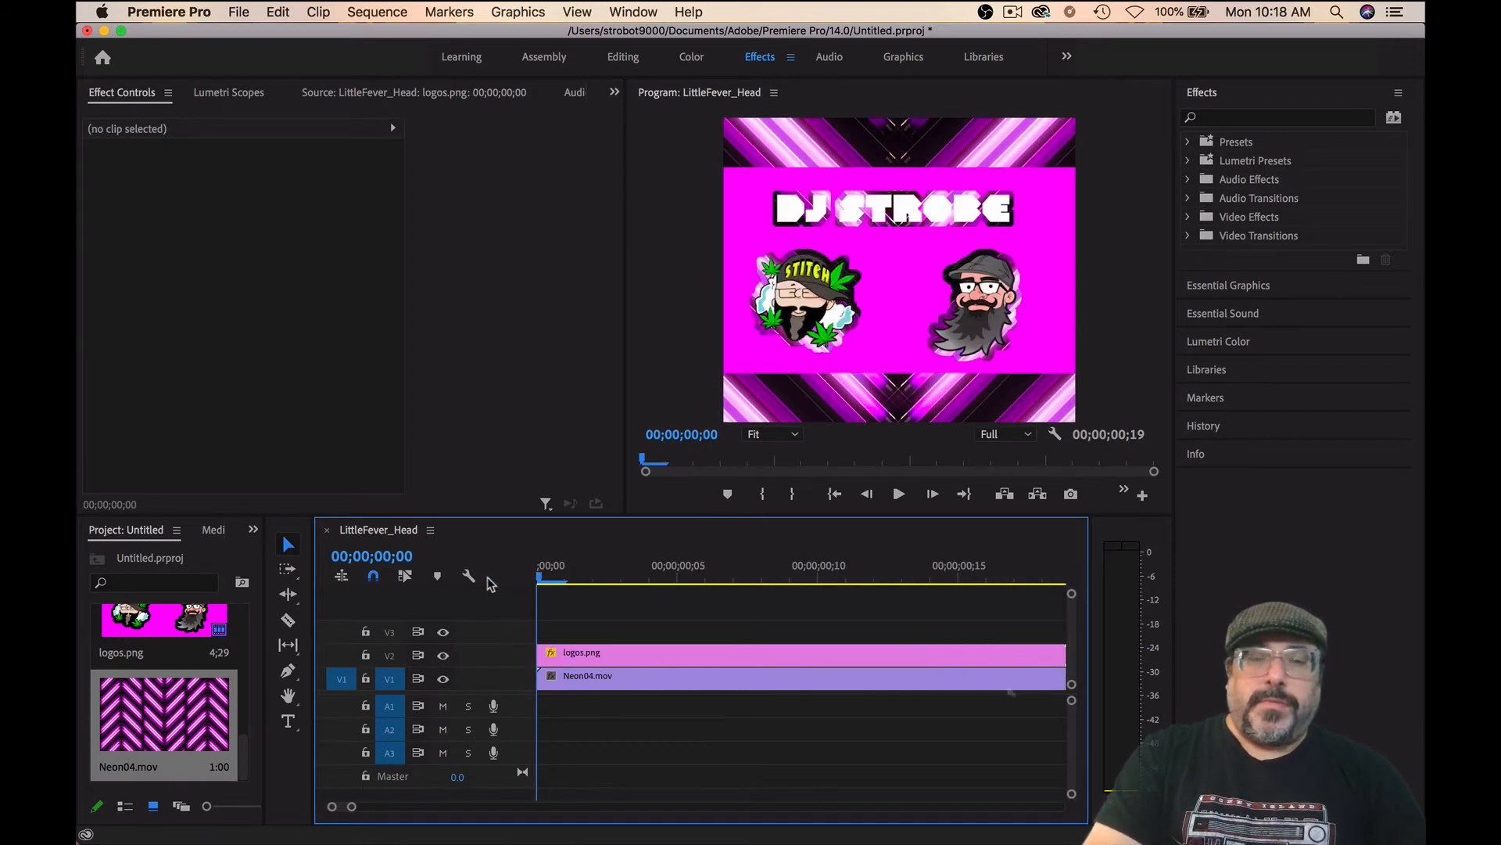
pyautogui.doubleClick(577, 685)
pyautogui.rightClick(577, 688)
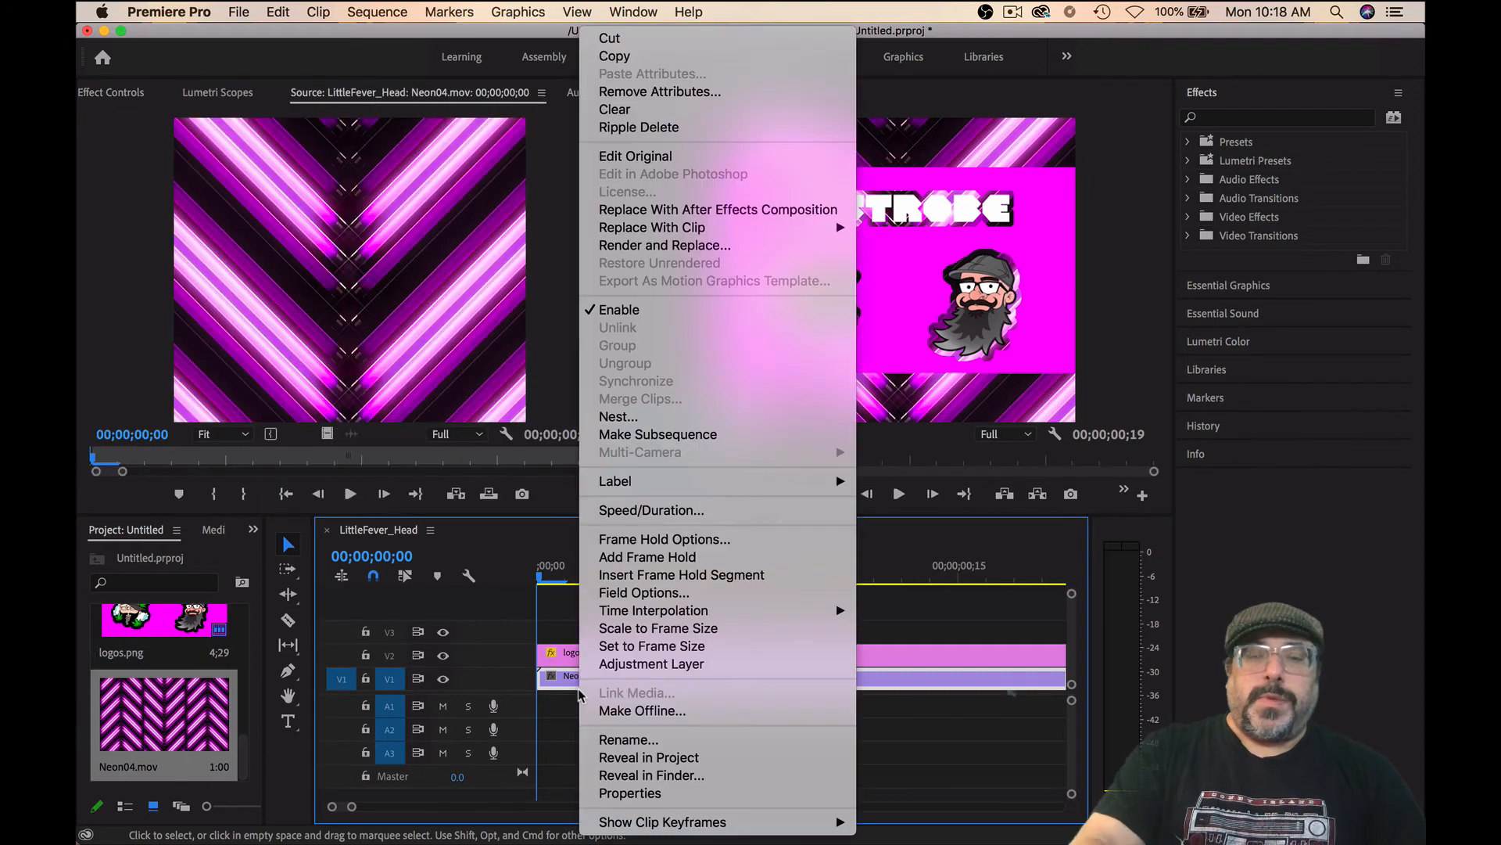
pyautogui.click(630, 646)
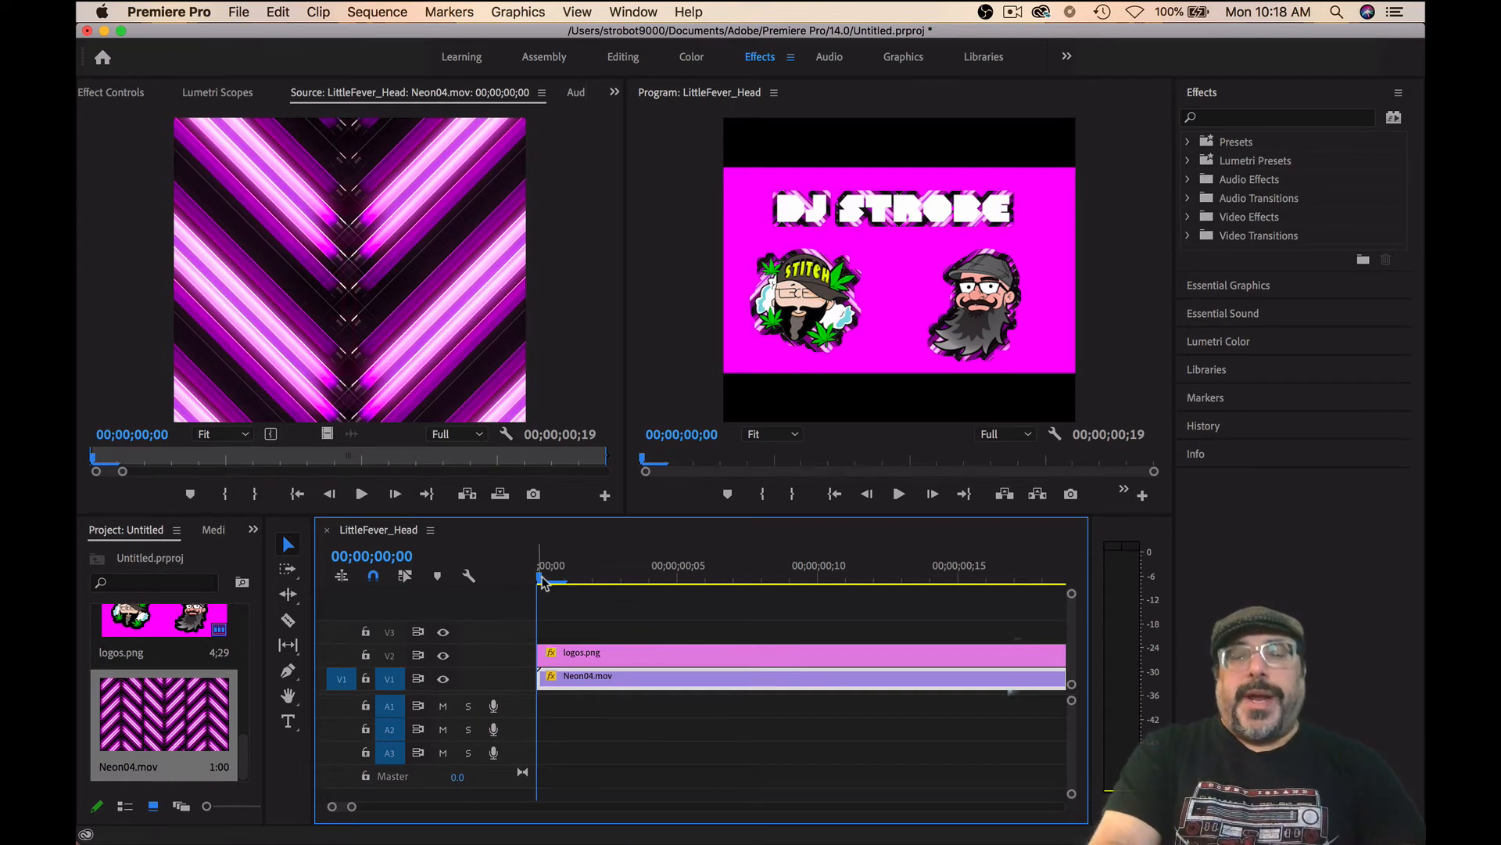
pyautogui.press('space')
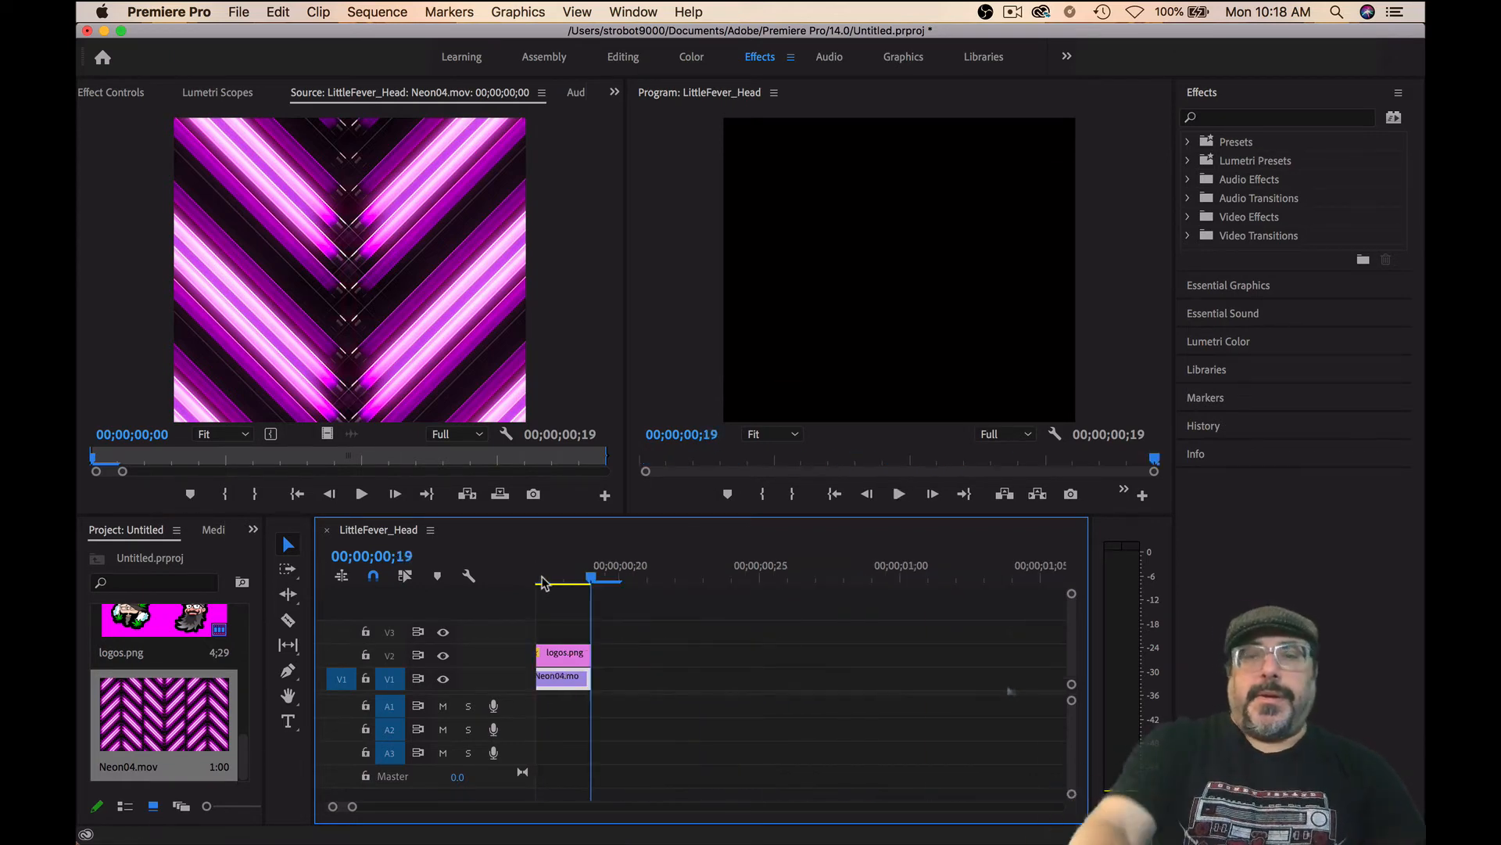
pyautogui.press('space')
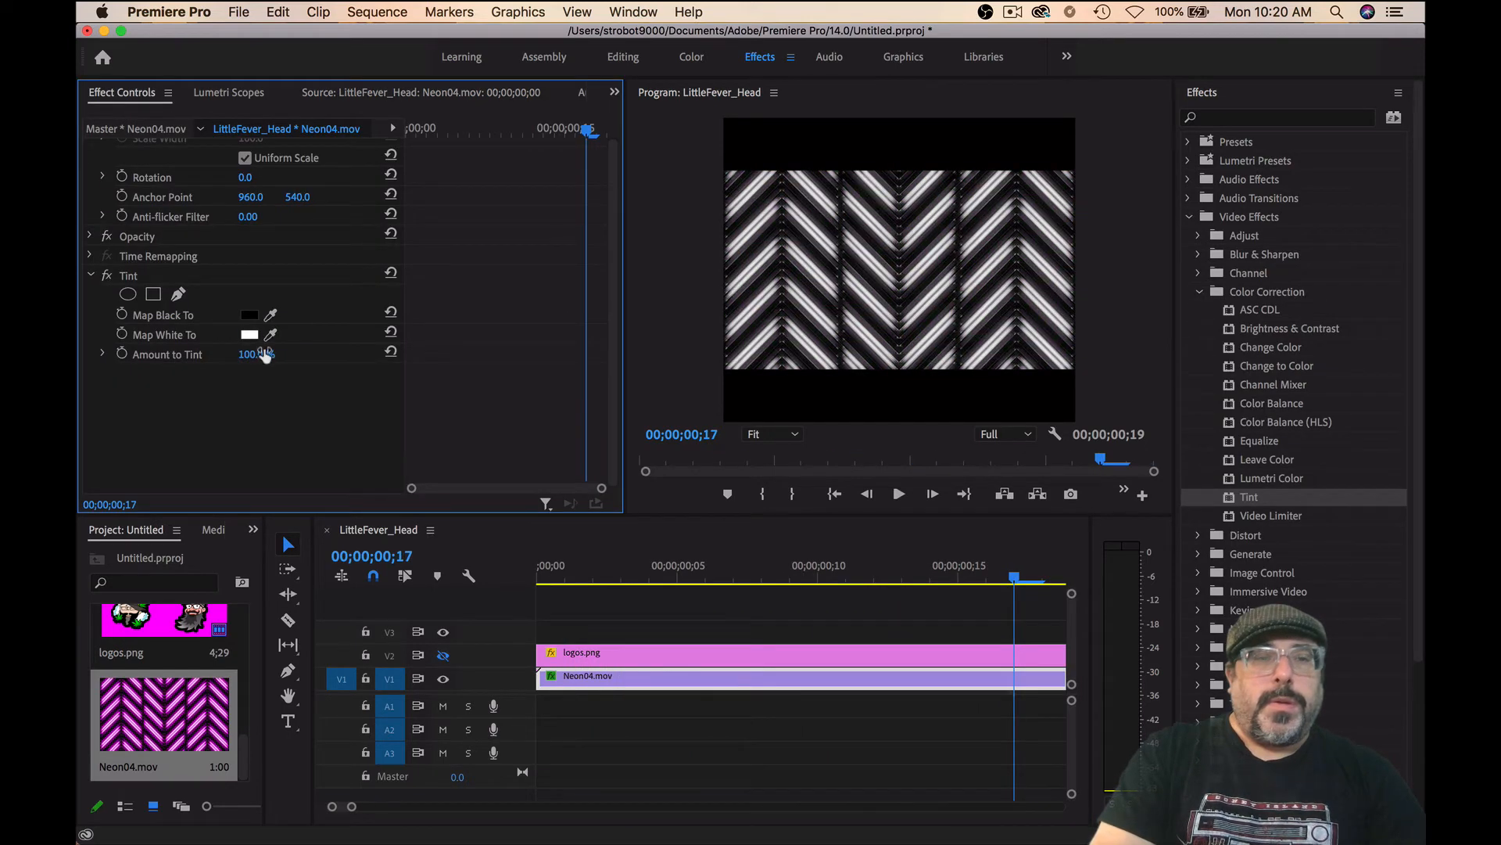
# Map black to blue 0174FC in the Neon04.mov clip's Tint effect and play it with the V2 logos shown.
pyautogui.click(247, 316)
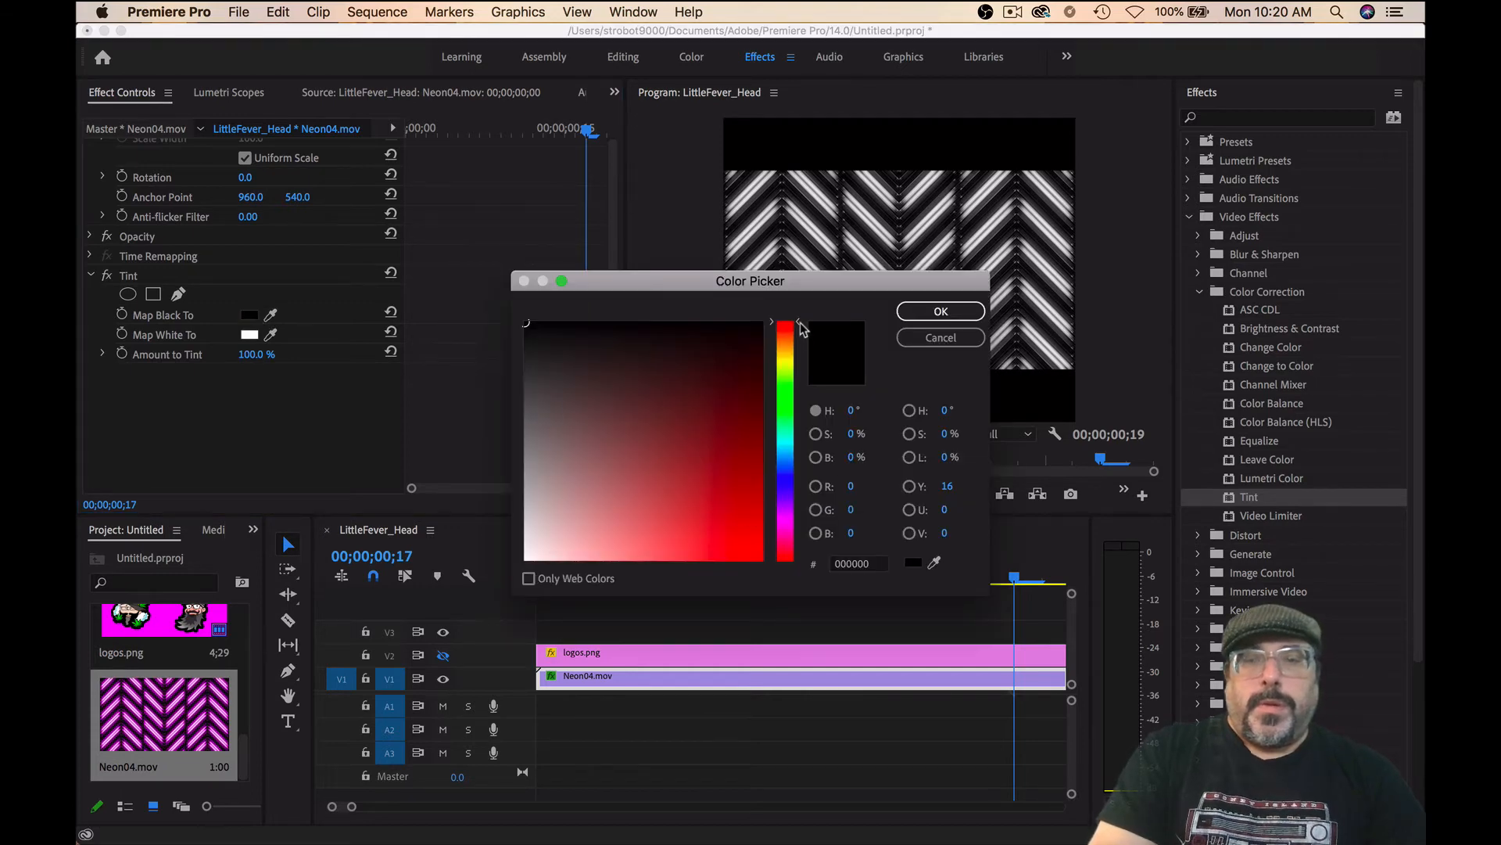
pyautogui.moveTo(803, 329); pyautogui.dragTo(795, 464)
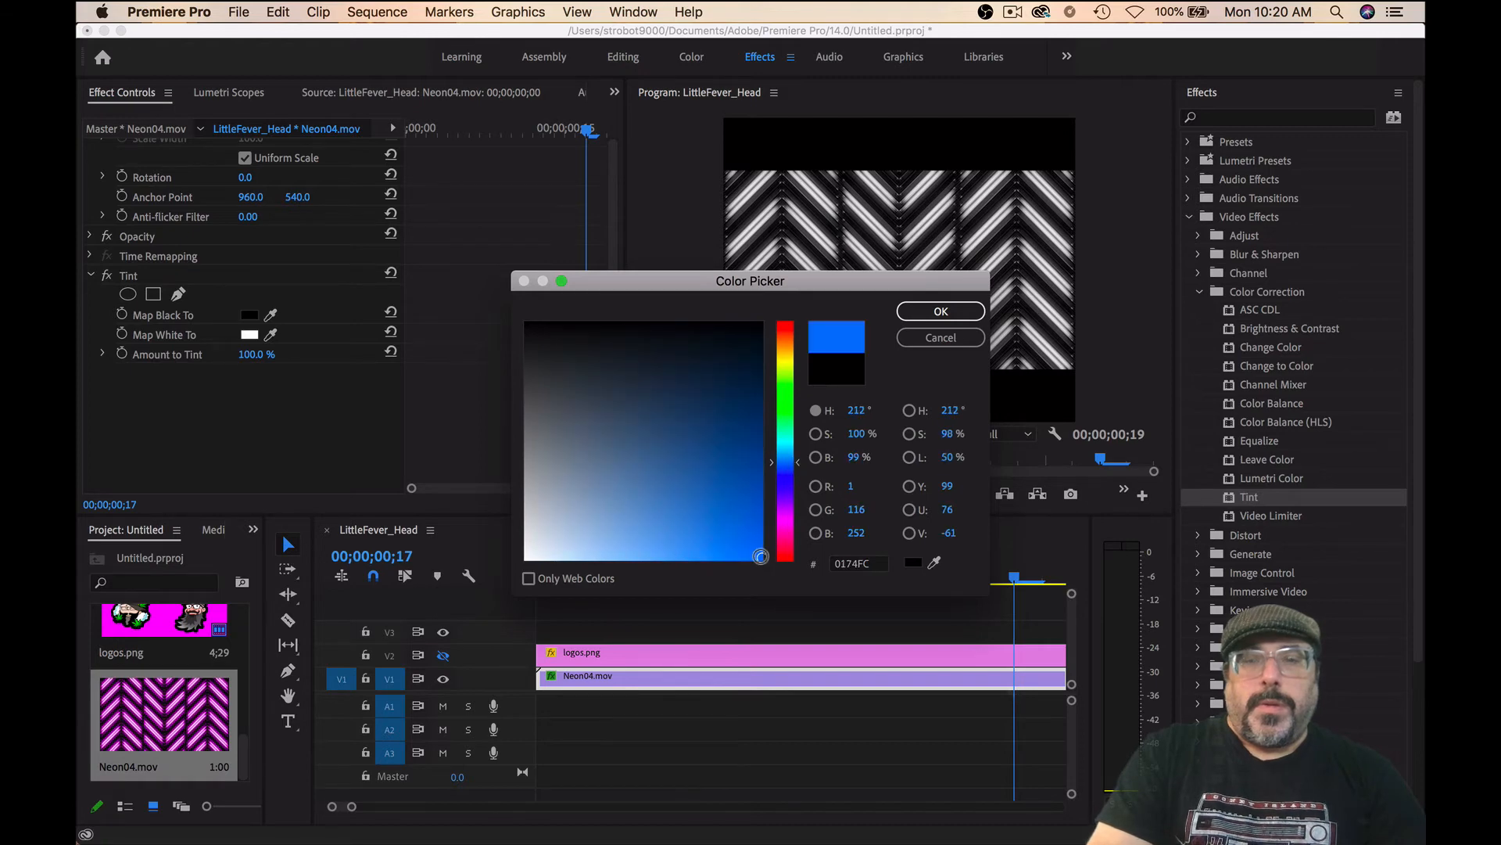
pyautogui.click(942, 311)
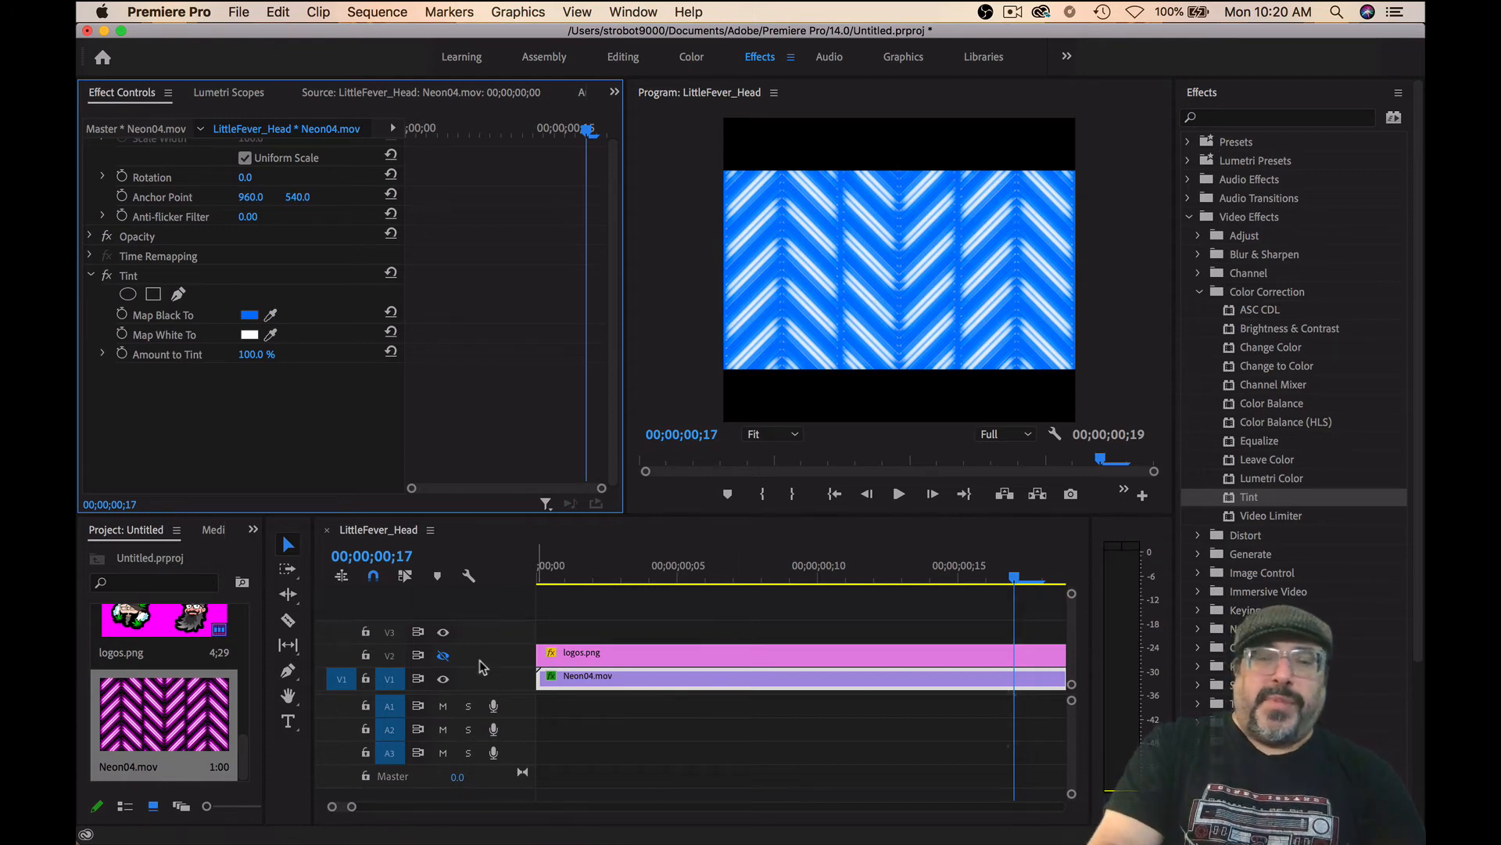
pyautogui.click(442, 656)
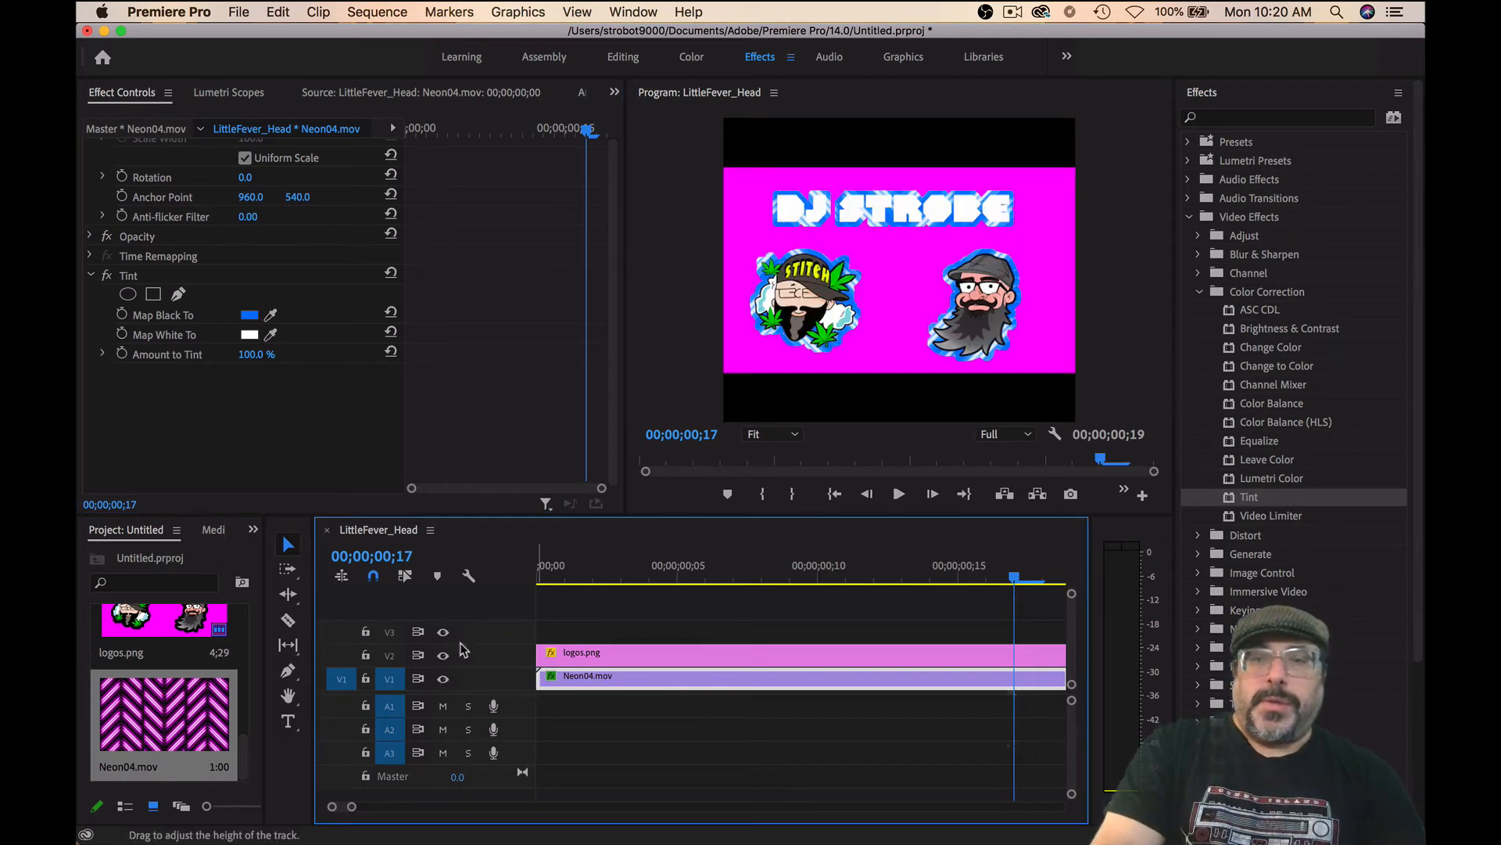
pyautogui.press('space')
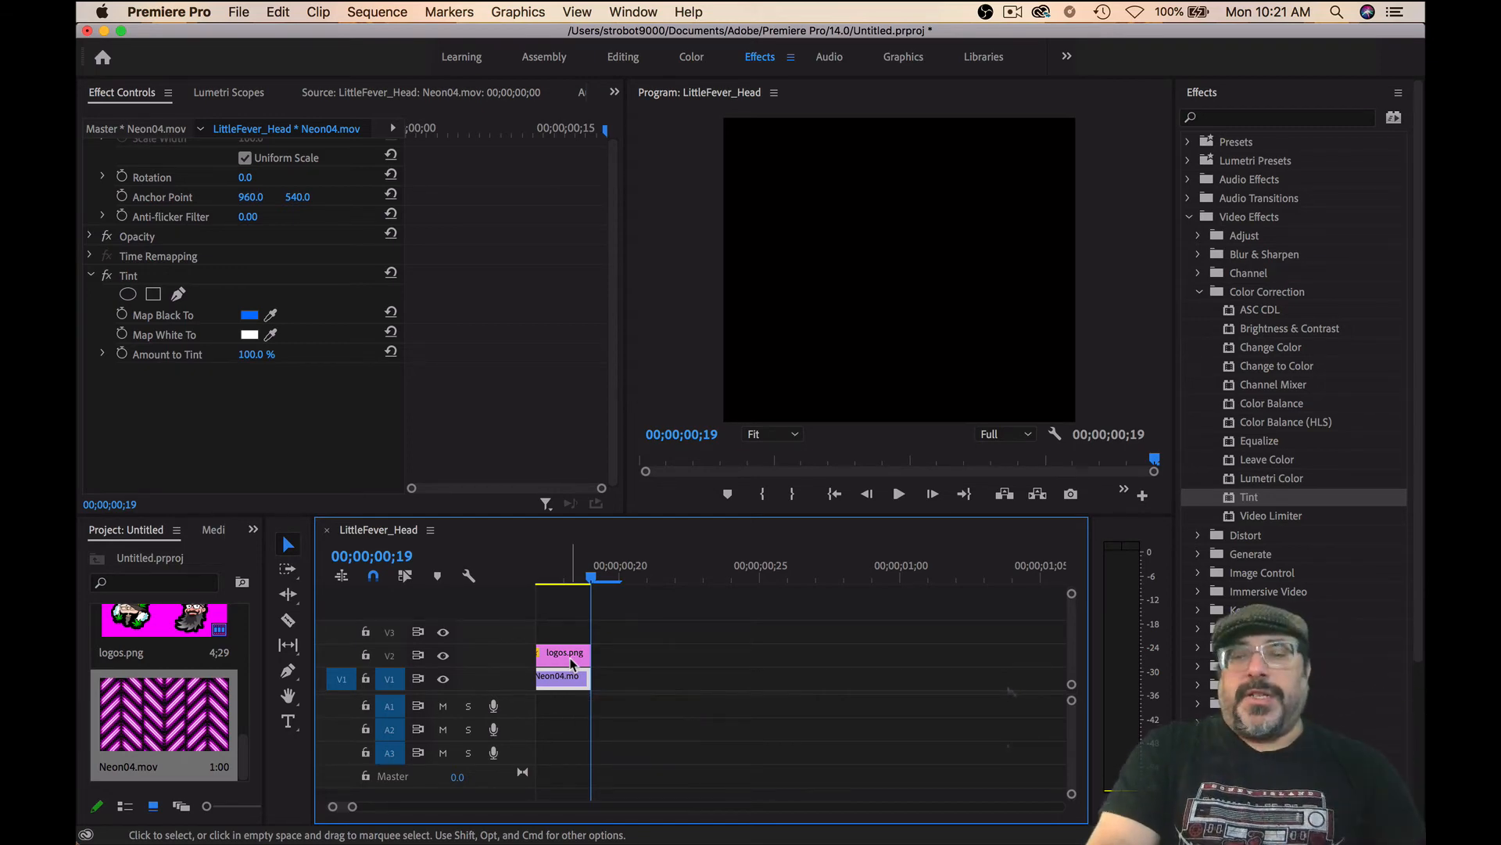
# Export the sequence as a QuickTime movie named logos in the LOGOS folder.
pyautogui.press('super+m')
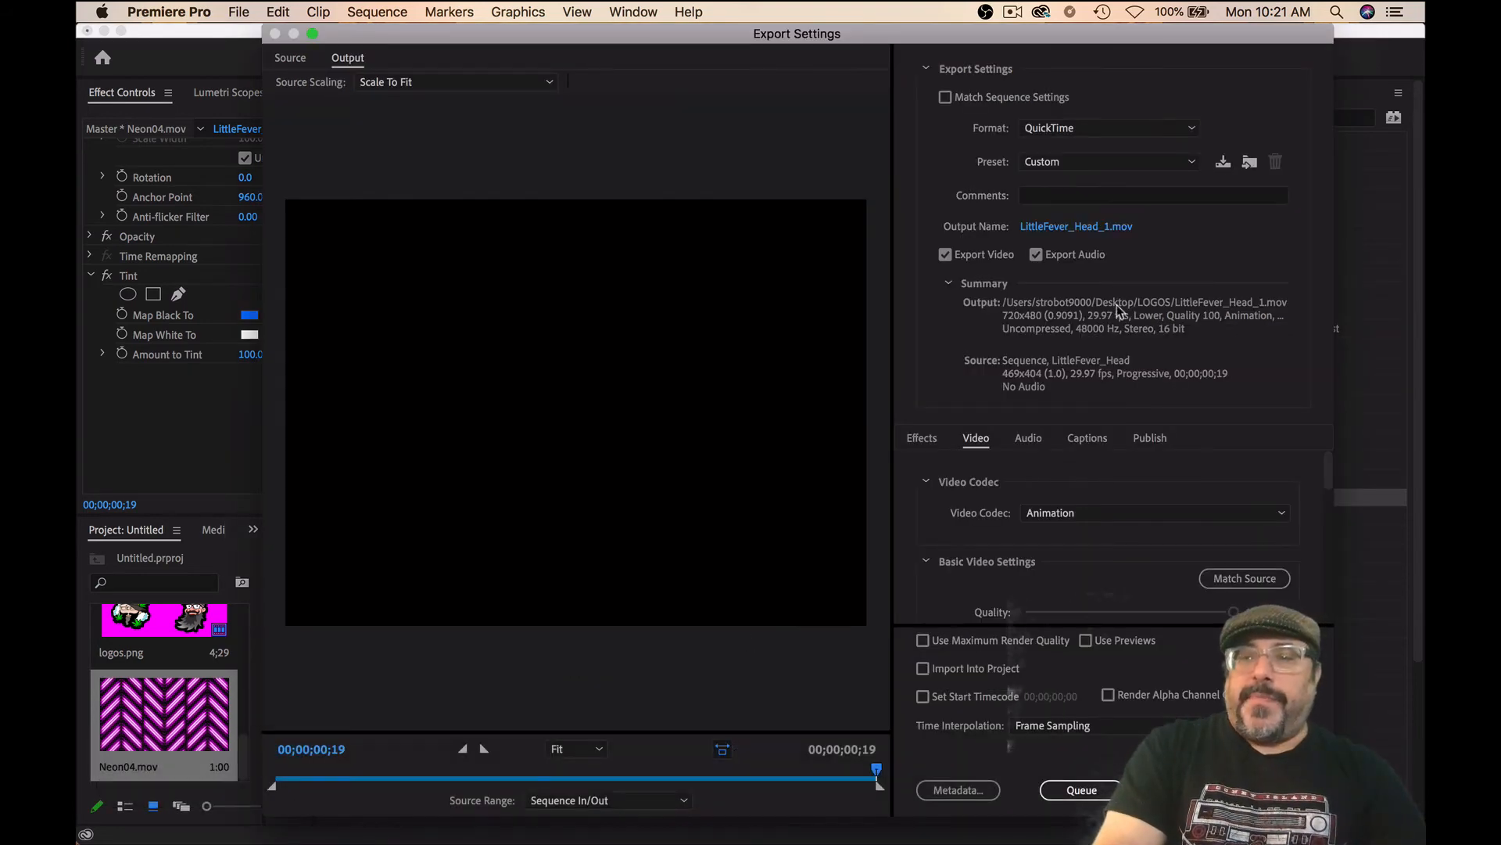
pyautogui.click(1092, 227)
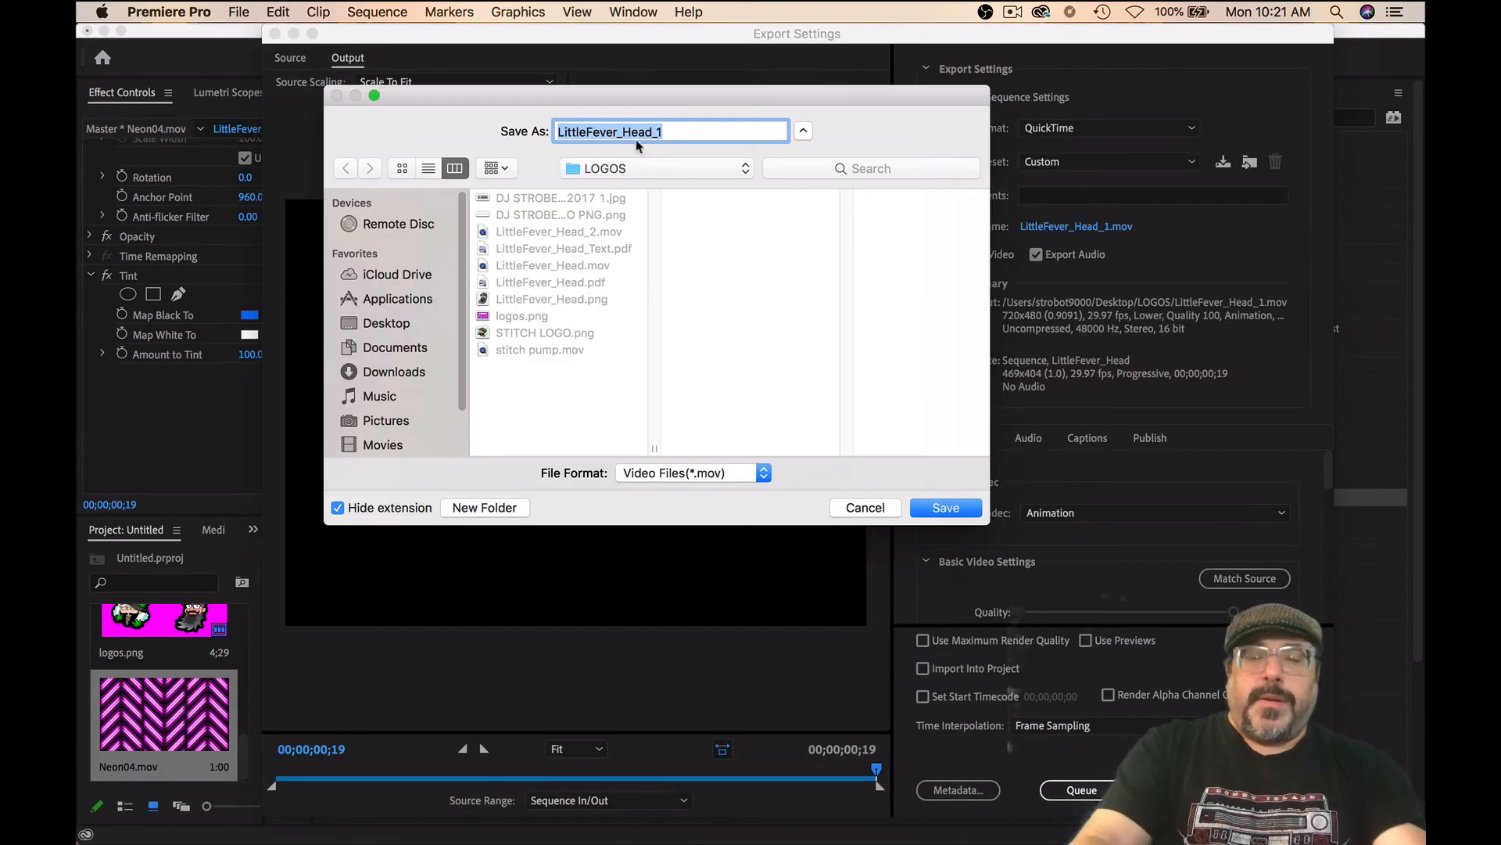
pyautogui.write('logos')
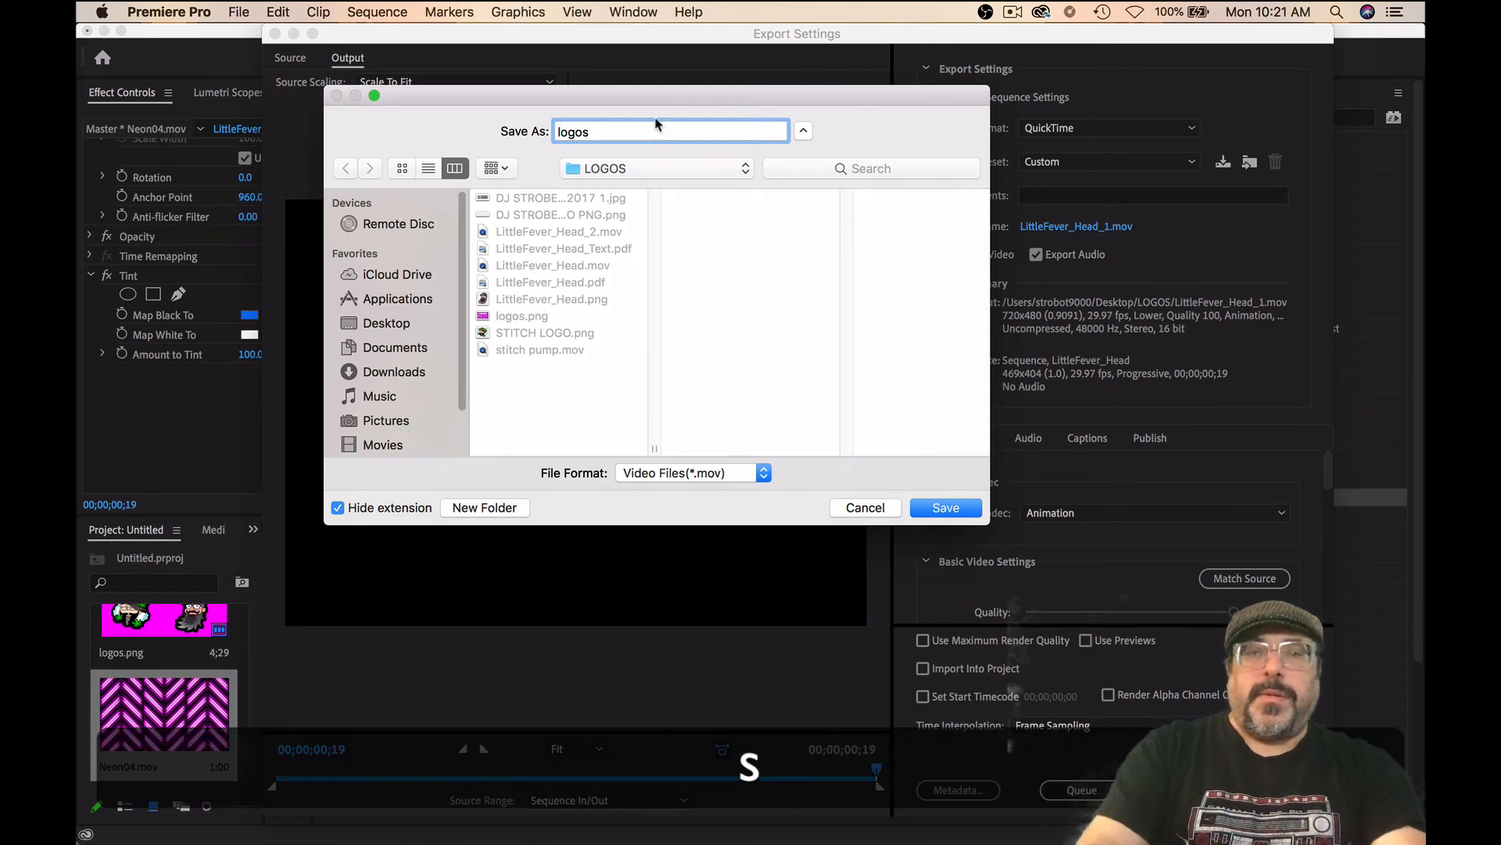
pyautogui.click(945, 510)
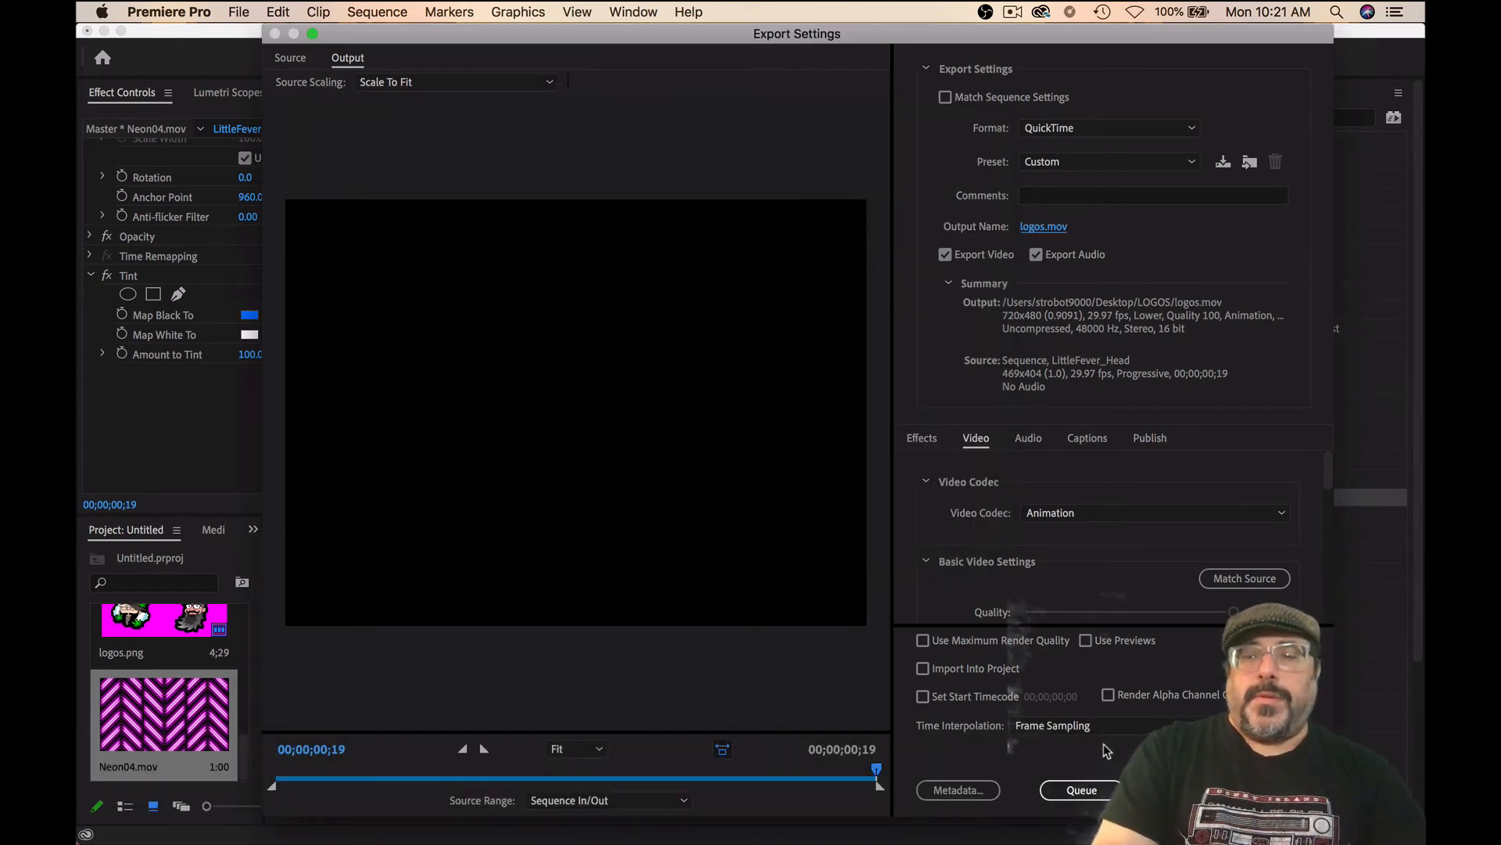
pyautogui.click(1176, 790)
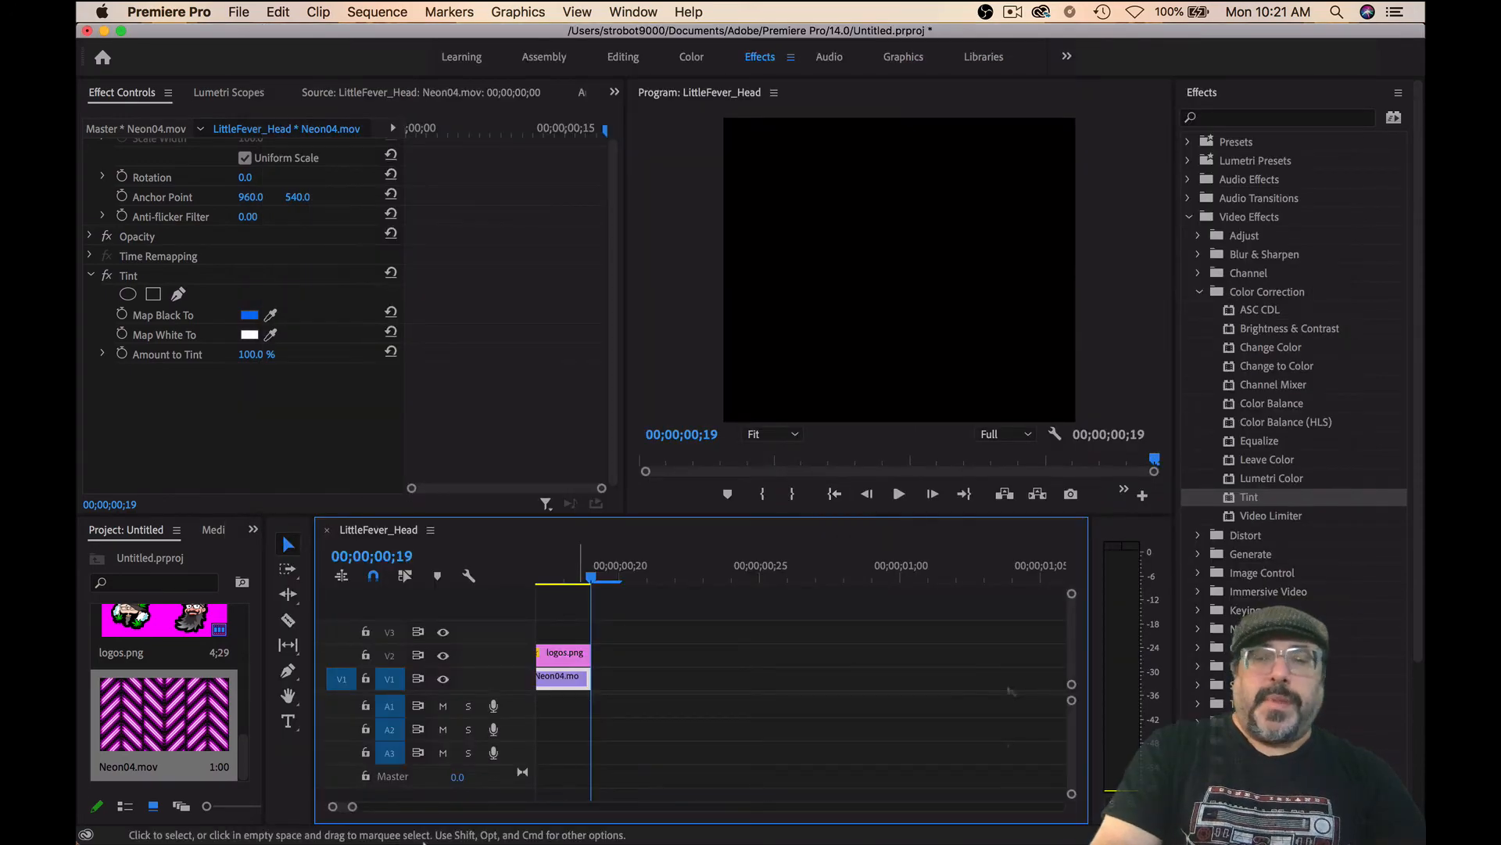
# Switch to OBS and create a new visible media source named logos.
pyautogui.moveTo(425, 843)
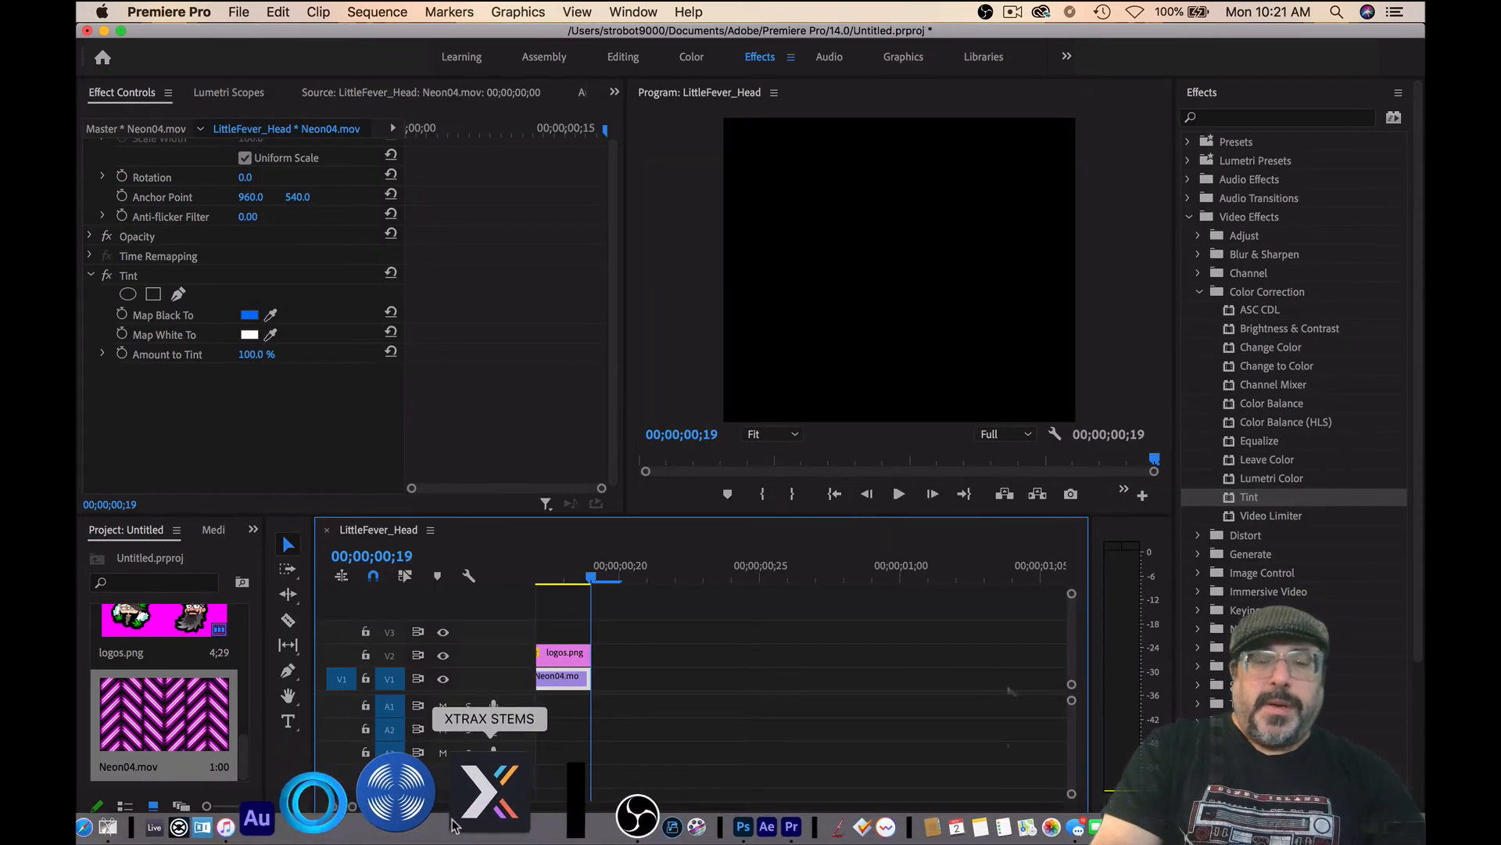
pyautogui.click(504, 791)
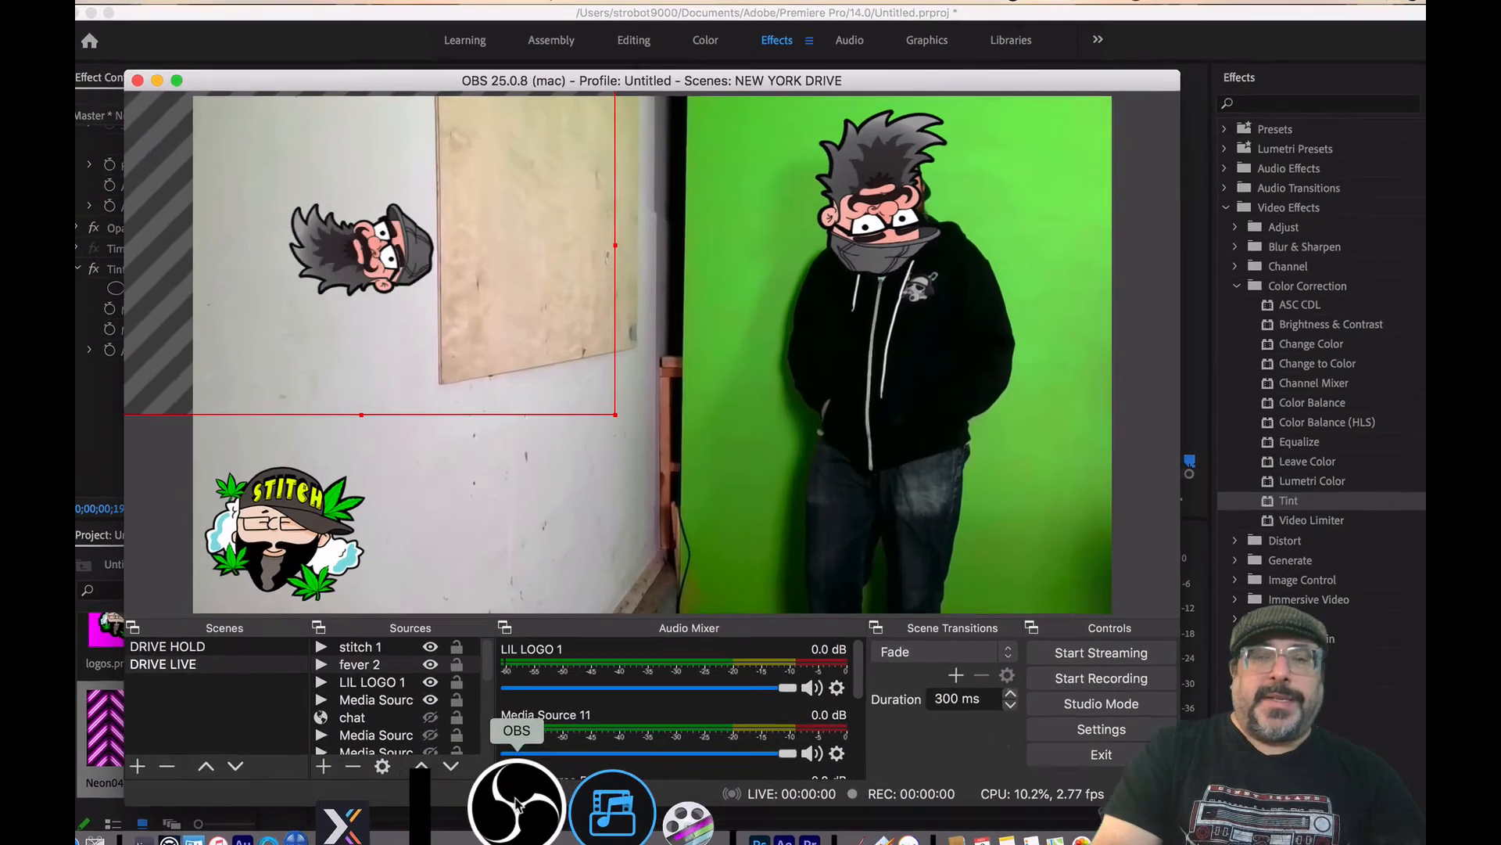
pyautogui.click(311, 827)
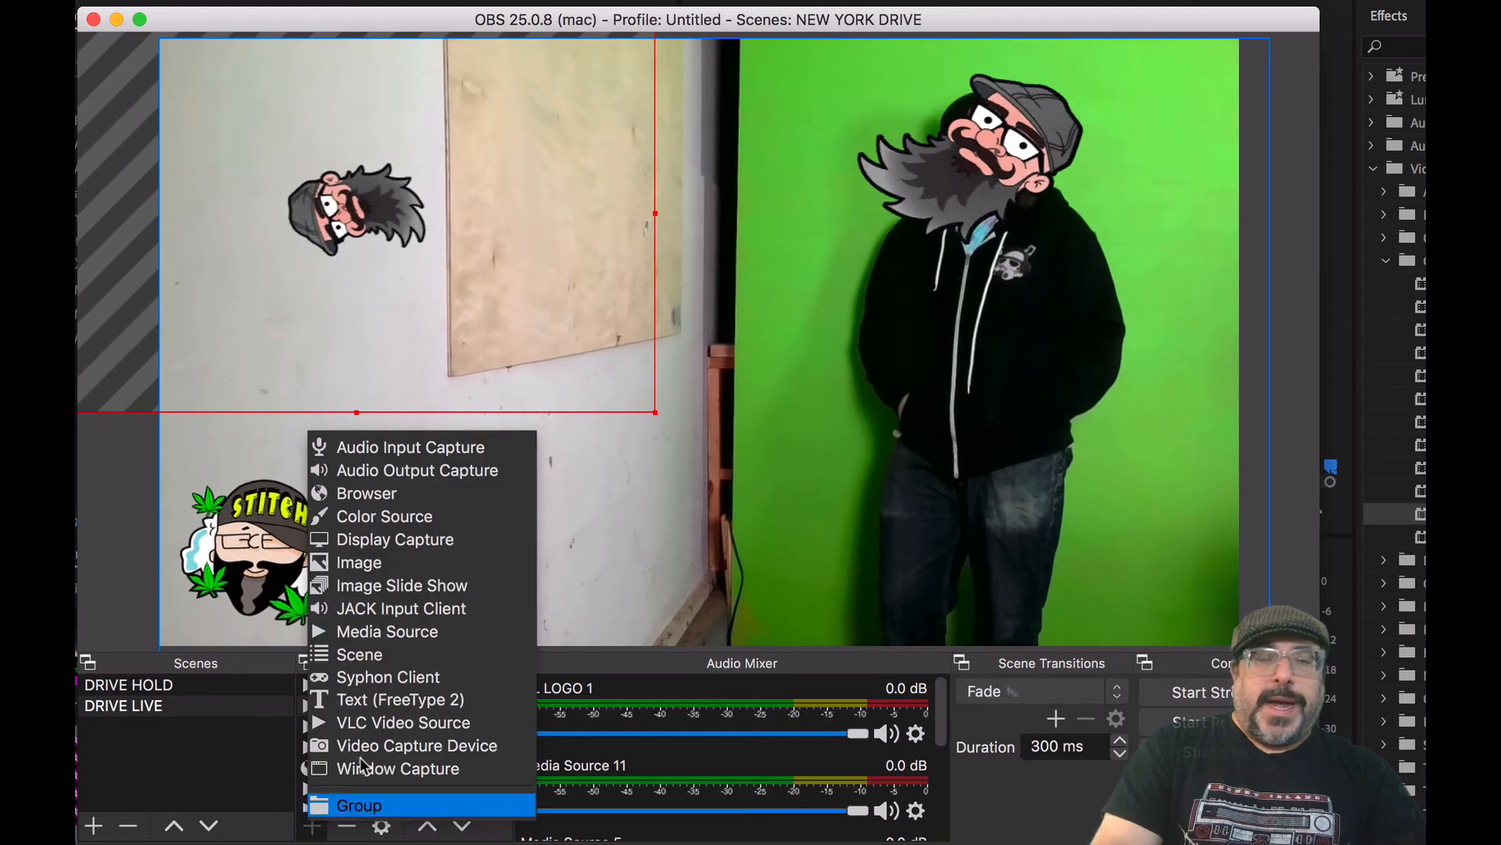
pyautogui.click(387, 631)
pyautogui.write('logos')
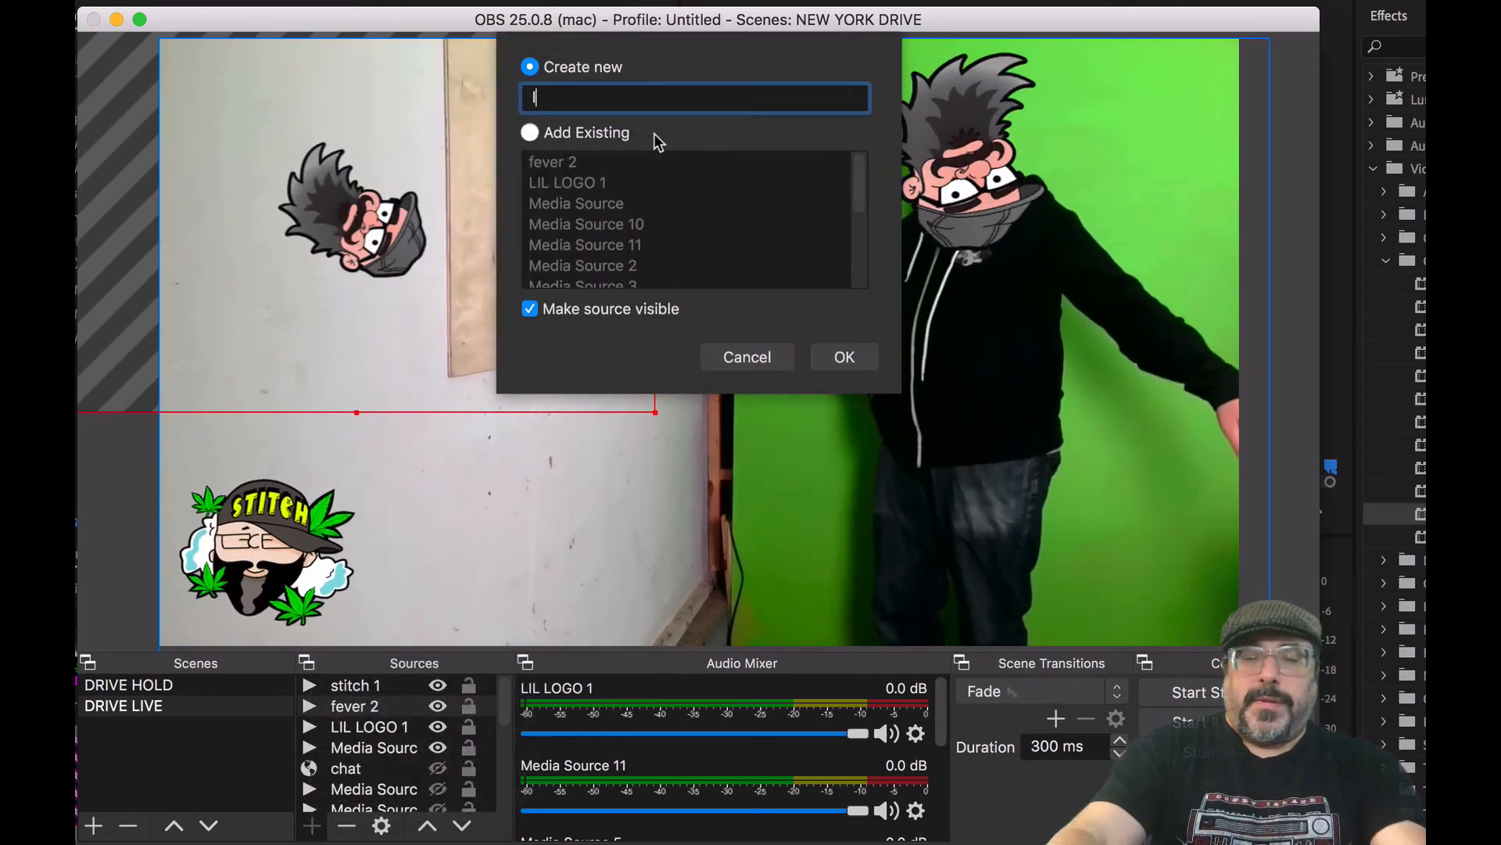
pyautogui.click(832, 355)
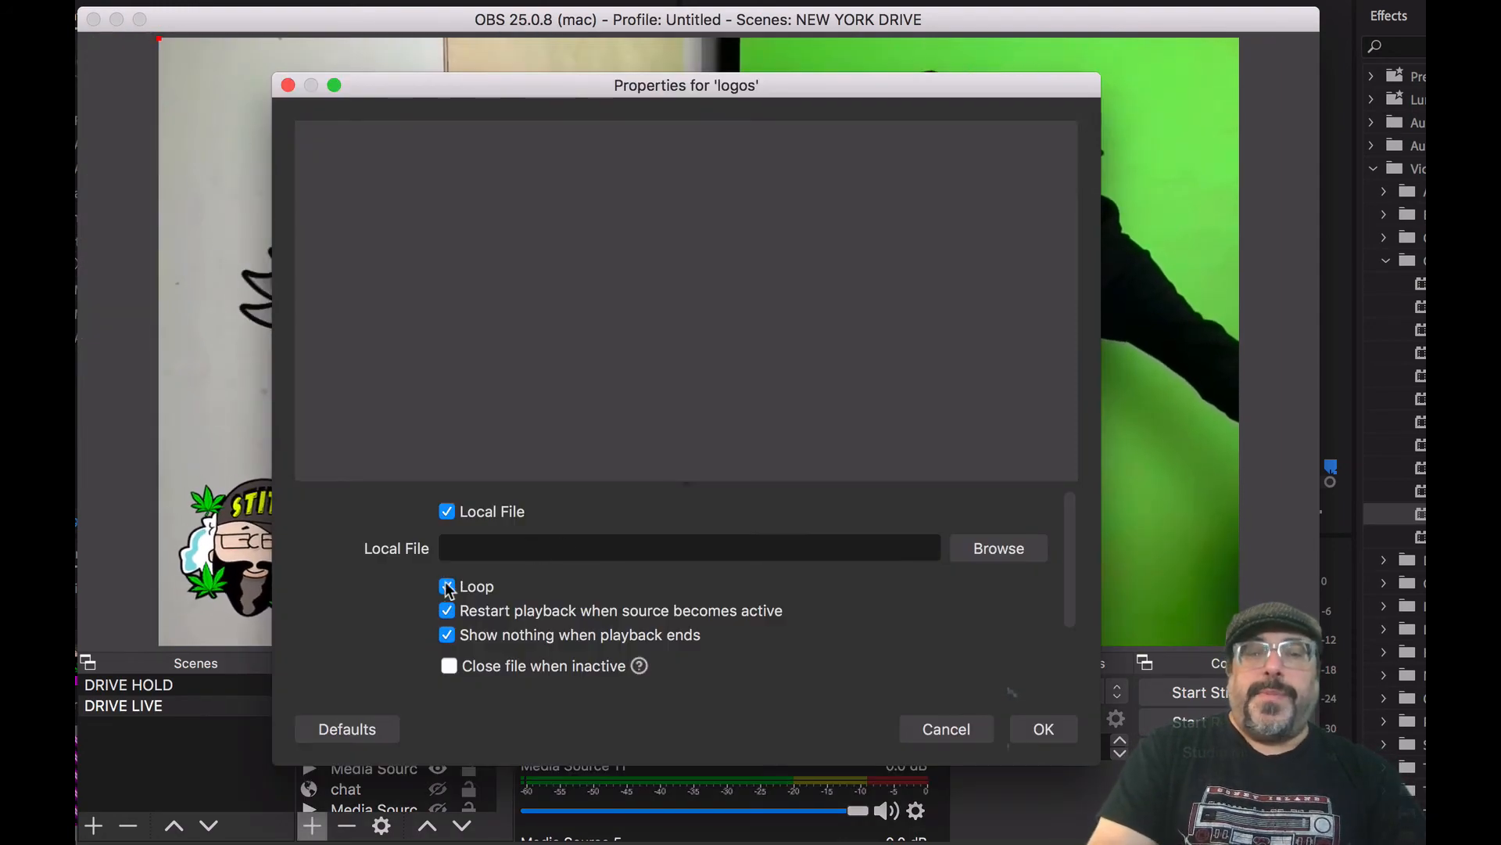
# Load logos.mov from the LOGOS folder into the logos source with looping enabled.
pyautogui.click(1030, 548)
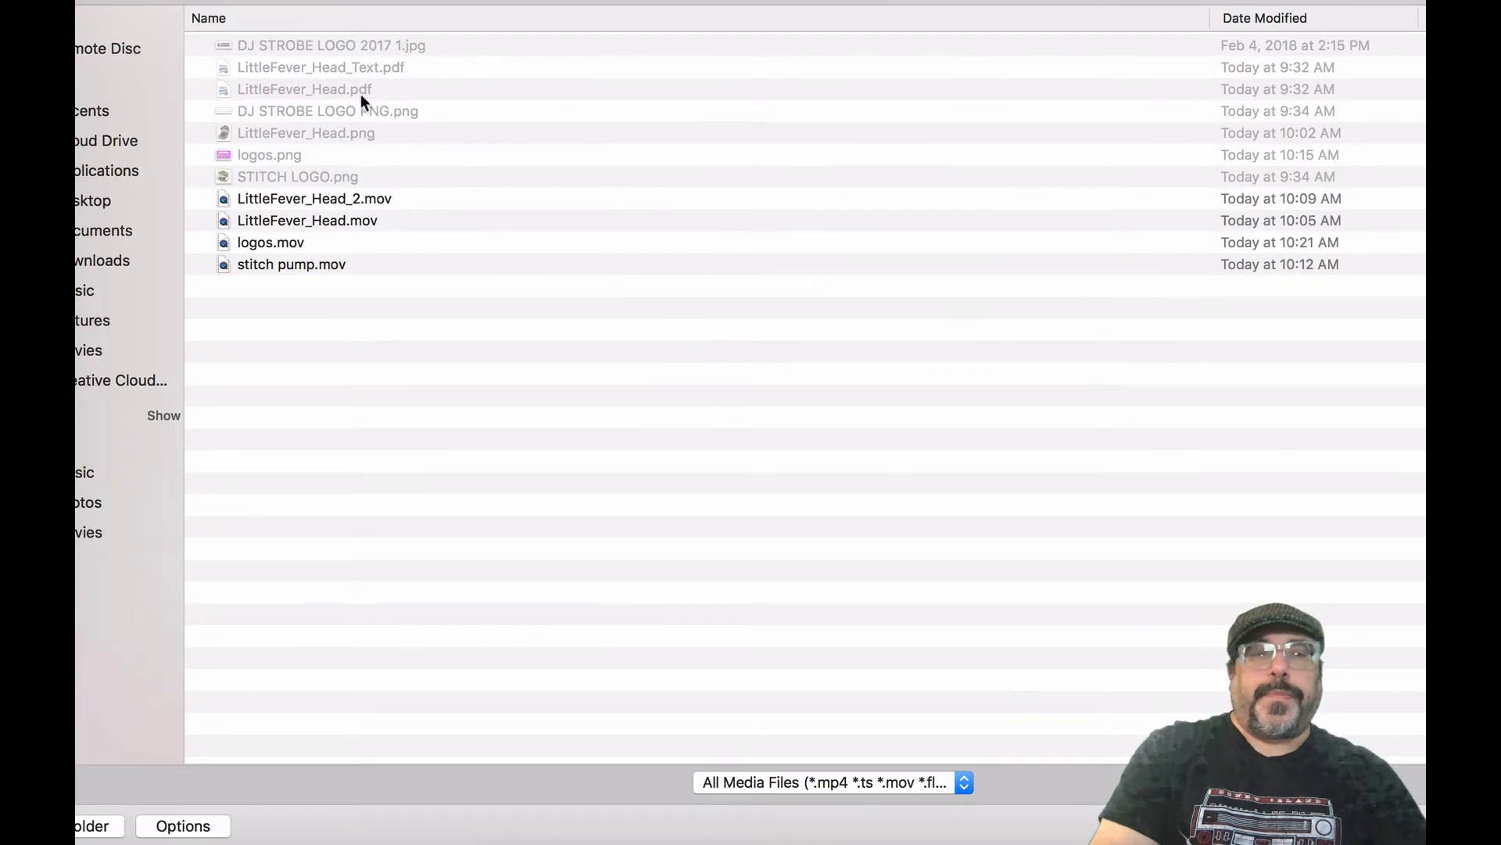
pyautogui.doubleClick(283, 244)
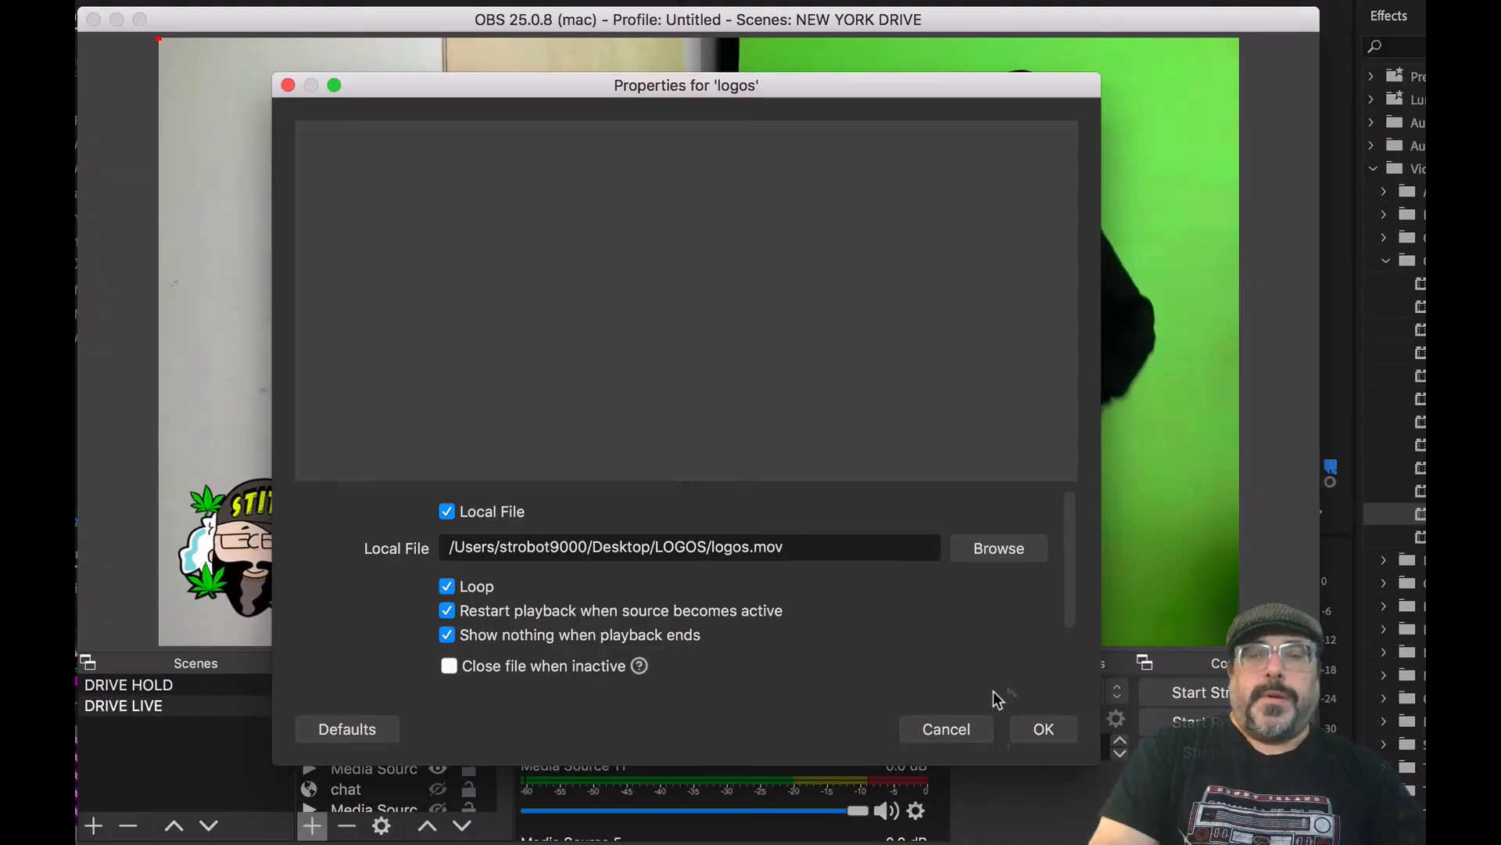
pyautogui.click(1038, 726)
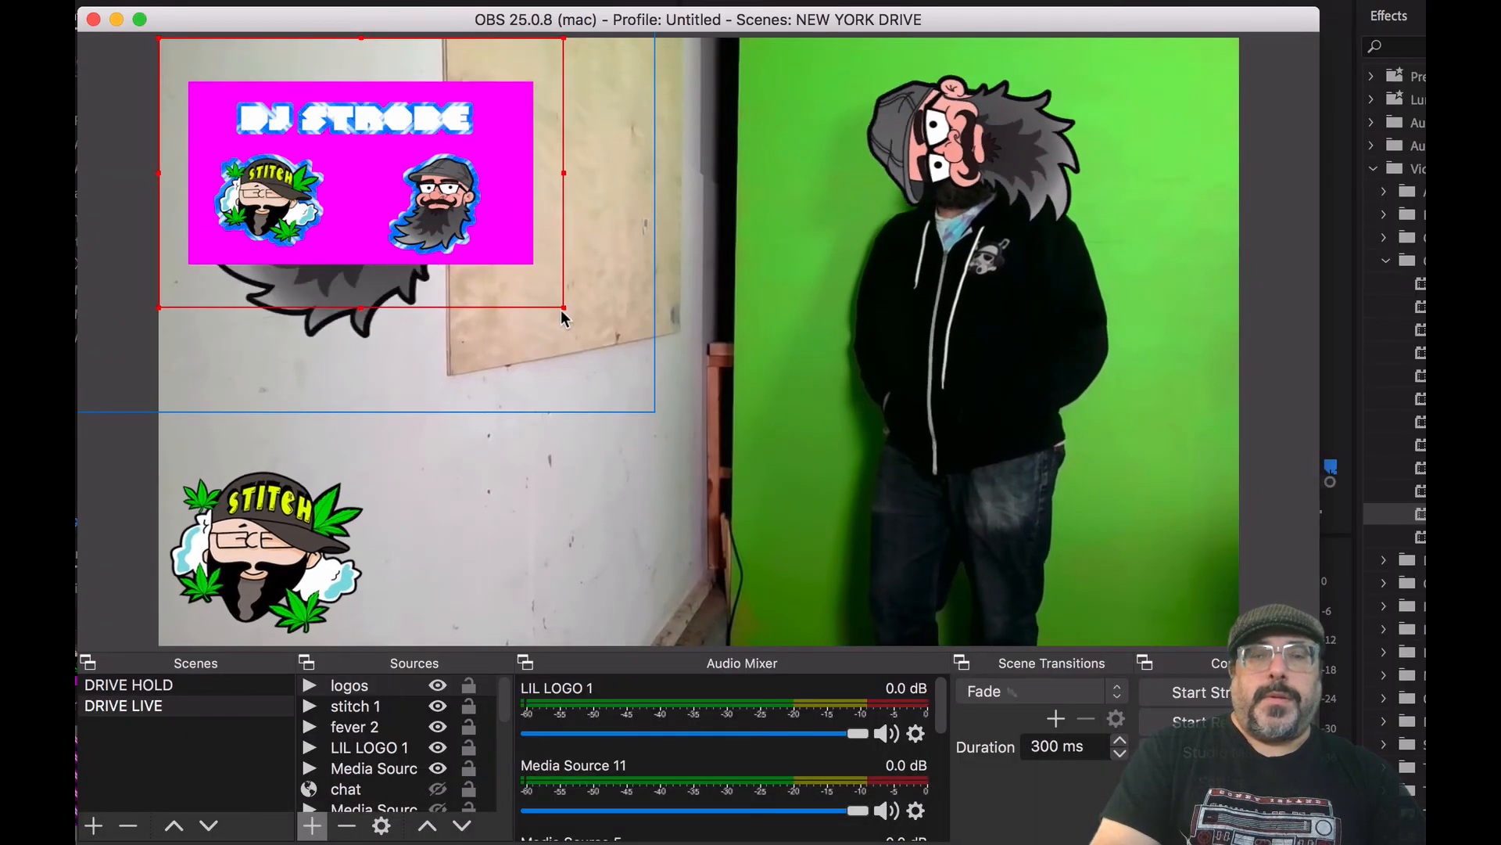
# Enlarge the logos source until its magenta artwork nearly fills the canvas and center it over the camera view.
pyautogui.moveTo(567, 311); pyautogui.dragTo(1182, 732)
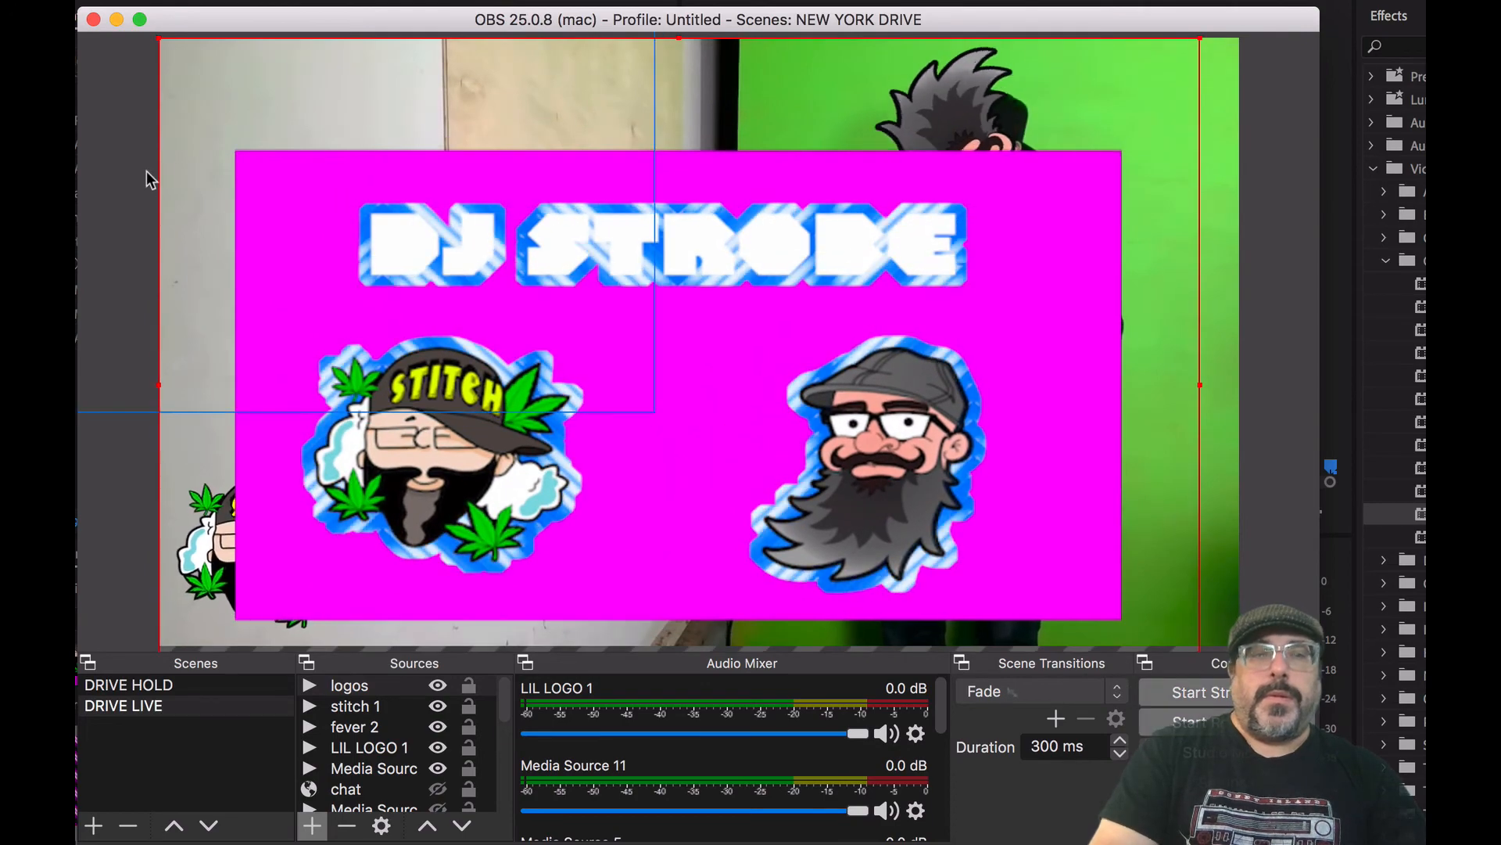
pyautogui.moveTo(159, 39); pyautogui.dragTo(12, 3)
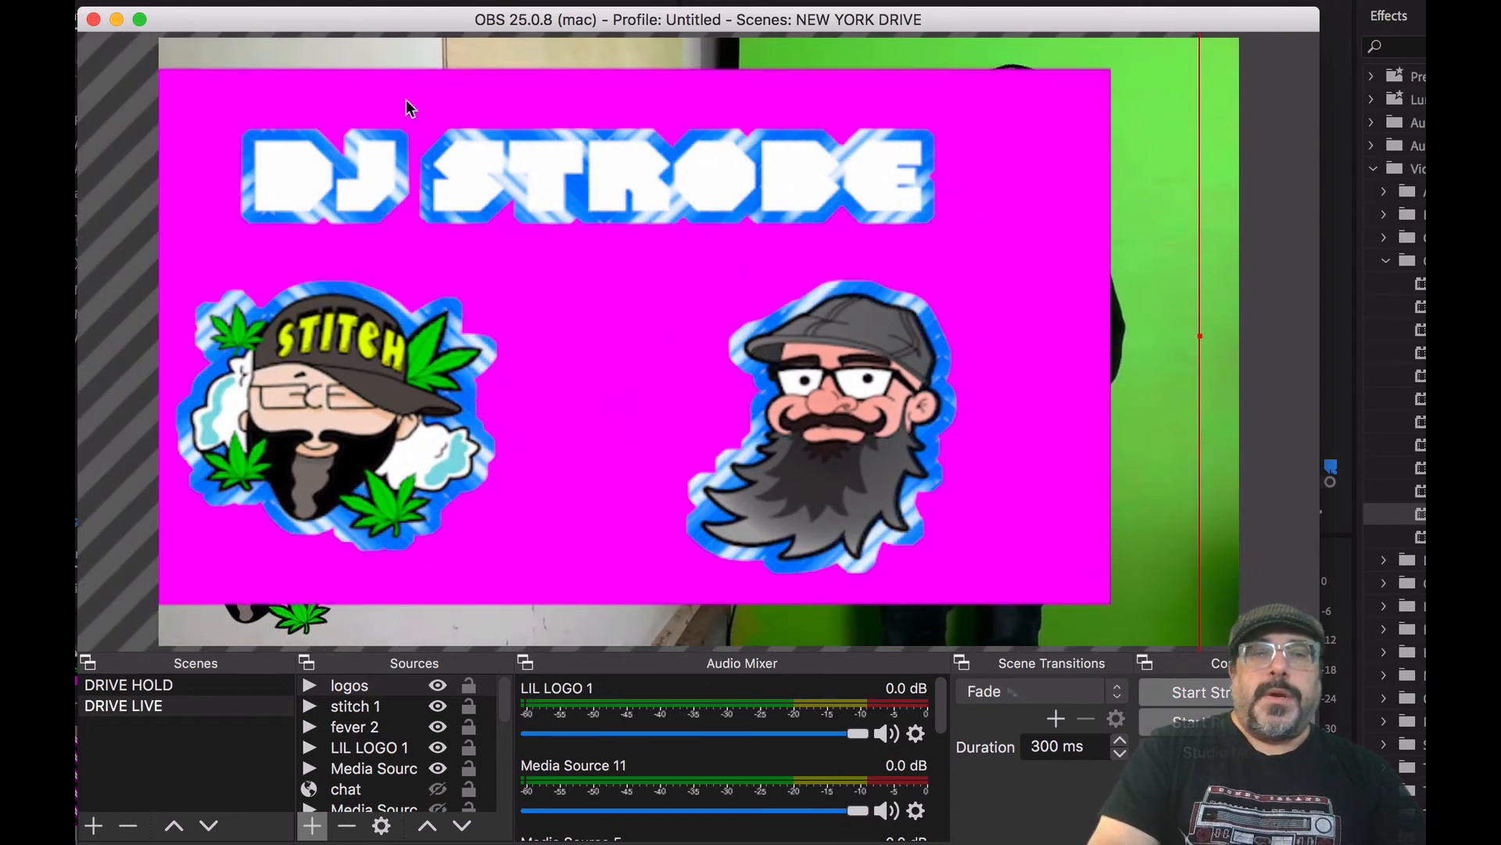
pyautogui.moveTo(566, 302); pyautogui.dragTo(679, 317)
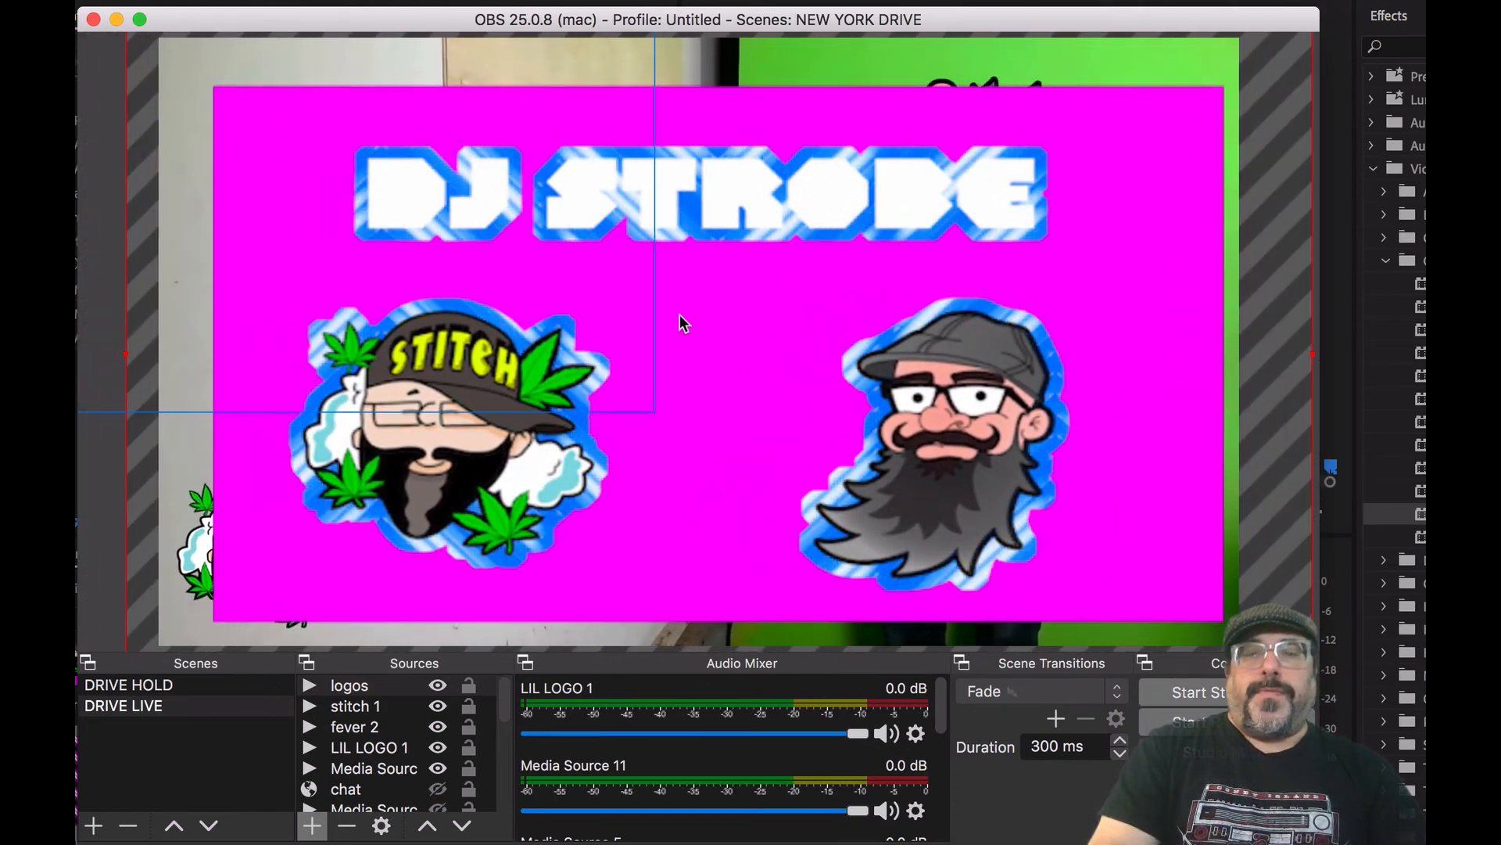
# Hide the stitch 1, fever 2 and LIL LOGO 1 sources.
pyautogui.click(438, 706)
pyautogui.click(438, 727)
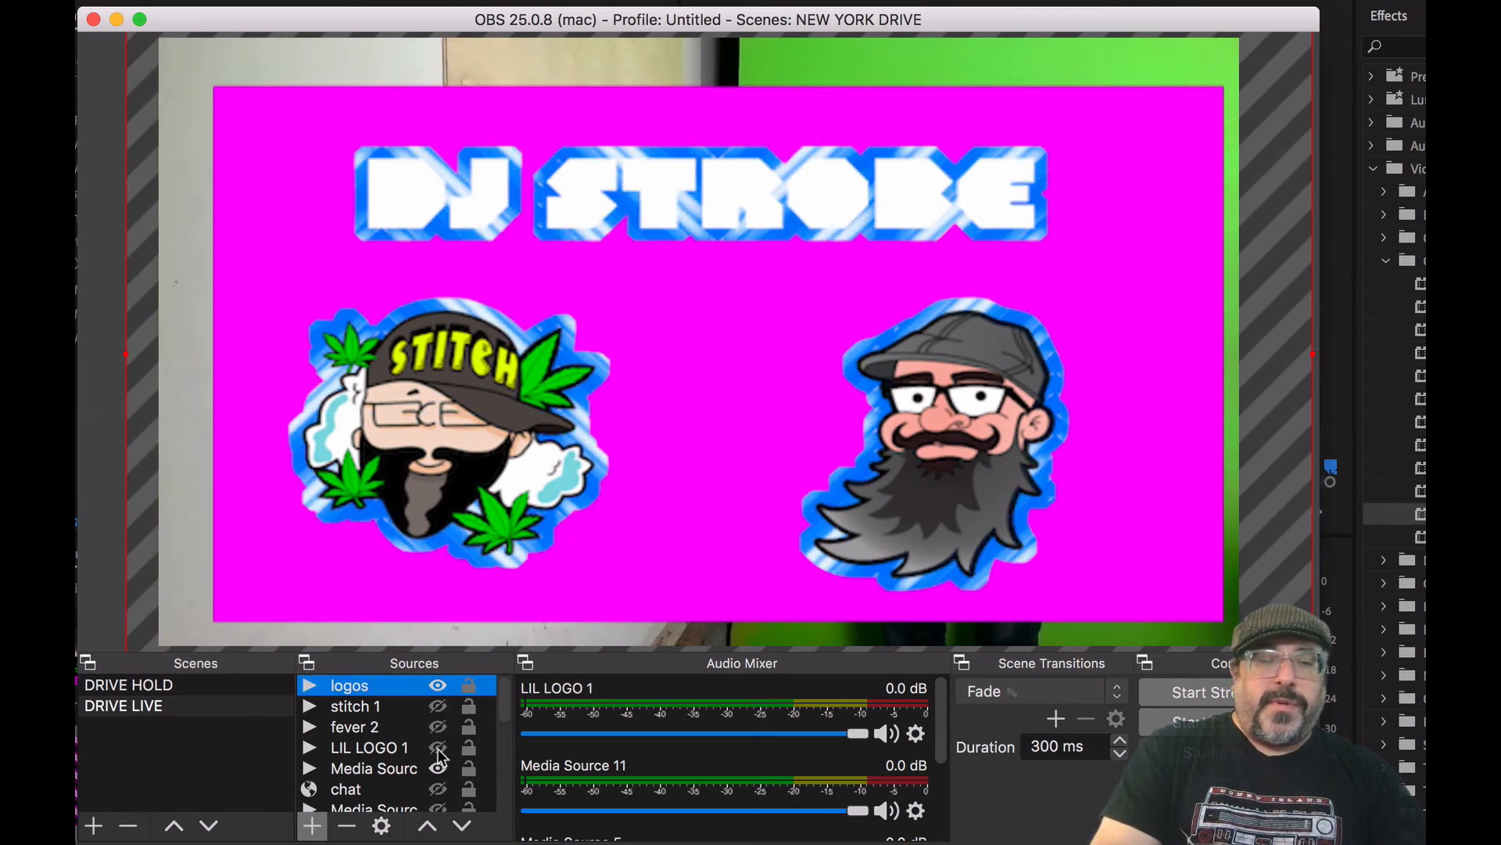
pyautogui.click(438, 748)
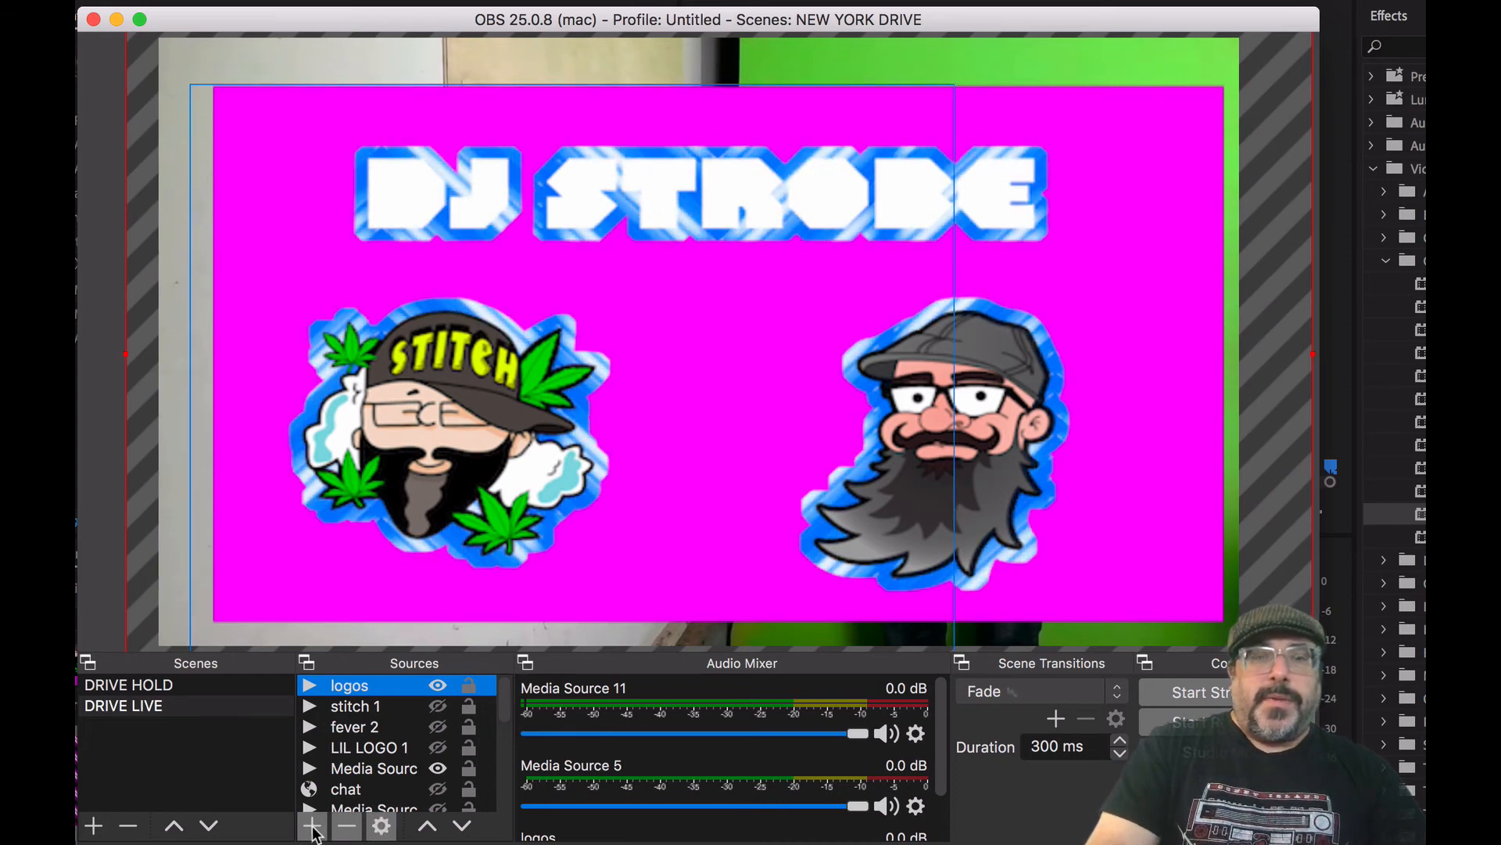
# Create a new visible media source named back.
pyautogui.click(312, 825)
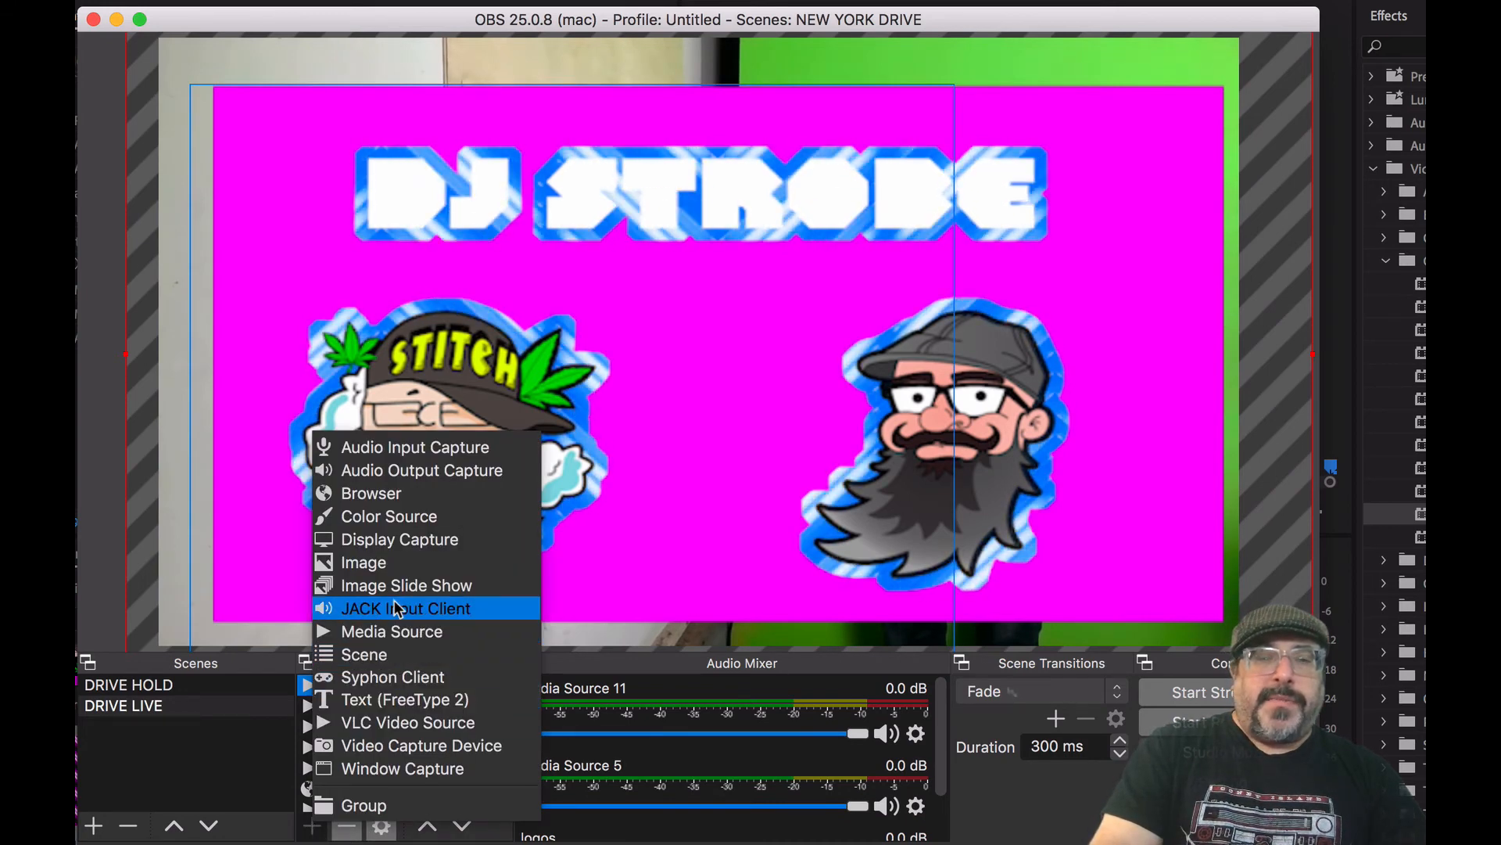
pyautogui.click(384, 631)
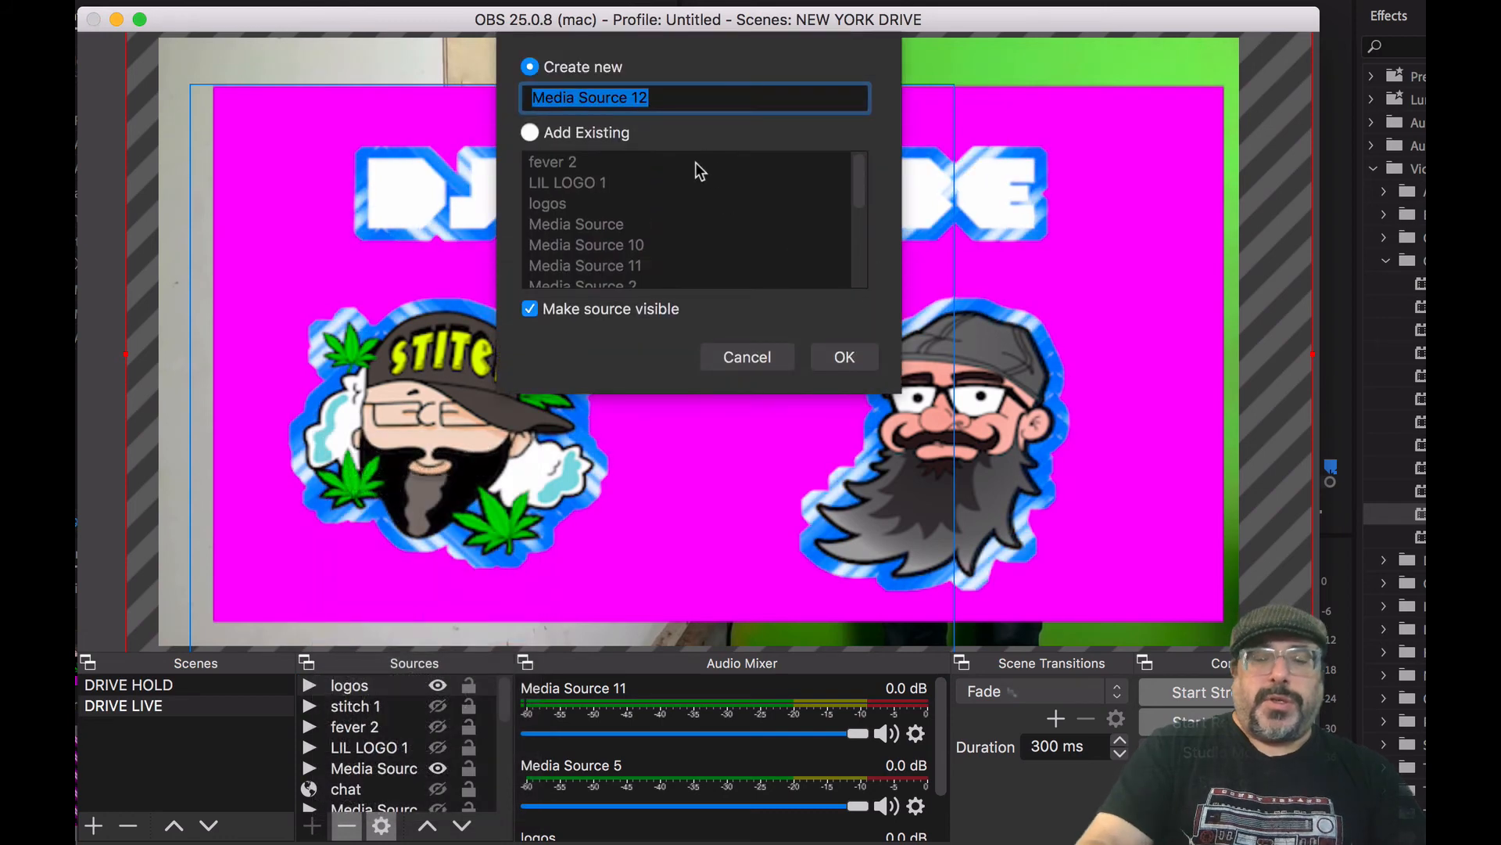
pyautogui.write('back')
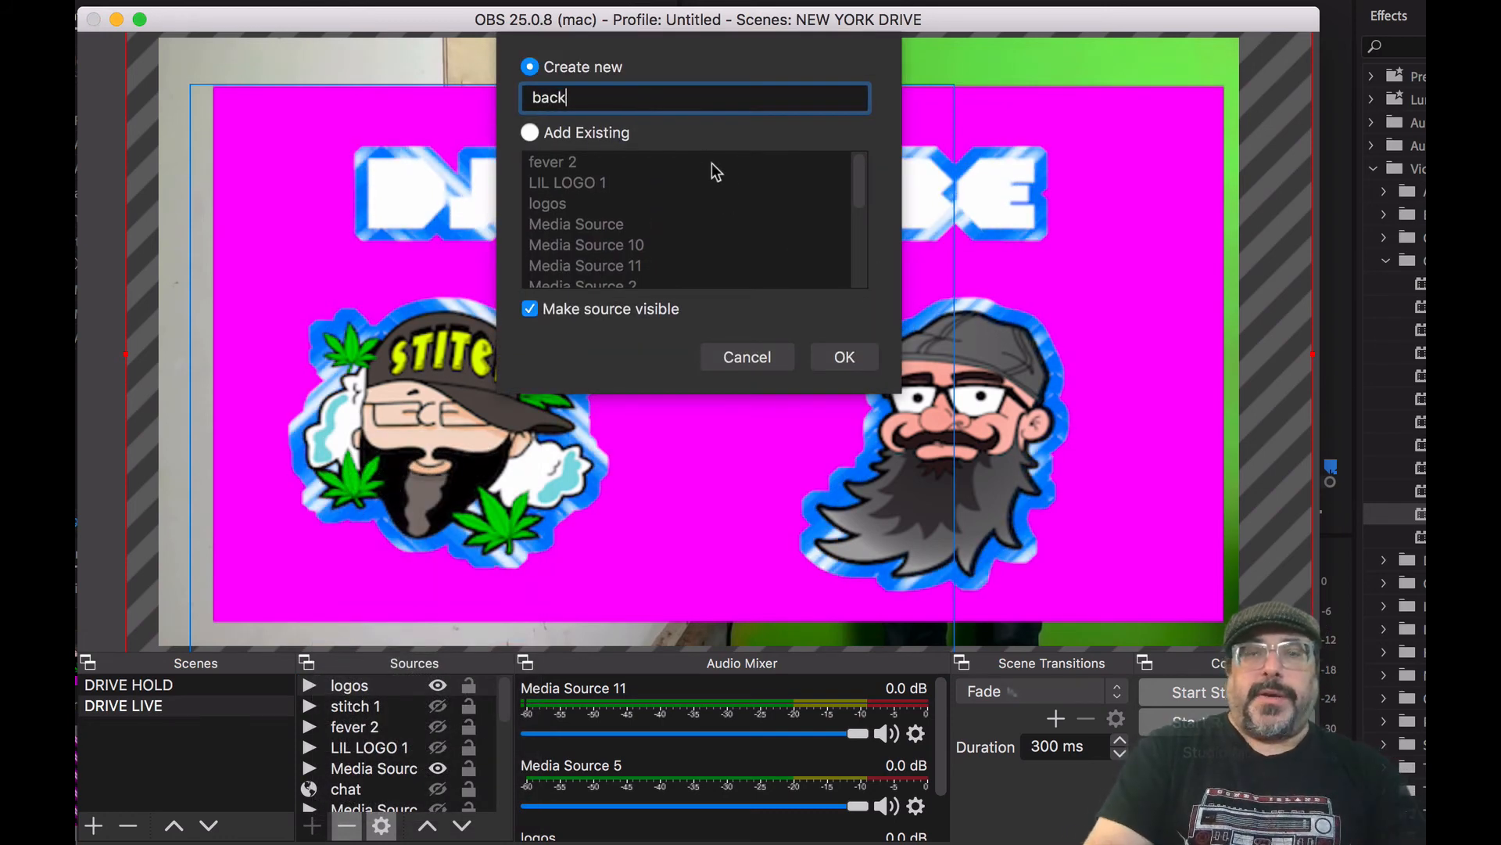
pyautogui.click(843, 357)
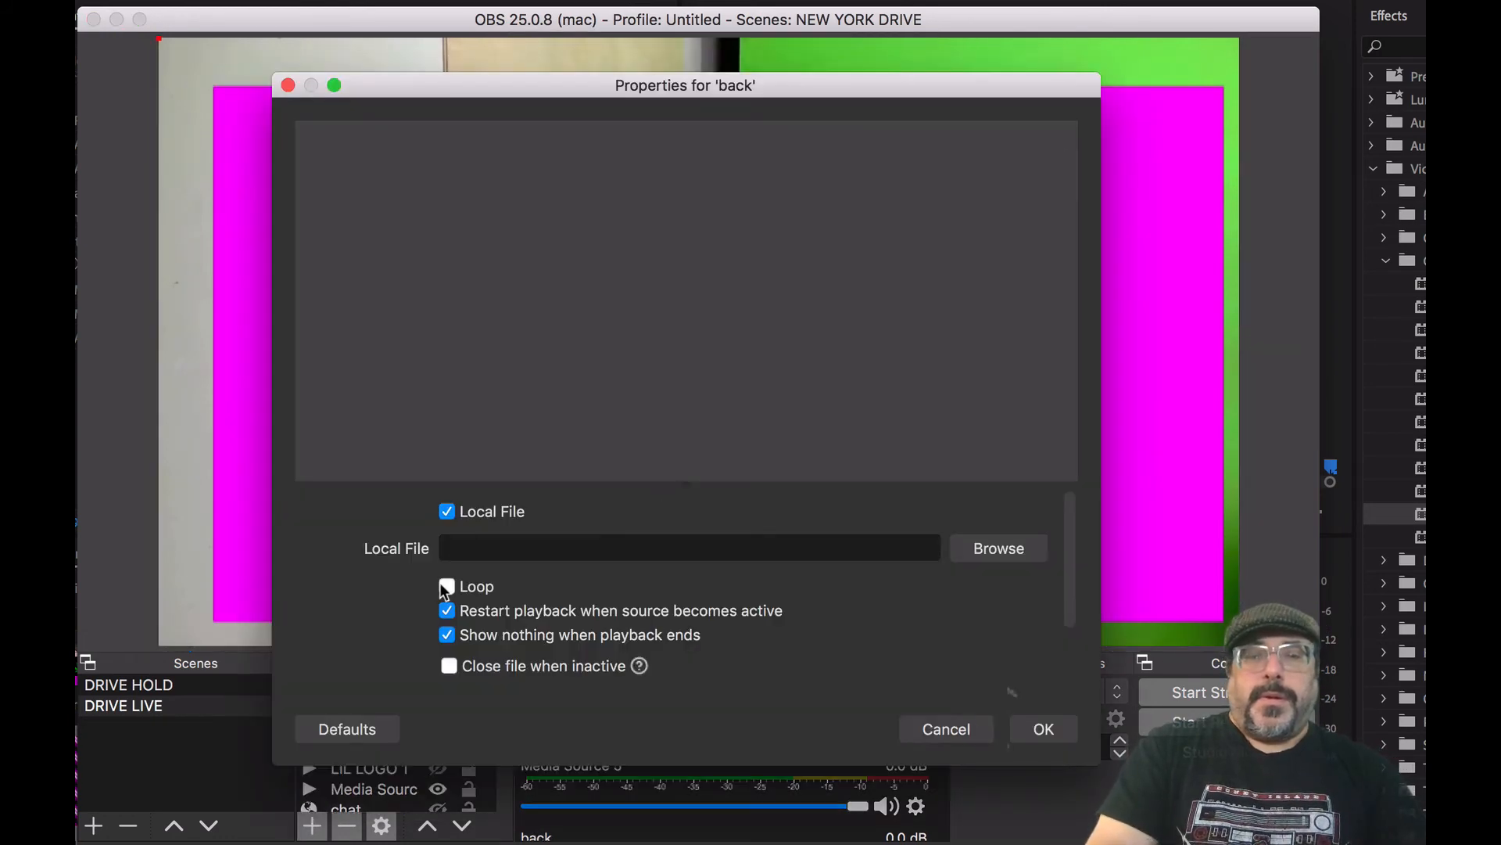
# Load Neon13.mov into the back source with looping enabled, and place the logos source above it in the stacking order.
pyautogui.click(1000, 549)
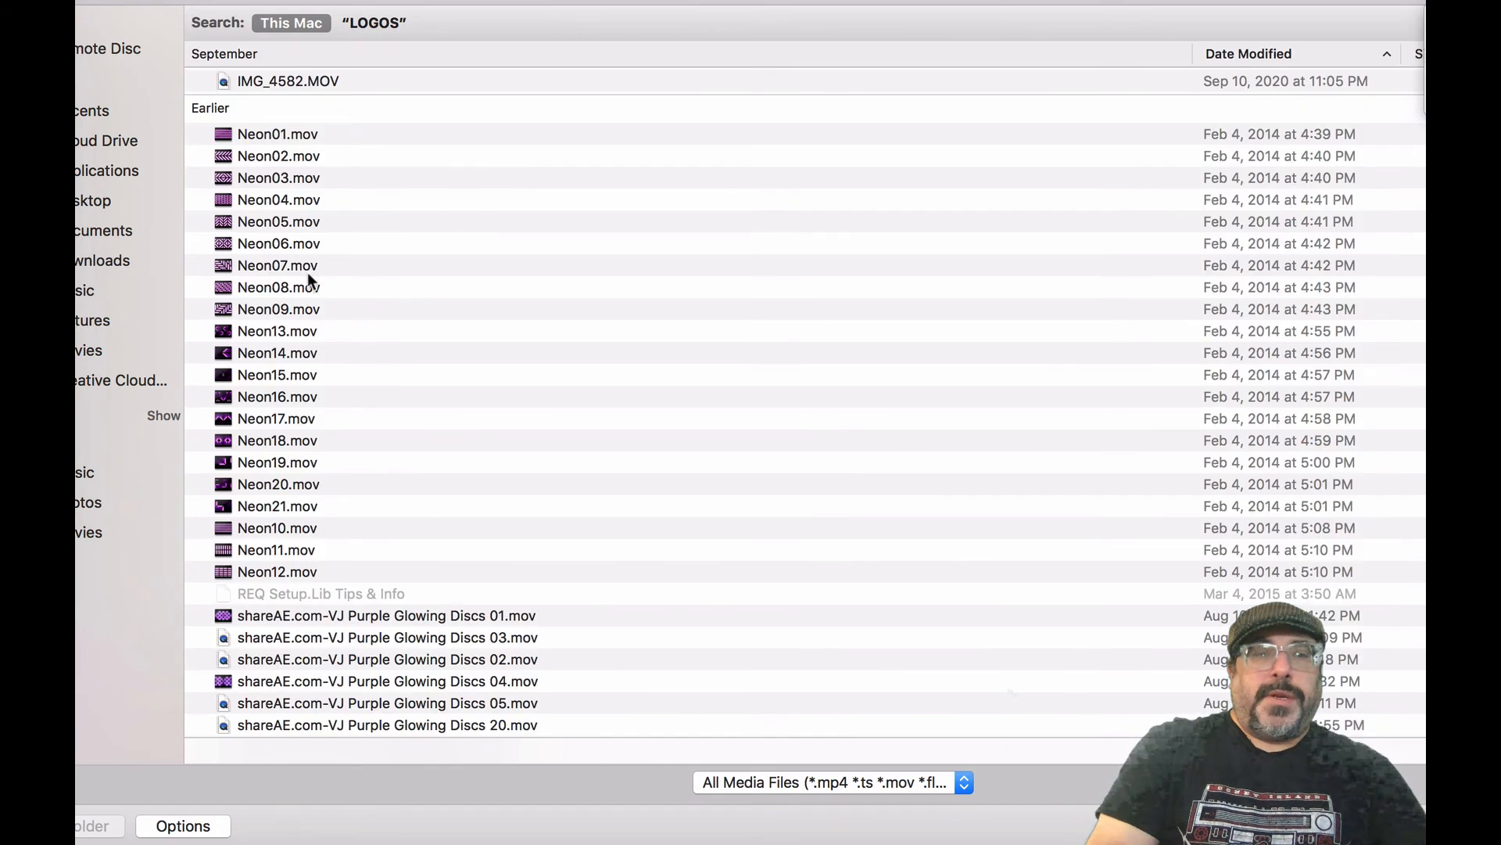
pyautogui.click(252, 313)
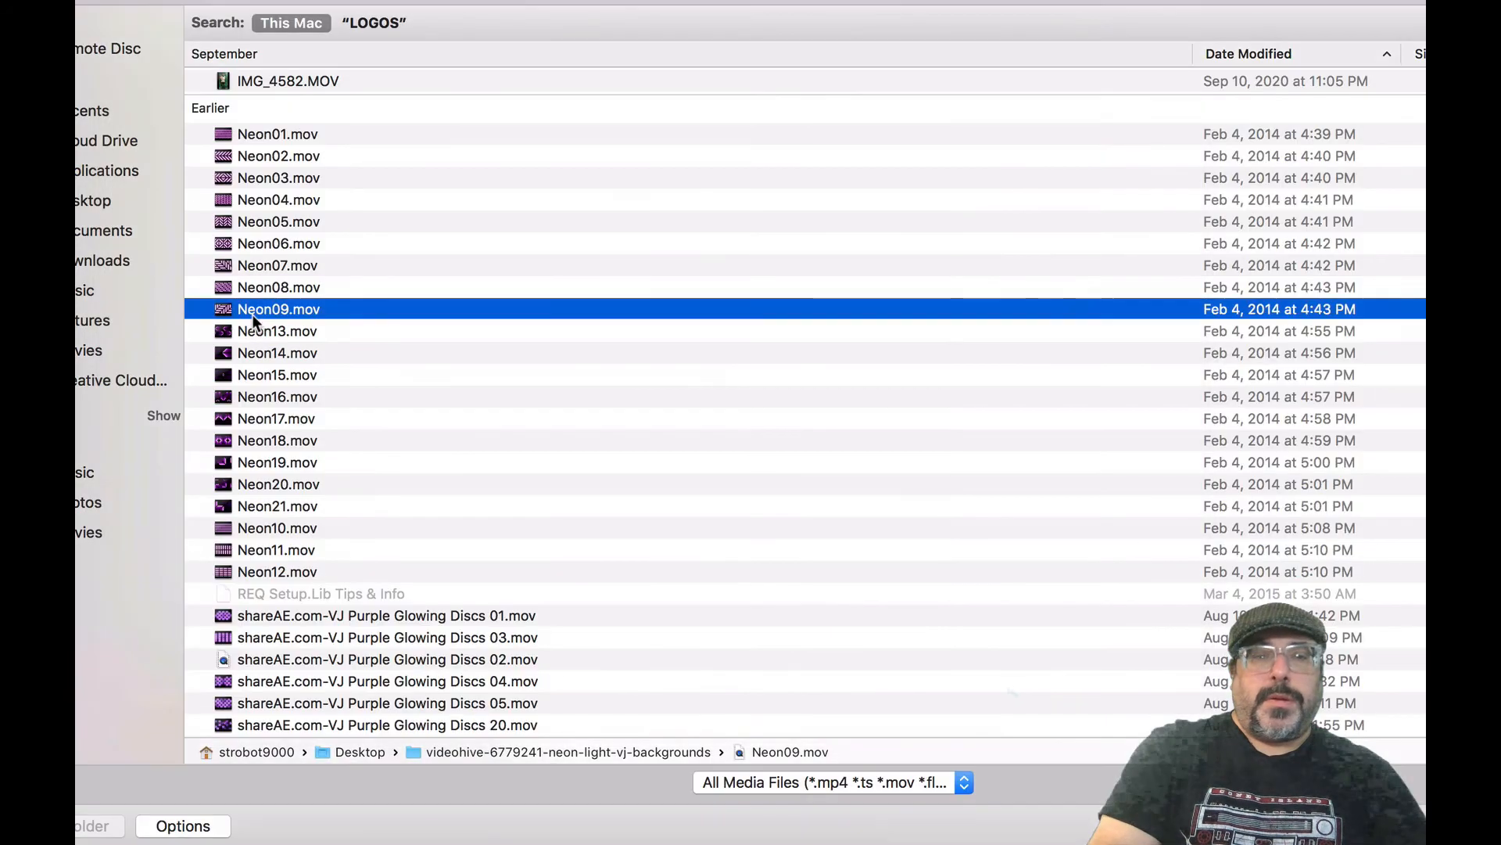
pyautogui.click(252, 330)
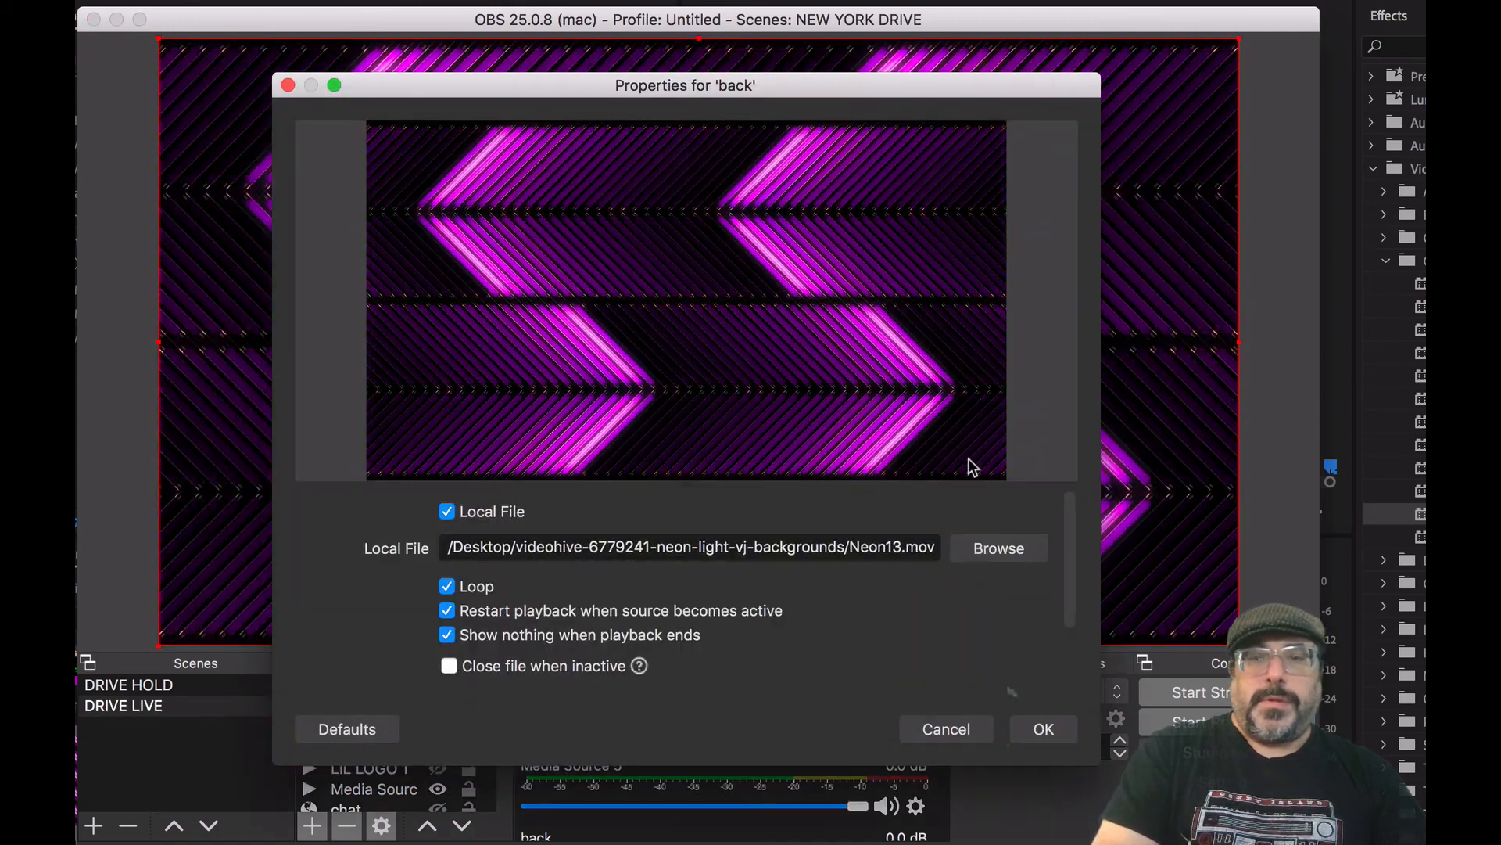
pyautogui.click(1041, 728)
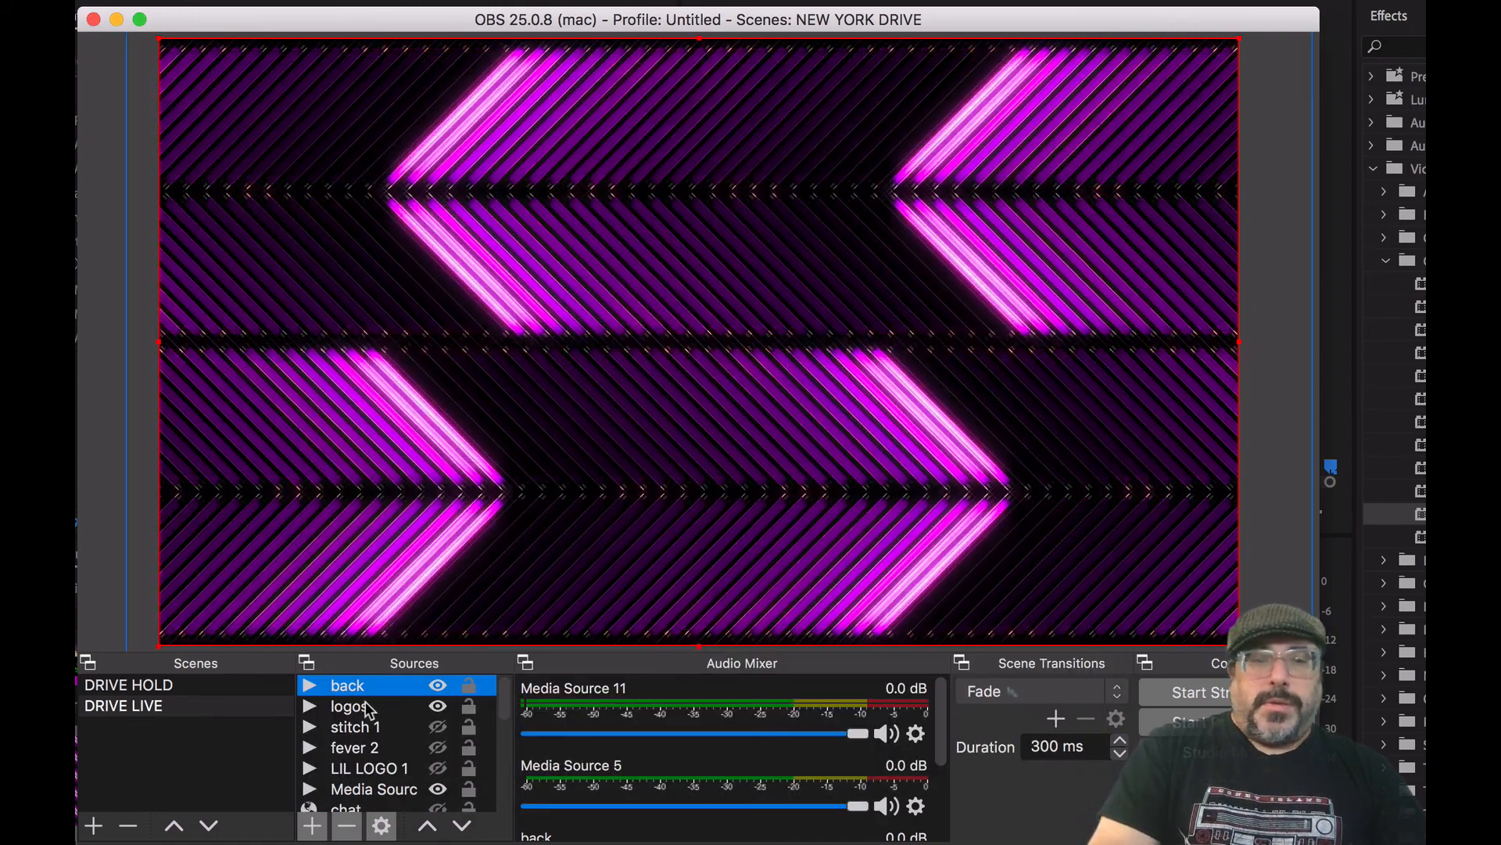
pyautogui.keyDown('super'); pyautogui.click(376, 727); pyautogui.keyUp('super')
pyautogui.moveTo(372, 721); pyautogui.dragTo(371, 718)
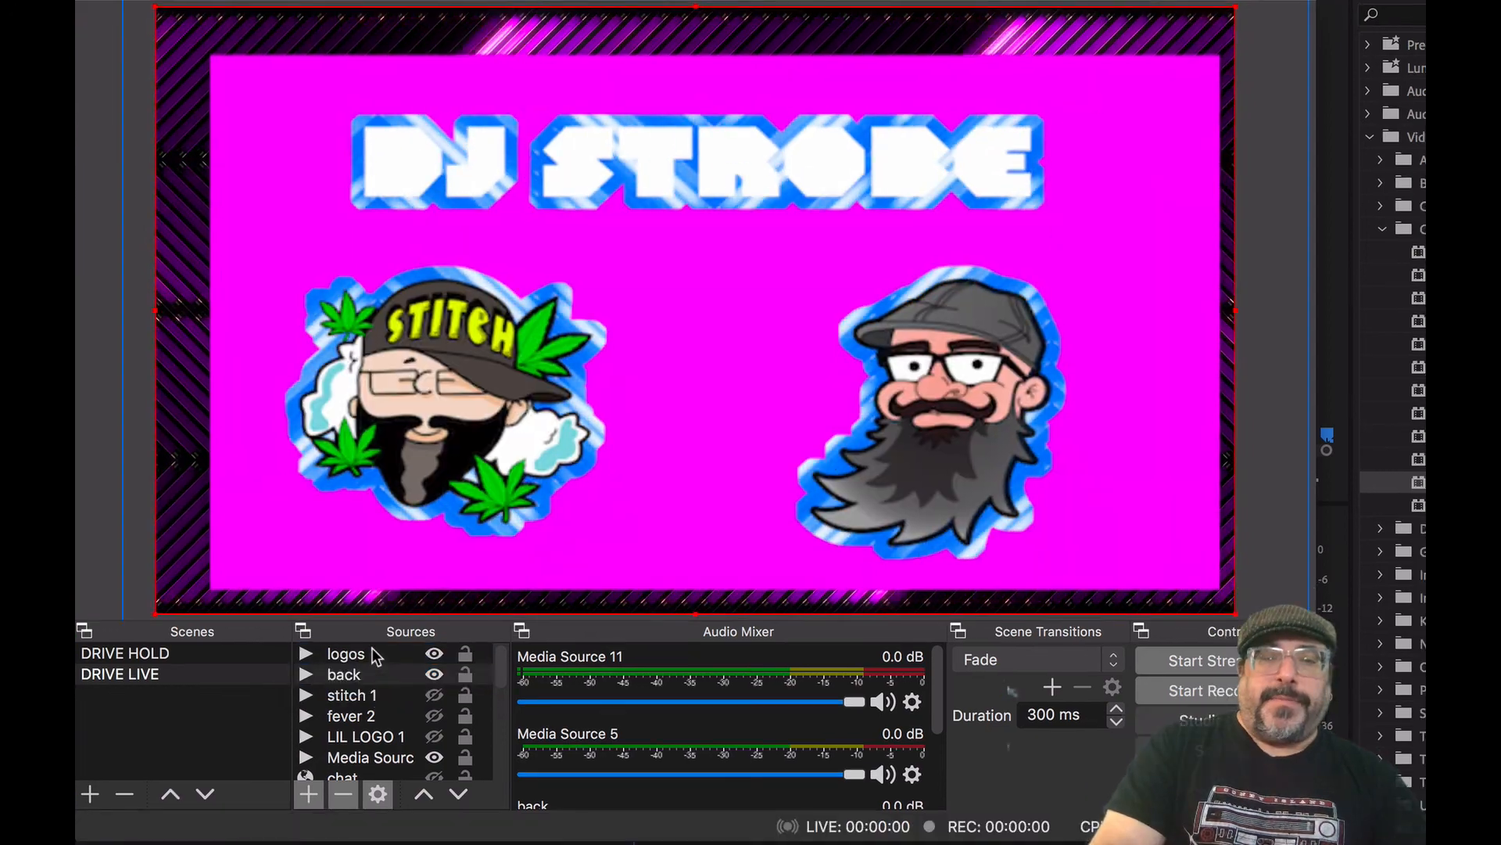
# Add a Chroma Key effect filter to the logos source with the key color type set to Magenta.
pyautogui.click(376, 652)
pyautogui.rightClick(376, 654)
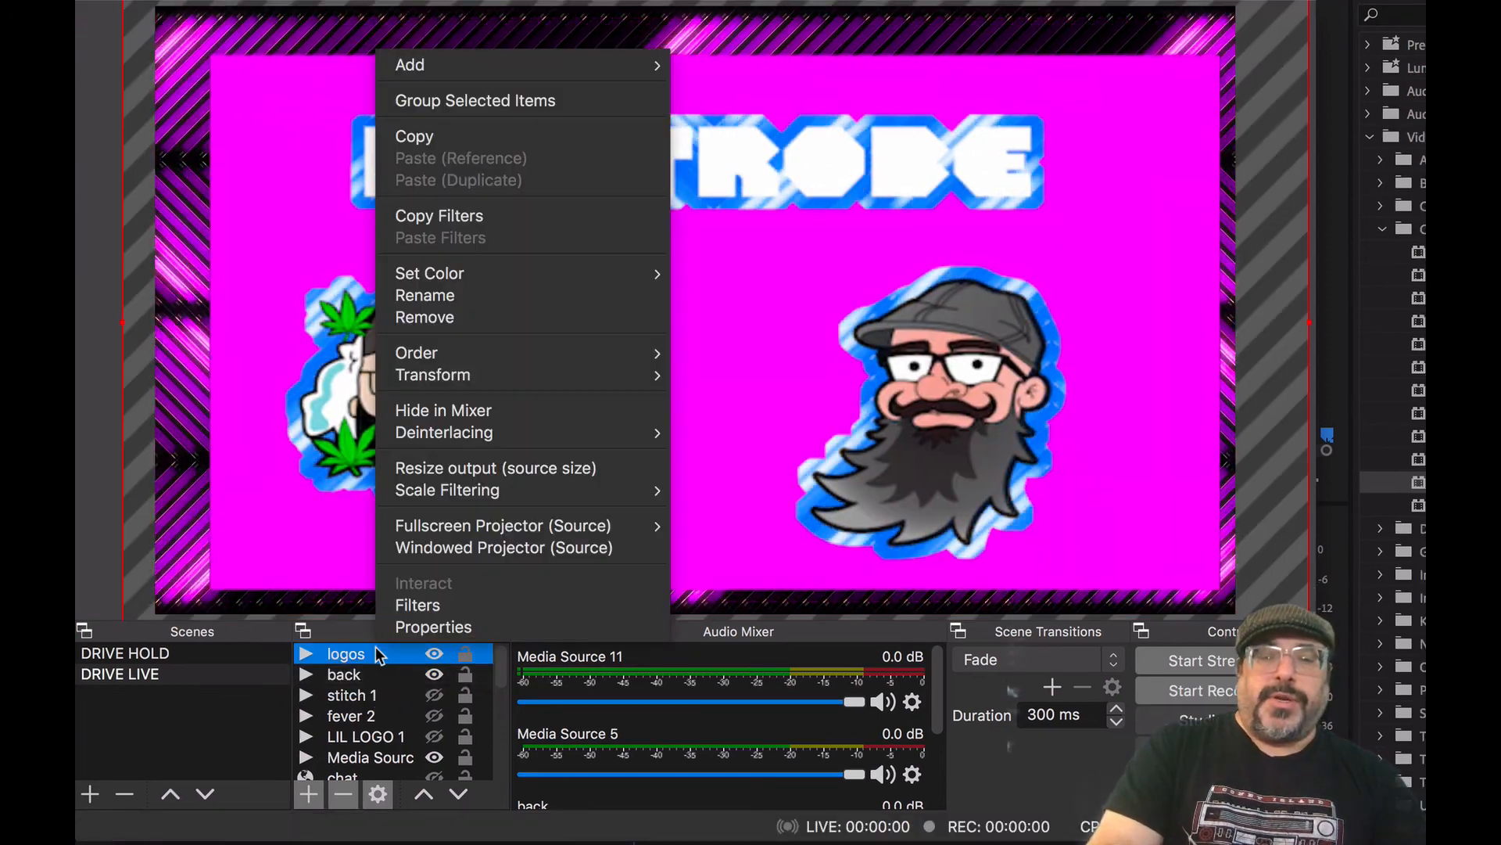
pyautogui.click(411, 612)
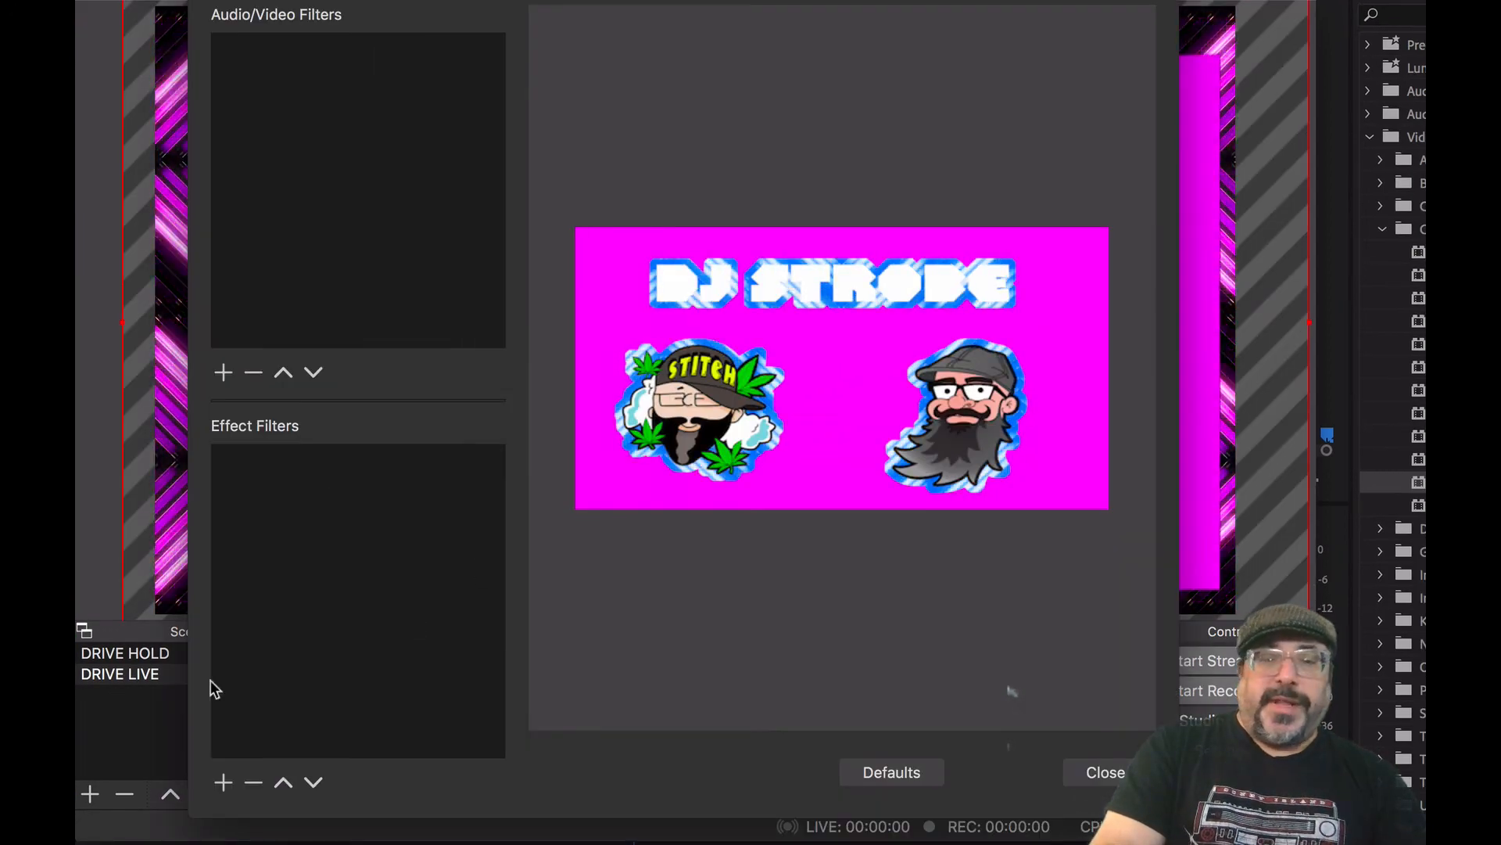
pyautogui.click(222, 782)
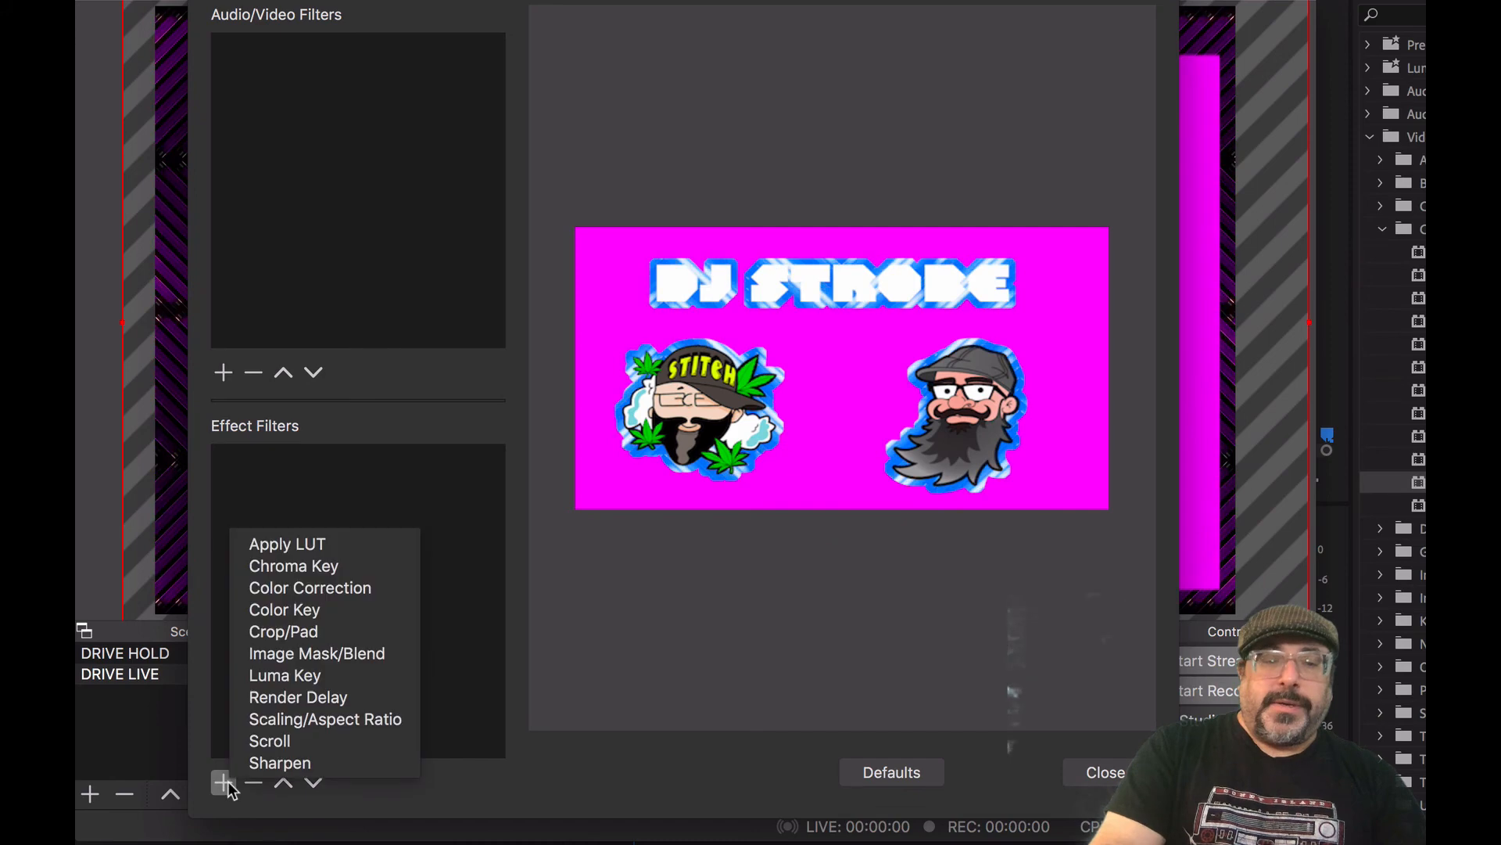
pyautogui.click(283, 568)
pyautogui.click(708, 84)
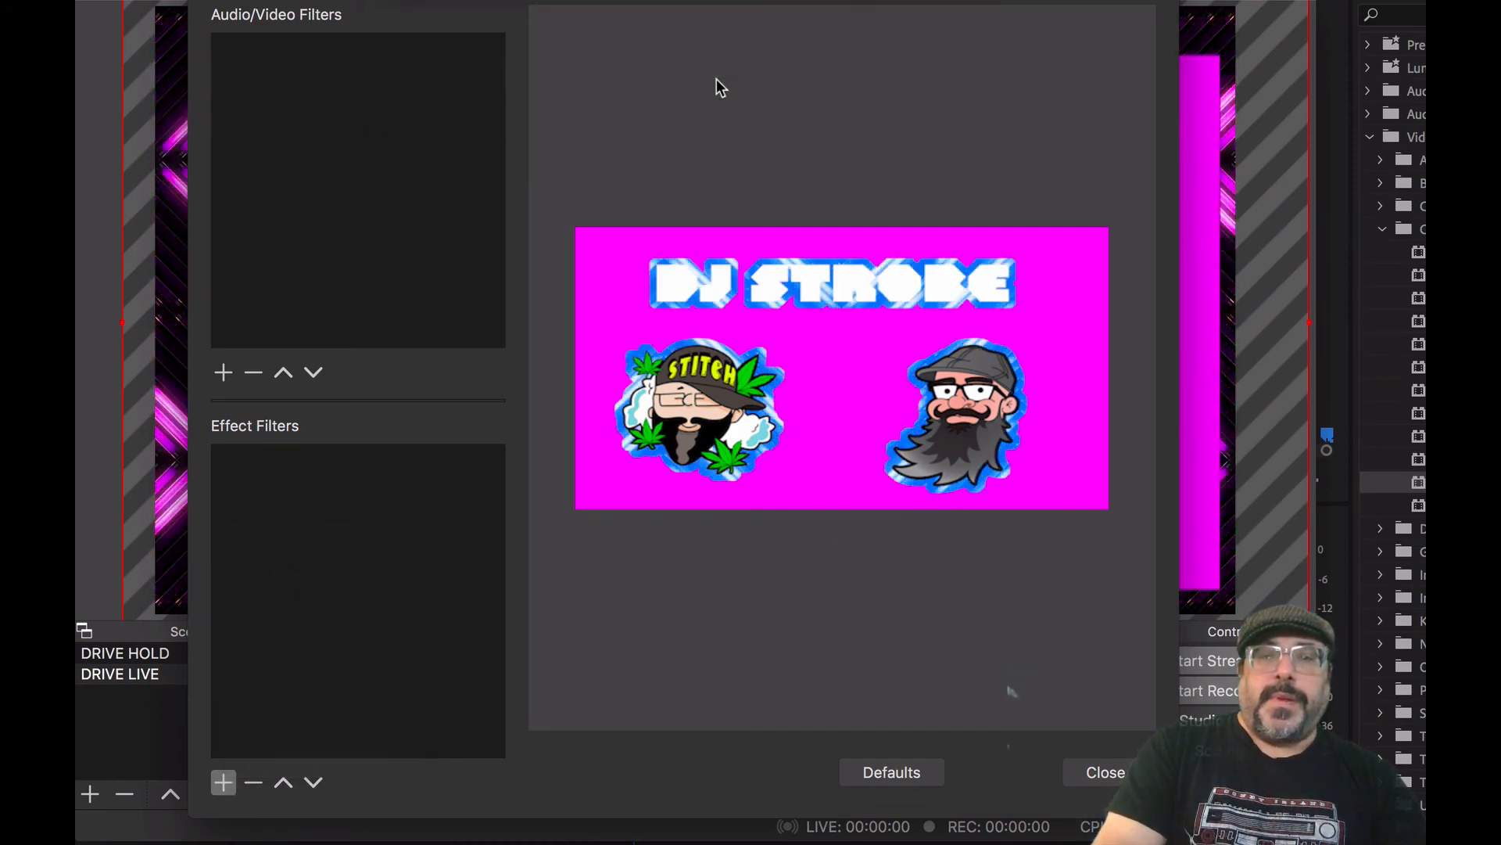
pyautogui.click(935, 466)
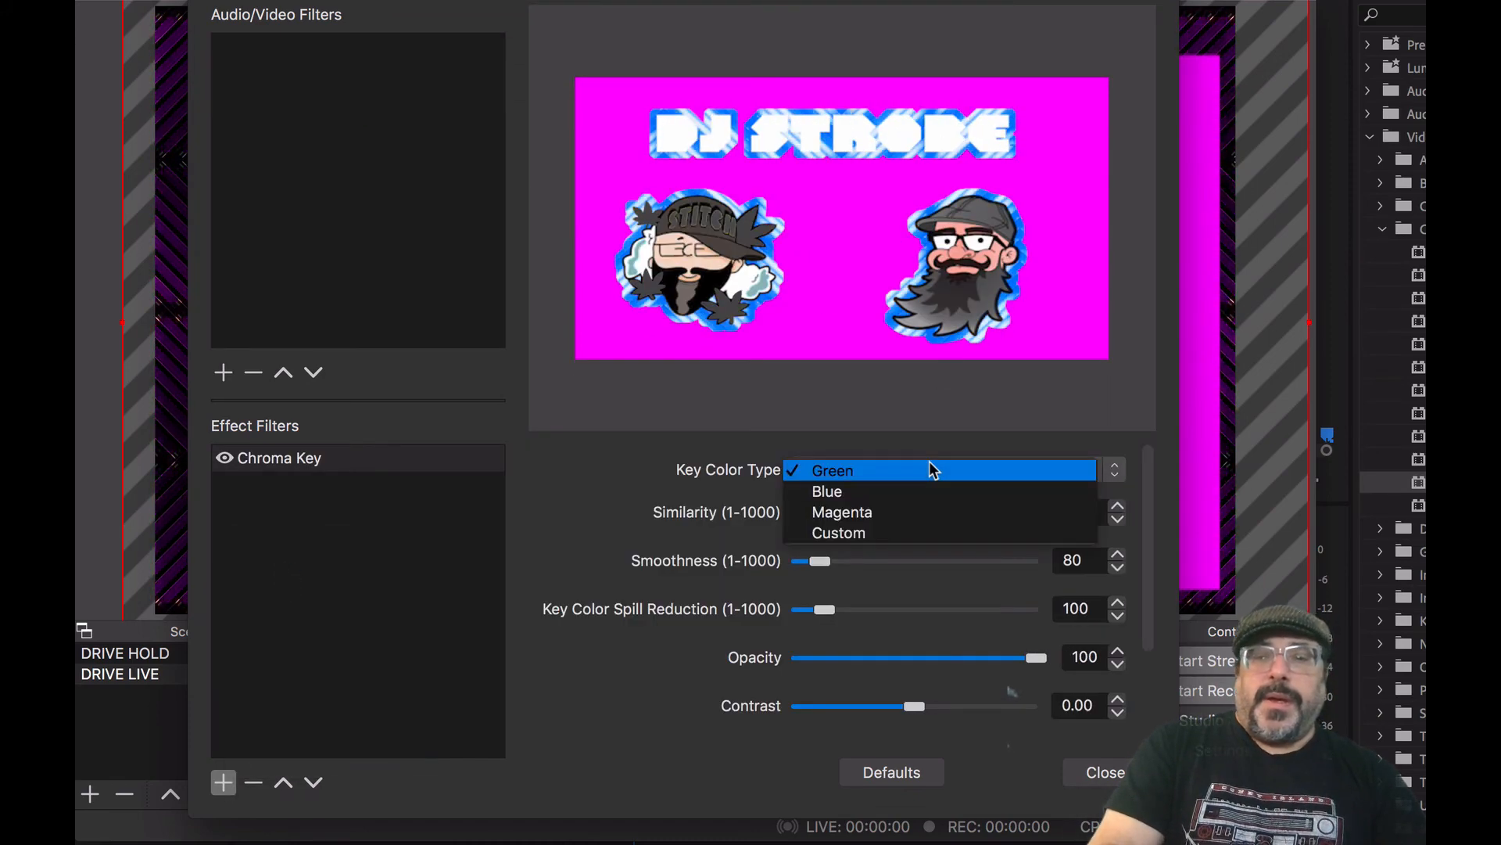
pyautogui.click(923, 512)
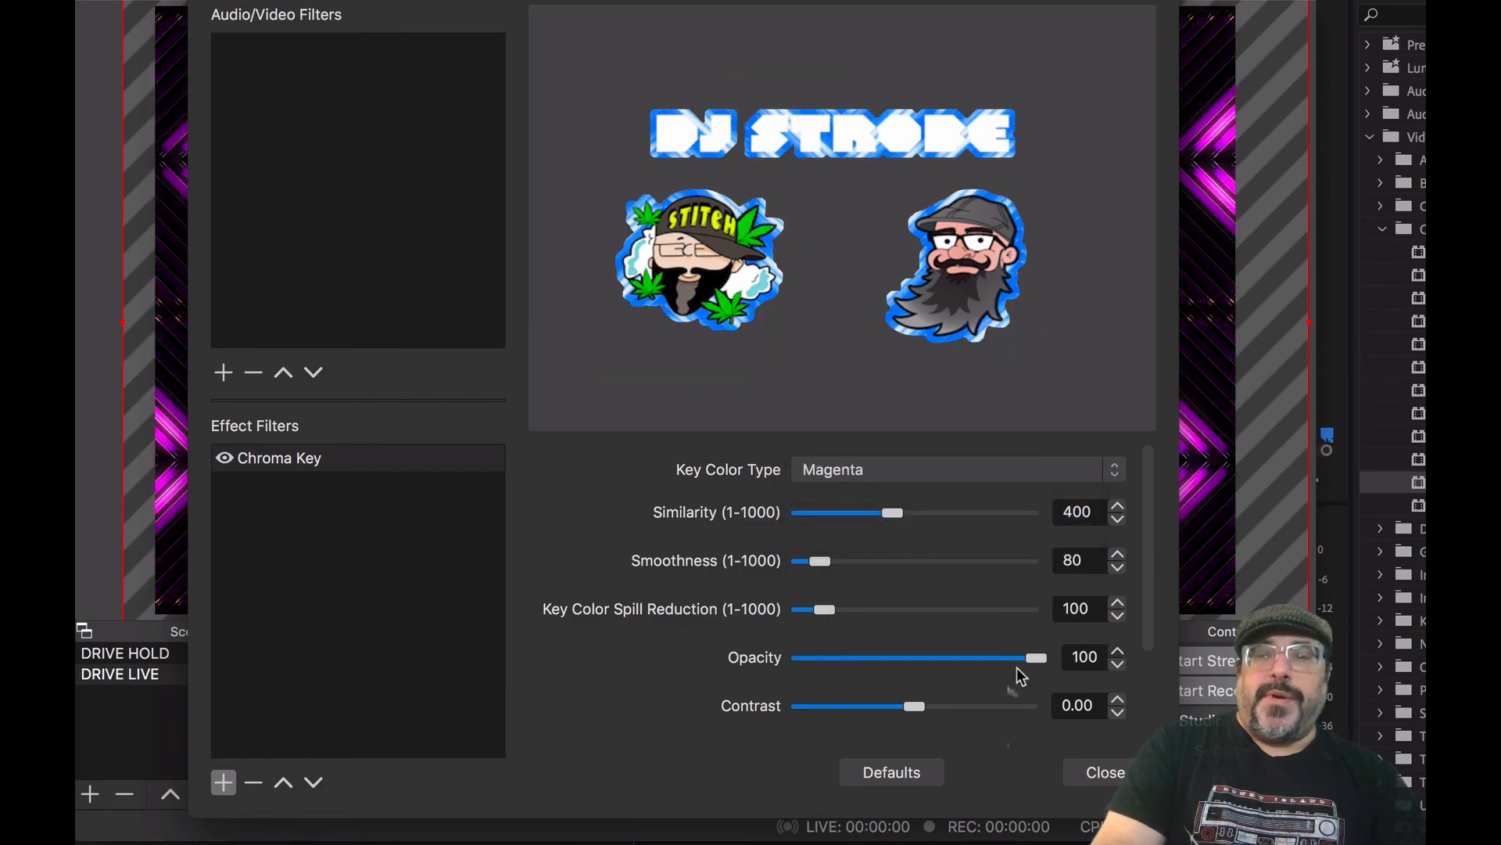
pyautogui.click(1095, 772)
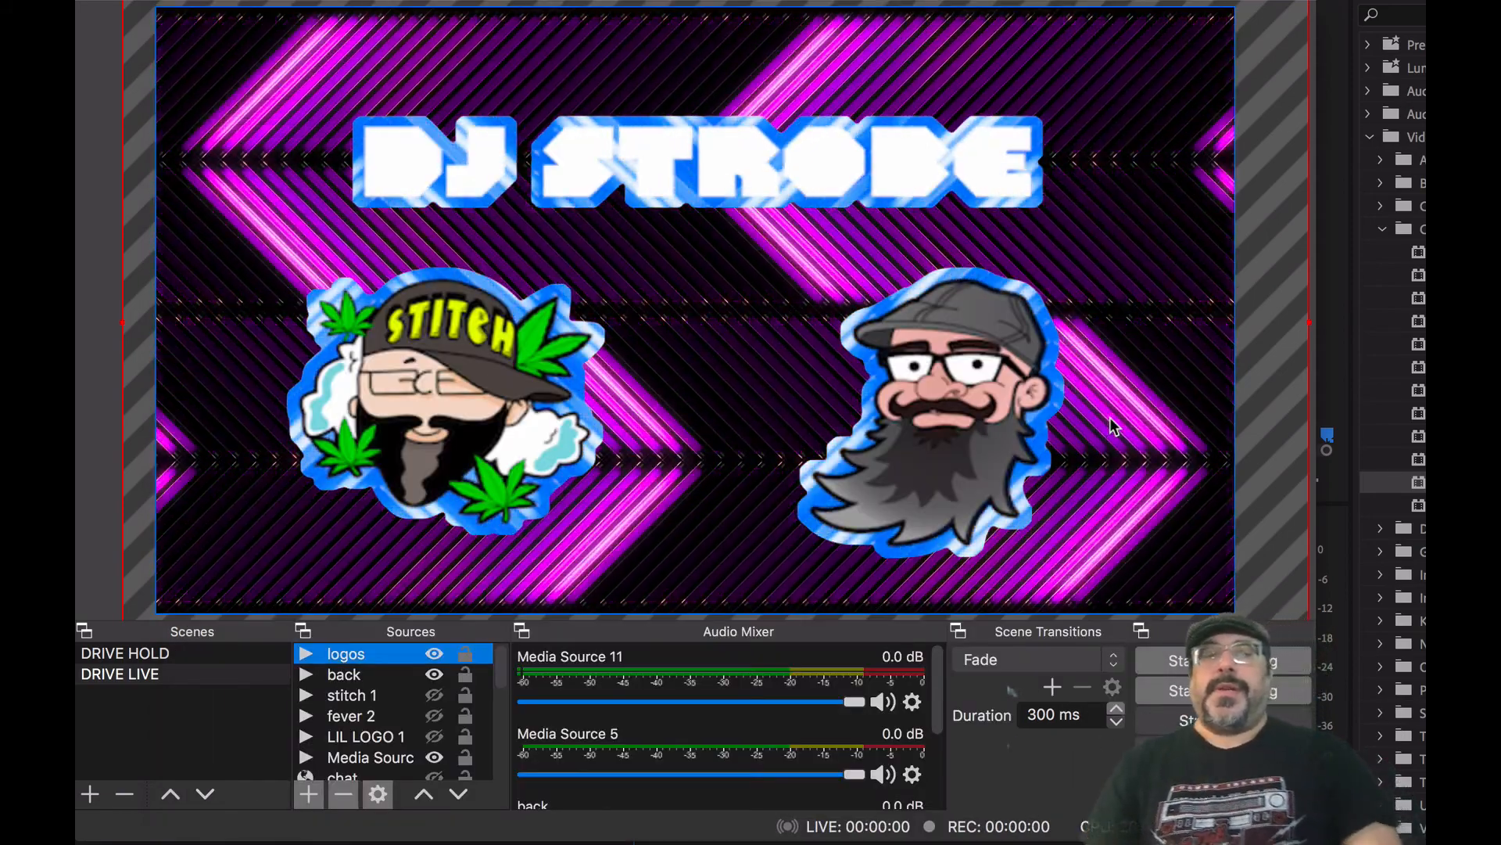
# Shift the logos source to the right over the neon background and shrink it slightly from its left edge.
pyautogui.moveTo(1040, 352)
pyautogui.mouseDown()
pyautogui.moveTo(1129, 341)
pyautogui.moveTo(1010, 328)
pyautogui.moveTo(975, 353)
pyautogui.moveTo(1077, 344)
pyautogui.moveTo(1035, 358)
pyautogui.moveTo(1062, 351)
pyautogui.mouseUp()
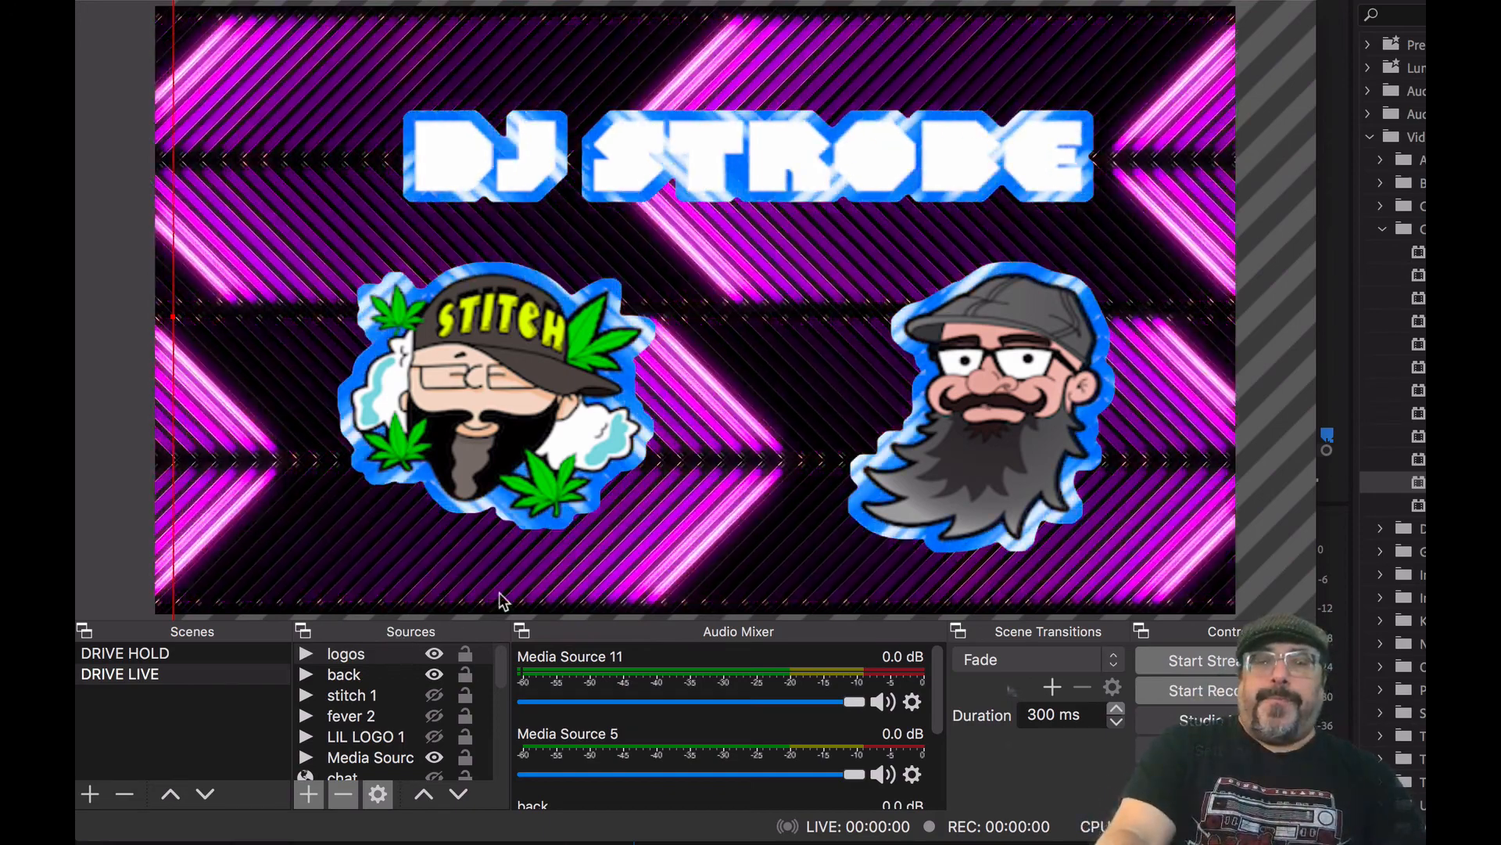
pyautogui.click(349, 655)
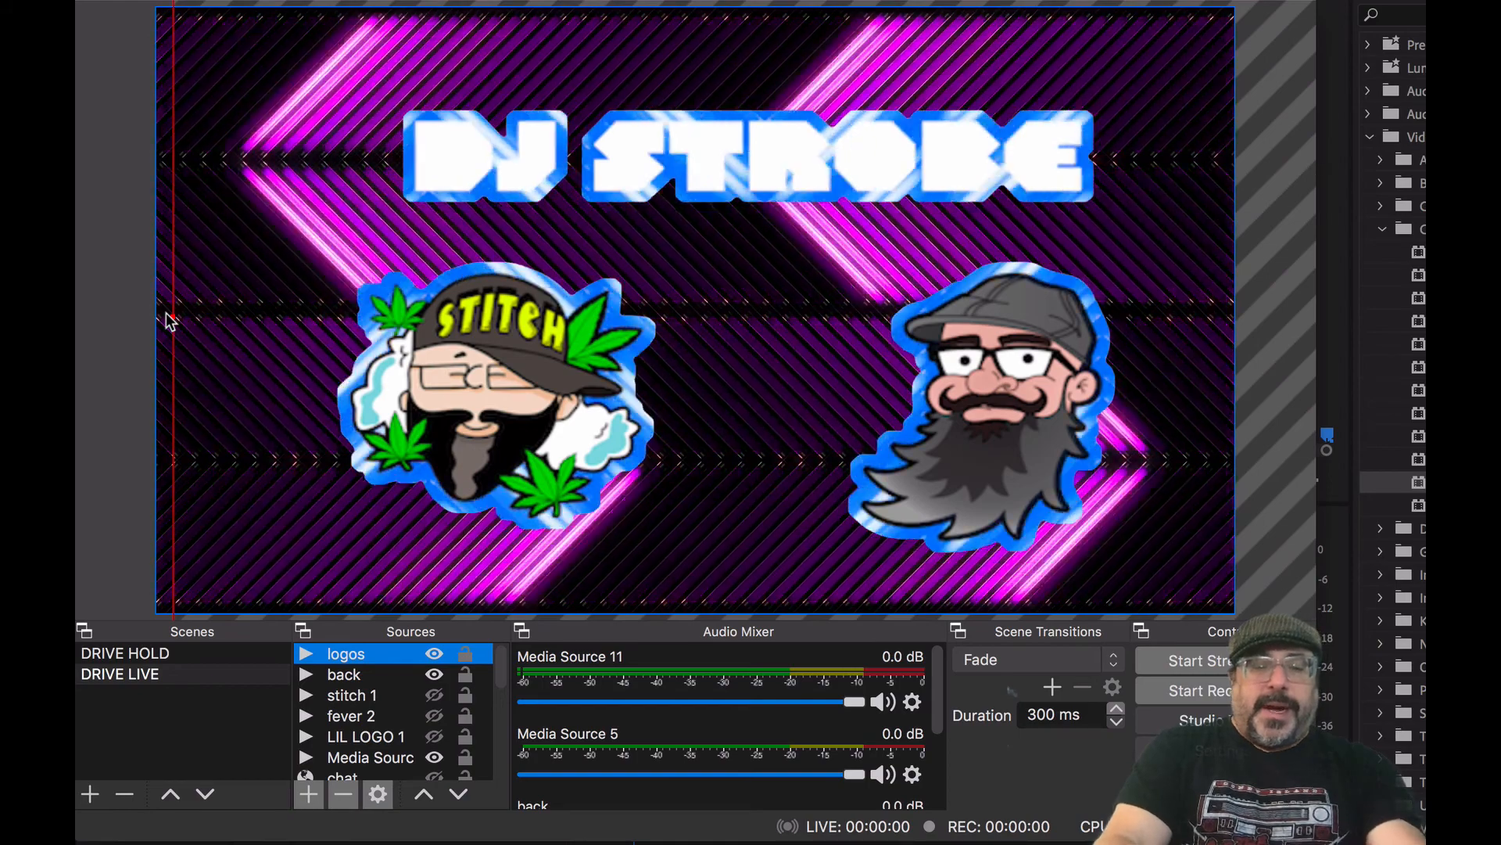
pyautogui.press('super')
pyautogui.moveTo(178, 321)
pyautogui.mouseDown()
pyautogui.moveTo(226, 314)
pyautogui.moveTo(208, 324)
pyautogui.mouseUp()
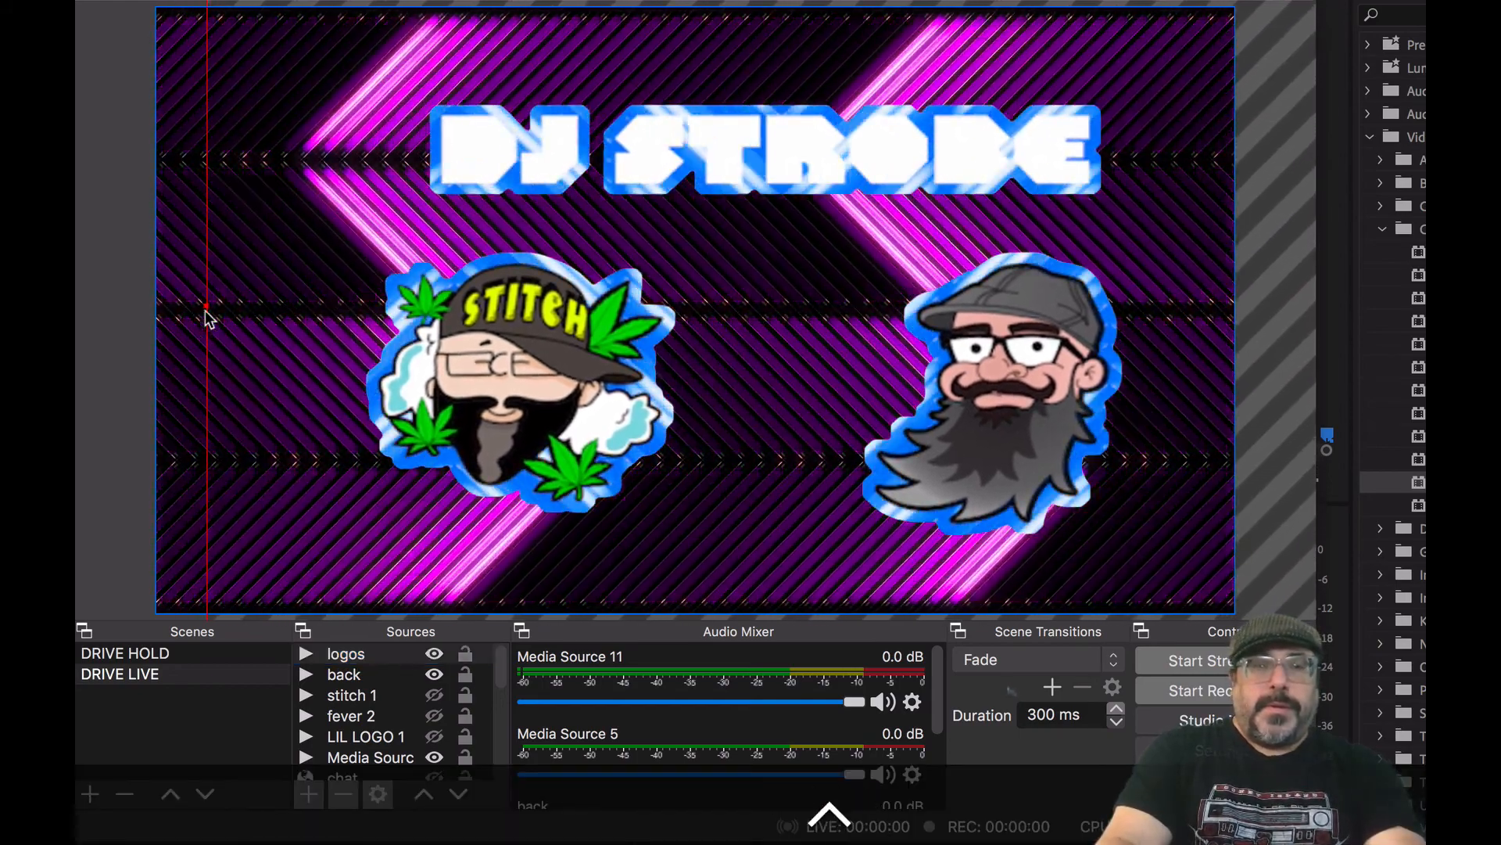
pyautogui.keyDown('ctrl'); pyautogui.click(207, 317); pyautogui.keyUp('ctrl')
pyautogui.click(157, 313)
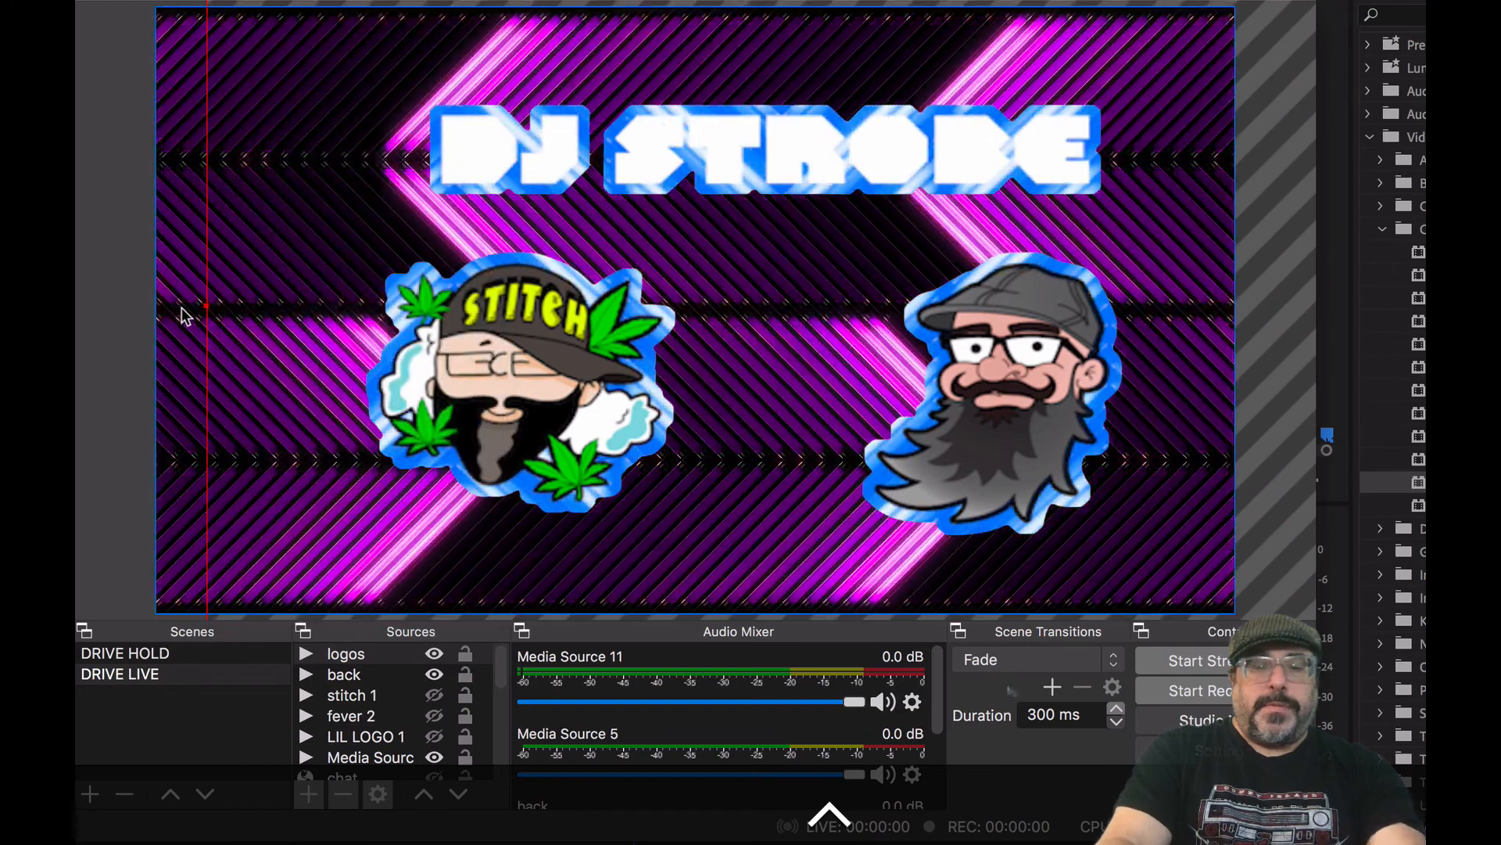
# Crop the logos source on all four sides so only the bearded head with the grey cap remains.
pyautogui.press('alt')
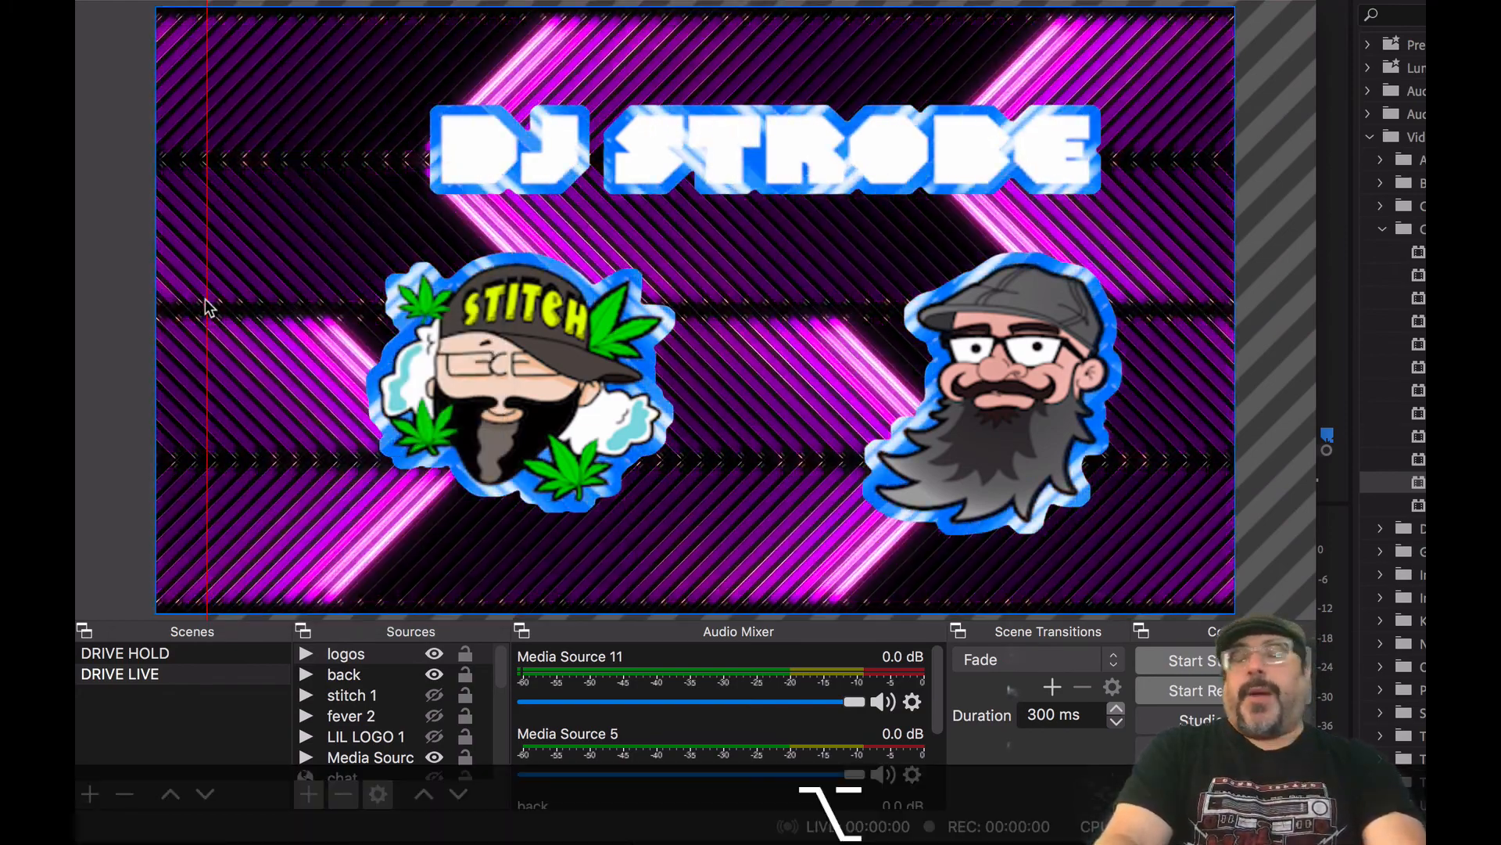
pyautogui.moveTo(297, 313); pyautogui.dragTo(821, 356)
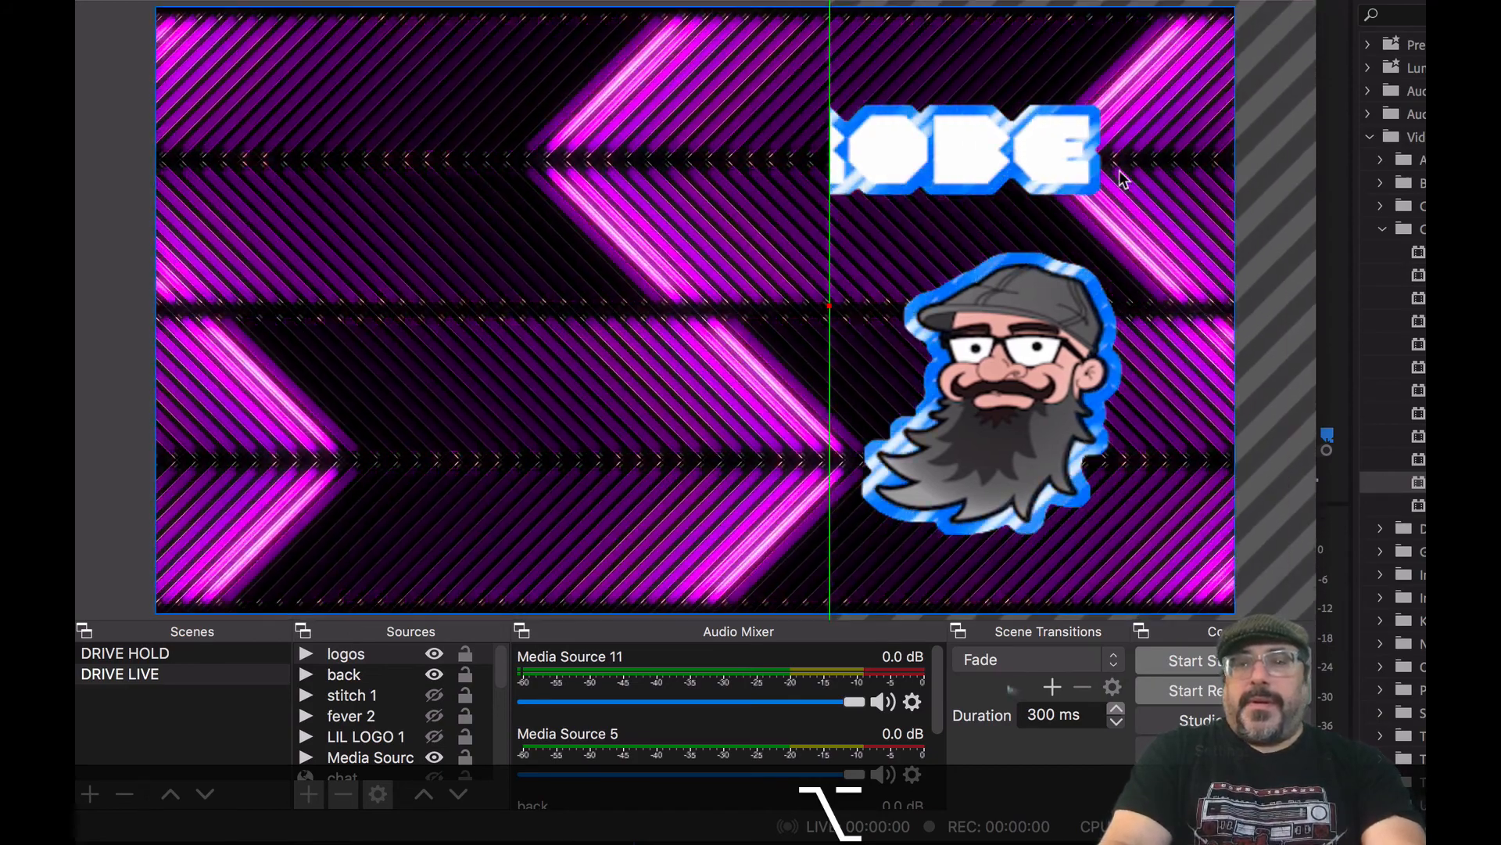
pyautogui.moveTo(1105, 154); pyautogui.dragTo(1027, 297)
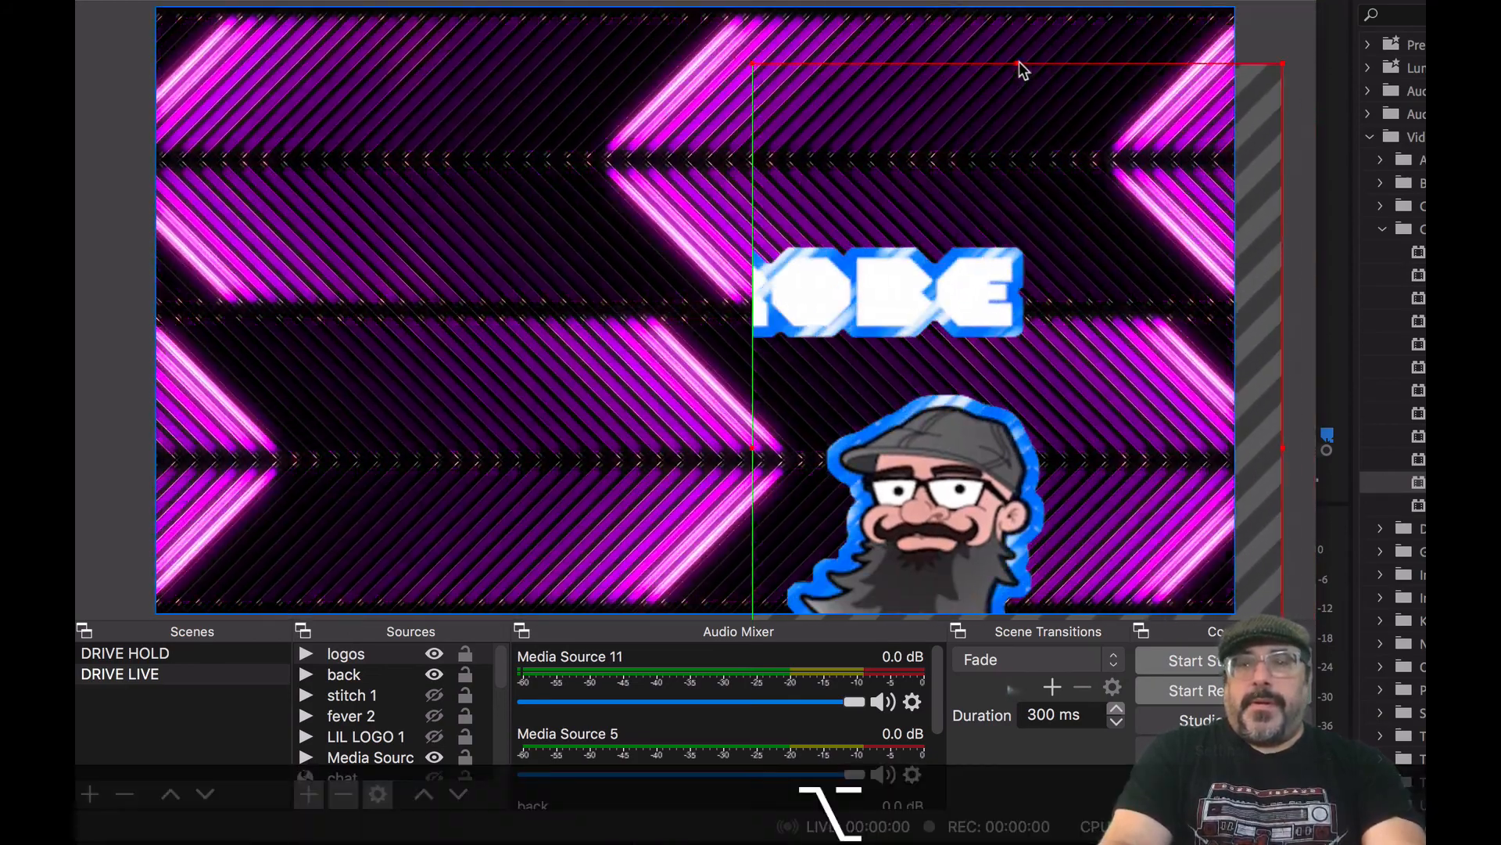
pyautogui.moveTo(1022, 67); pyautogui.dragTo(1004, 375)
pyautogui.moveTo(1043, 427); pyautogui.dragTo(890, 108)
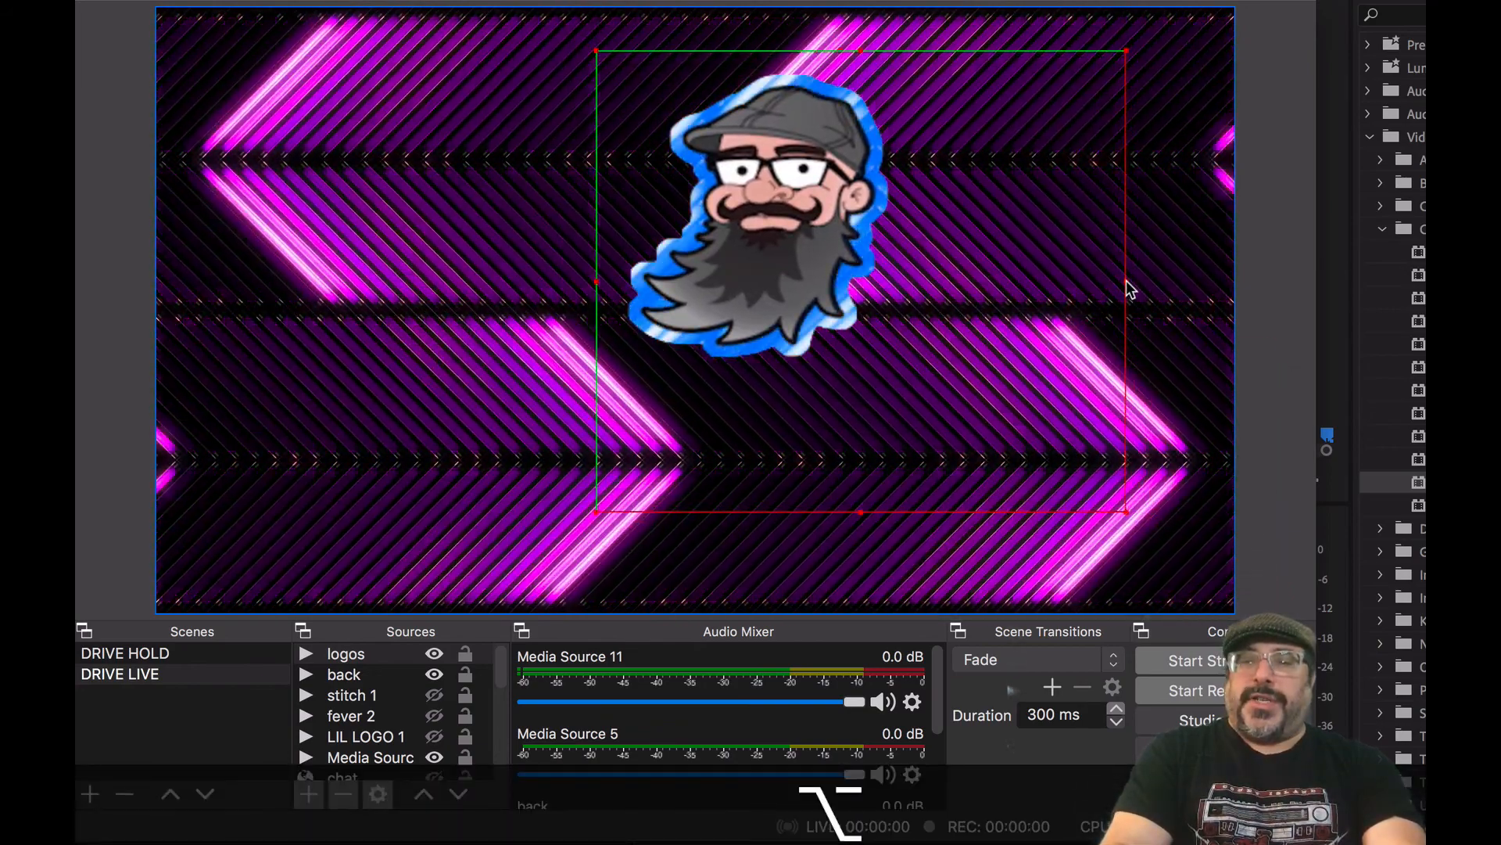
pyautogui.moveTo(1126, 289); pyautogui.dragTo(921, 283)
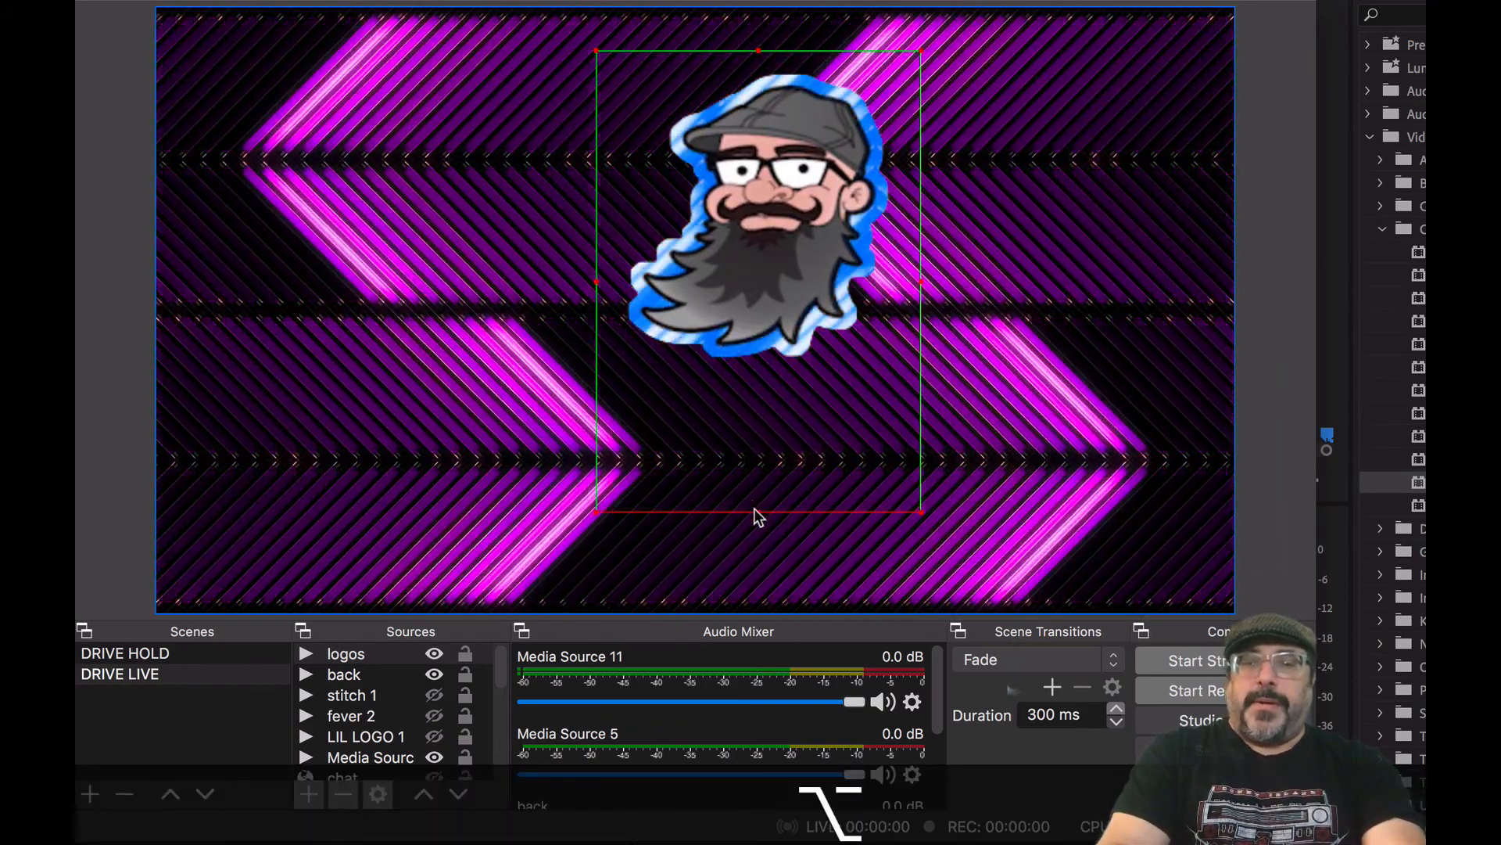
pyautogui.moveTo(754, 512); pyautogui.dragTo(749, 389)
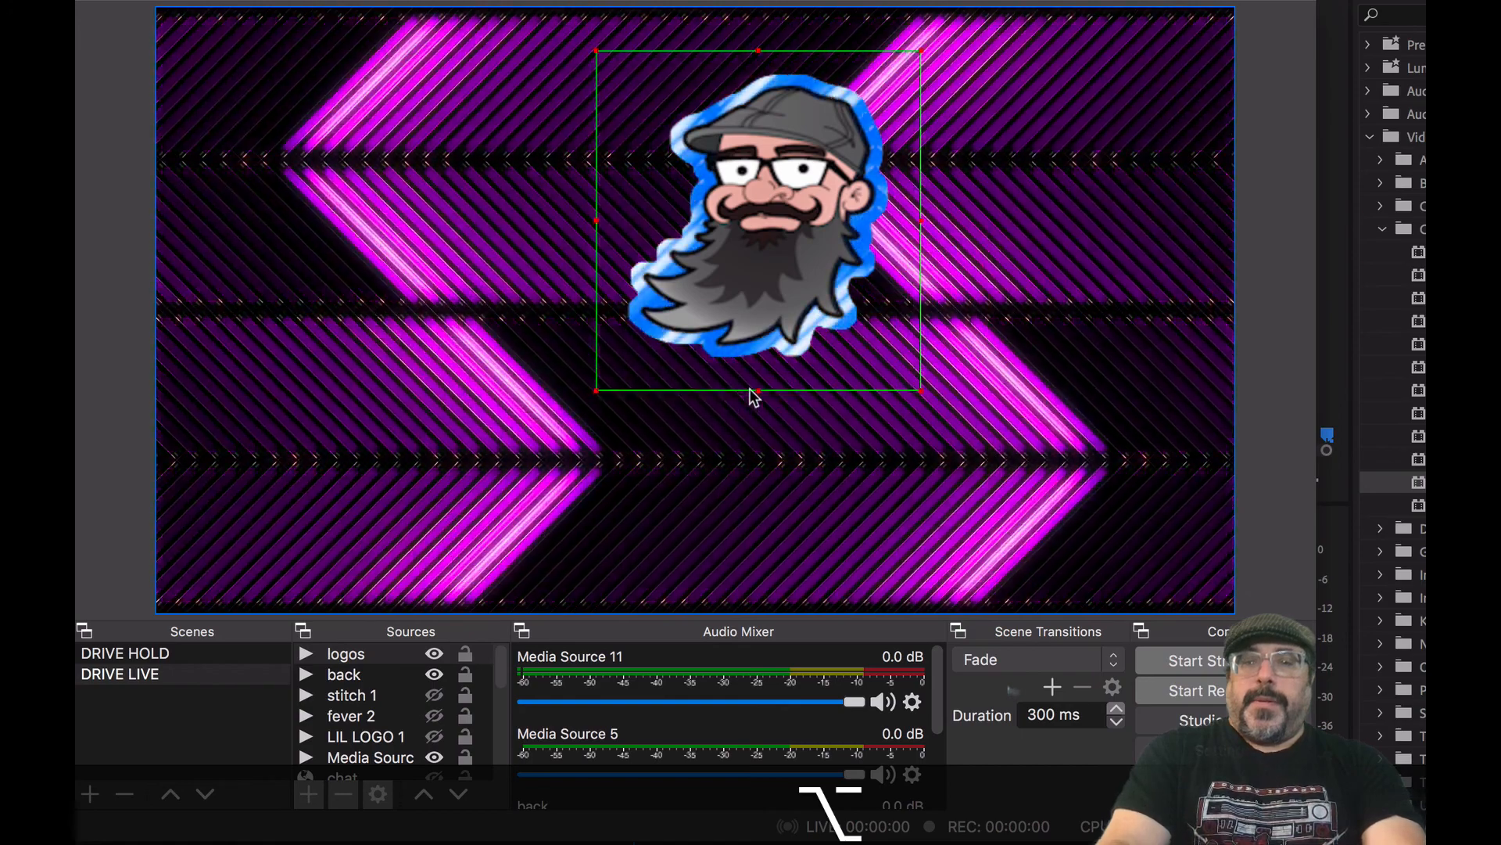
# Move the cropped bearded head to the canvas's lower-right corner, scale it down and align it with the canvas edges.
pyautogui.moveTo(768, 229); pyautogui.dragTo(1076, 434)
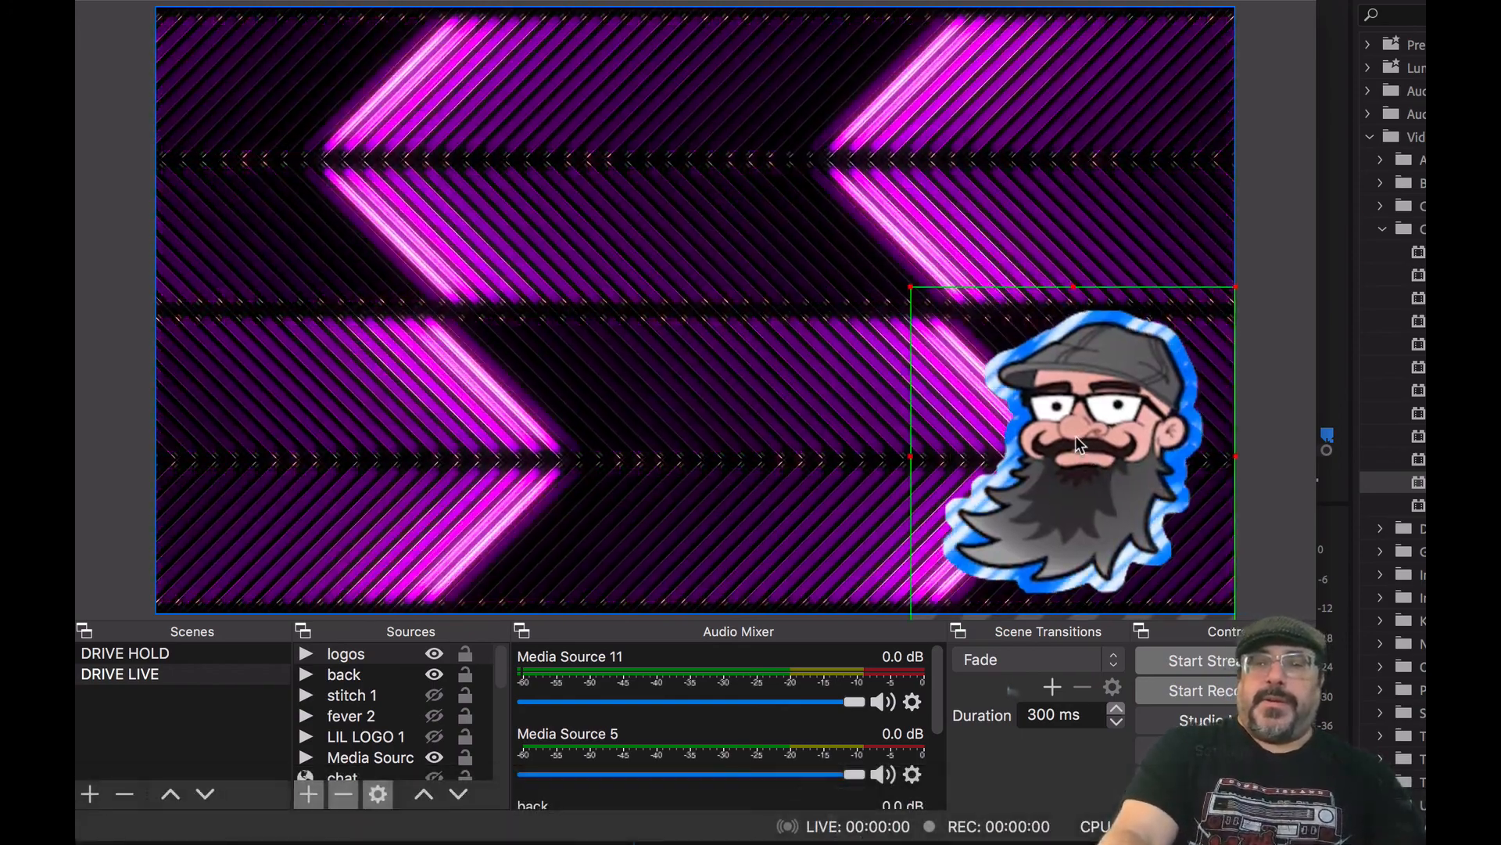
pyautogui.moveTo(911, 287); pyautogui.dragTo(1034, 373)
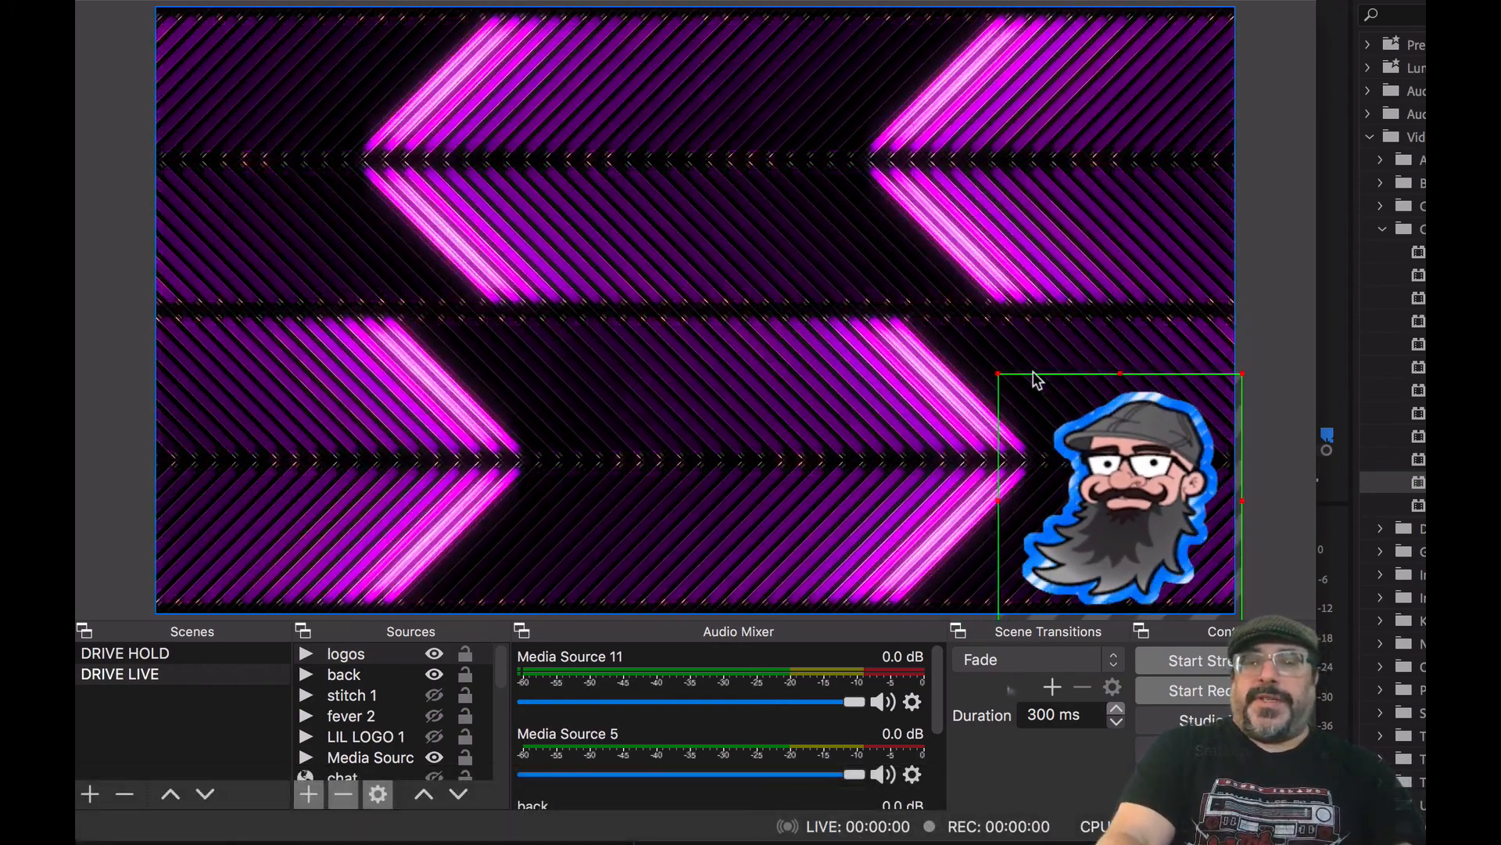
pyautogui.moveTo(1119, 496); pyautogui.dragTo(1114, 485)
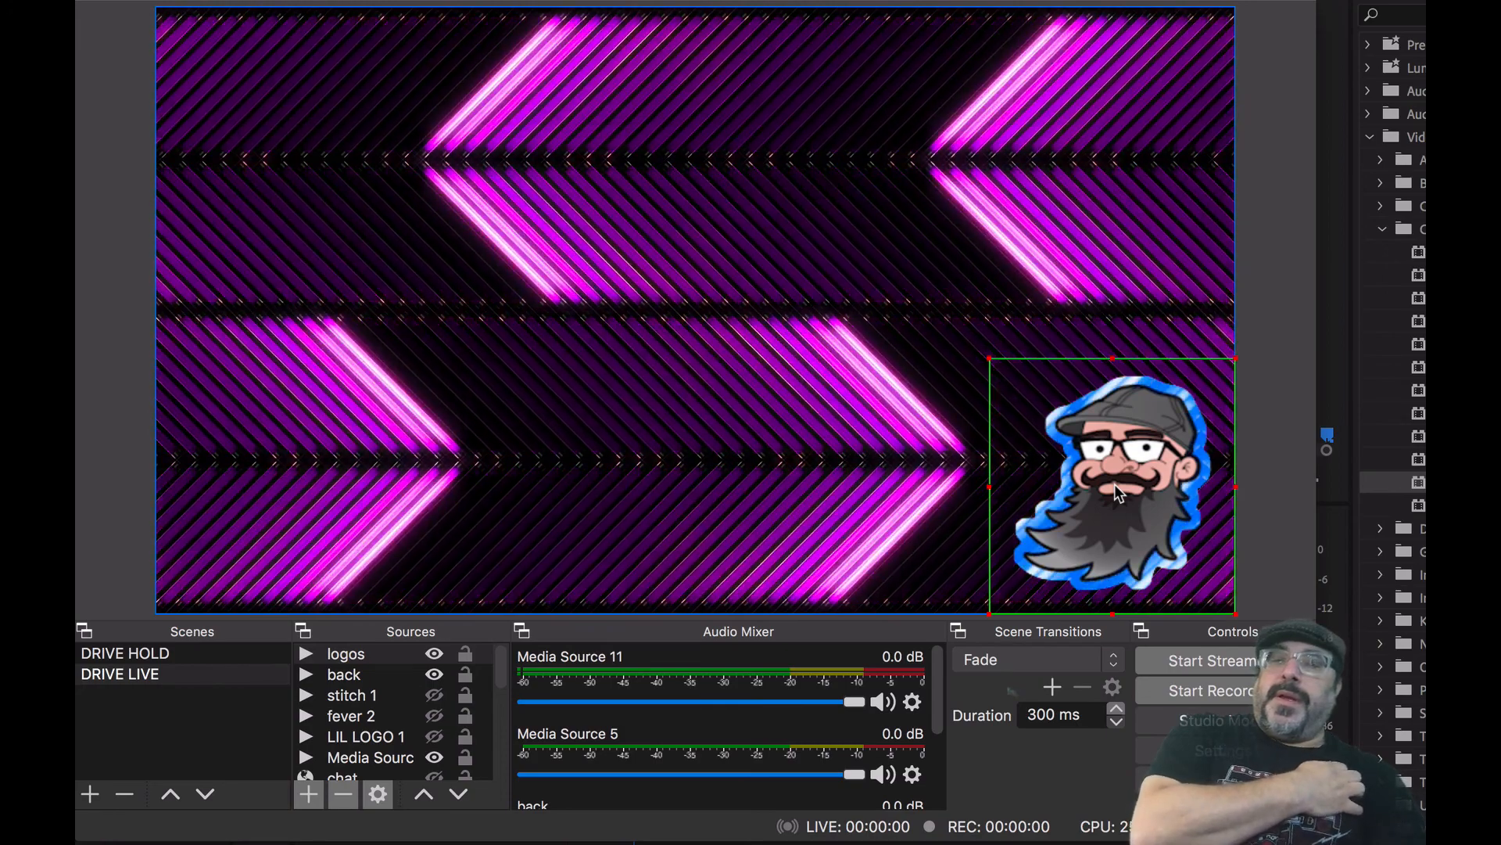
# Switch to Premiere Pro, move the playhead back one frame to 00;00;00;18 and hide the V1 track of LittleFever_Head.
pyautogui.click(1283, 321)
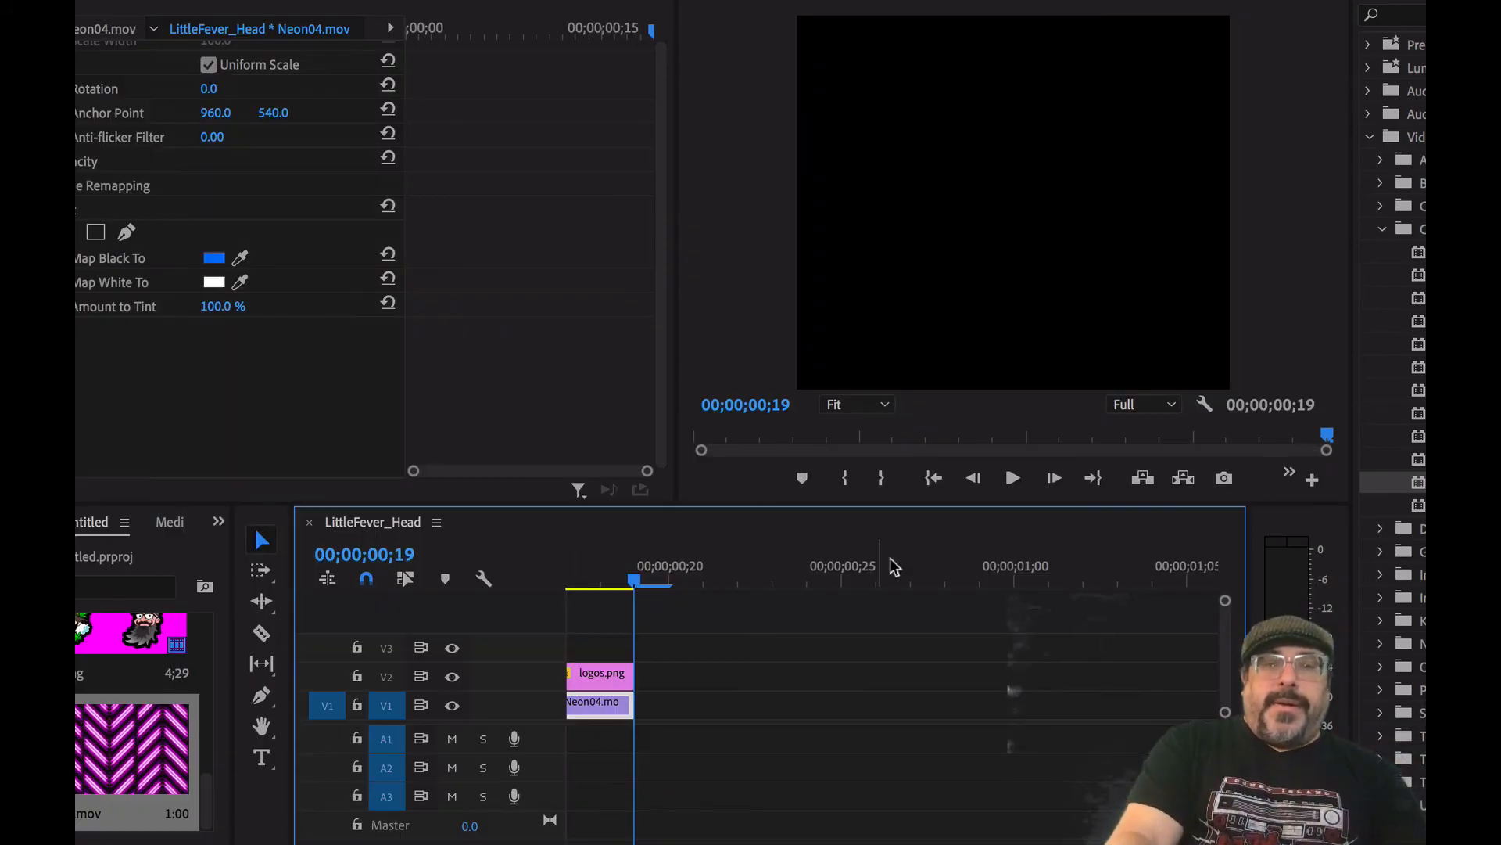
pyautogui.press('Left')
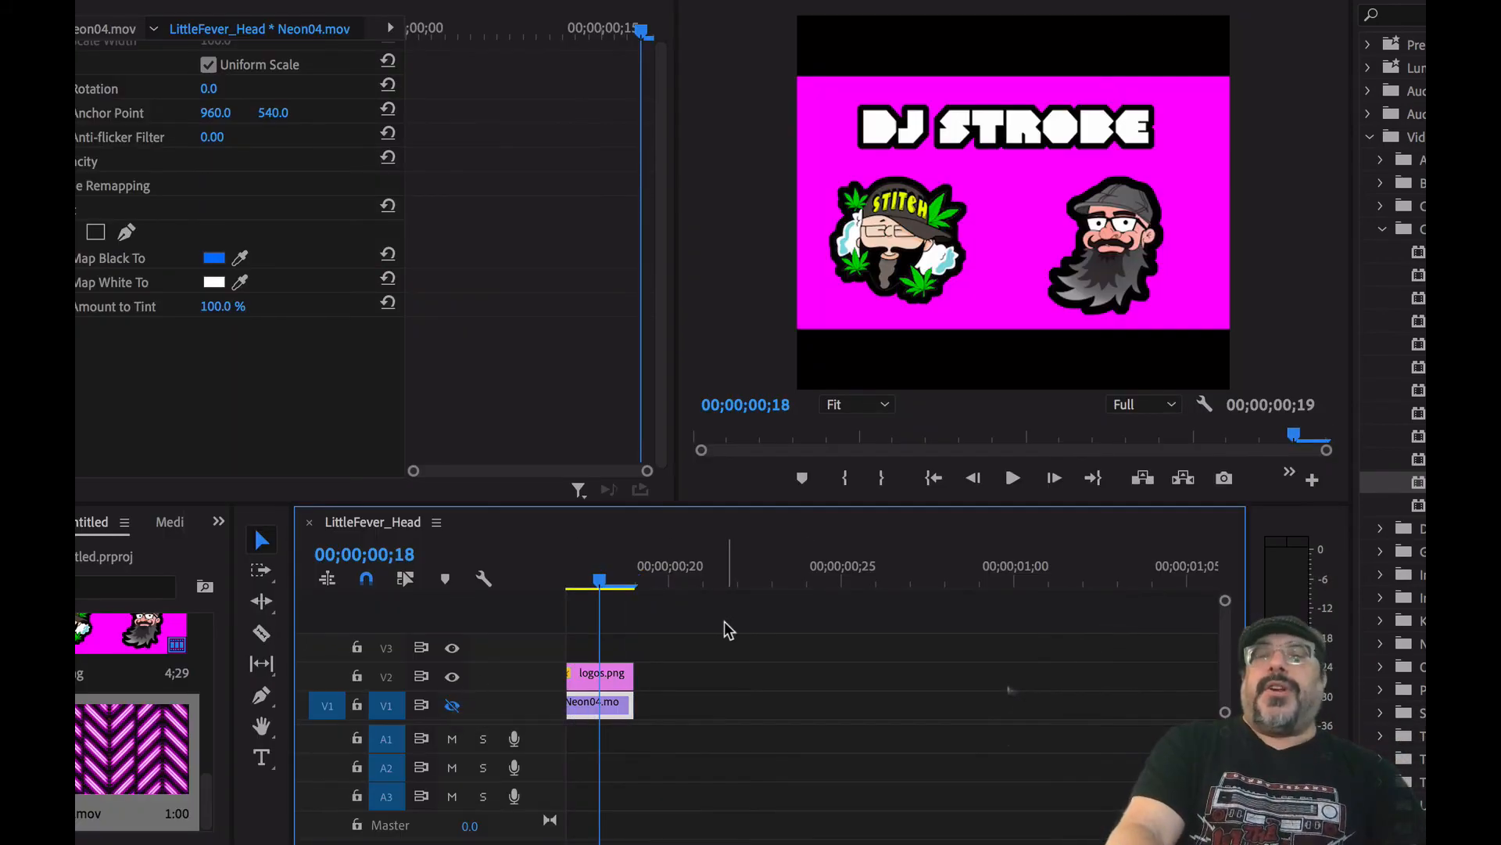